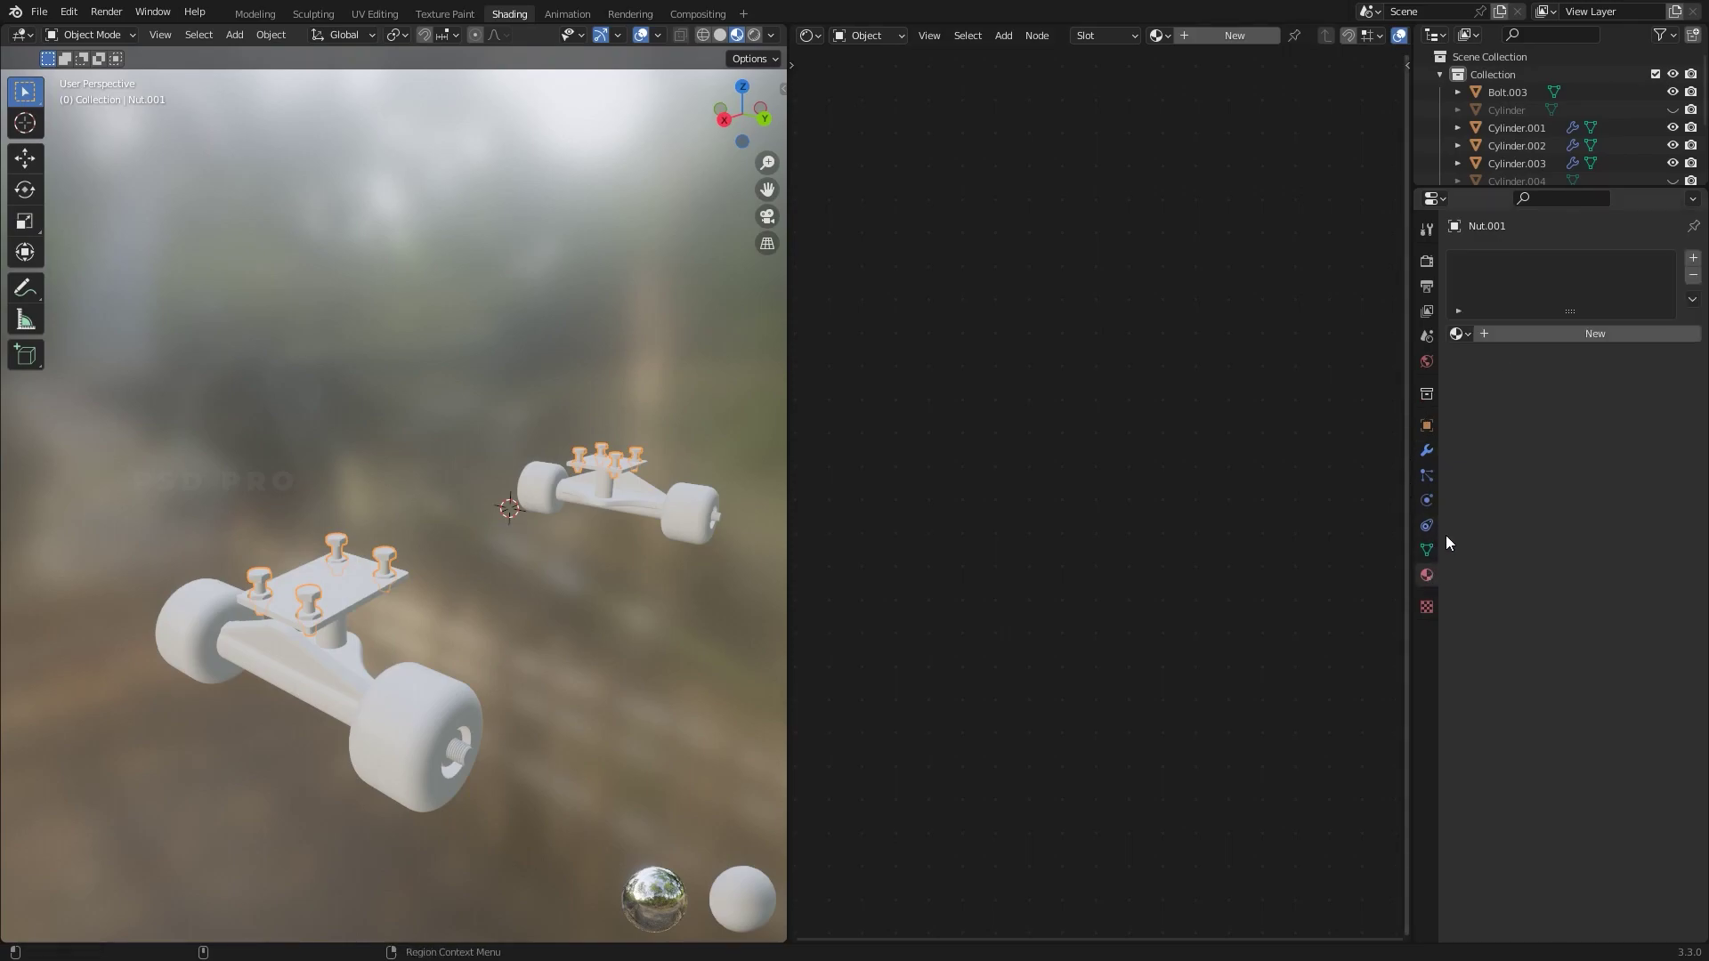
# Create a material for the nuts and bolts with Metallic 1, Specular 1 and Roughness 0
pyautogui.click(1583, 333)
pyautogui.scroll(12, 1195, 568)
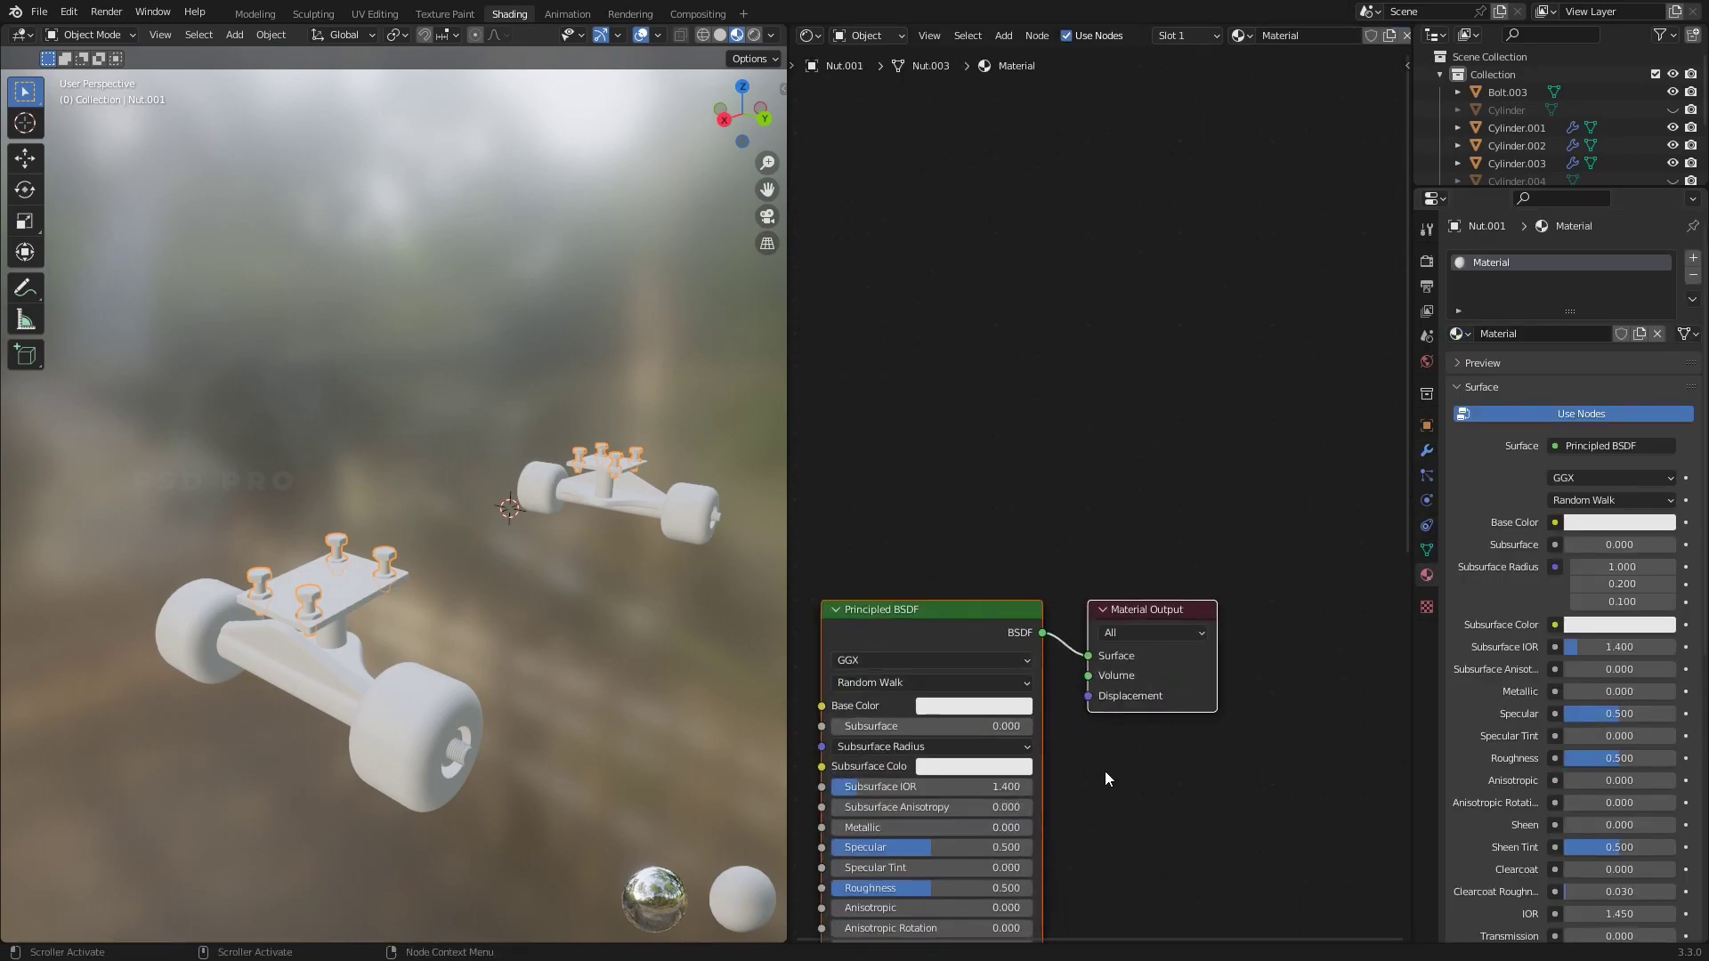
pyautogui.moveTo(1061, 801); pyautogui.dragTo(1261, 392, button='middle')
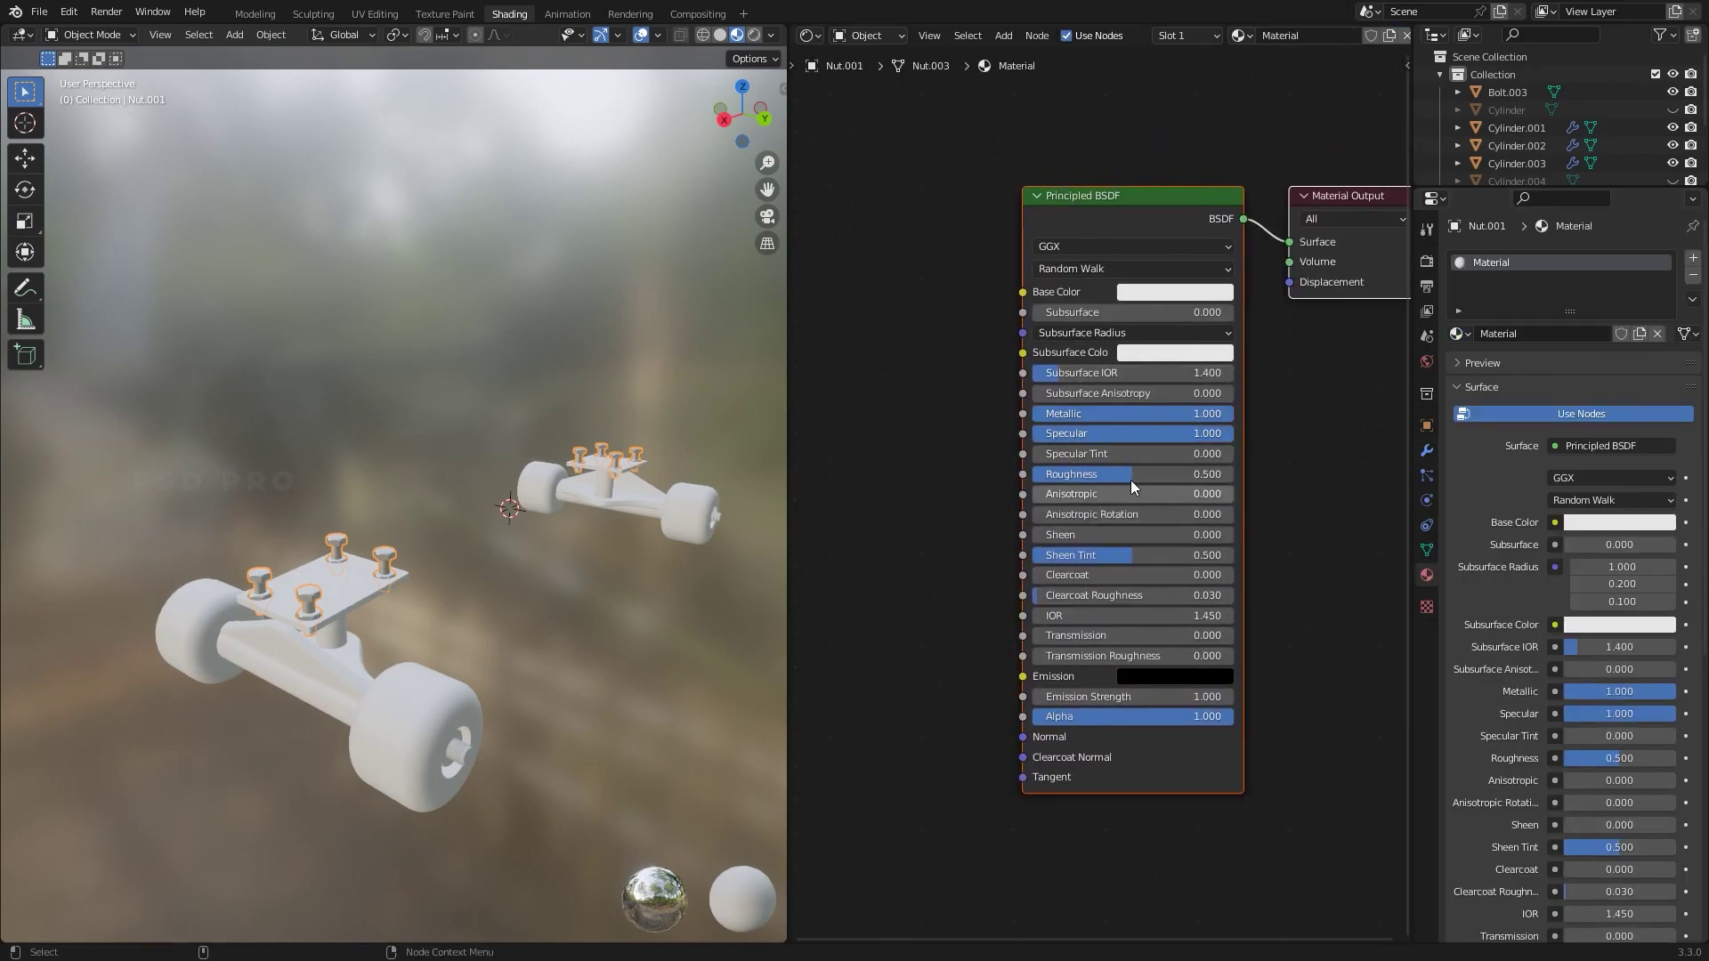
pyautogui.click(499, 625)
pyautogui.moveTo(472, 637); pyautogui.dragTo(447, 681, button='middle')
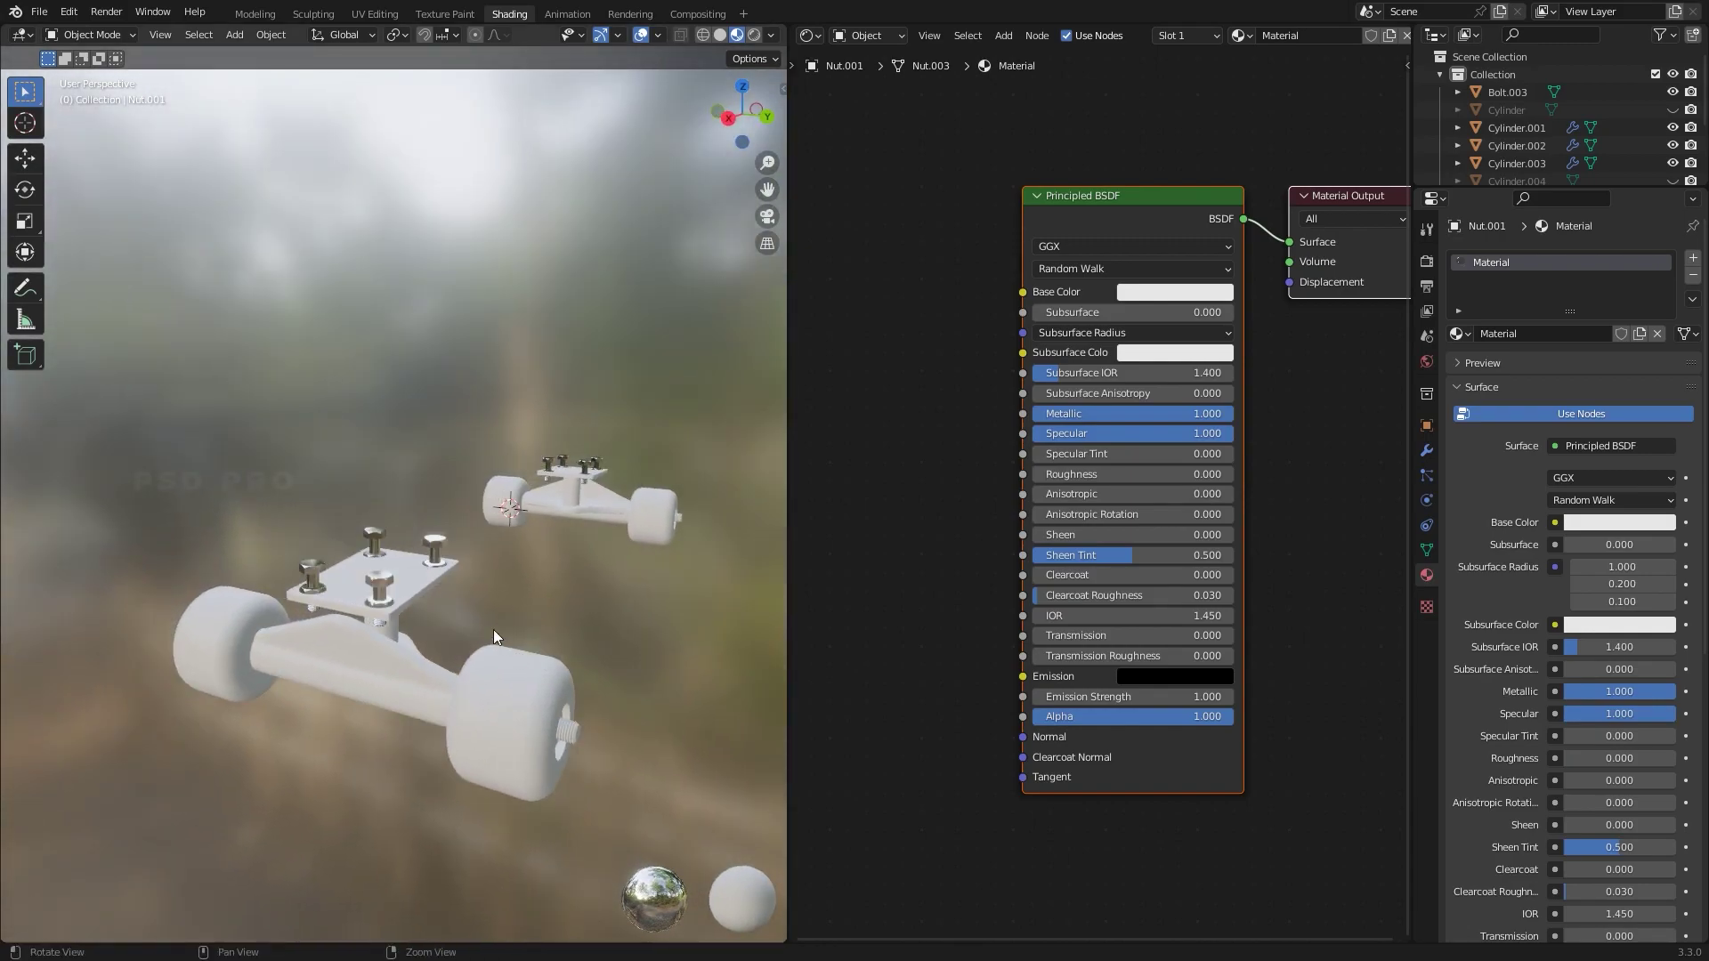
# Give the trucks' base plate and hanger the existing metallic material named Material
pyautogui.click(410, 583)
pyautogui.click(1457, 333)
pyautogui.click(1495, 361)
pyautogui.click(349, 691)
pyautogui.click(1457, 333)
pyautogui.click(1496, 360)
# Give the post under the base plate and the bolt Bolt.003 the existing metallic material named Material
pyautogui.moveTo(568, 662); pyautogui.dragTo(270, 584, button='middle')
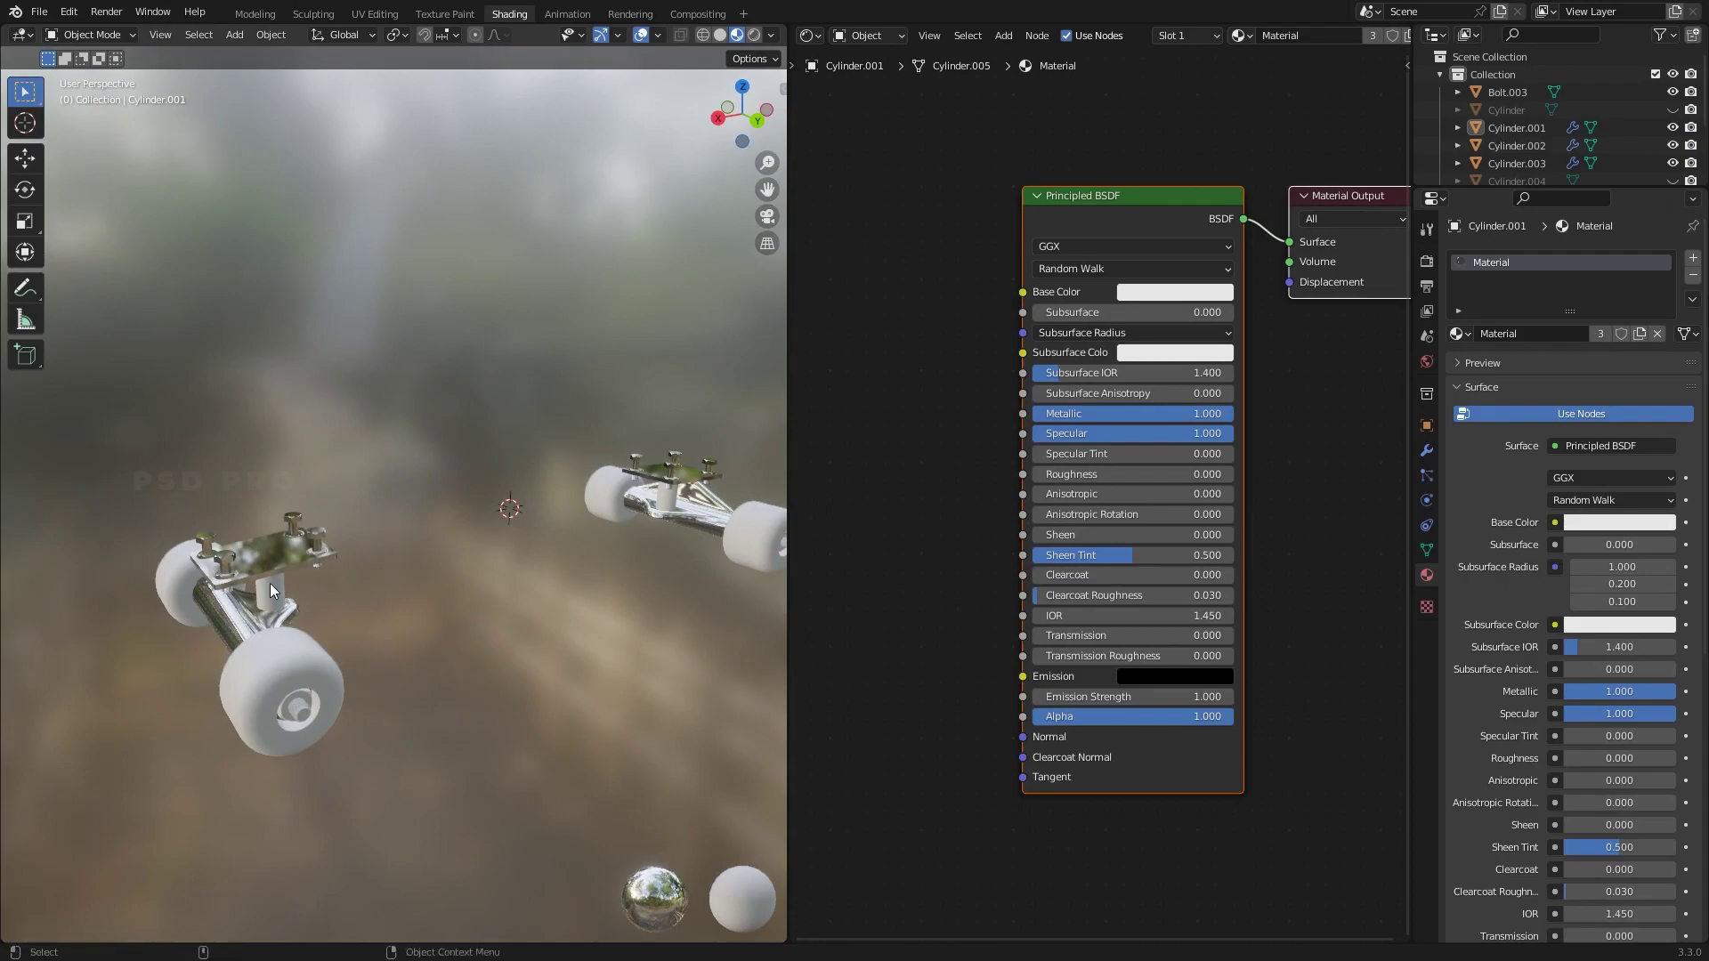
pyautogui.click(269, 584)
pyautogui.click(1457, 333)
pyautogui.click(1495, 360)
pyautogui.moveTo(587, 615); pyautogui.dragTo(308, 477, button='middle')
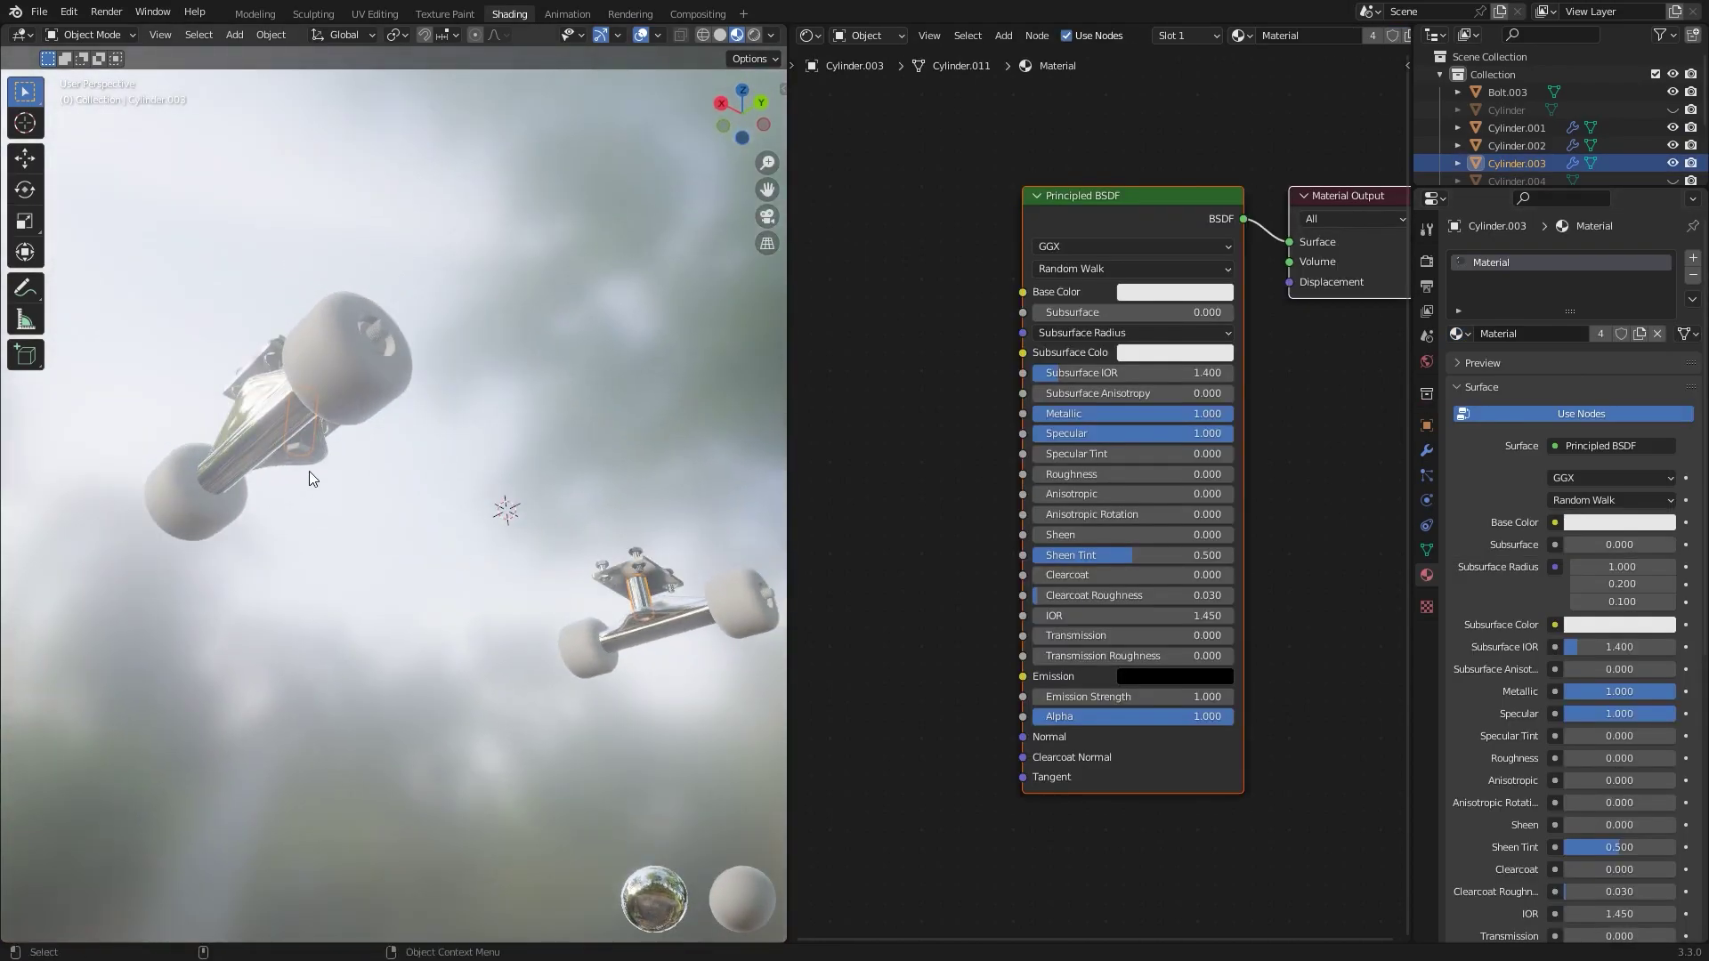
pyautogui.click(295, 450)
pyautogui.click(1457, 332)
pyautogui.click(1496, 360)
# Apply the object transform of the bolt Bolt.003
pyautogui.moveTo(570, 641); pyautogui.dragTo(372, 644, button='middle')
pyautogui.click(742, 679)
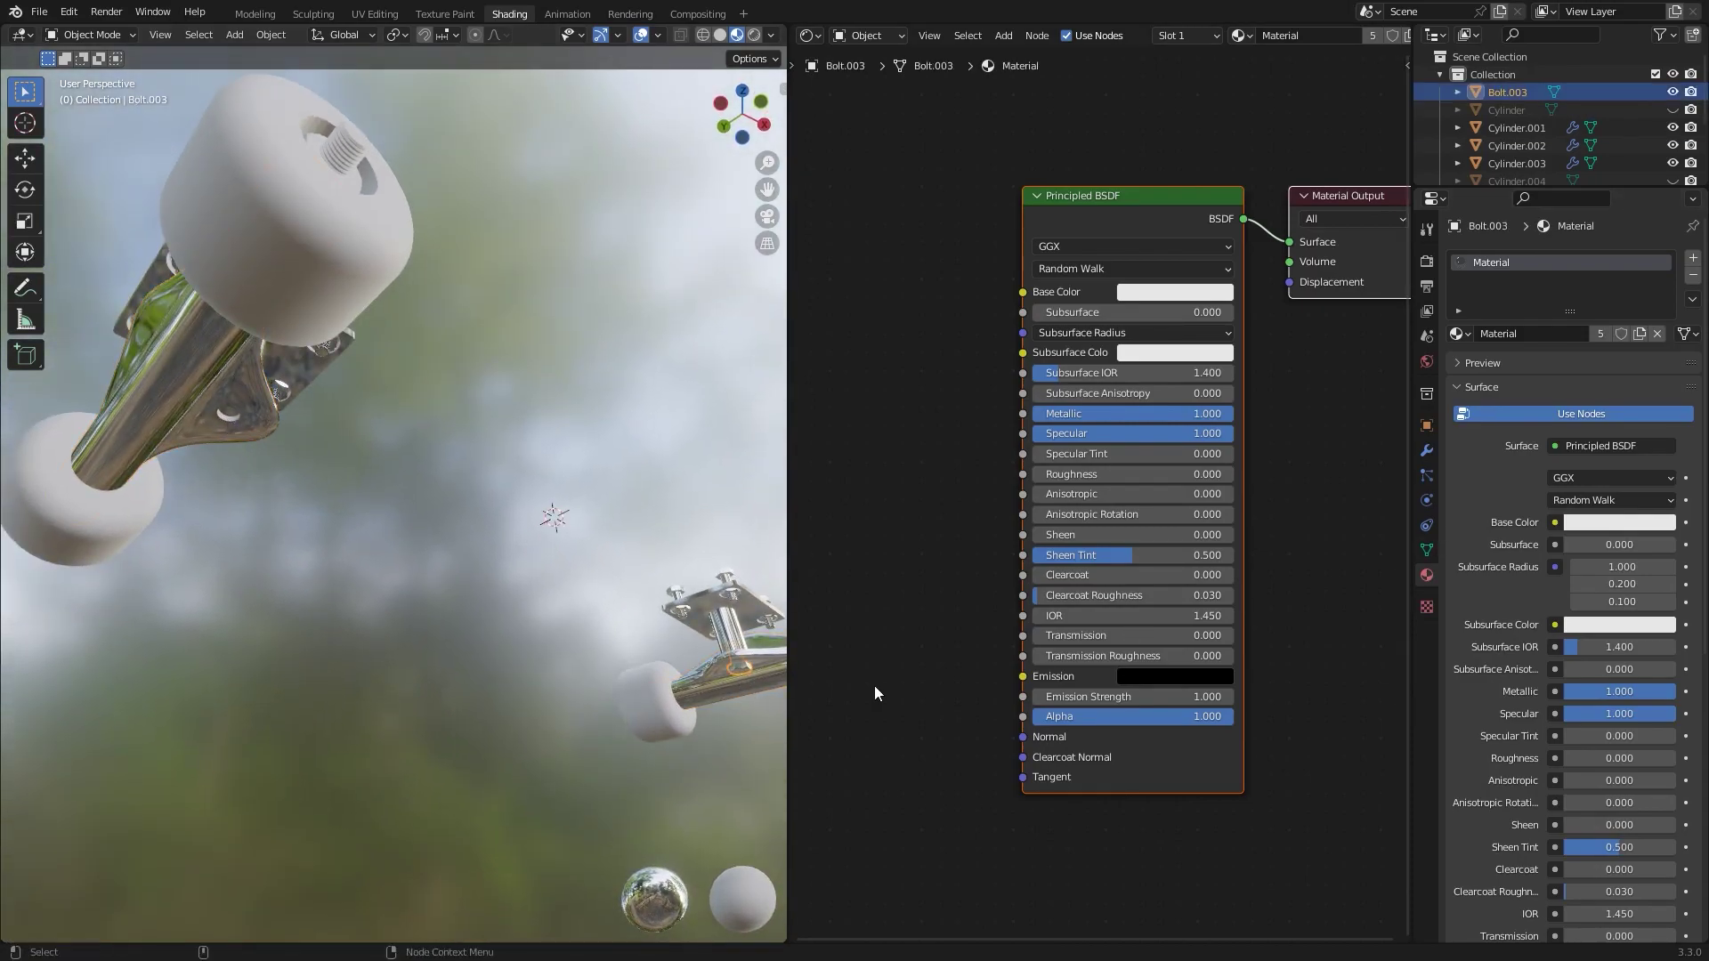
pyautogui.hotkey('ctrl', 'a')
pyautogui.click(702, 716)
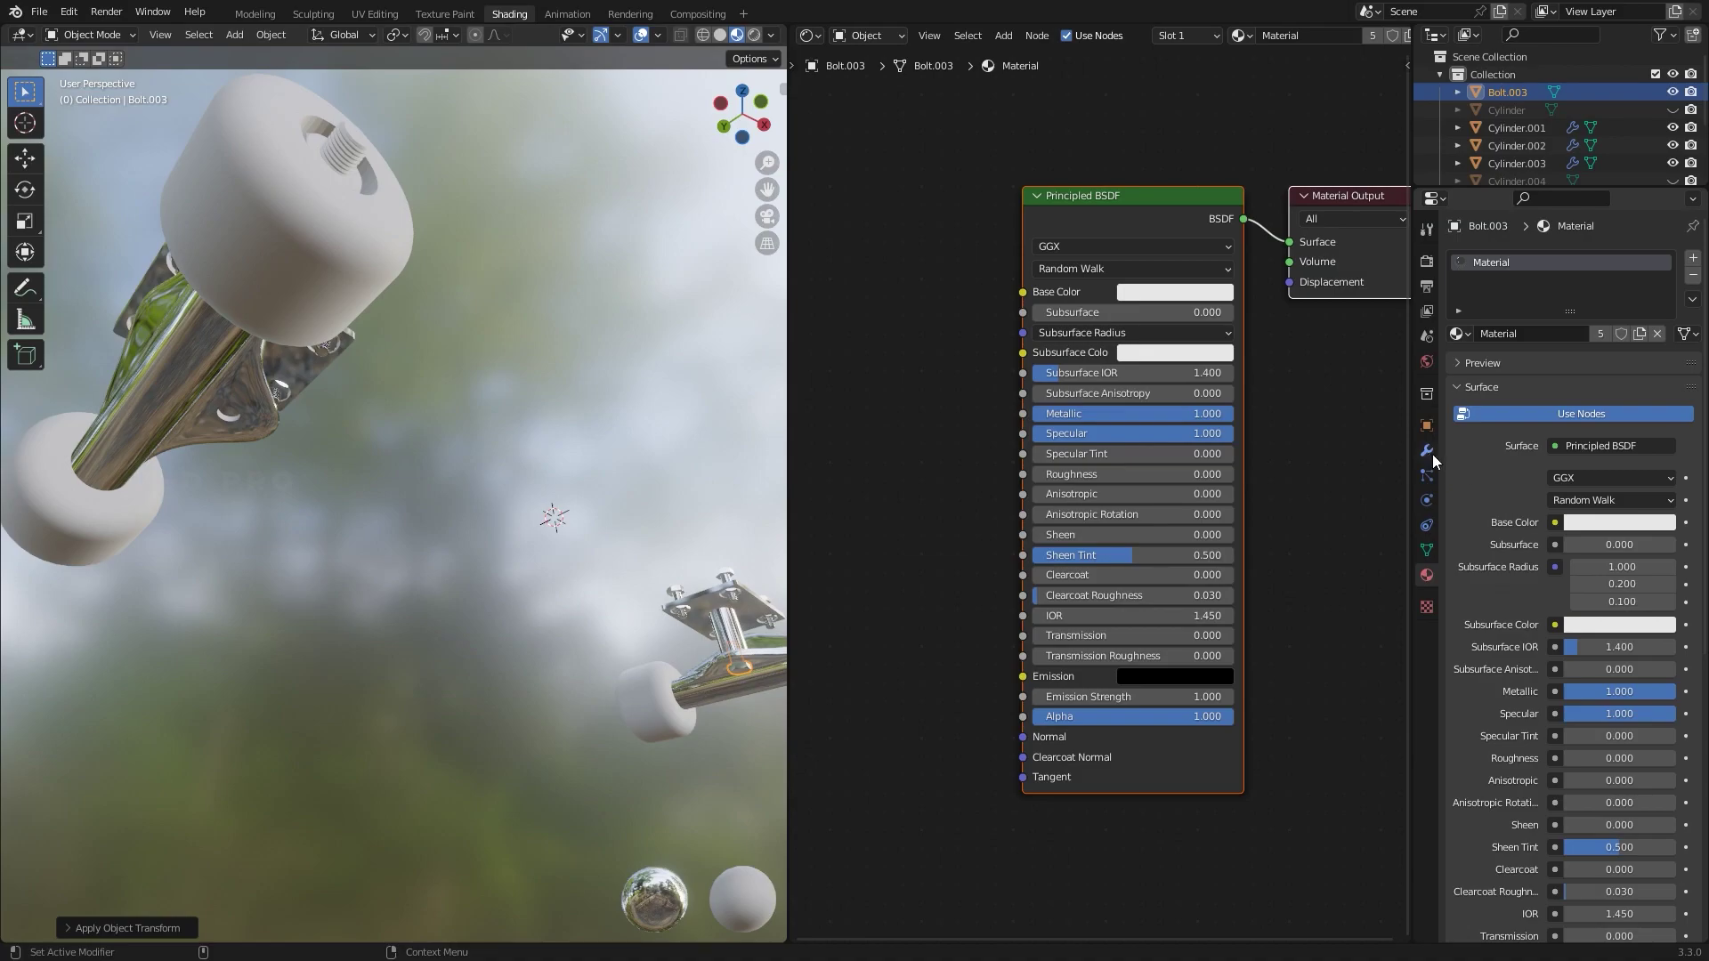
# Add a modifier to the bolt Bolt.003 and apply it
pyautogui.click(1428, 452)
pyautogui.click(1513, 258)
pyautogui.click(1349, 468)
pyautogui.click(1647, 288)
pyautogui.click(1594, 308)
# Apply the Mirror and Boolean modifiers of the base plate
pyautogui.keyDown('alt'); pyautogui.moveTo(340, 537); pyautogui.dragTo(452, 739, button='middle'); pyautogui.keyUp('alt')
pyautogui.click(415, 604)
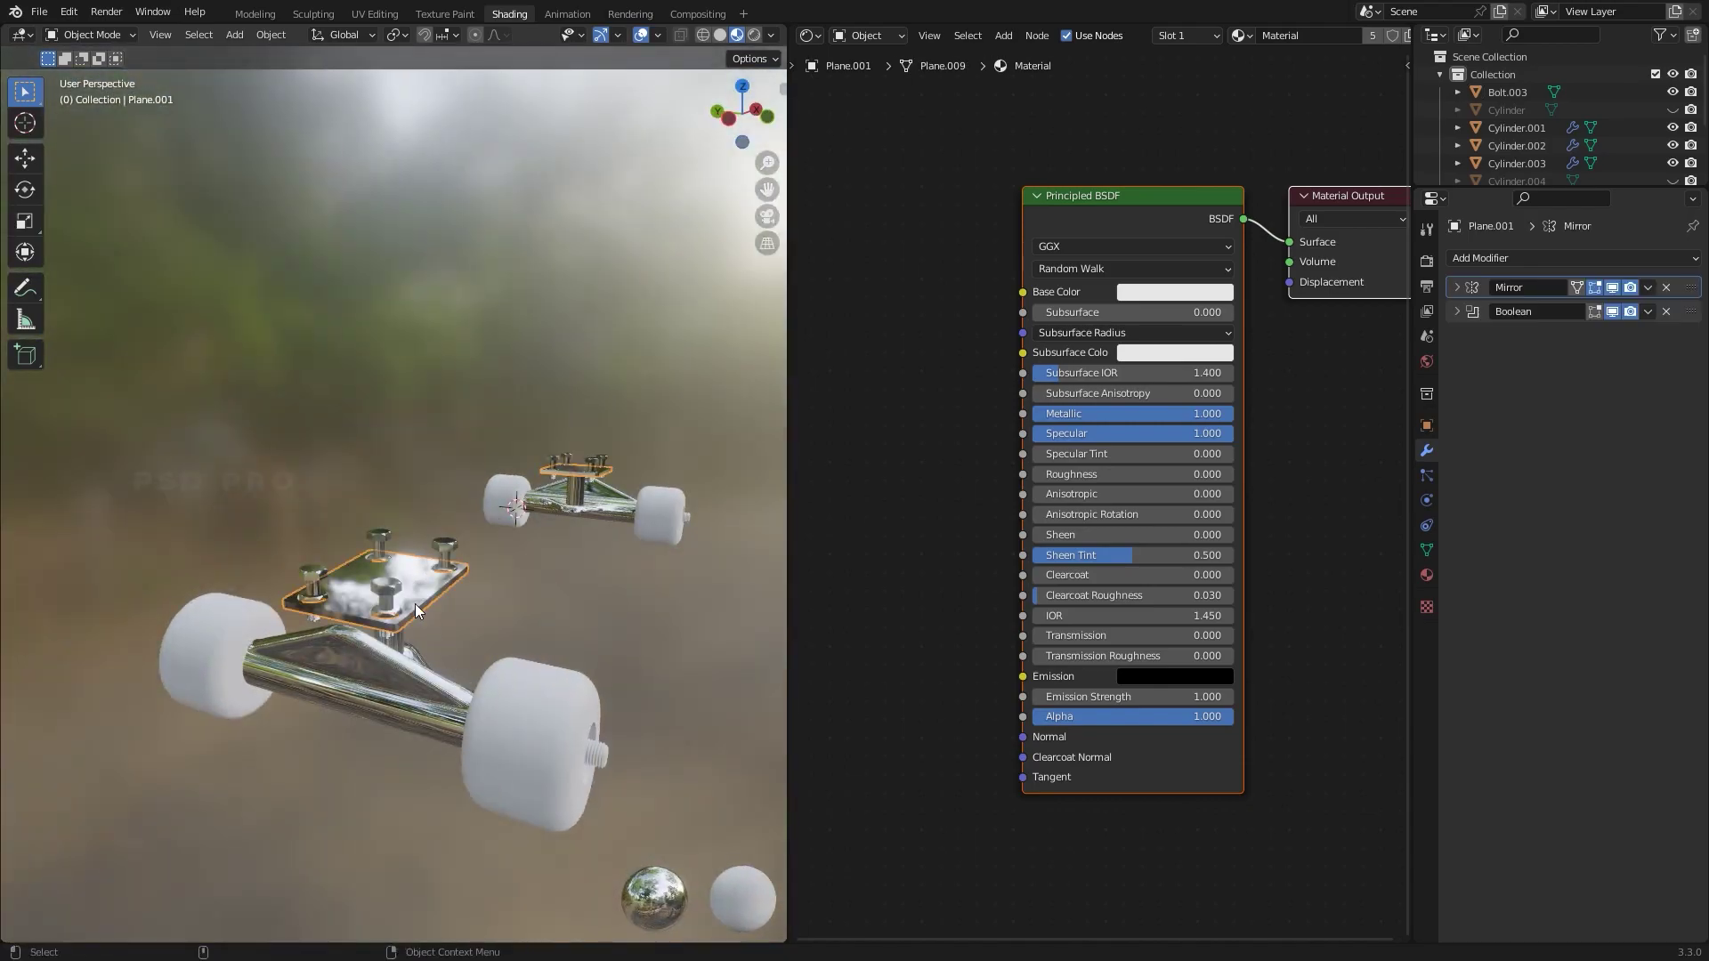
pyautogui.click(1647, 288)
pyautogui.click(1593, 308)
pyautogui.click(1647, 288)
pyautogui.click(1593, 308)
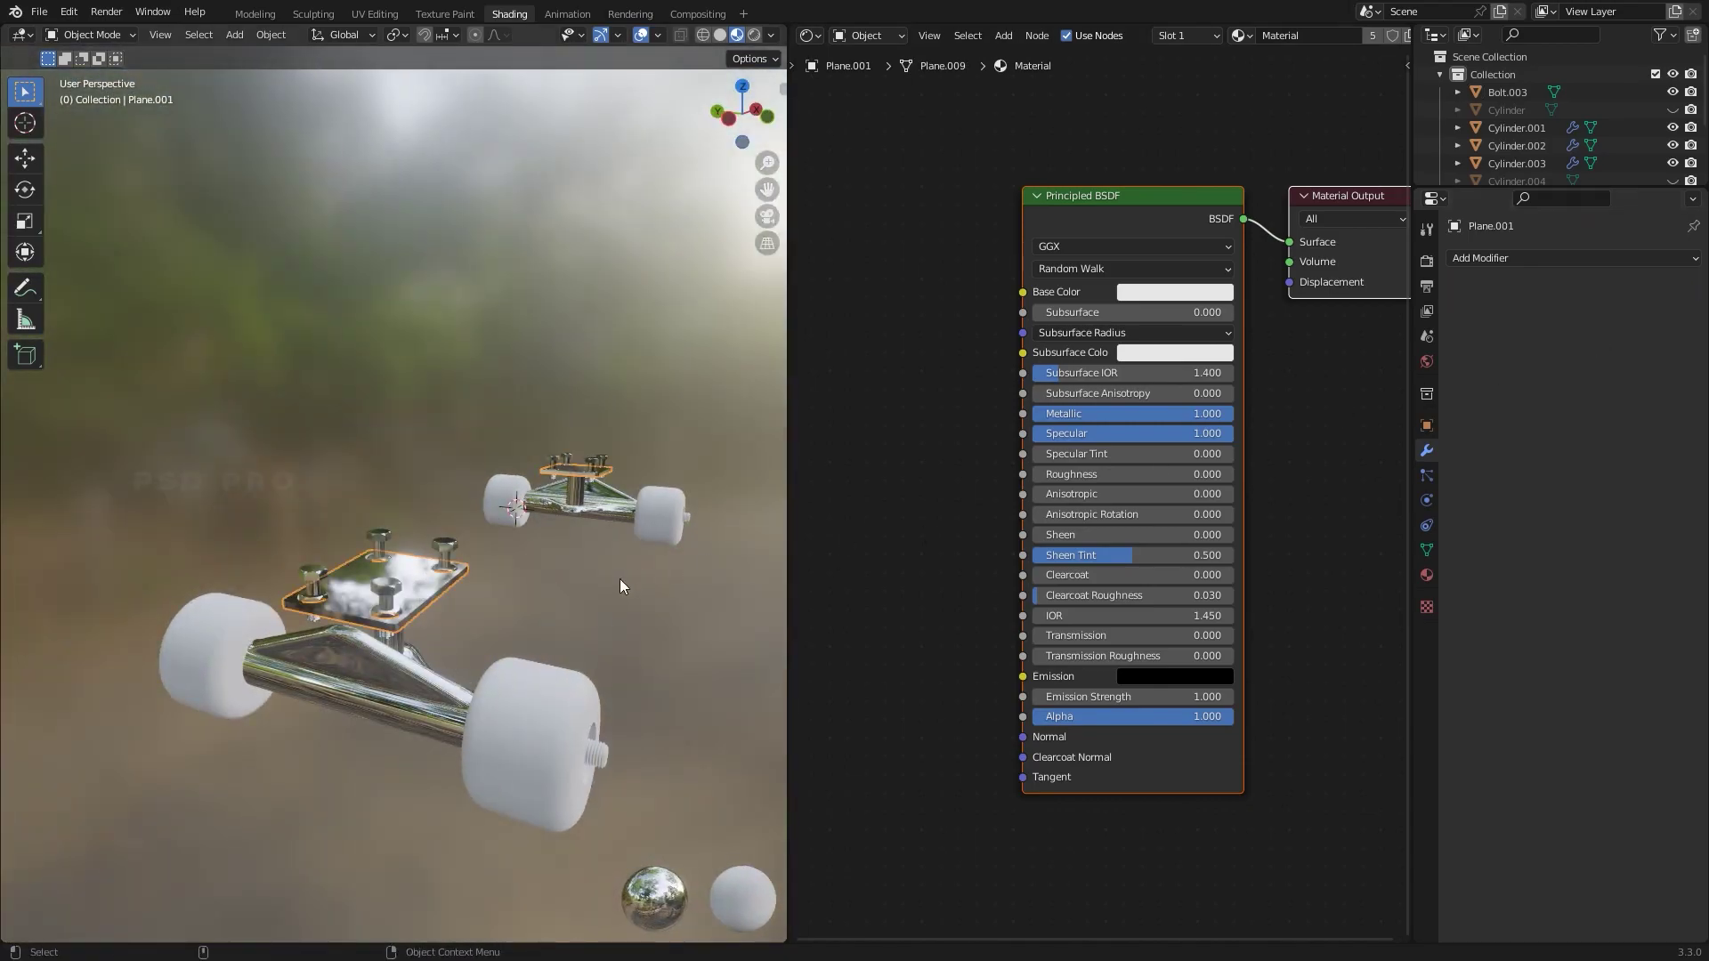
# Select the wheel object and examine its mesh around the axle in edit mode, in wireframe and Material Preview shading
pyautogui.click(514, 501)
pyautogui.moveTo(595, 605)
pyautogui.keyDown('alt'); pyautogui.mouseDown(button='middle')
pyautogui.moveTo(492, 701)
pyautogui.moveTo(595, 644)
pyautogui.moveTo(396, 670)
pyautogui.mouseUp(button='middle'); pyautogui.keyUp('alt')
pyautogui.press('Tab')
pyautogui.press('z')
pyautogui.click(602, 504)
pyautogui.press('z')
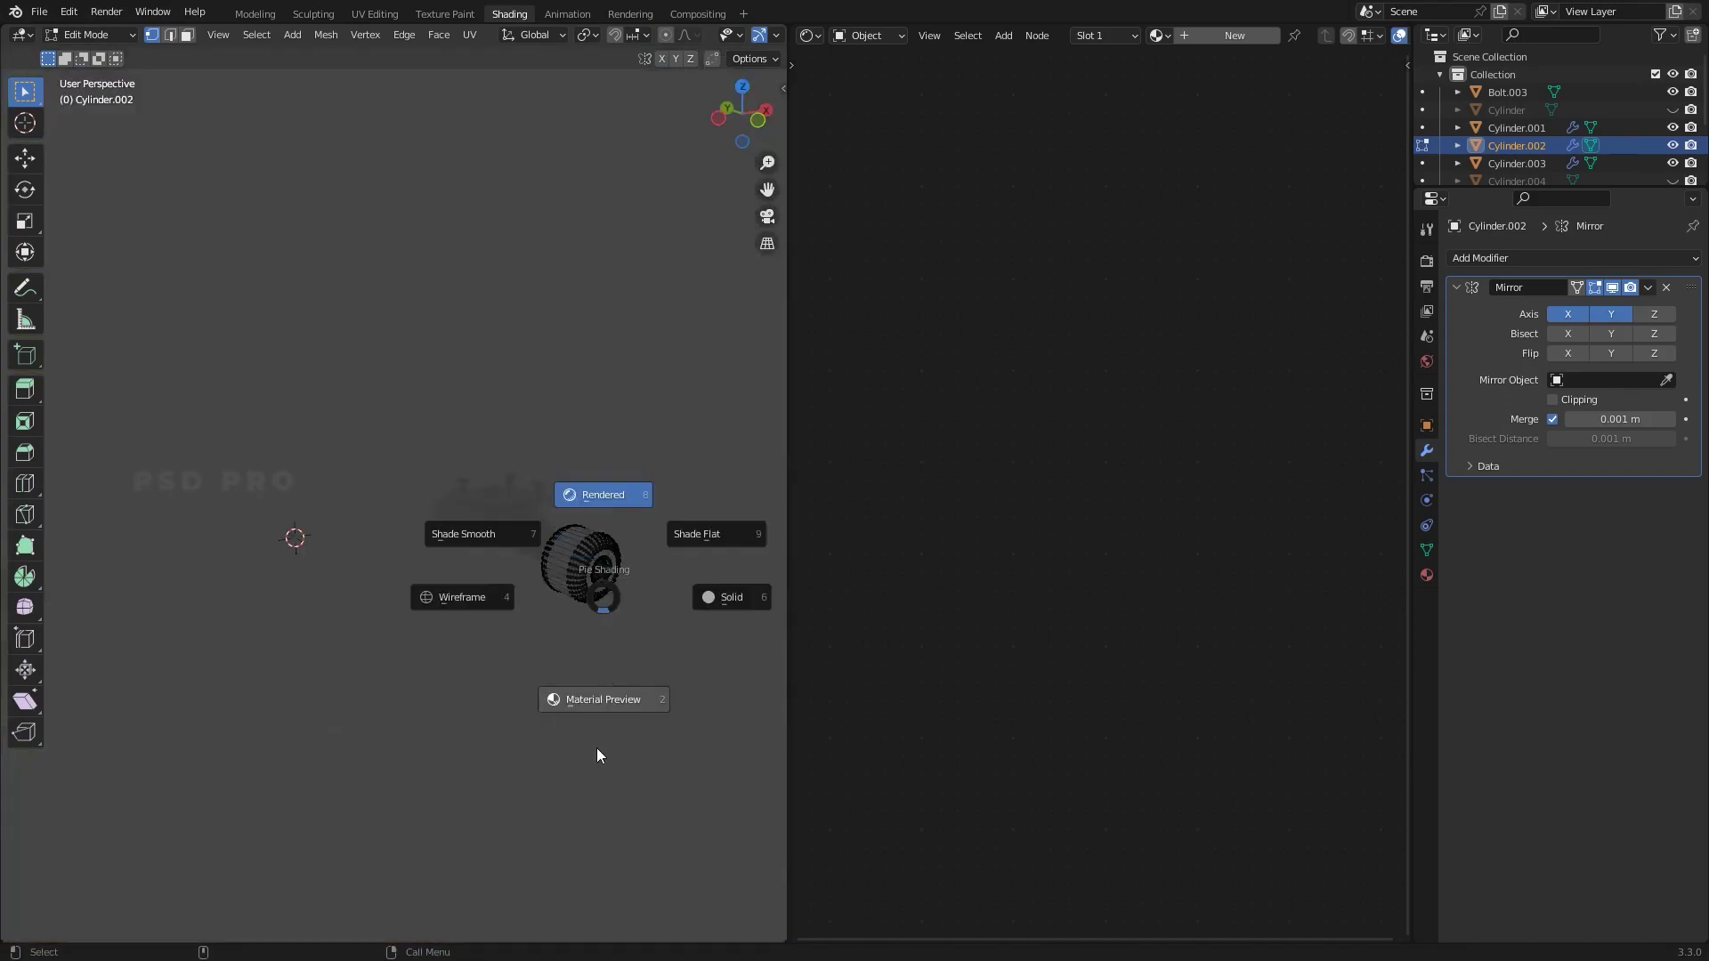
pyautogui.click(596, 747)
pyautogui.keyDown('alt'); pyautogui.moveTo(628, 623); pyautogui.dragTo(658, 596, button='right'); pyautogui.keyUp('alt')
pyautogui.scroll(8, 658, 595)
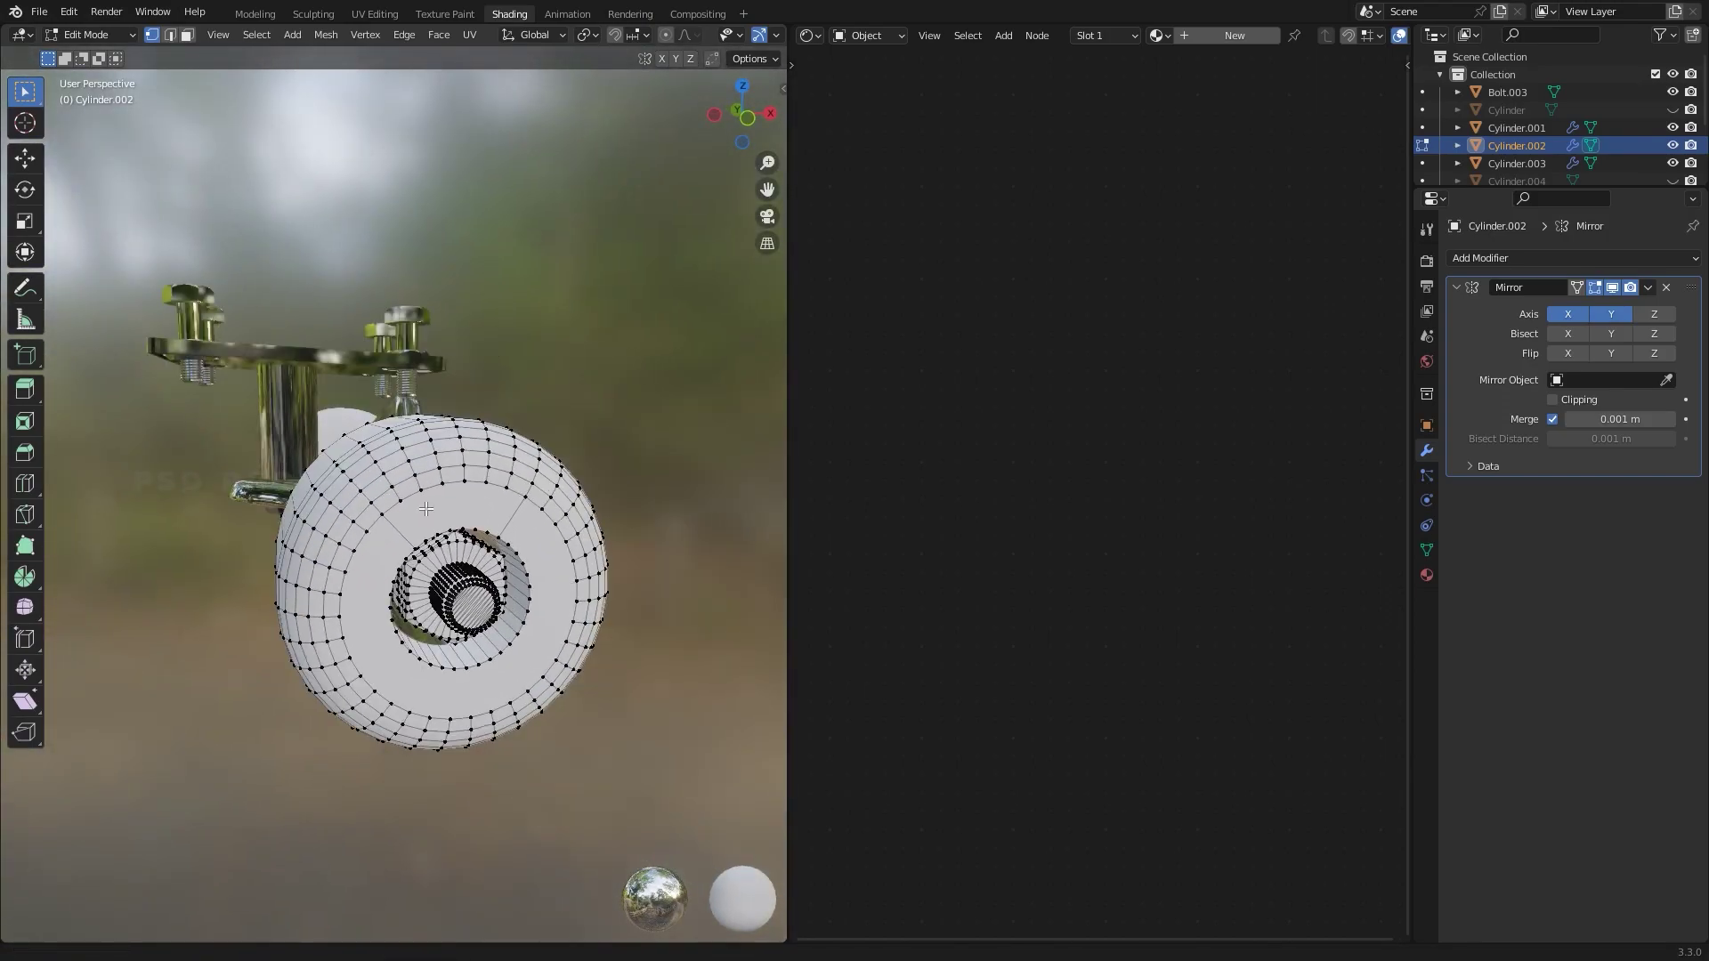
pyautogui.press('Tab')
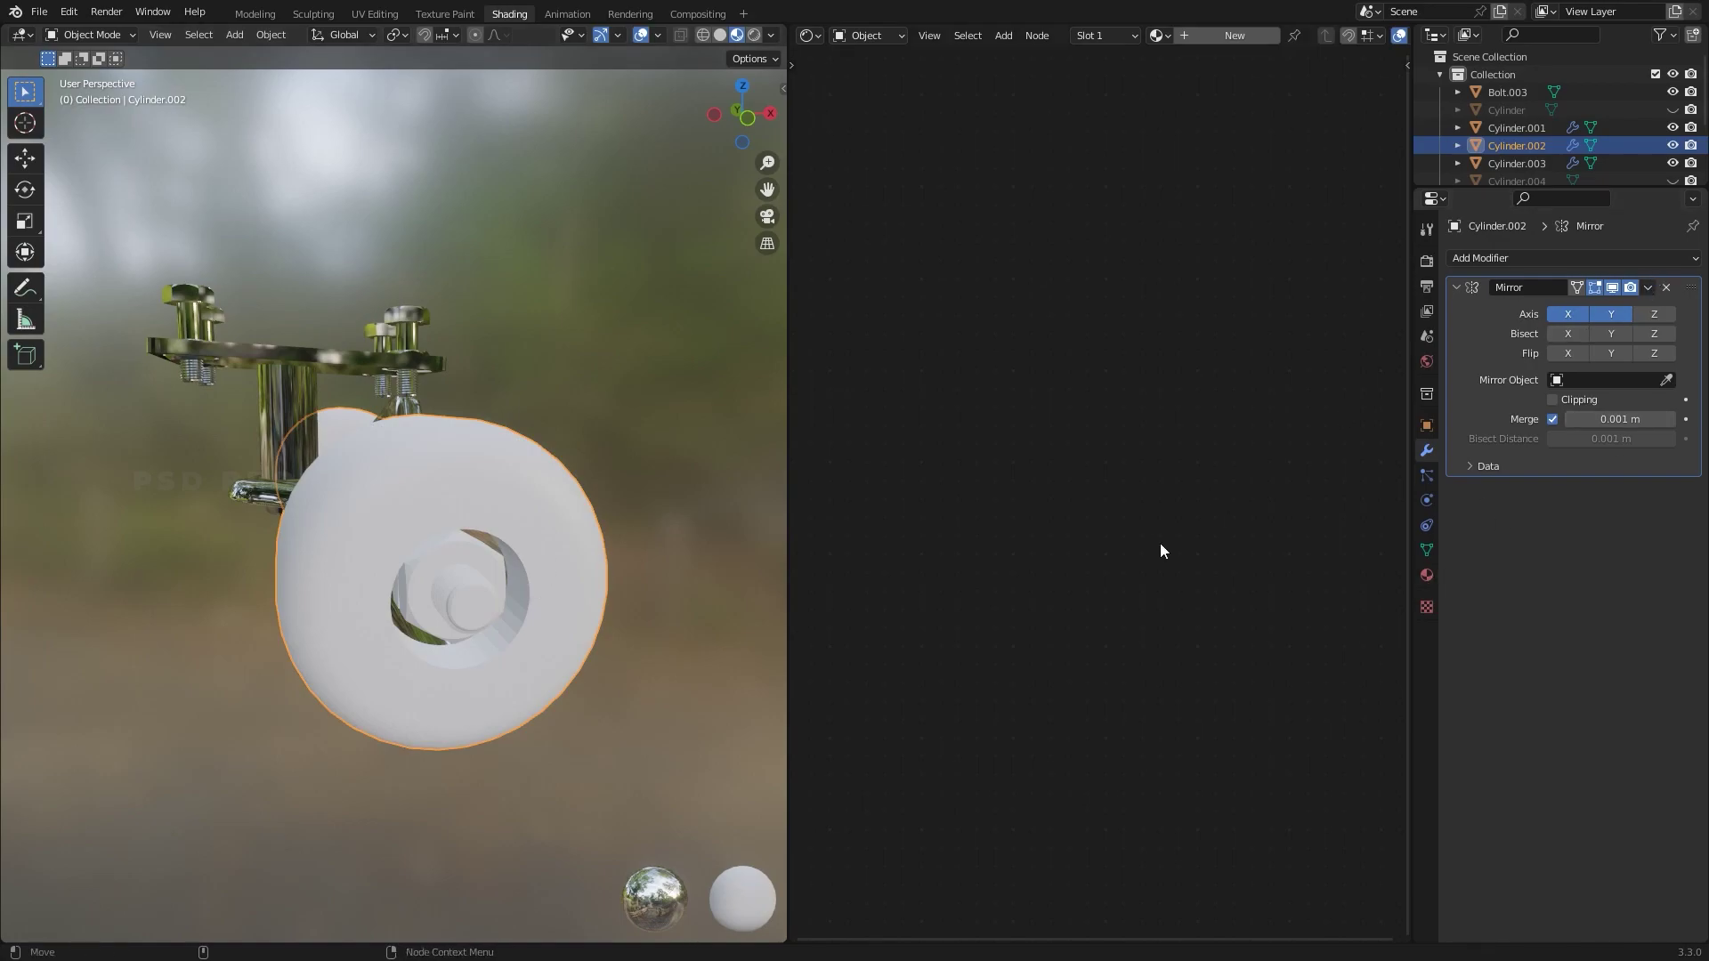
# Create a new material for the wheels with a red base color
pyautogui.click(1426, 575)
pyautogui.click(1604, 332)
pyautogui.click(1607, 522)
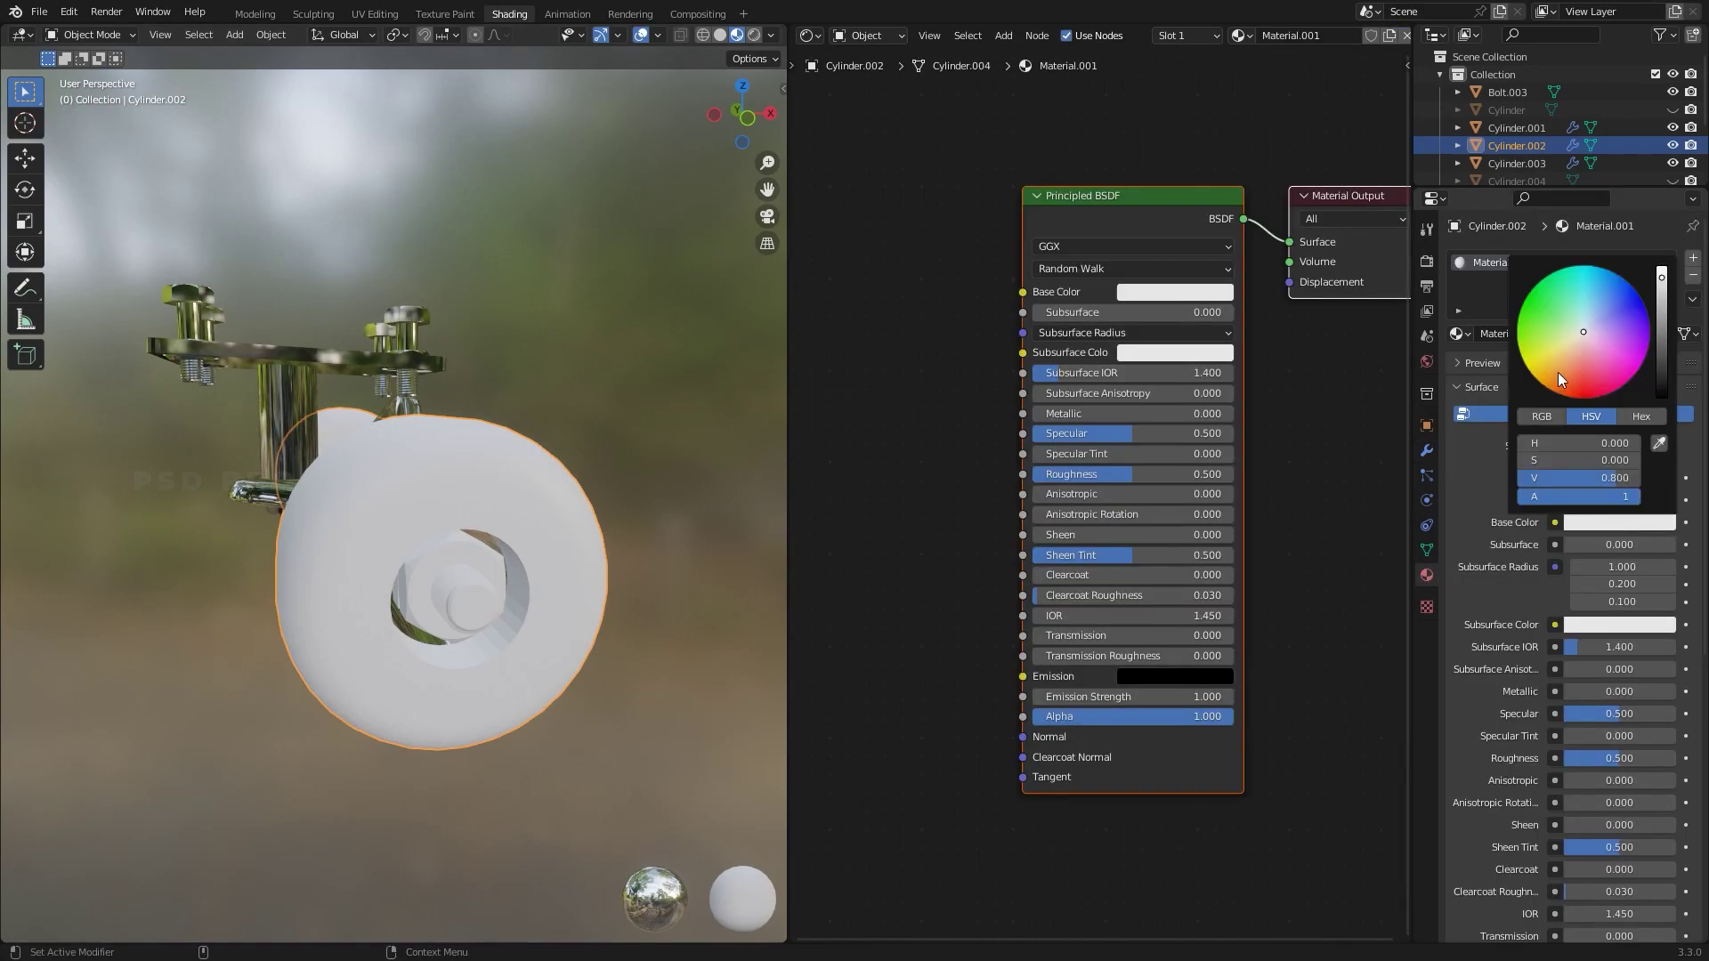
pyautogui.moveTo(1583, 333); pyautogui.dragTo(1589, 382)
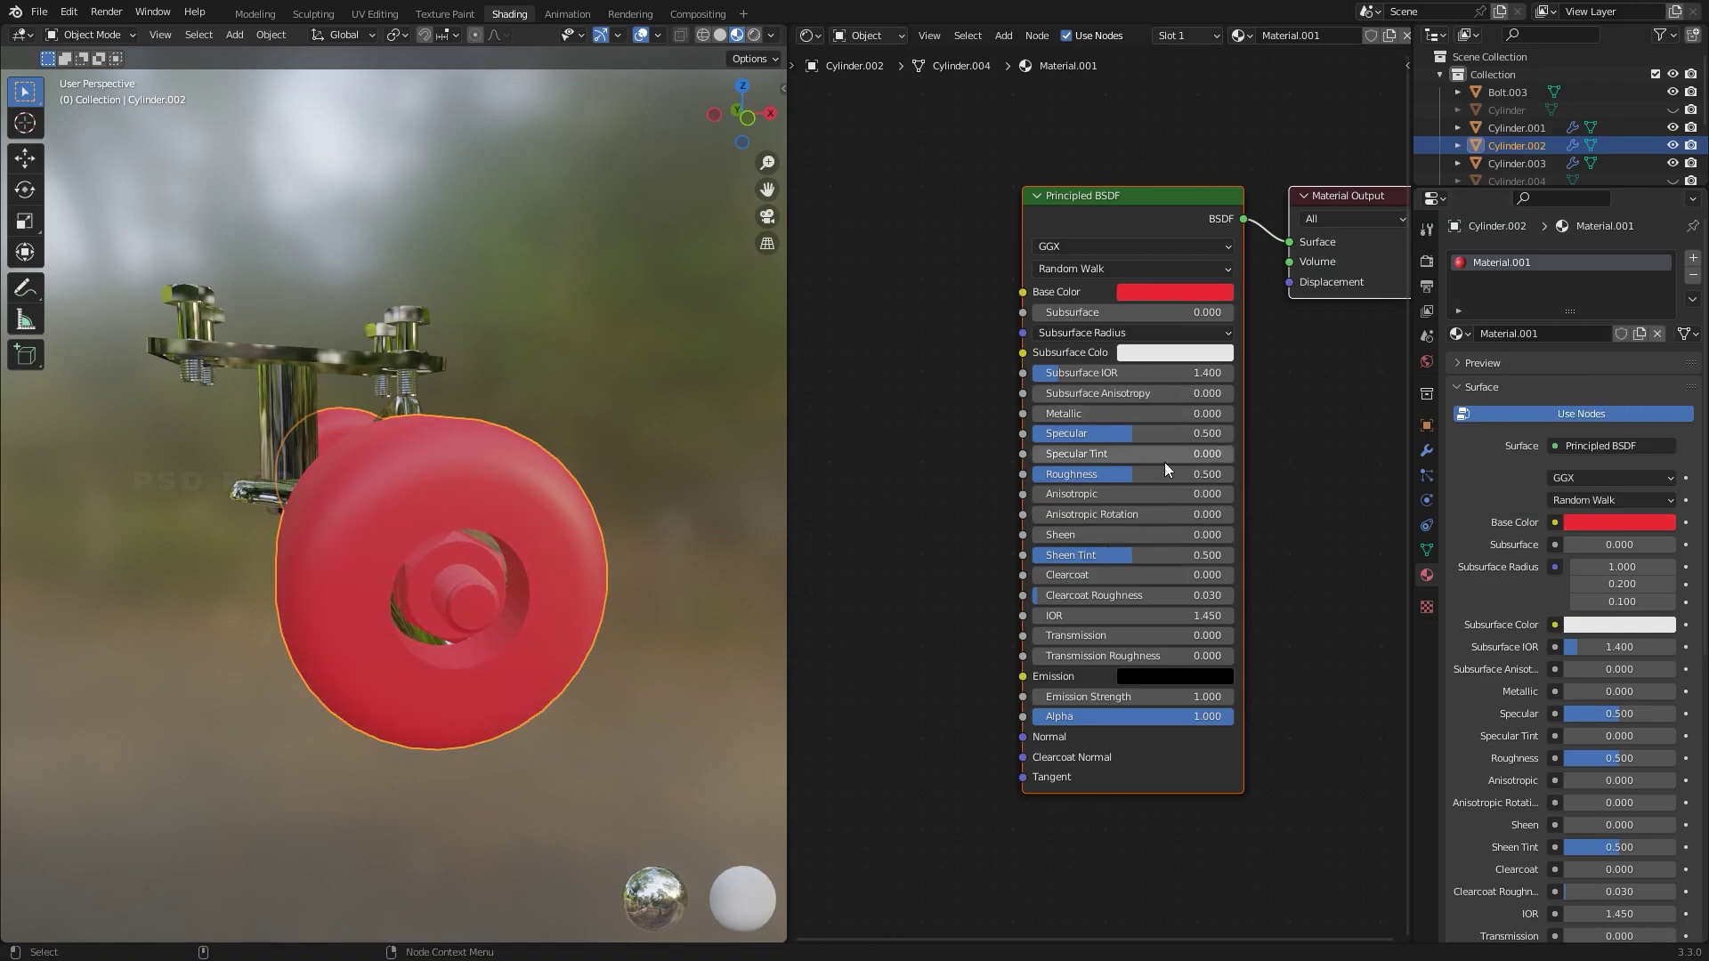
# Assign the metallic material named Material to the linked axle and nut geometry inside the wheel, using a second material slot
pyautogui.moveTo(574, 573); pyautogui.dragTo(604, 538, button='middle')
pyautogui.press('Tab')
pyautogui.press('z')
pyautogui.click(411, 524)
pyautogui.moveTo(596, 635)
pyautogui.mouseDown(button='middle')
pyautogui.moveTo(664, 648)
pyautogui.moveTo(601, 628)
pyautogui.mouseUp(button='middle')
pyautogui.press('z')
pyautogui.click(709, 632)
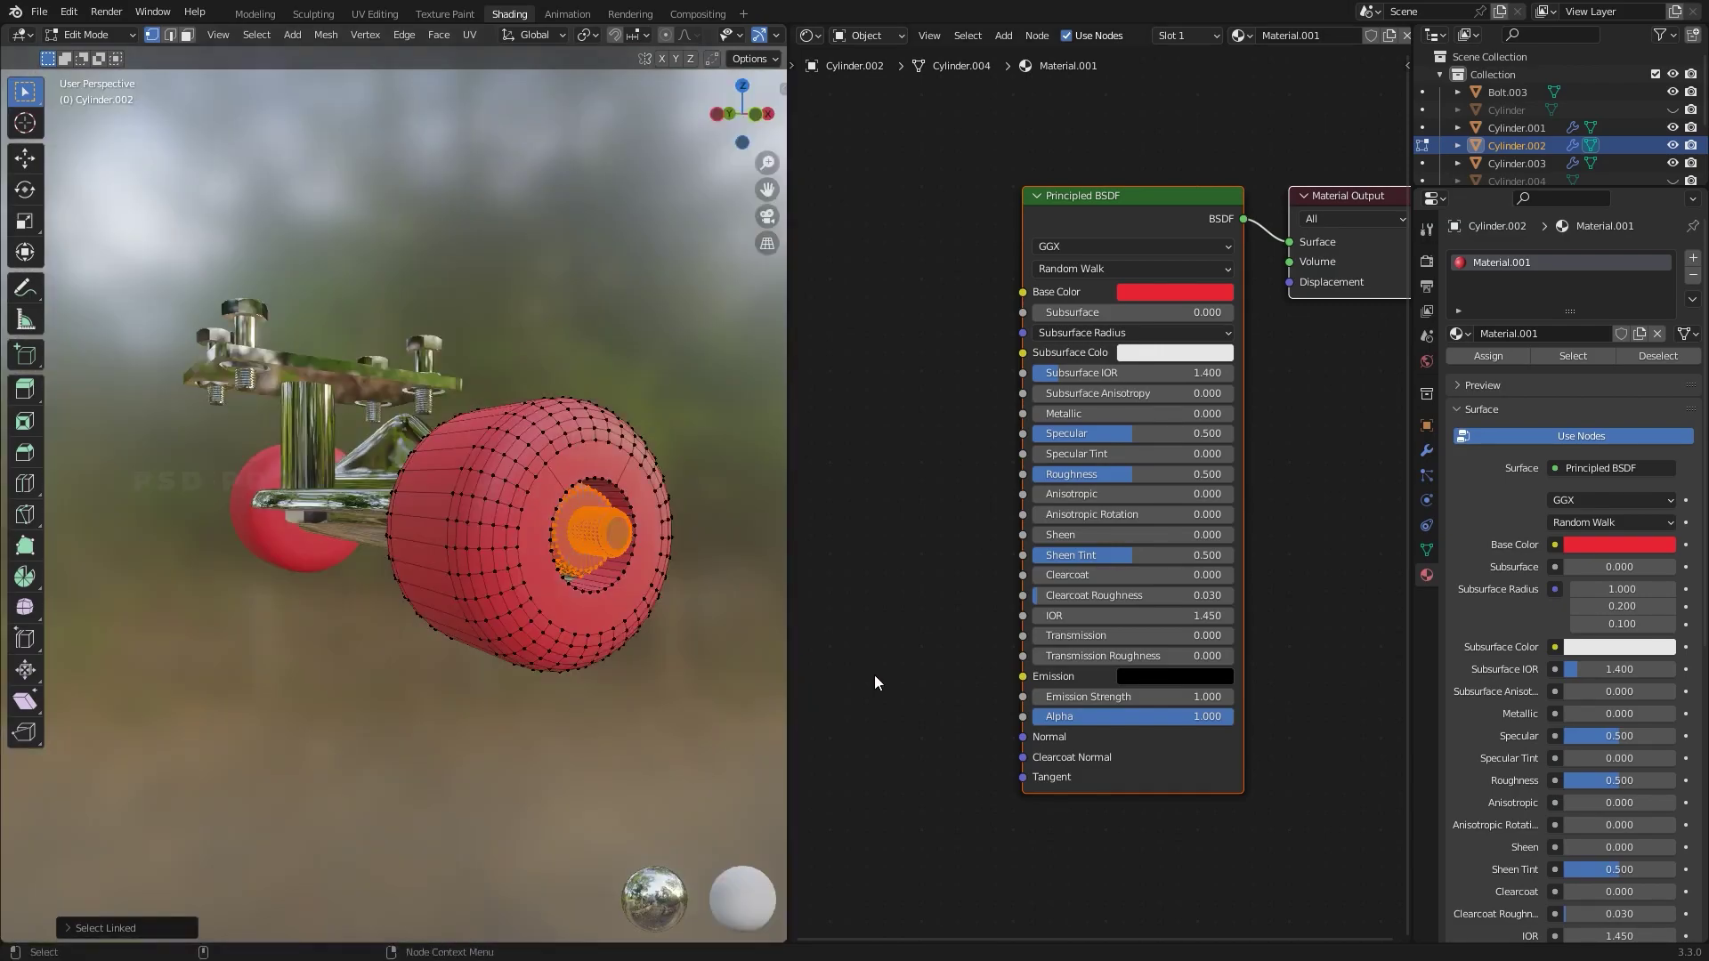
pyautogui.click(1693, 259)
pyautogui.click(1459, 368)
pyautogui.click(1491, 394)
pyautogui.click(1501, 391)
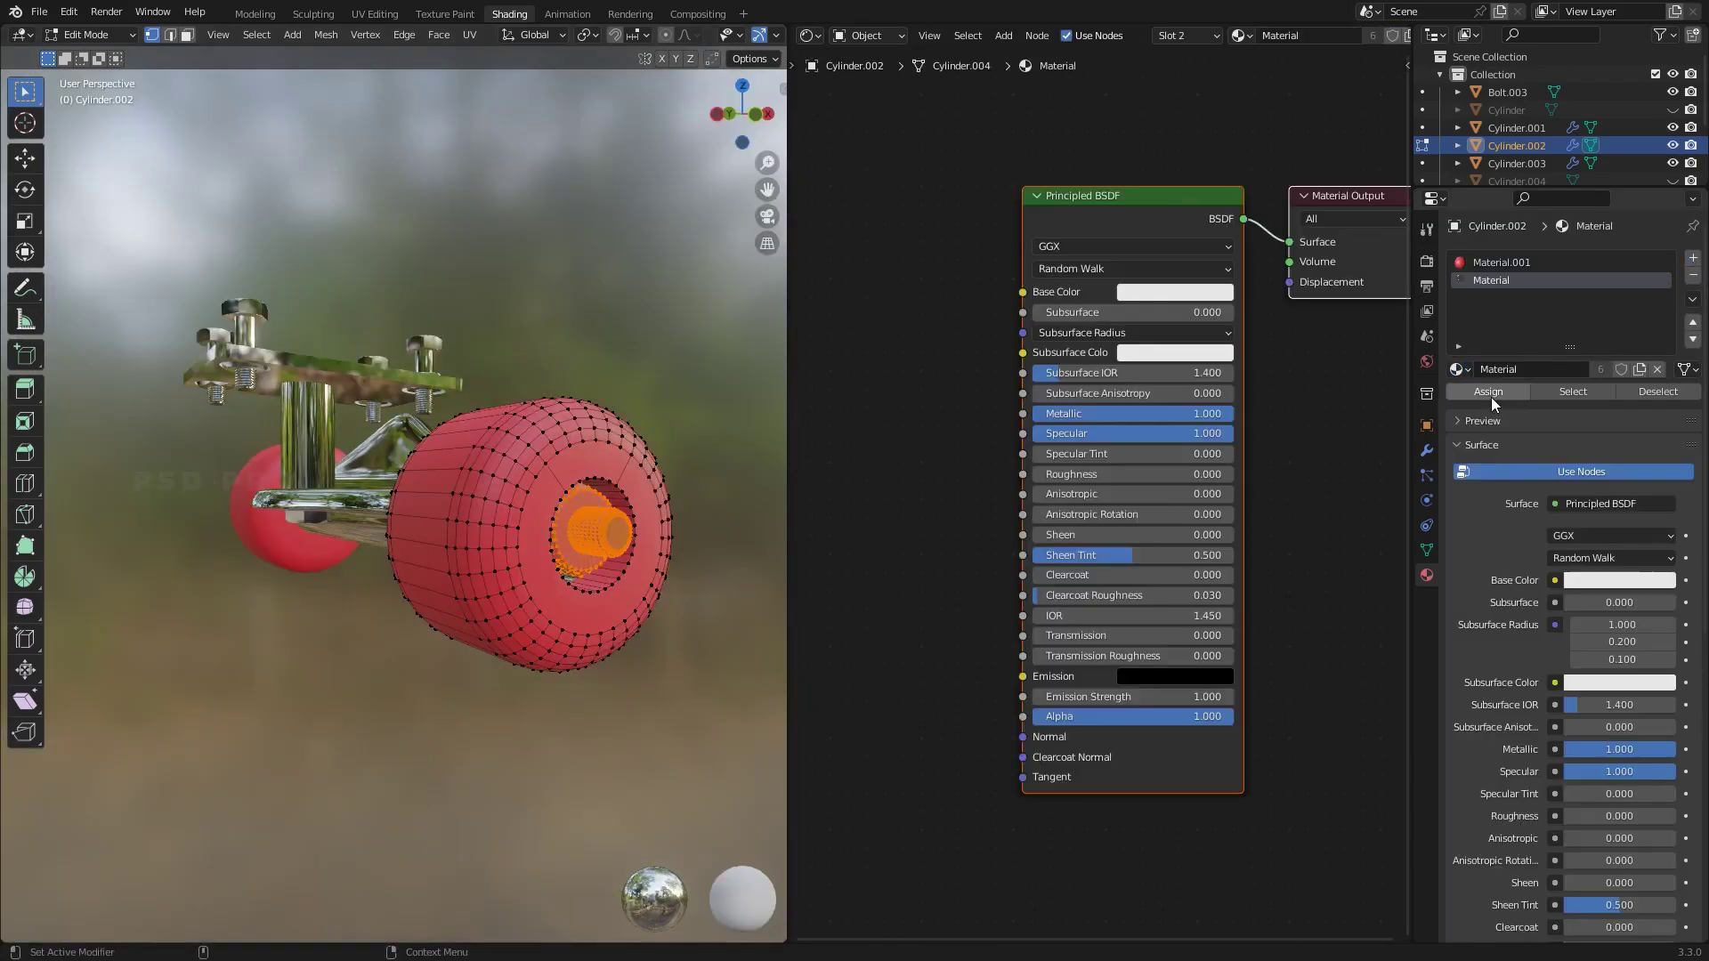
pyautogui.press('Tab')
# Apply the Mirror modifier of the wheel object
pyautogui.moveTo(557, 714); pyautogui.dragTo(445, 643, button='middle')
pyautogui.click(1426, 450)
pyautogui.click(1648, 285)
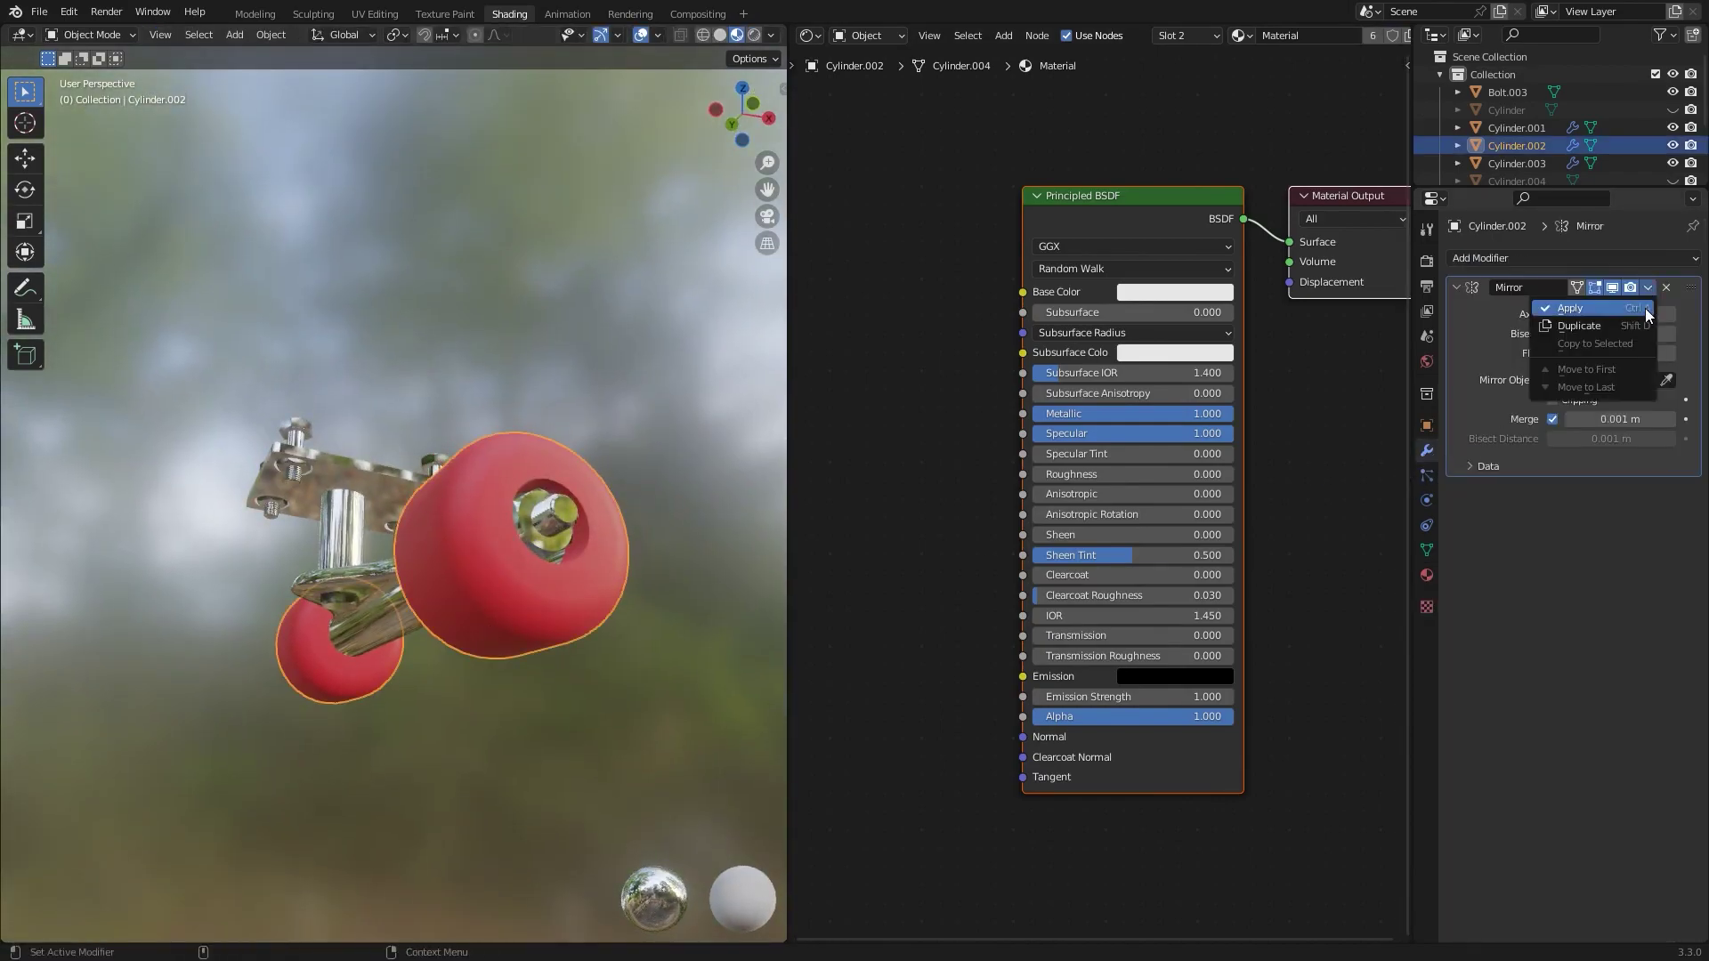
pyautogui.click(1644, 307)
pyautogui.click(668, 678)
# Apply the Subdivision, Mirror and Boolean modifiers of the truck hanger
pyautogui.moveTo(659, 676); pyautogui.dragTo(666, 537, button='middle')
pyautogui.scroll(-2, 586, 607)
pyautogui.moveTo(586, 607)
pyautogui.mouseDown(button='middle')
pyautogui.moveTo(71, 707)
pyautogui.moveTo(377, 771)
pyautogui.moveTo(500, 696)
pyautogui.moveTo(602, 595)
pyautogui.mouseUp(button='middle')
pyautogui.click(538, 561)
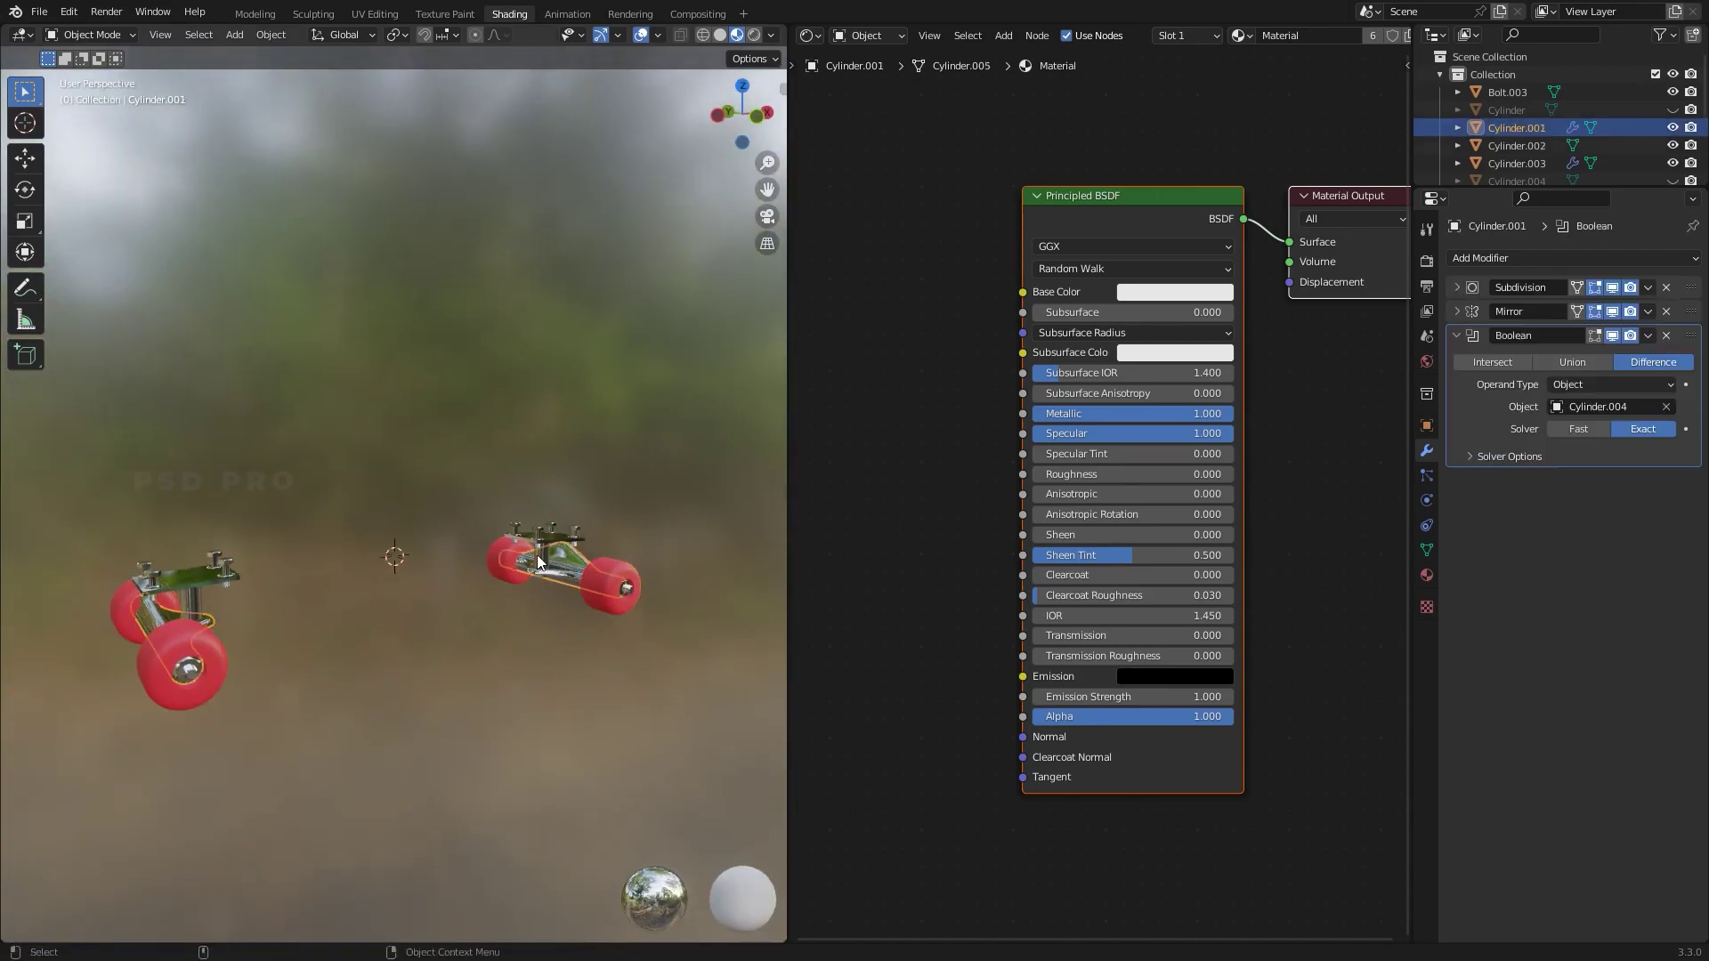
pyautogui.click(1648, 286)
pyautogui.click(1593, 383)
pyautogui.click(1647, 287)
pyautogui.click(1593, 383)
pyautogui.click(1647, 287)
pyautogui.click(1594, 382)
pyautogui.click(644, 710)
# Hide all the visible truck parts and then reveal every hidden object, including the deck
pyautogui.moveTo(645, 710); pyautogui.dragTo(487, 698, button='middle')
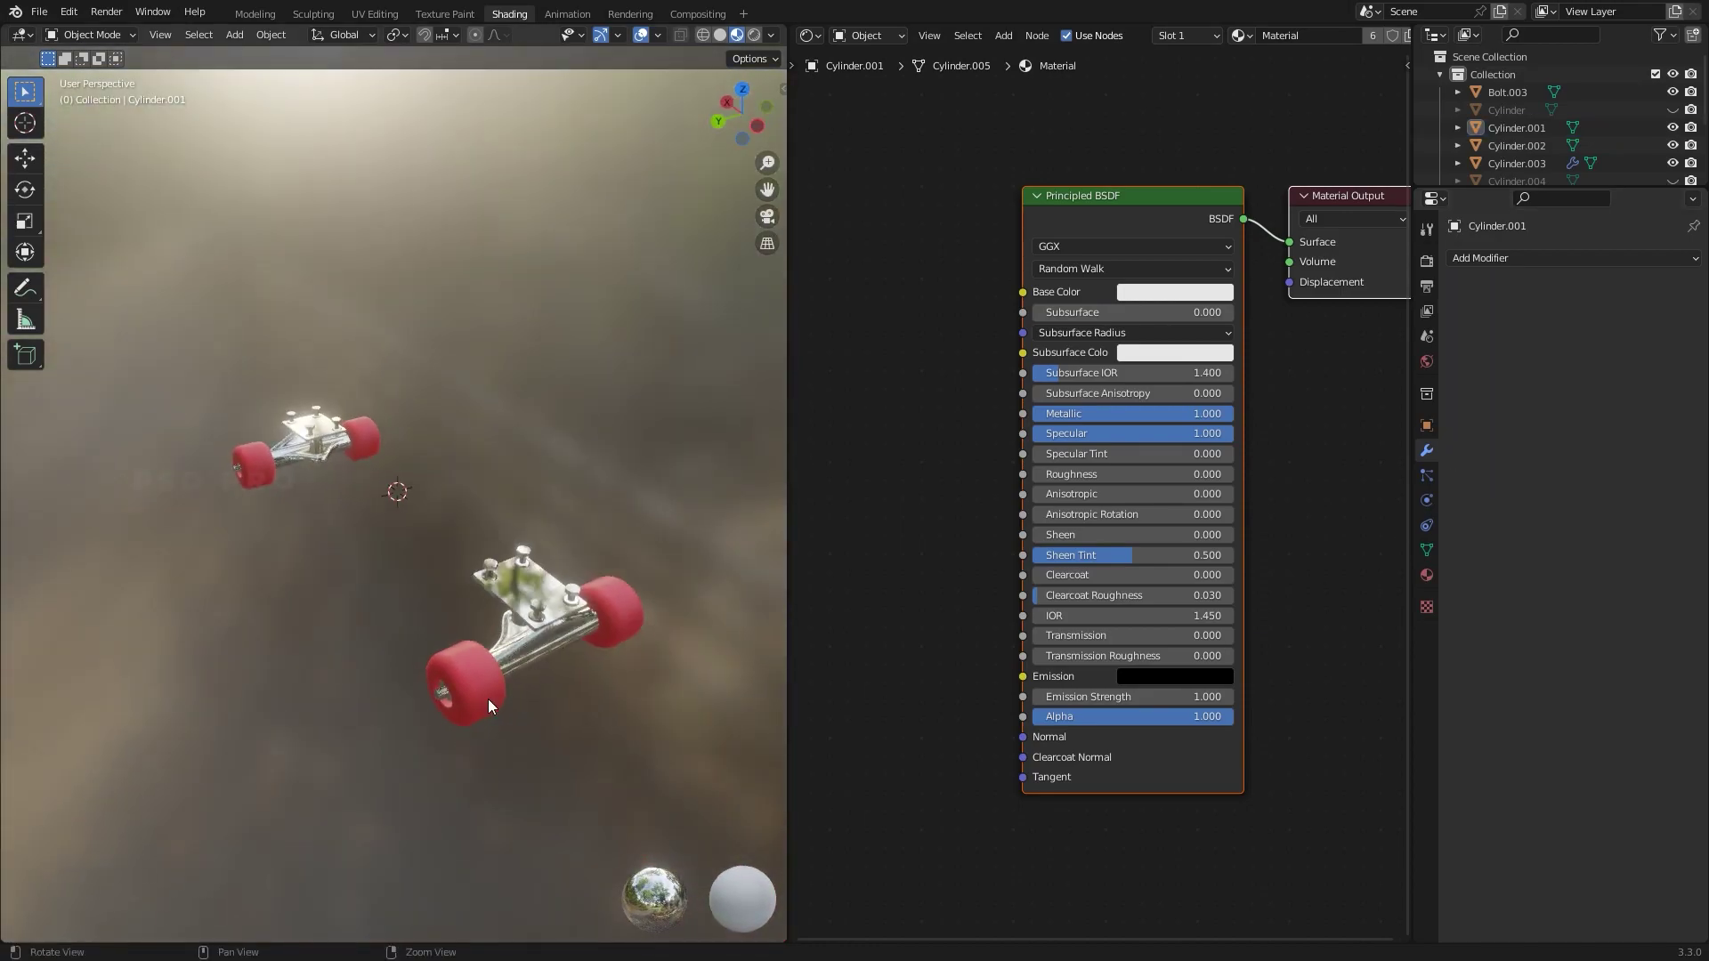
pyautogui.press('a')
pyautogui.press('h')
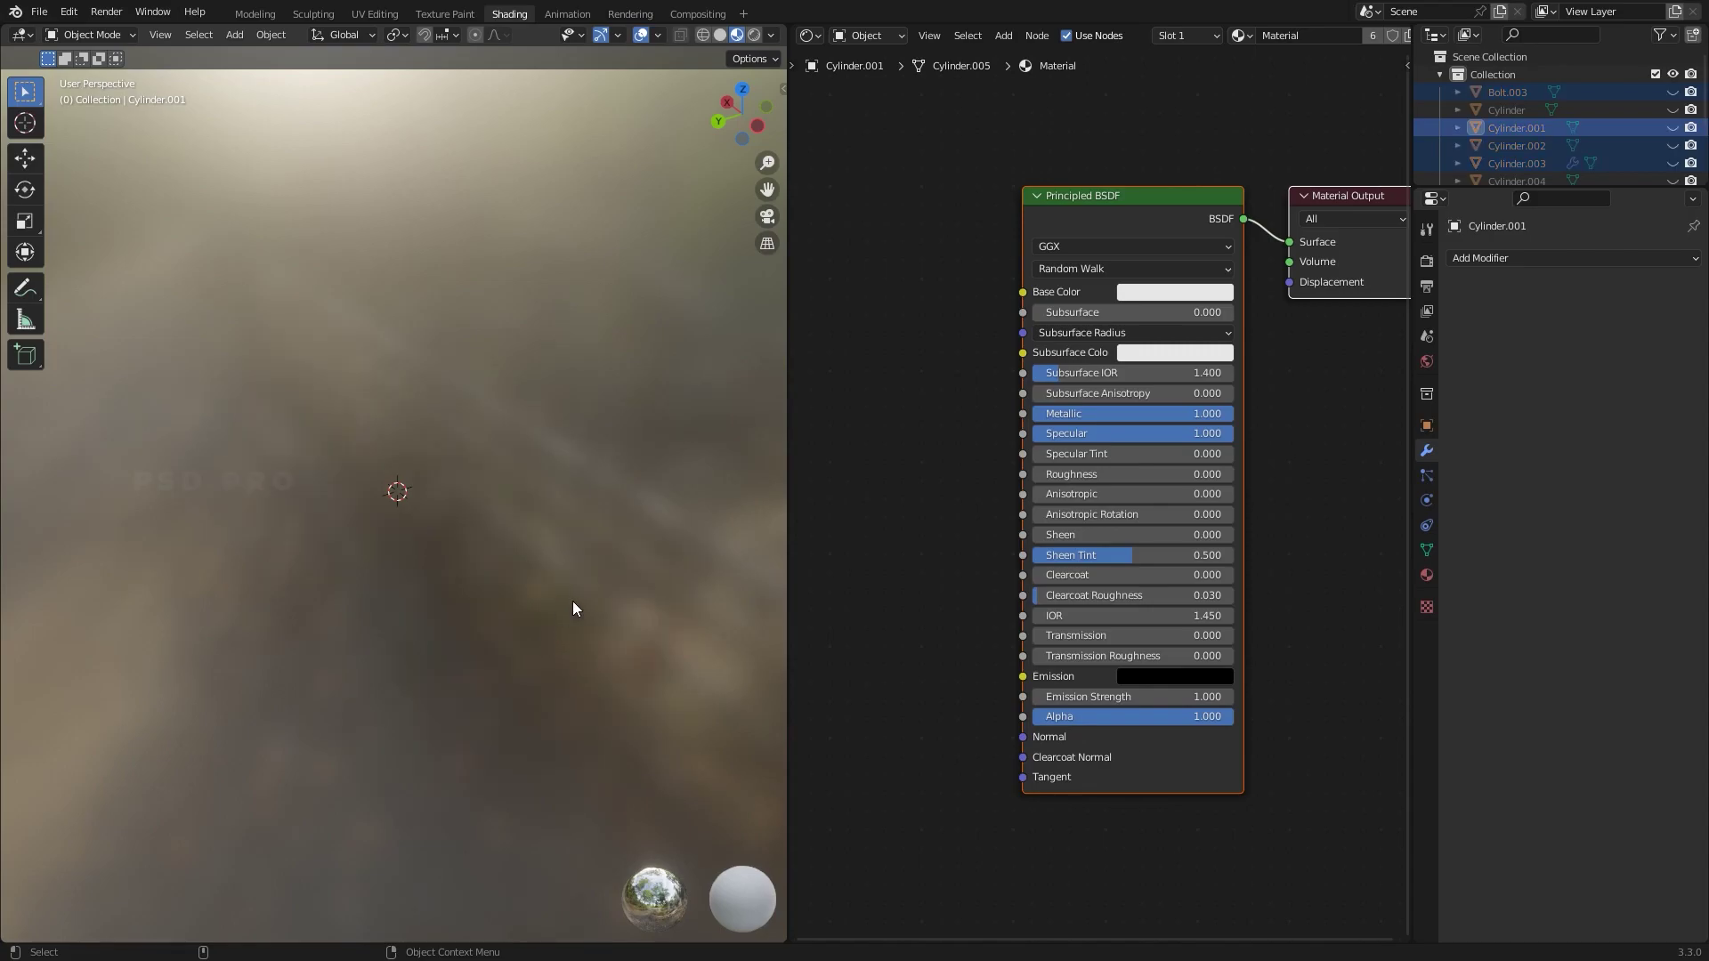
pyautogui.hotkey('alt', 'h')
# Switch the viewport to wireframe and hide every object except the skateboard deck
pyautogui.click(431, 774)
pyautogui.moveTo(431, 774); pyautogui.dragTo(495, 650, button='middle')
pyautogui.click(495, 649)
pyautogui.moveTo(495, 728); pyautogui.dragTo(553, 660, button='middle')
pyautogui.press('super')
pyautogui.moveTo(632, 769)
pyautogui.mouseDown(button='middle')
pyautogui.moveTo(626, 698)
pyautogui.moveTo(520, 778)
pyautogui.mouseUp(button='middle')
pyautogui.press('z')
pyautogui.click(391, 762)
pyautogui.press('Tab')
pyautogui.press('Tab')
pyautogui.click(600, 682)
pyautogui.scroll(-1, 600, 682)
pyautogui.press('a')
pyautogui.keyDown('shift'); pyautogui.click(500, 681); pyautogui.keyUp('shift')
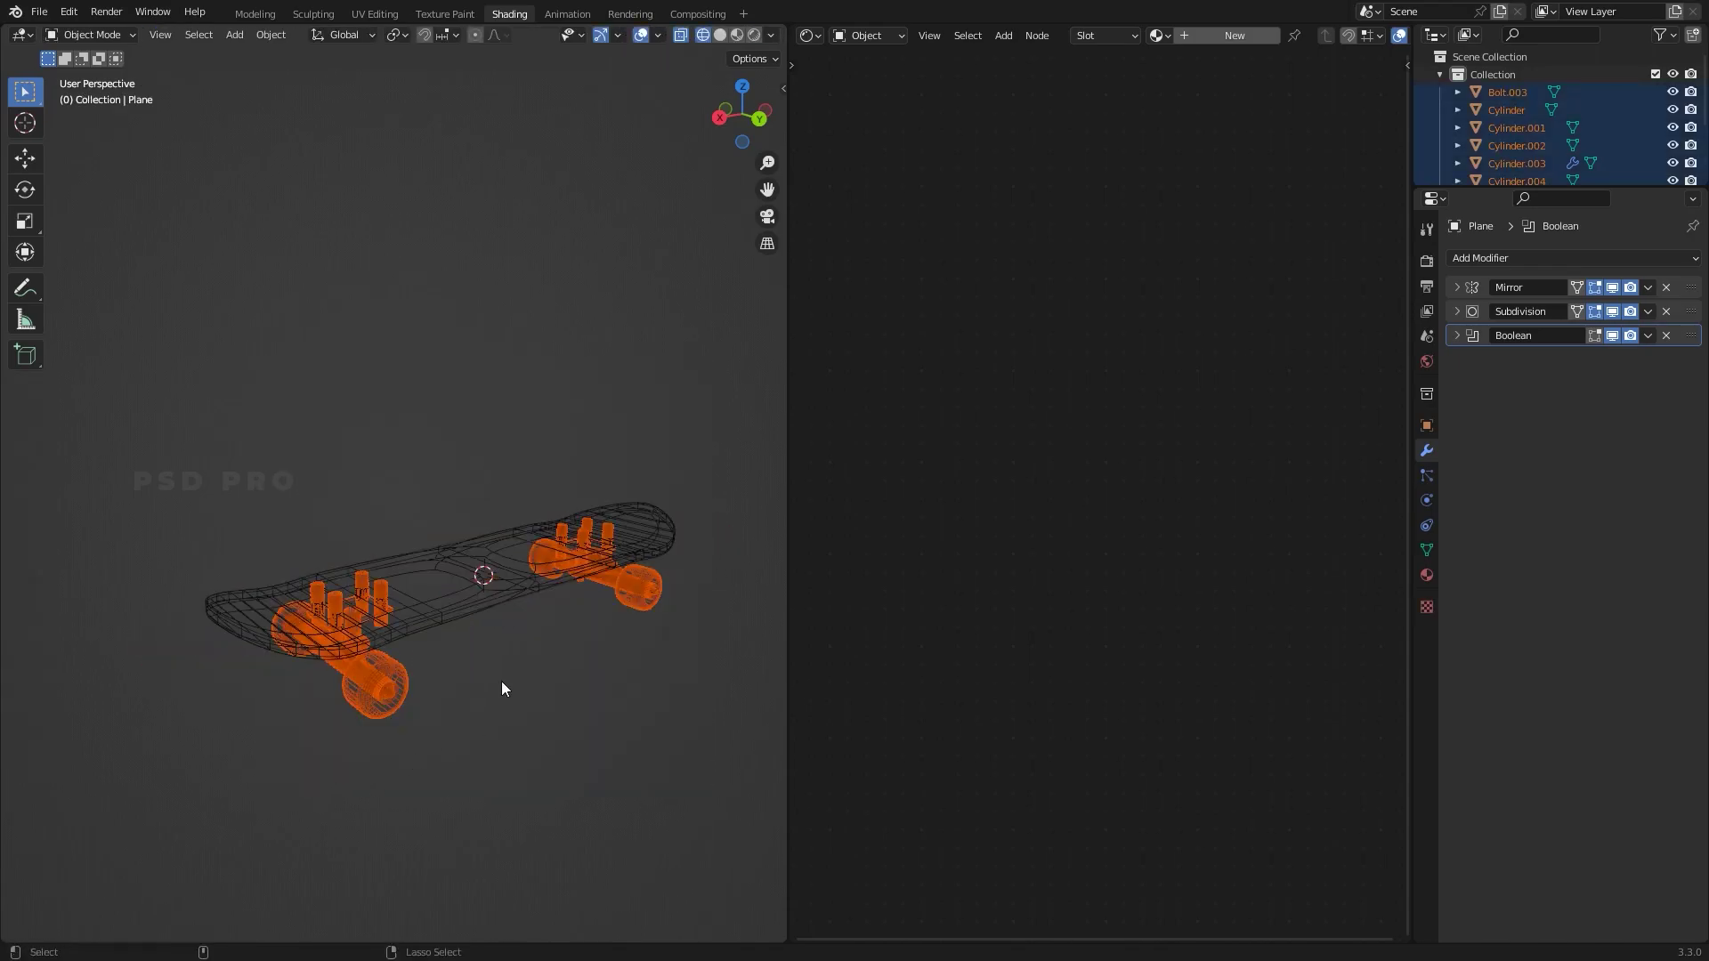
pyautogui.press('h')
# Select the deck, check its mesh in edit mode and return to object mode in Material Preview shading
pyautogui.moveTo(548, 685); pyautogui.dragTo(466, 691, button='middle')
pyautogui.press('a')
pyautogui.press('Tab')
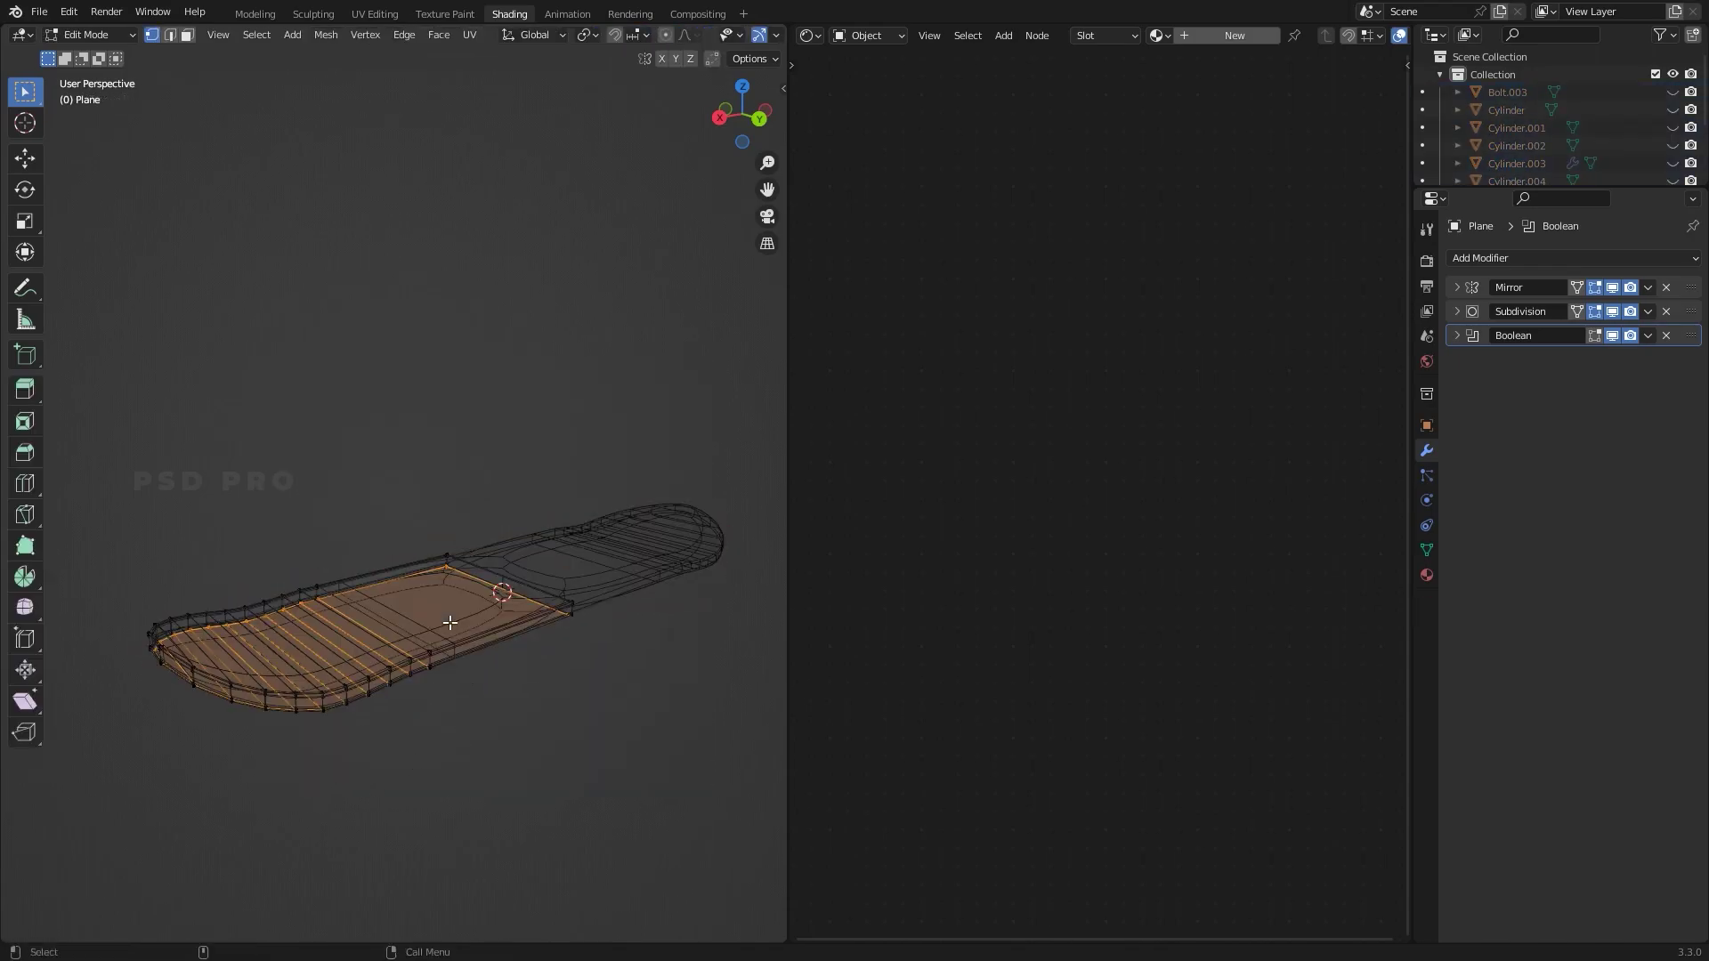
pyautogui.press('`')
pyautogui.moveTo(451, 594); pyautogui.dragTo(465, 637, button='middle')
pyautogui.press('Tab')
pyautogui.moveTo(496, 749); pyautogui.dragTo(522, 782, button='middle')
pyautogui.press('z')
pyautogui.click(509, 938)
pyautogui.moveTo(525, 877)
pyautogui.mouseDown(button='middle')
pyautogui.moveTo(568, 794)
pyautogui.moveTo(521, 761)
pyautogui.moveTo(543, 746)
pyautogui.mouseUp(button='middle')
# Create a material named Top for the deck with a black base color
pyautogui.click(1426, 575)
pyautogui.click(1575, 334)
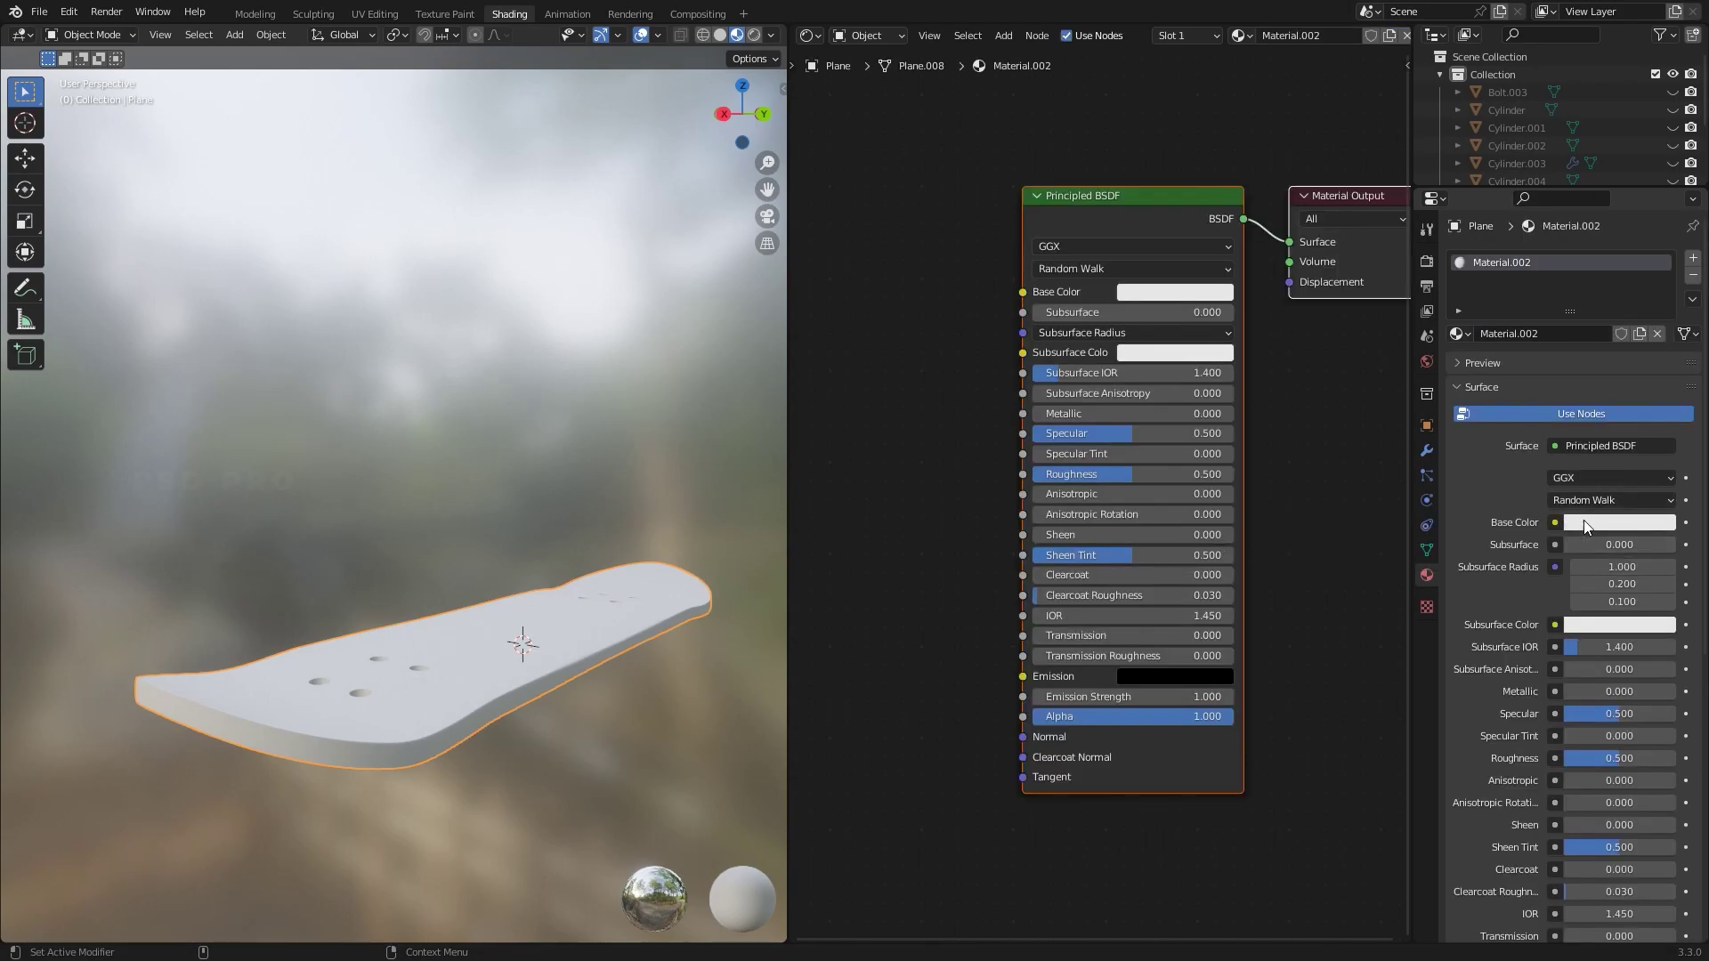
pyautogui.click(1571, 527)
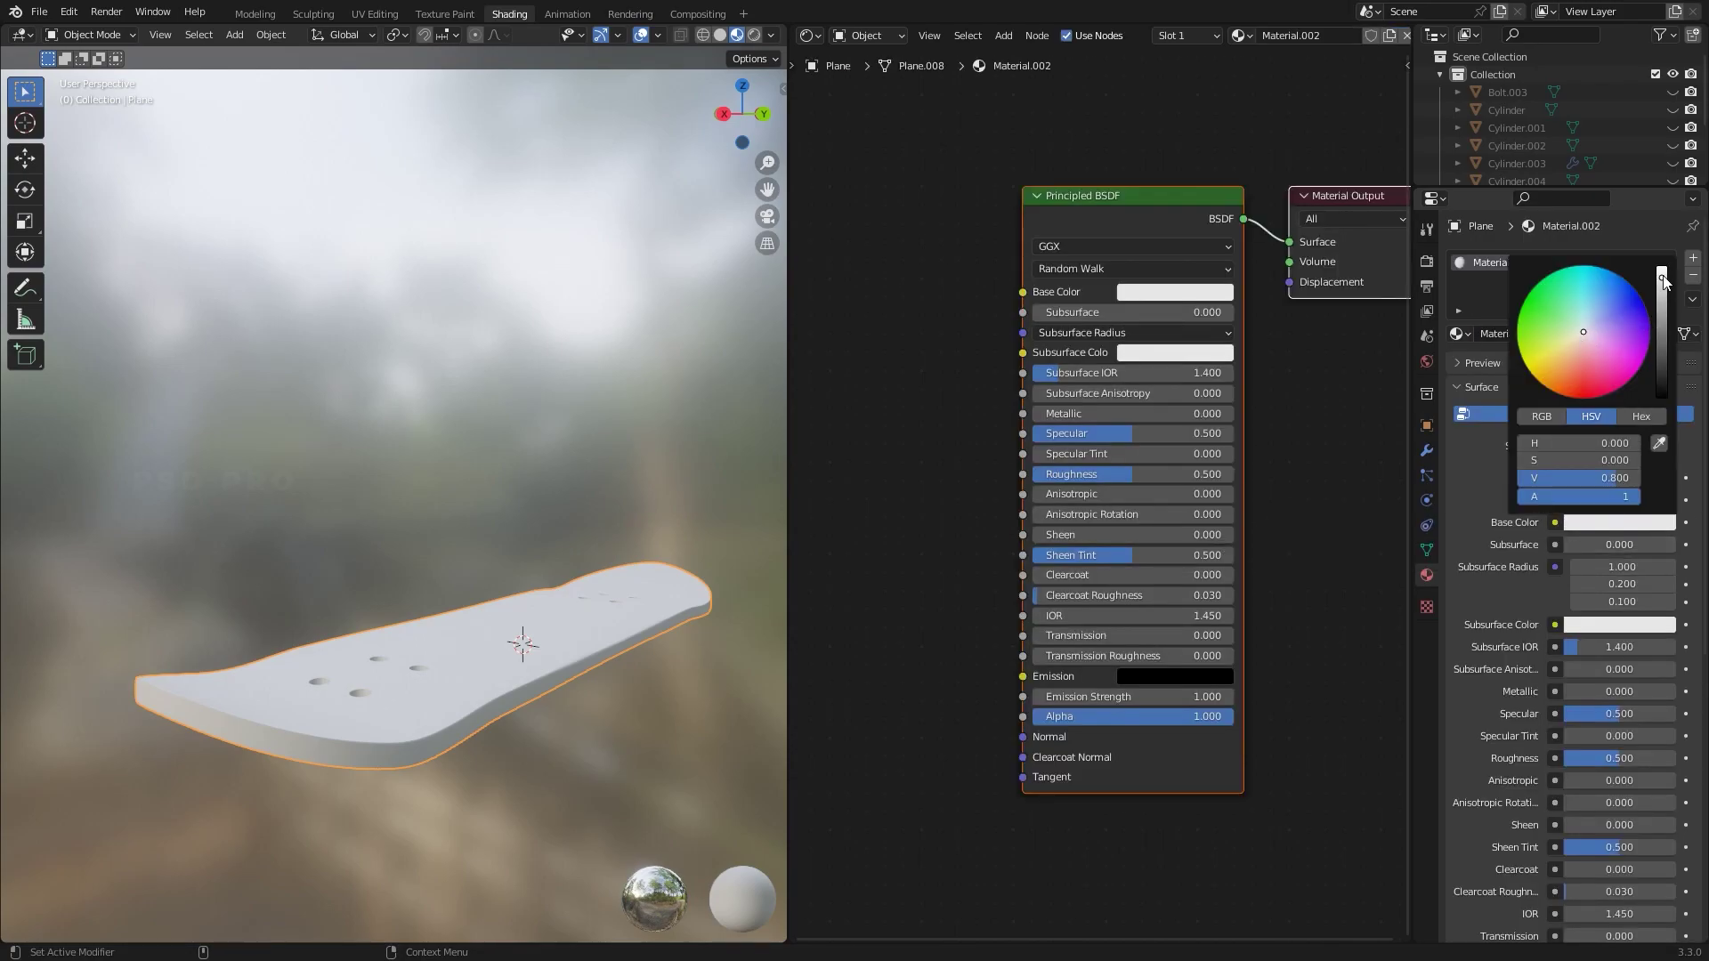
pyautogui.moveTo(1662, 278); pyautogui.dragTo(1662, 399)
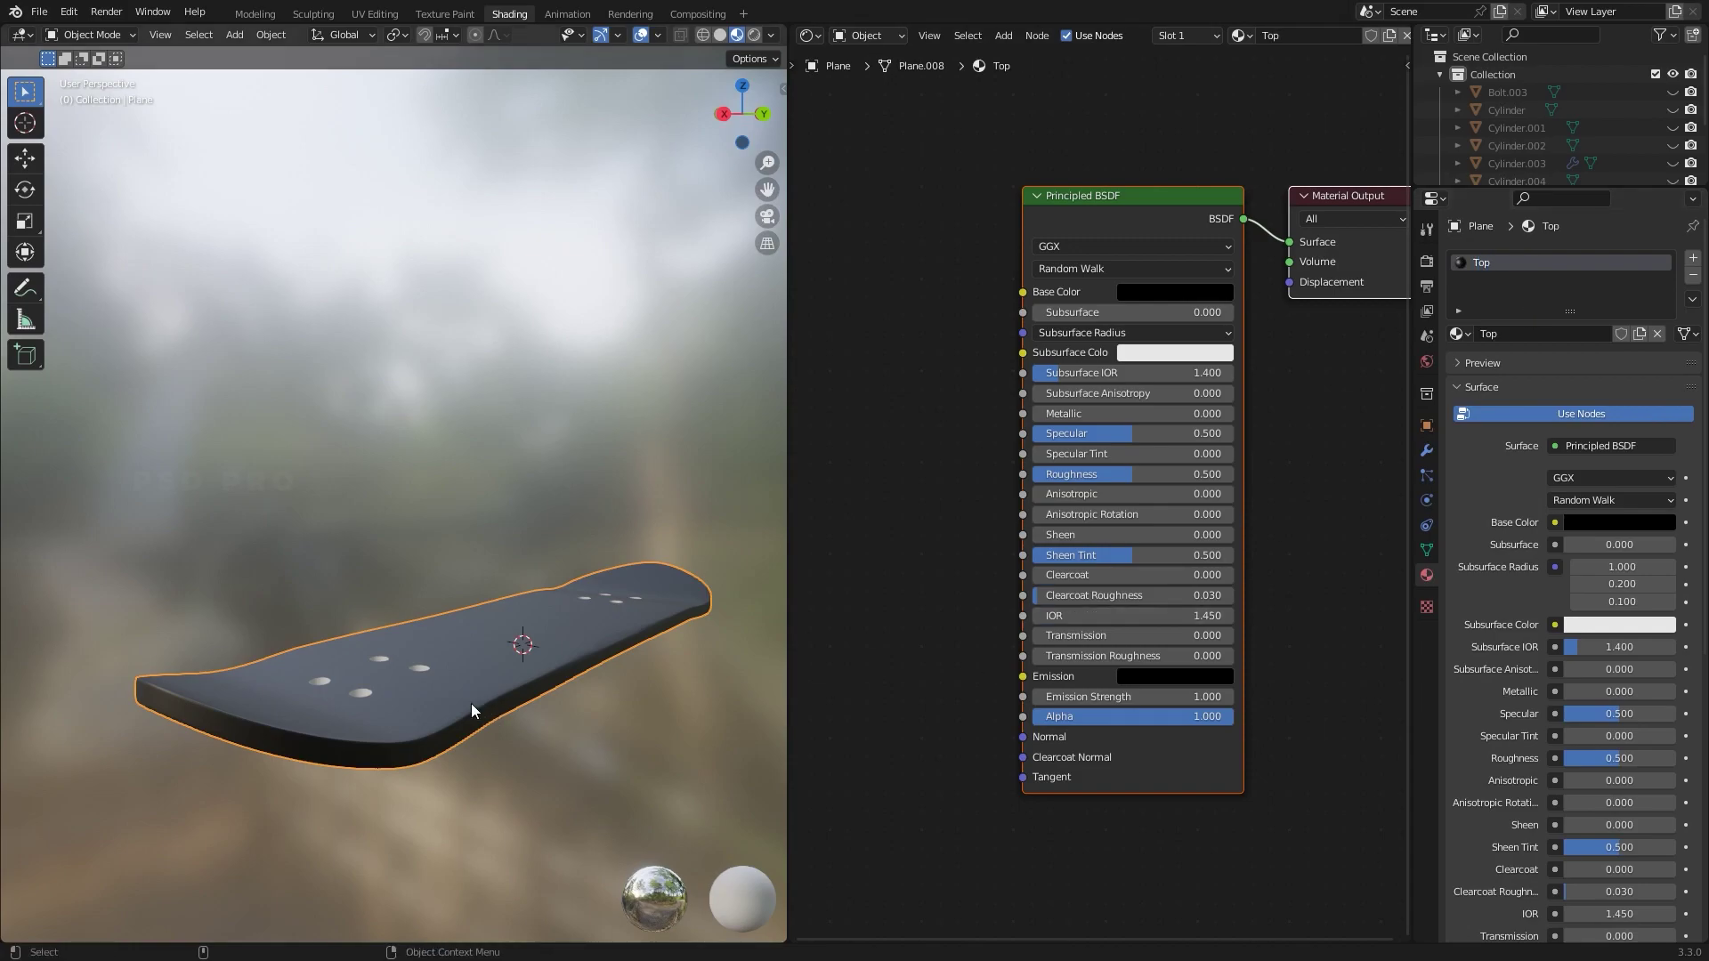
# Add a second material slot to the deck with a grey material named Bot for the selected bottom faces
pyautogui.press('Tab')
pyautogui.moveTo(477, 703); pyautogui.dragTo(512, 696, button='middle')
pyautogui.click(1693, 258)
pyautogui.press('z')
pyautogui.click(732, 646)
pyautogui.press('z')
pyautogui.click(645, 767)
pyautogui.press('3')
pyautogui.moveTo(487, 605); pyautogui.dragTo(536, 619, button='middle')
pyautogui.click(1604, 371)
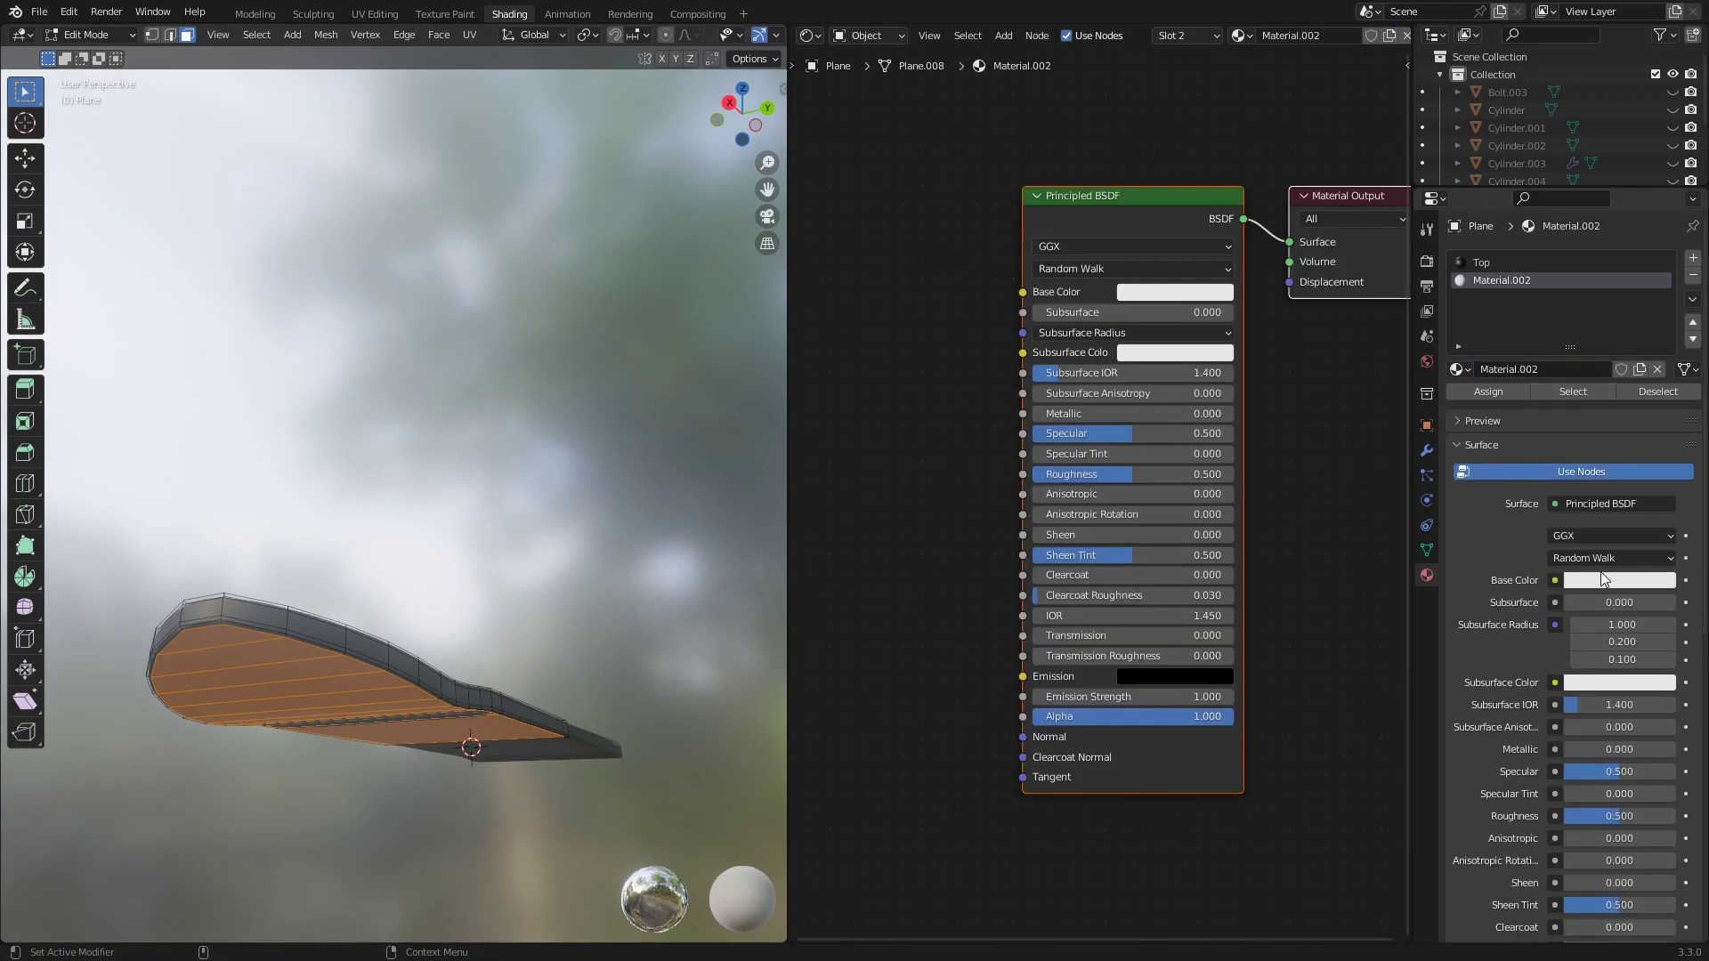
pyautogui.click(1622, 585)
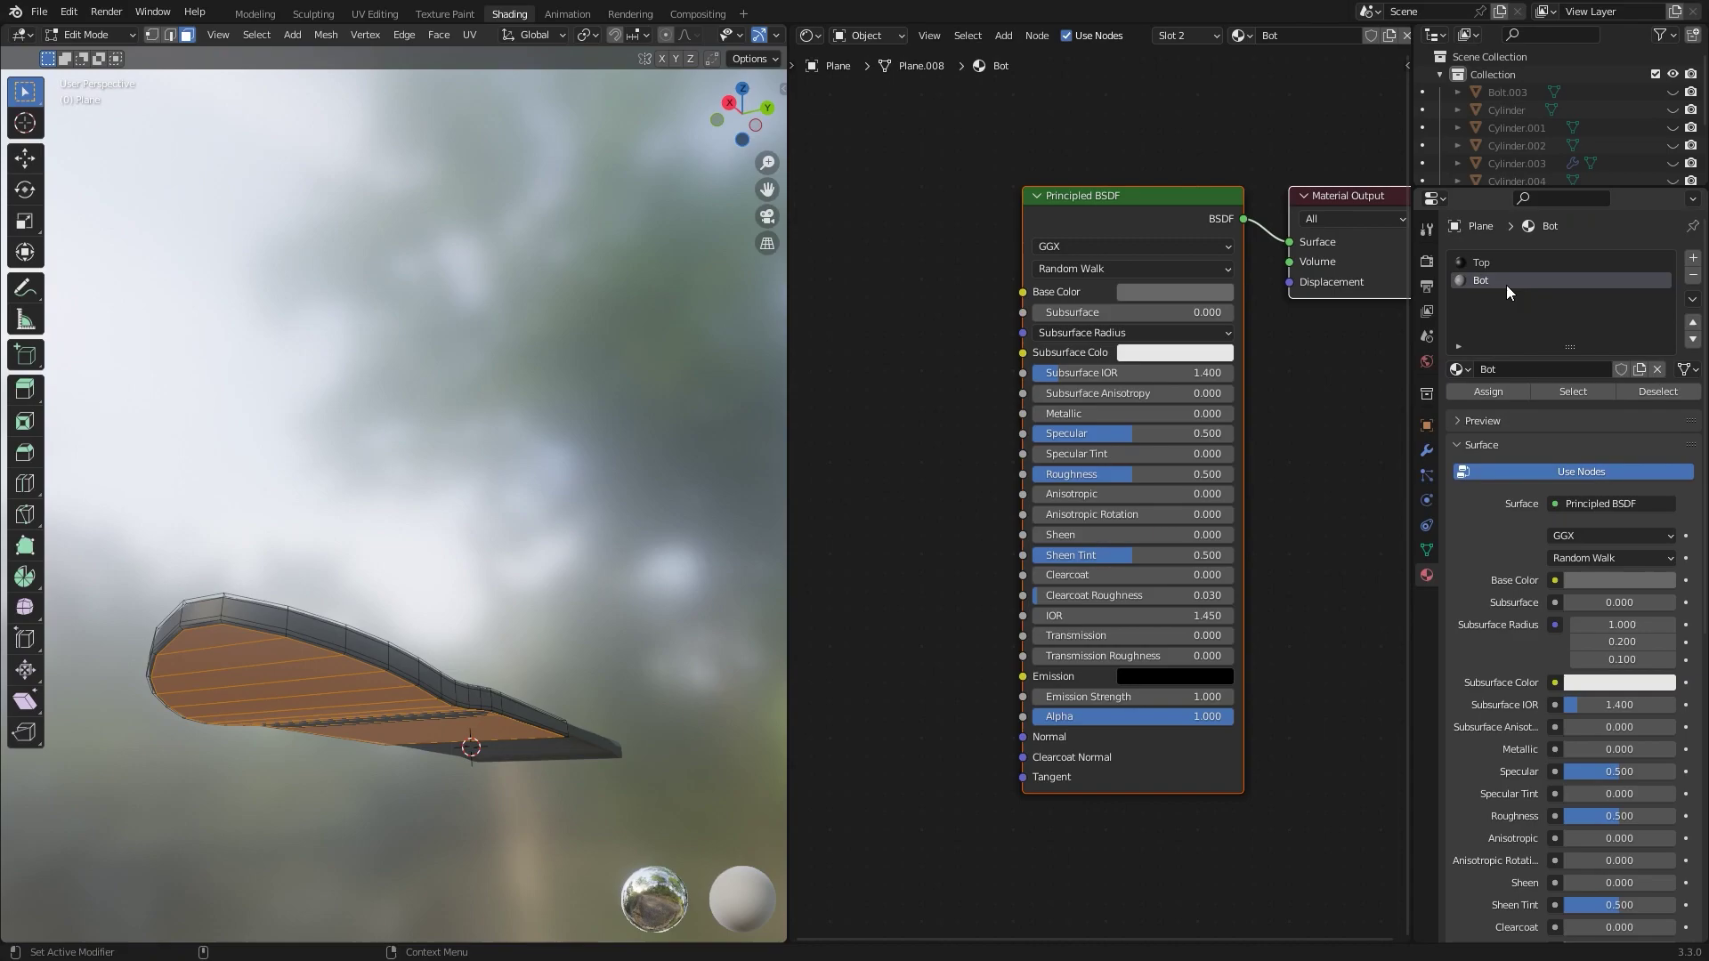
# Create a material named Mid in a third slot and assign it to the deck's selected top faces
pyautogui.keyDown('alt'); pyautogui.moveTo(498, 712); pyautogui.dragTo(232, 766); pyautogui.keyUp('alt')
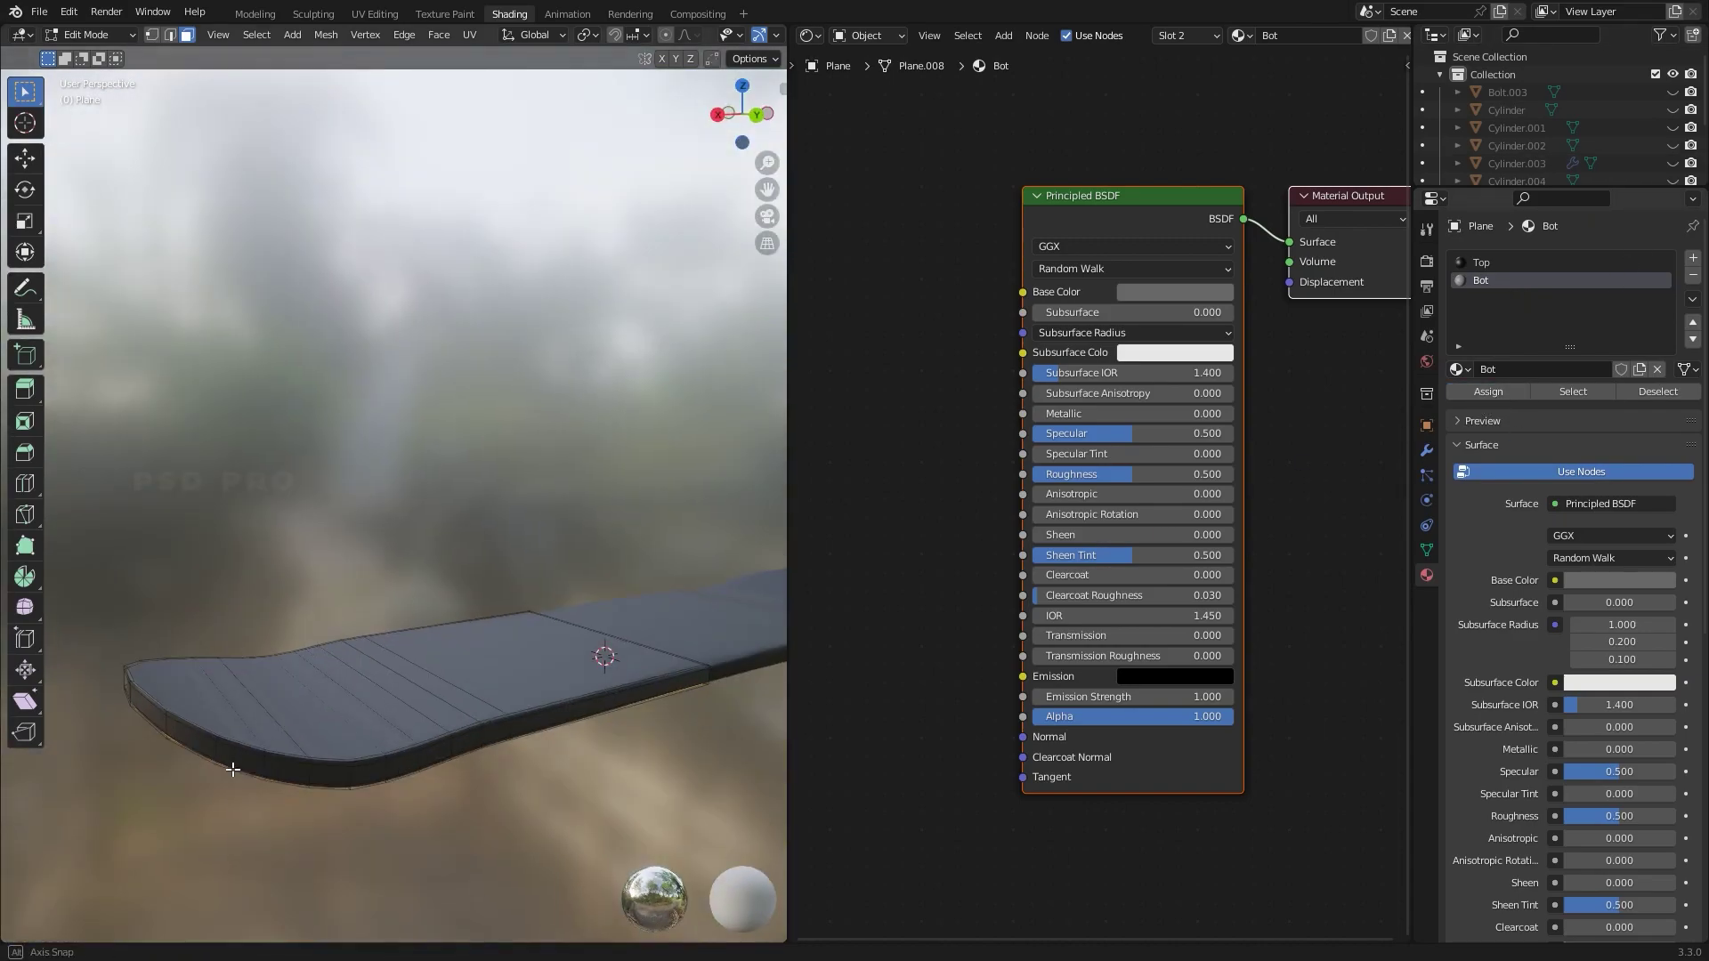
pyautogui.keyDown('alt'); pyautogui.moveTo(232, 766); pyautogui.dragTo(222, 656, button='middle'); pyautogui.keyUp('alt')
pyautogui.keyDown('alt'); pyautogui.moveTo(446, 648); pyautogui.dragTo(411, 703, button='right'); pyautogui.keyUp('alt')
pyautogui.moveTo(411, 703)
pyautogui.keyDown('alt'); pyautogui.mouseDown()
pyautogui.moveTo(610, 756)
pyautogui.moveTo(414, 714)
pyautogui.mouseUp(); pyautogui.keyUp('alt')
pyautogui.press('`')
pyautogui.scroll(-6, 507, 480)
pyautogui.moveTo(568, 394); pyautogui.dragTo(495, 487)
pyautogui.keyDown('alt'); pyautogui.moveTo(496, 488); pyautogui.dragTo(518, 380, button='right'); pyautogui.keyUp('alt')
pyautogui.keyDown('alt'); pyautogui.moveTo(516, 235); pyautogui.dragTo(665, 483, button='right'); pyautogui.keyUp('alt')
pyautogui.keyDown('alt'); pyautogui.moveTo(454, 846); pyautogui.dragTo(471, 801); pyautogui.keyUp('alt')
pyautogui.moveTo(472, 801); pyautogui.dragTo(642, 592, button='middle')
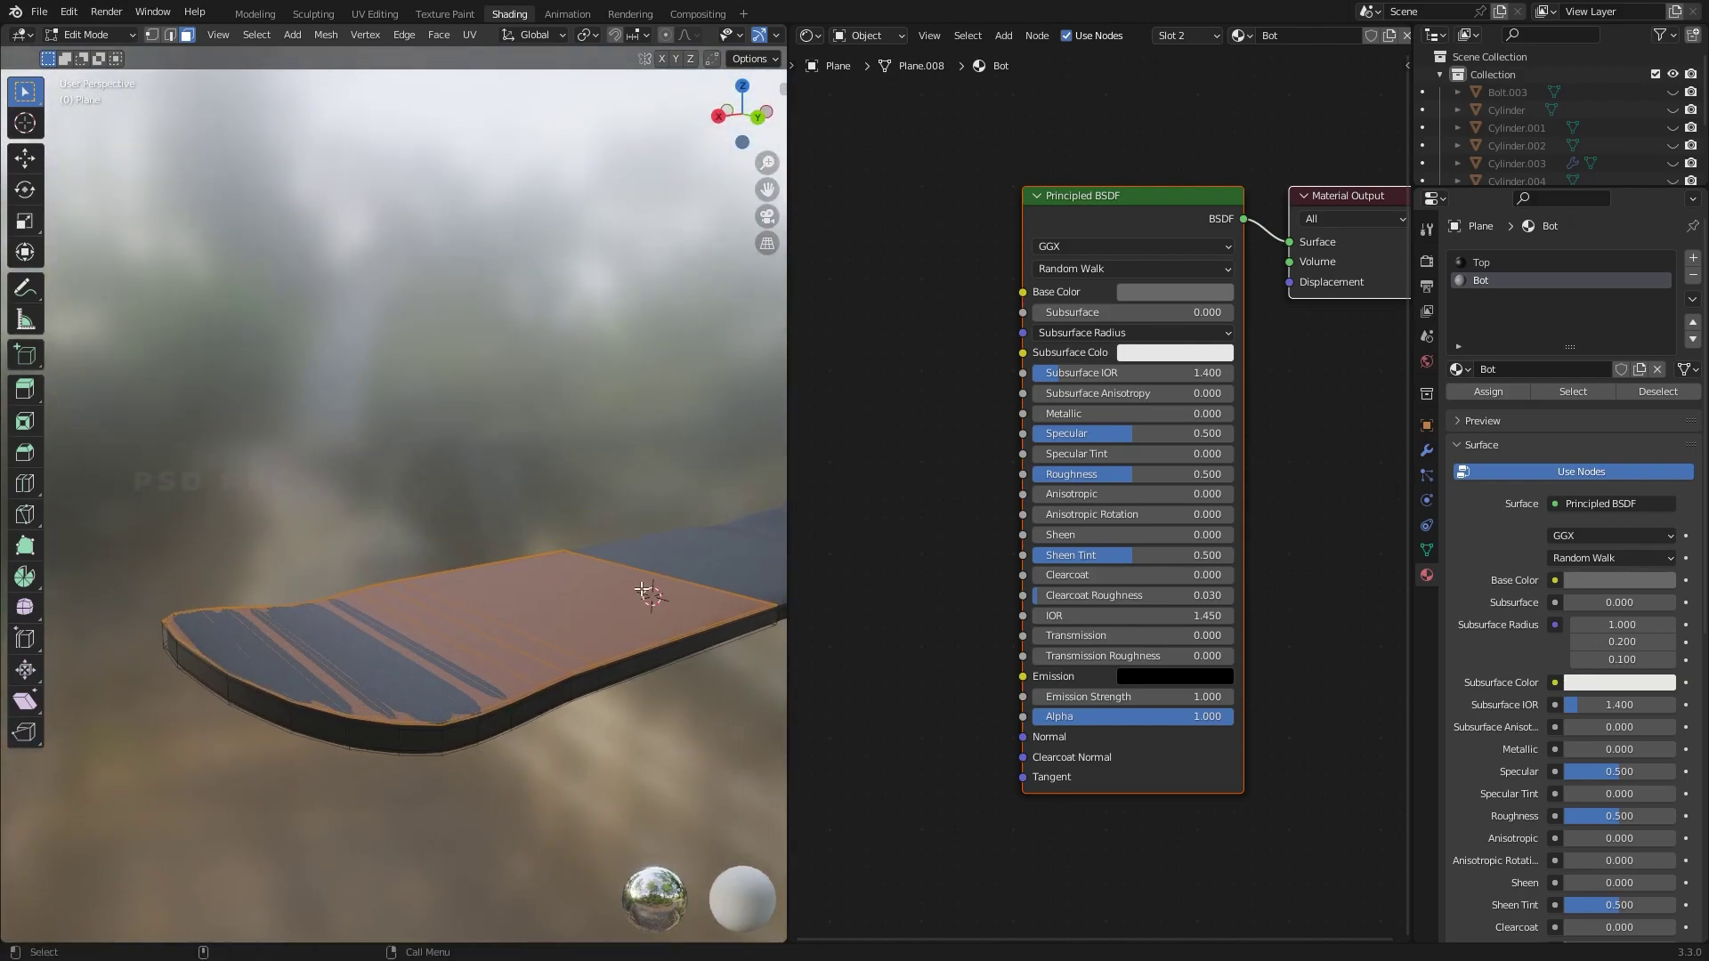
pyautogui.click(1693, 259)
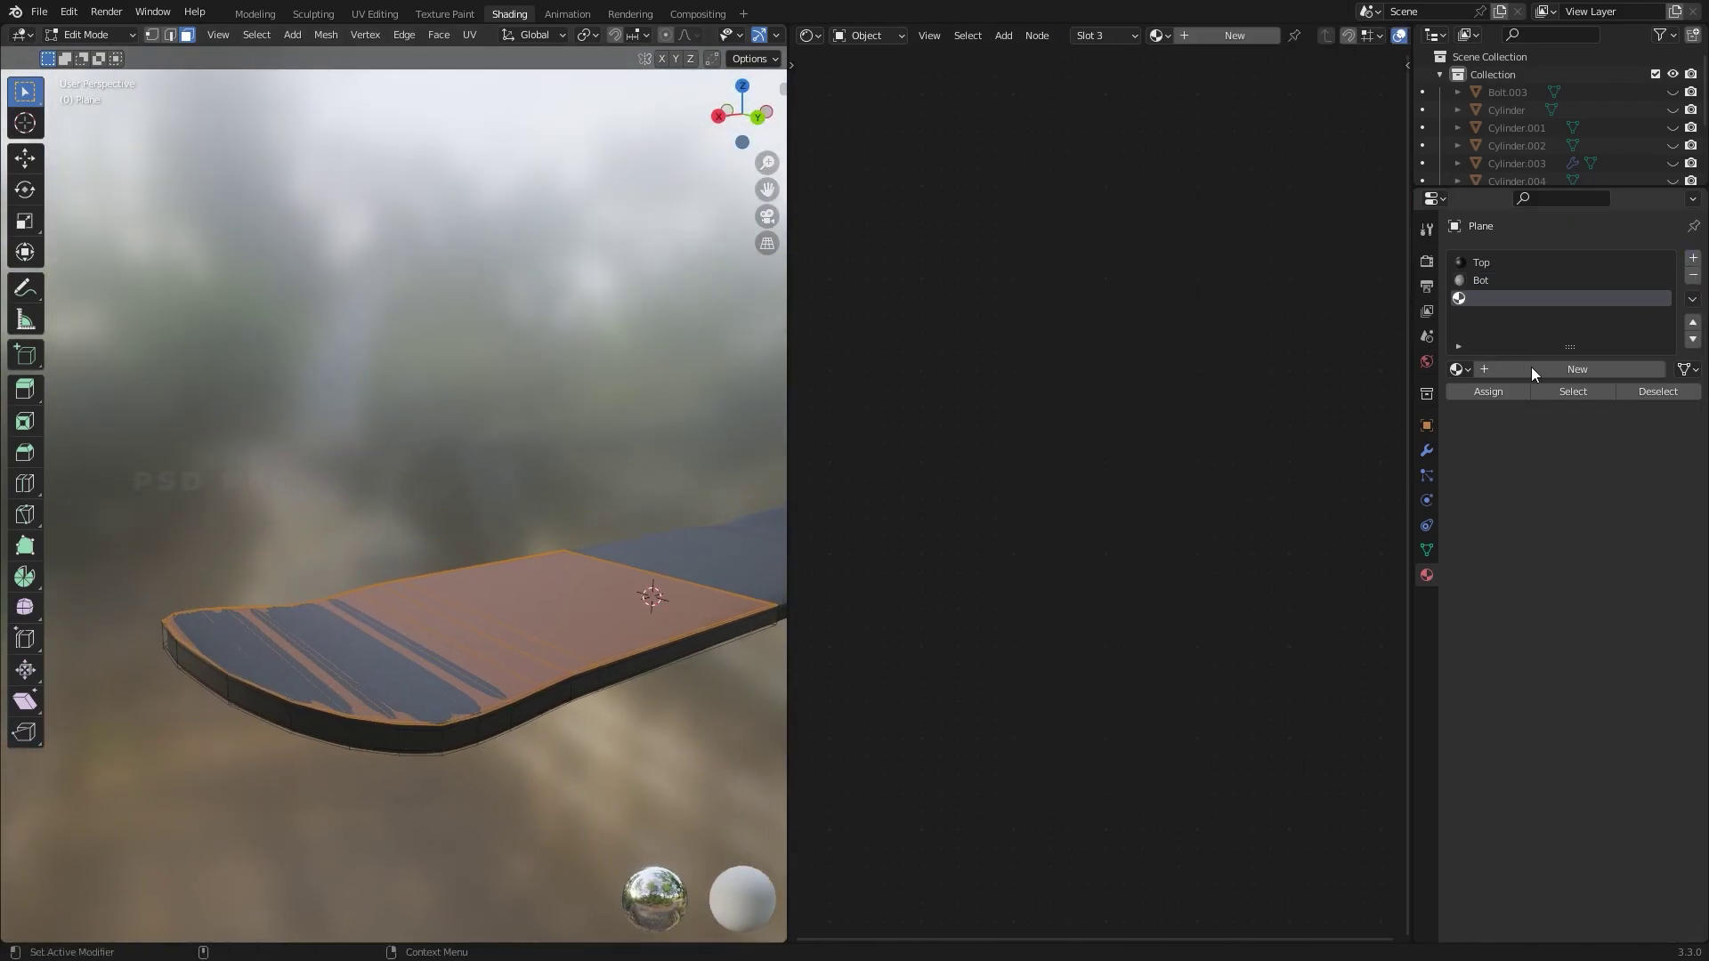
pyautogui.click(1583, 371)
pyautogui.click(1616, 579)
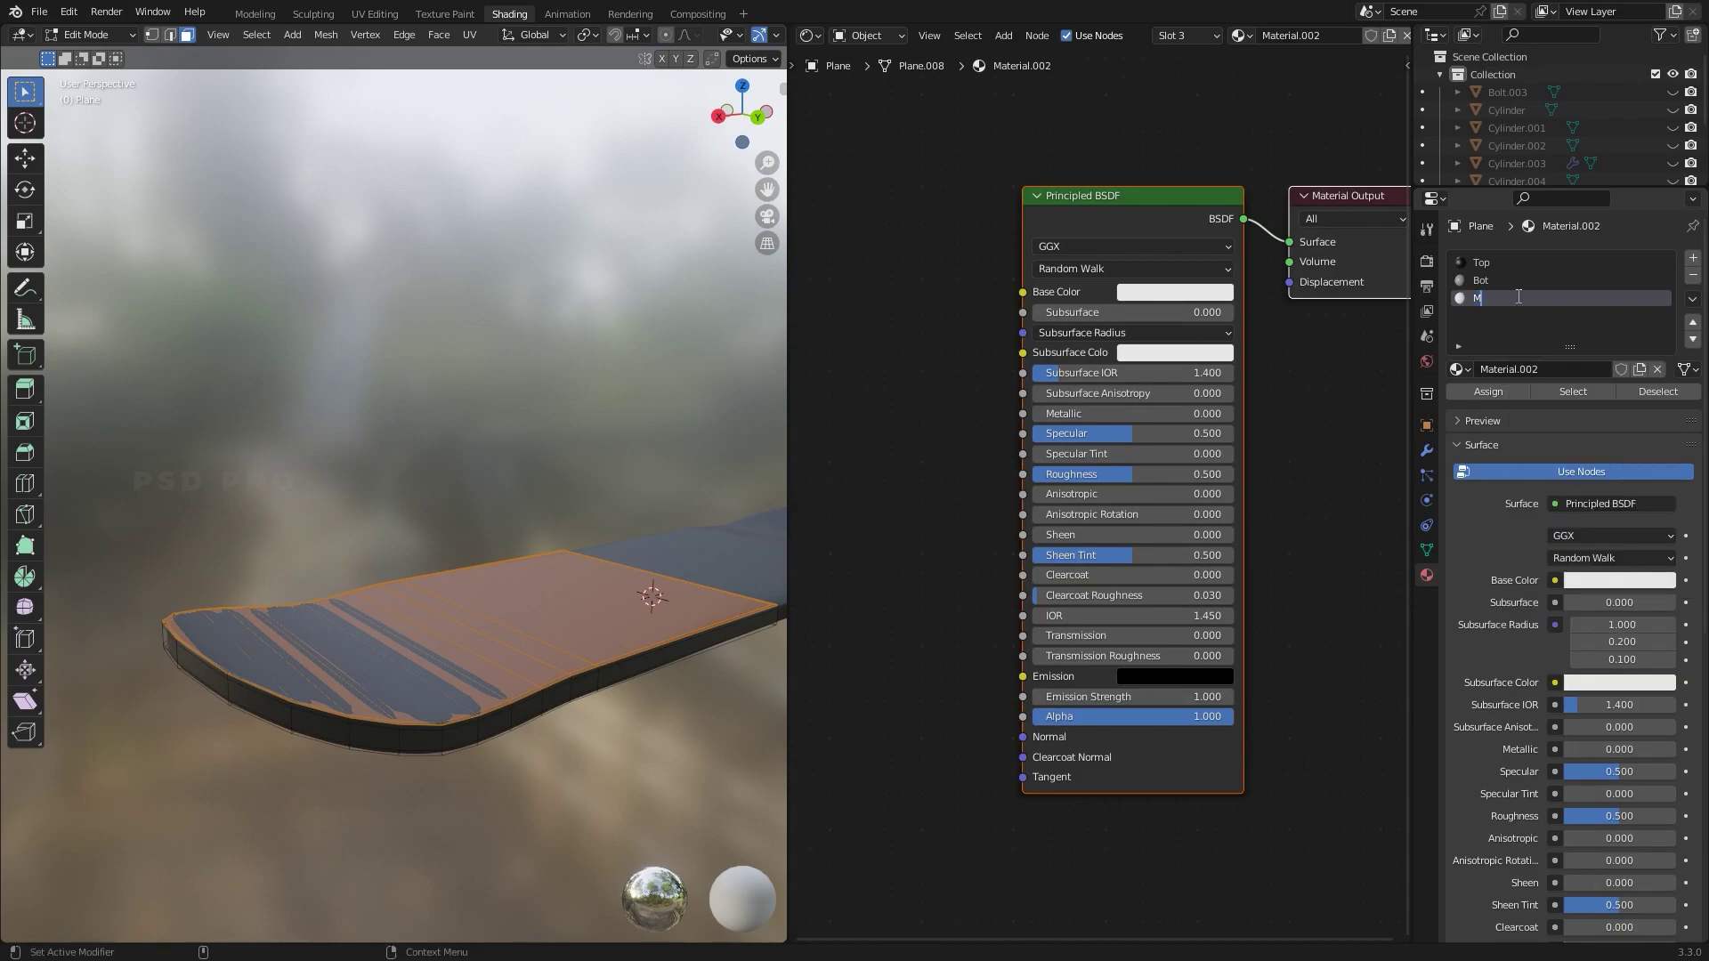
pyautogui.press('Return')
pyautogui.click(1485, 393)
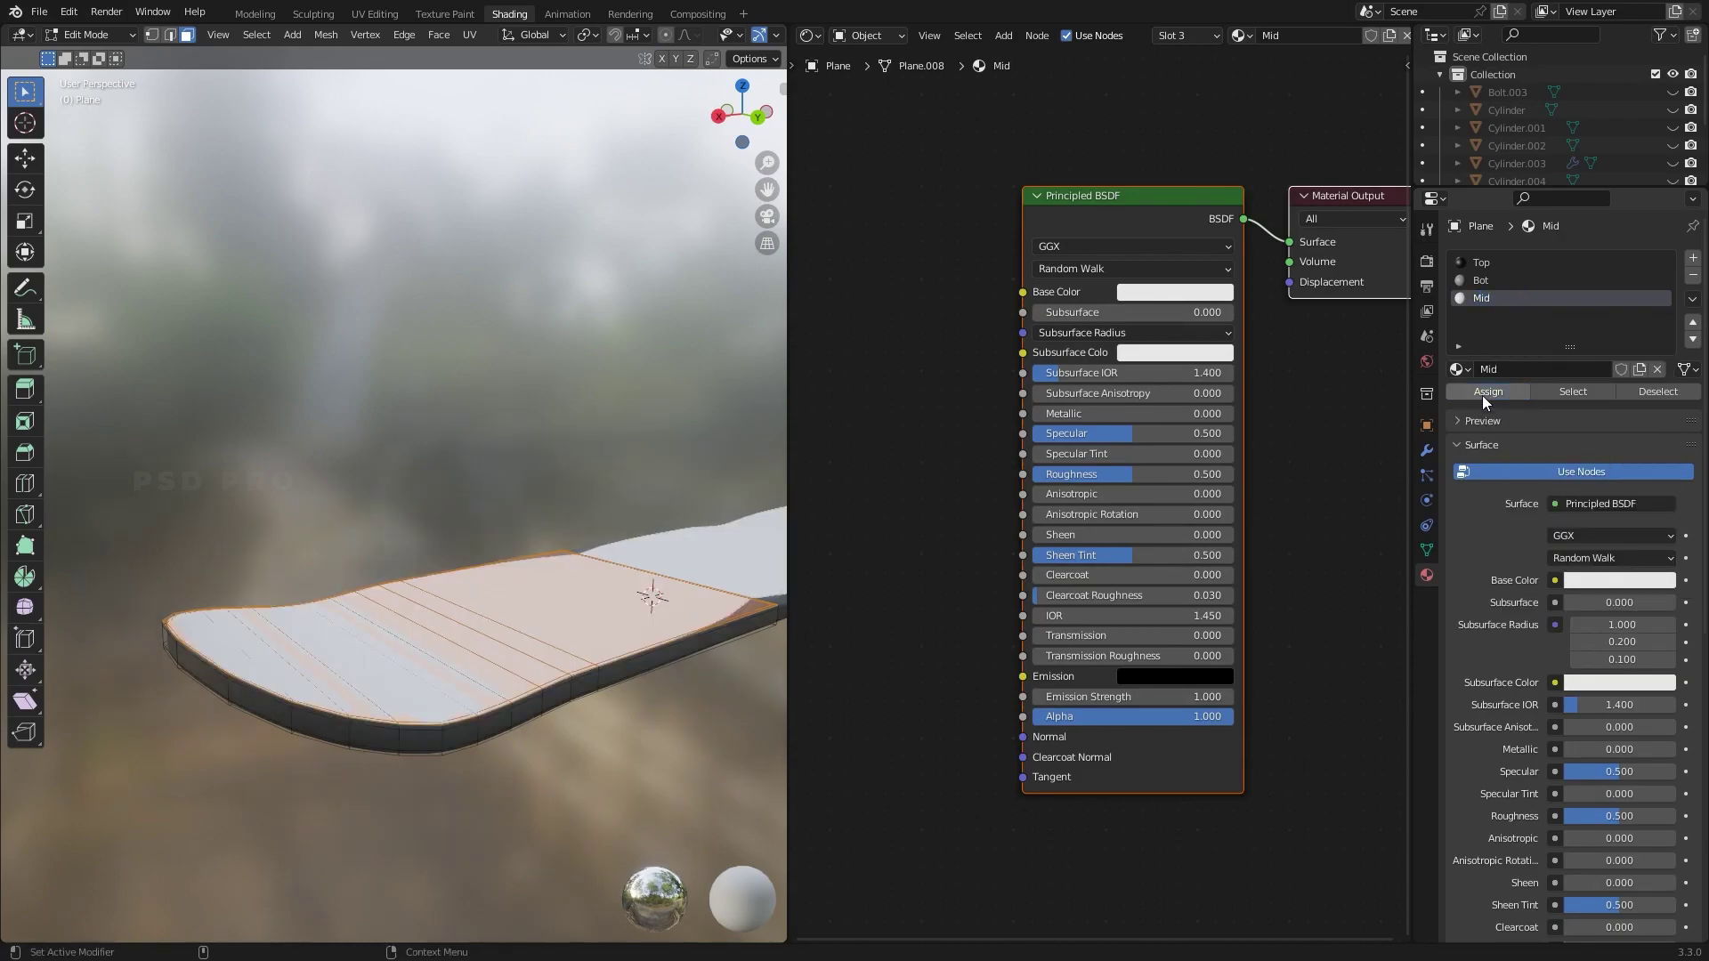
# Turn off the deck's modifiers in the viewport and delete the unwanted faces on its inner end at the centre seam
pyautogui.moveTo(599, 758); pyautogui.dragTo(504, 838, button='middle')
pyautogui.moveTo(503, 725)
pyautogui.keyDown('shift'); pyautogui.mouseDown(button='middle')
pyautogui.moveTo(488, 649)
pyautogui.moveTo(534, 631)
pyautogui.moveTo(473, 698)
pyautogui.moveTo(454, 652)
pyautogui.mouseUp(button='middle'); pyautogui.keyUp('shift')
pyautogui.press('z')
pyautogui.click(606, 671)
pyautogui.click(1425, 451)
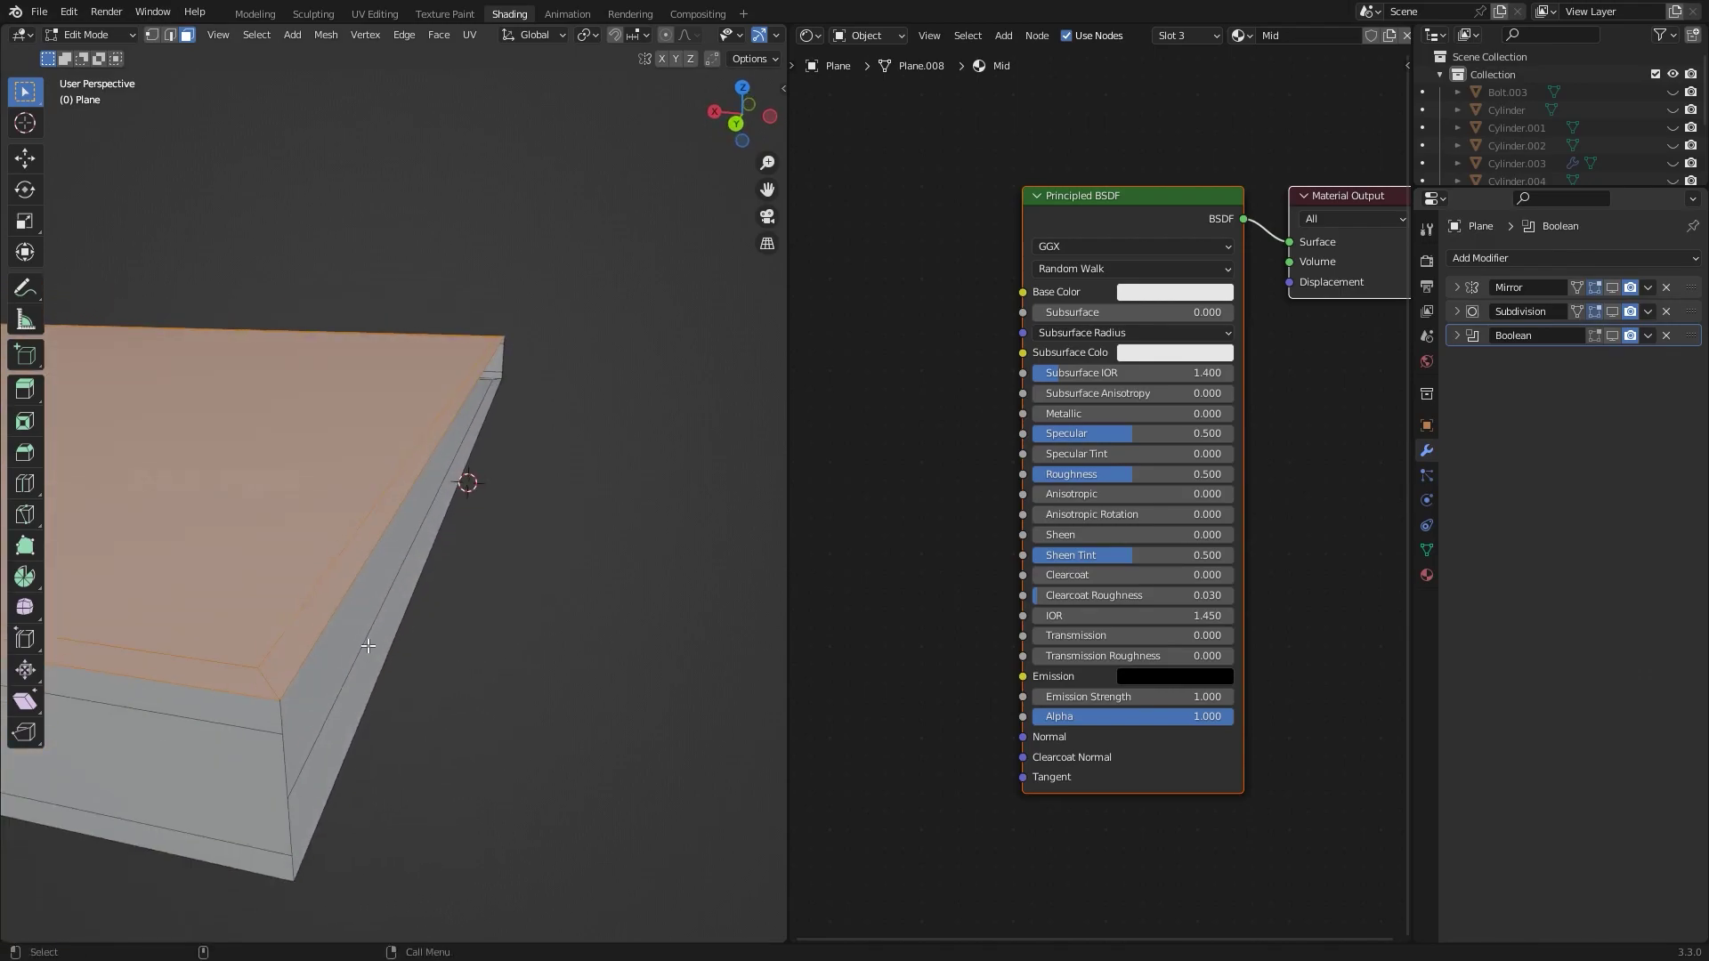
pyautogui.click(340, 615)
pyautogui.press('x')
pyautogui.click(338, 683)
pyautogui.click(349, 699)
pyautogui.press('x')
pyautogui.click(351, 700)
# Flatten the vertices at the deck's centre seam by scaling them to 0 along the X axis
pyautogui.moveTo(320, 758); pyautogui.dragTo(712, 614, button='middle')
pyautogui.press('`')
pyautogui.click(569, 344)
pyautogui.press('z')
pyautogui.click(436, 499)
pyautogui.moveTo(315, 298); pyautogui.dragTo(509, 776)
pyautogui.moveTo(509, 756); pyautogui.dragTo(691, 682, button='middle')
pyautogui.press('s')
pyautogui.press('x')
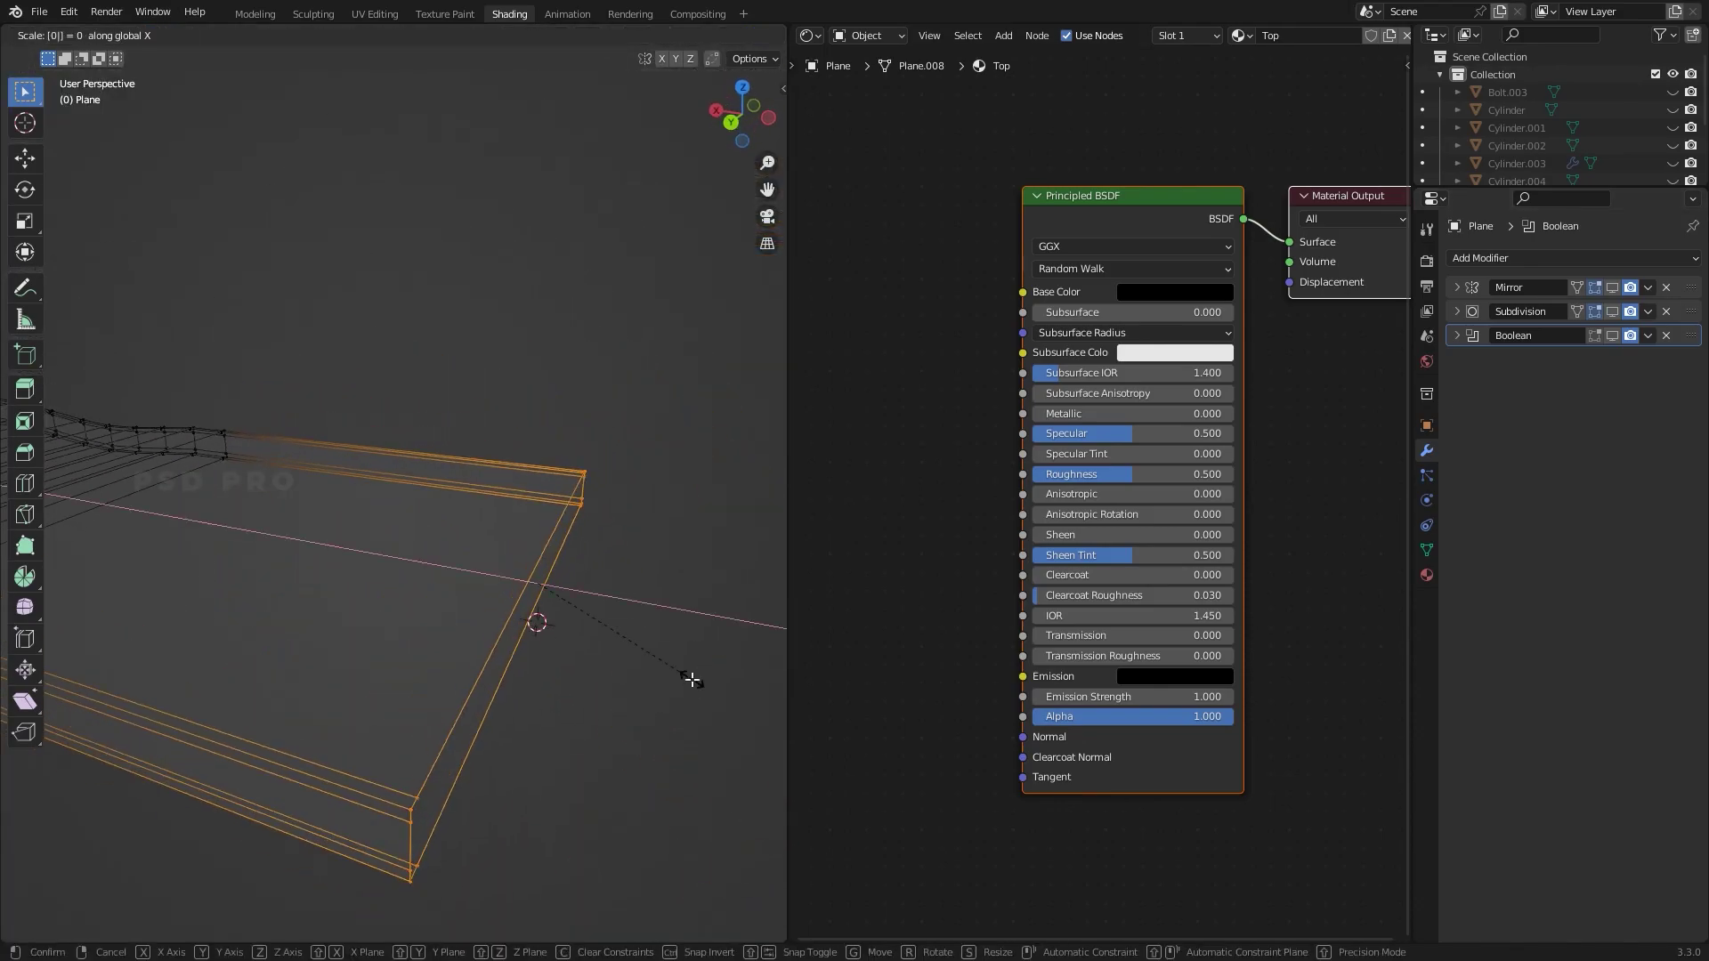
pyautogui.press('Return')
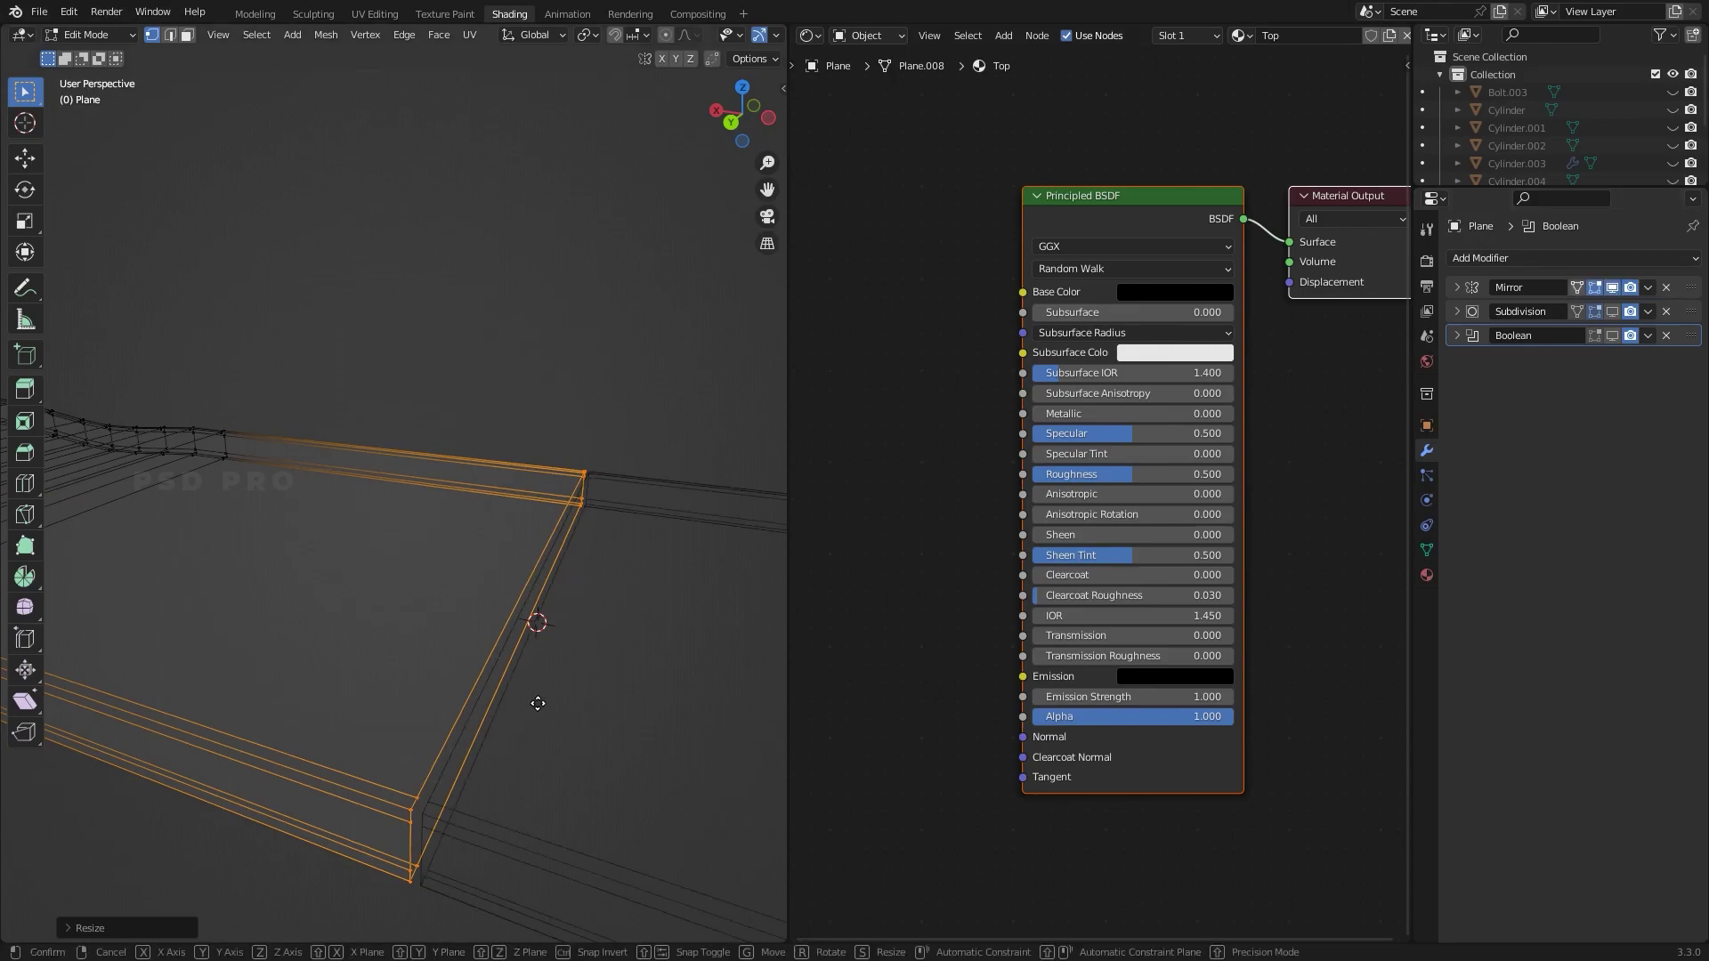
# Move the deck's seam vertices onto the centre line and turn its modifiers back on in the viewport
pyautogui.press('g')
pyautogui.click(659, 723)
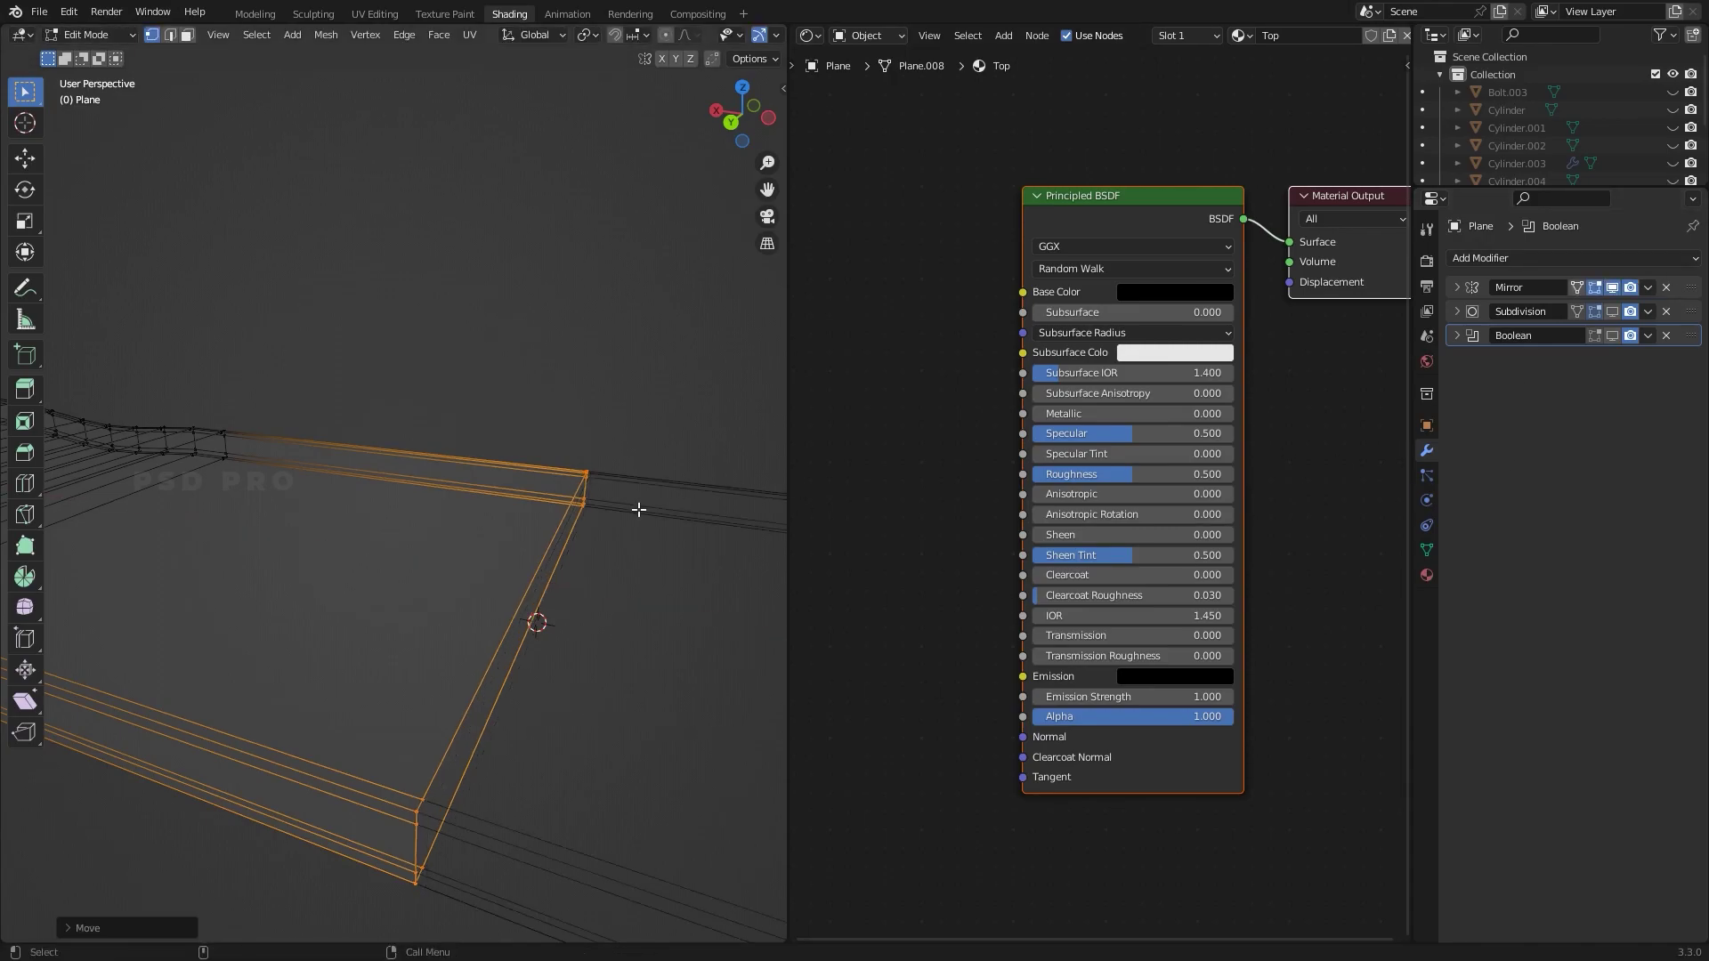
pyautogui.press('Tab')
pyautogui.scroll(-6, 638, 510)
pyautogui.moveTo(518, 542); pyautogui.dragTo(895, 534, button='middle')
pyautogui.click(1612, 311)
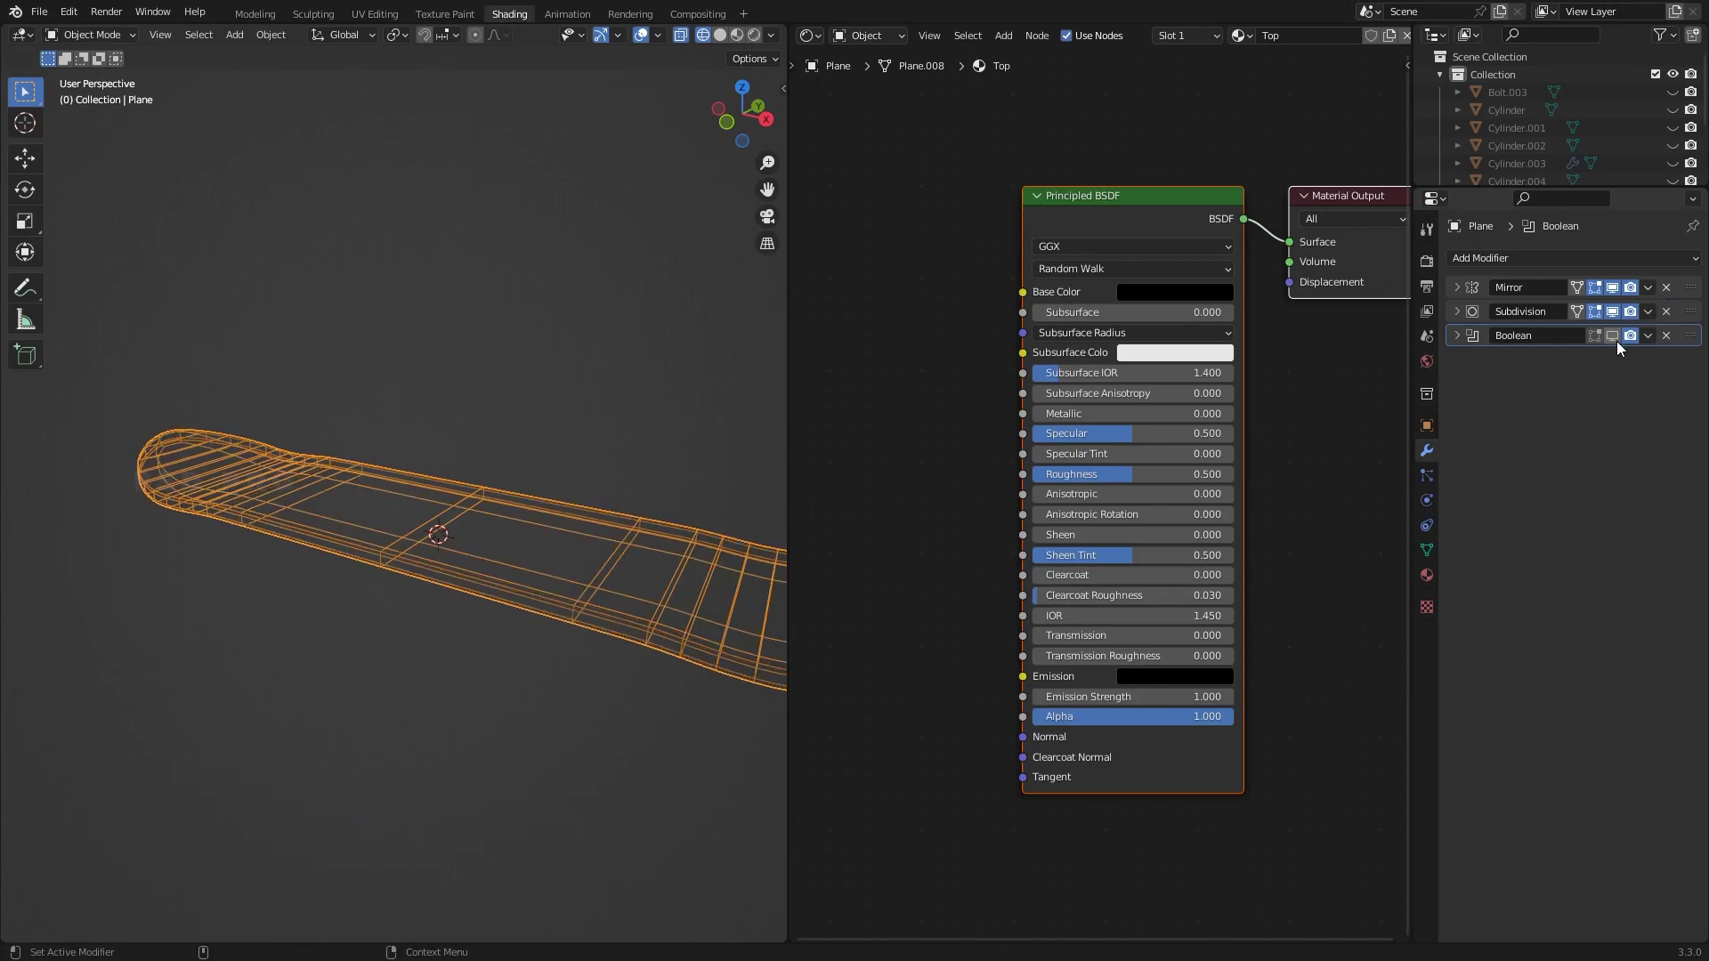
# Switch to material preview, select the faces on the deck's underside and assign the Bot material to them
pyautogui.click(558, 606)
pyautogui.moveTo(558, 606)
pyautogui.mouseDown(button='middle')
pyautogui.moveTo(428, 651)
pyautogui.moveTo(142, 662)
pyautogui.moveTo(195, 618)
pyautogui.moveTo(454, 599)
pyautogui.moveTo(496, 508)
pyautogui.moveTo(427, 553)
pyautogui.moveTo(456, 554)
pyautogui.mouseUp(button='middle')
pyautogui.press('Tab')
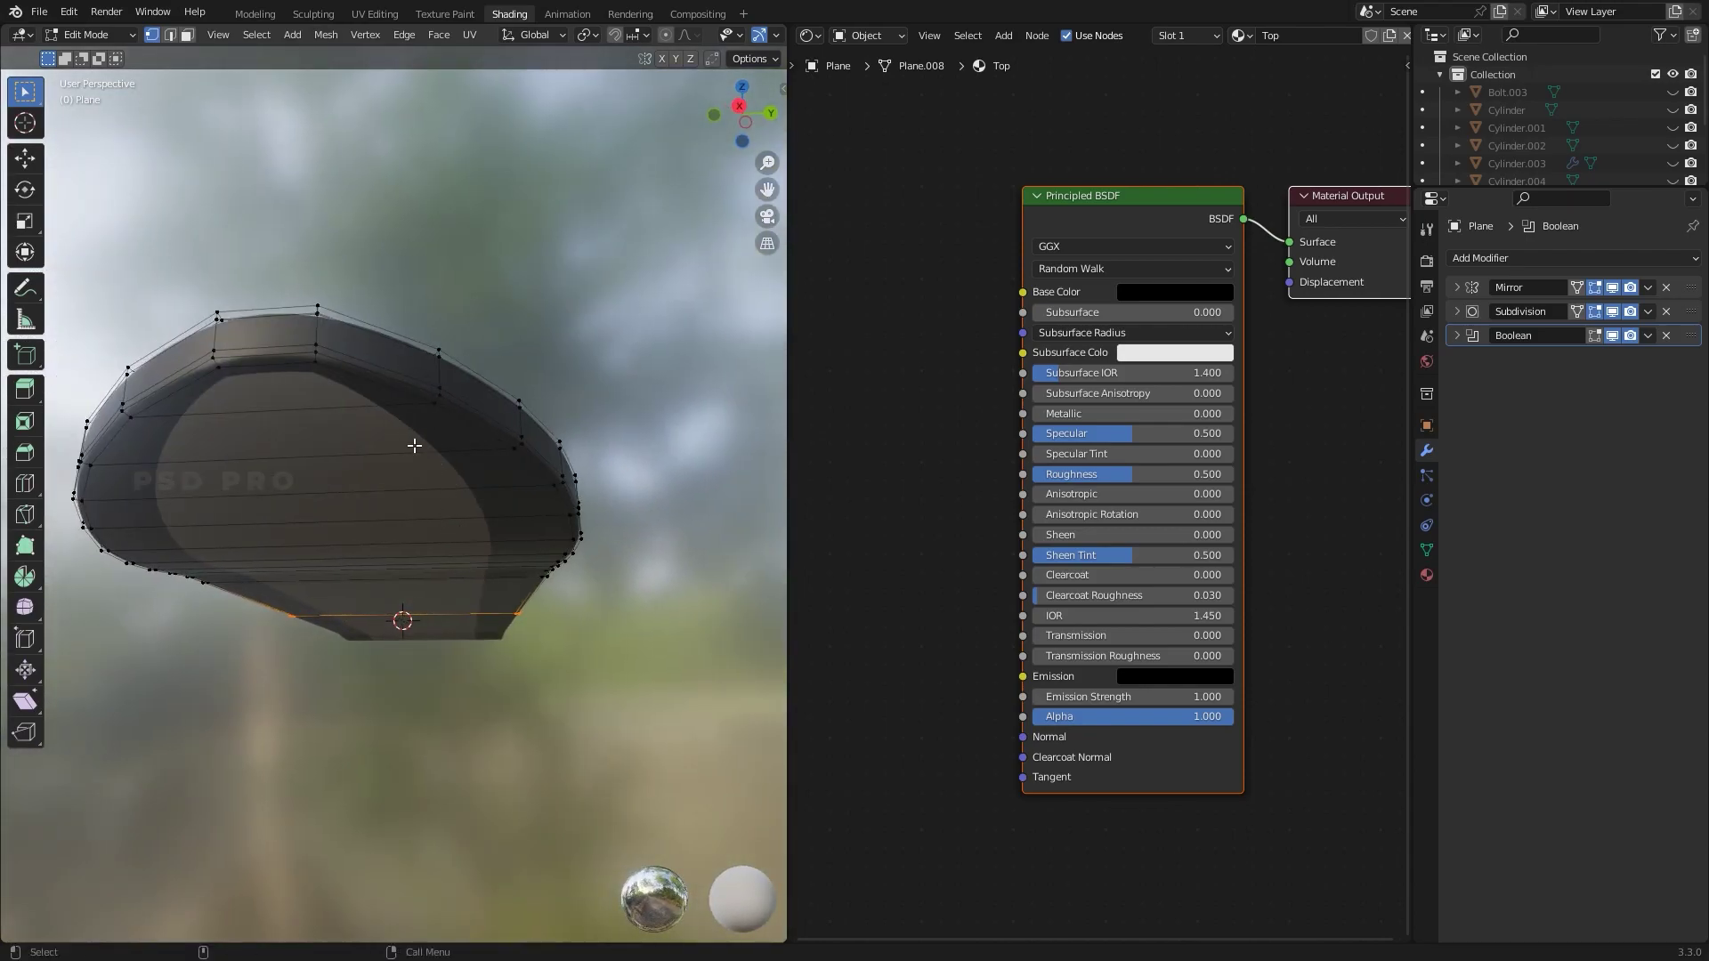
pyautogui.press('`')
pyautogui.click(452, 583)
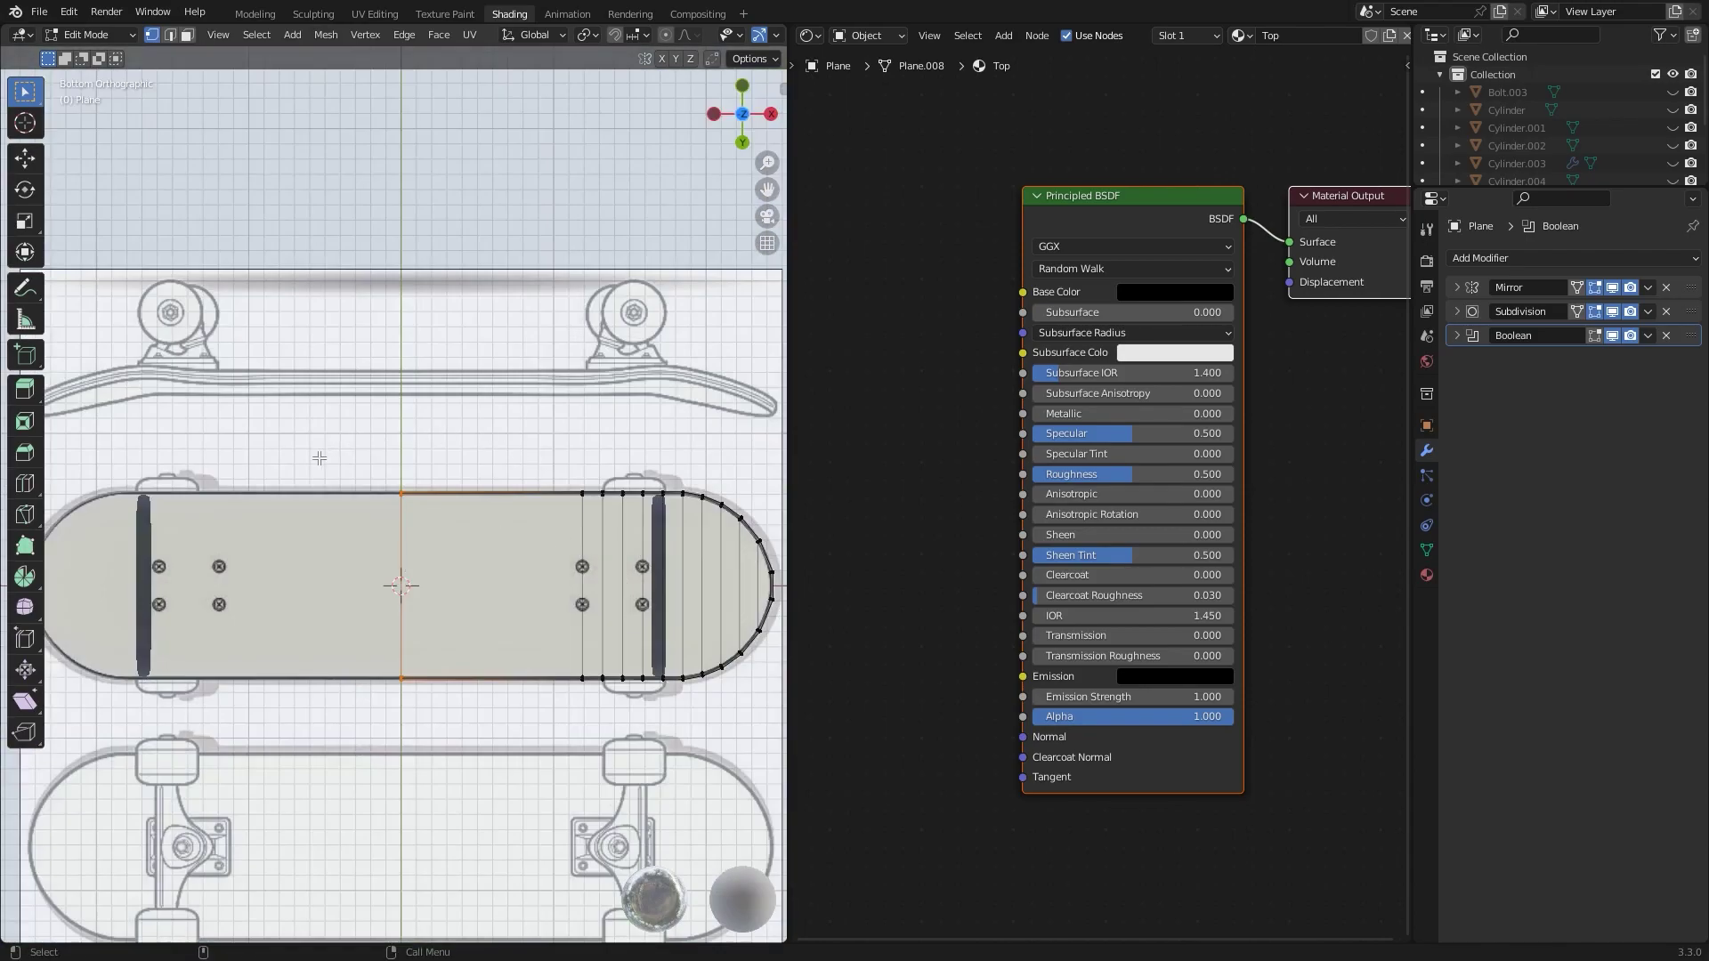
pyautogui.press('z')
pyautogui.moveTo(656, 570)
pyautogui.mouseDown(button='middle')
pyautogui.moveTo(454, 576)
pyautogui.moveTo(658, 623)
pyautogui.mouseUp(button='middle')
pyautogui.moveTo(658, 623)
pyautogui.keyDown('shift'); pyautogui.mouseDown(button='middle')
pyautogui.moveTo(465, 671)
pyautogui.moveTo(485, 623)
pyautogui.moveTo(517, 614)
pyautogui.mouseUp(button='middle'); pyautogui.keyUp('shift')
pyautogui.click(1427, 575)
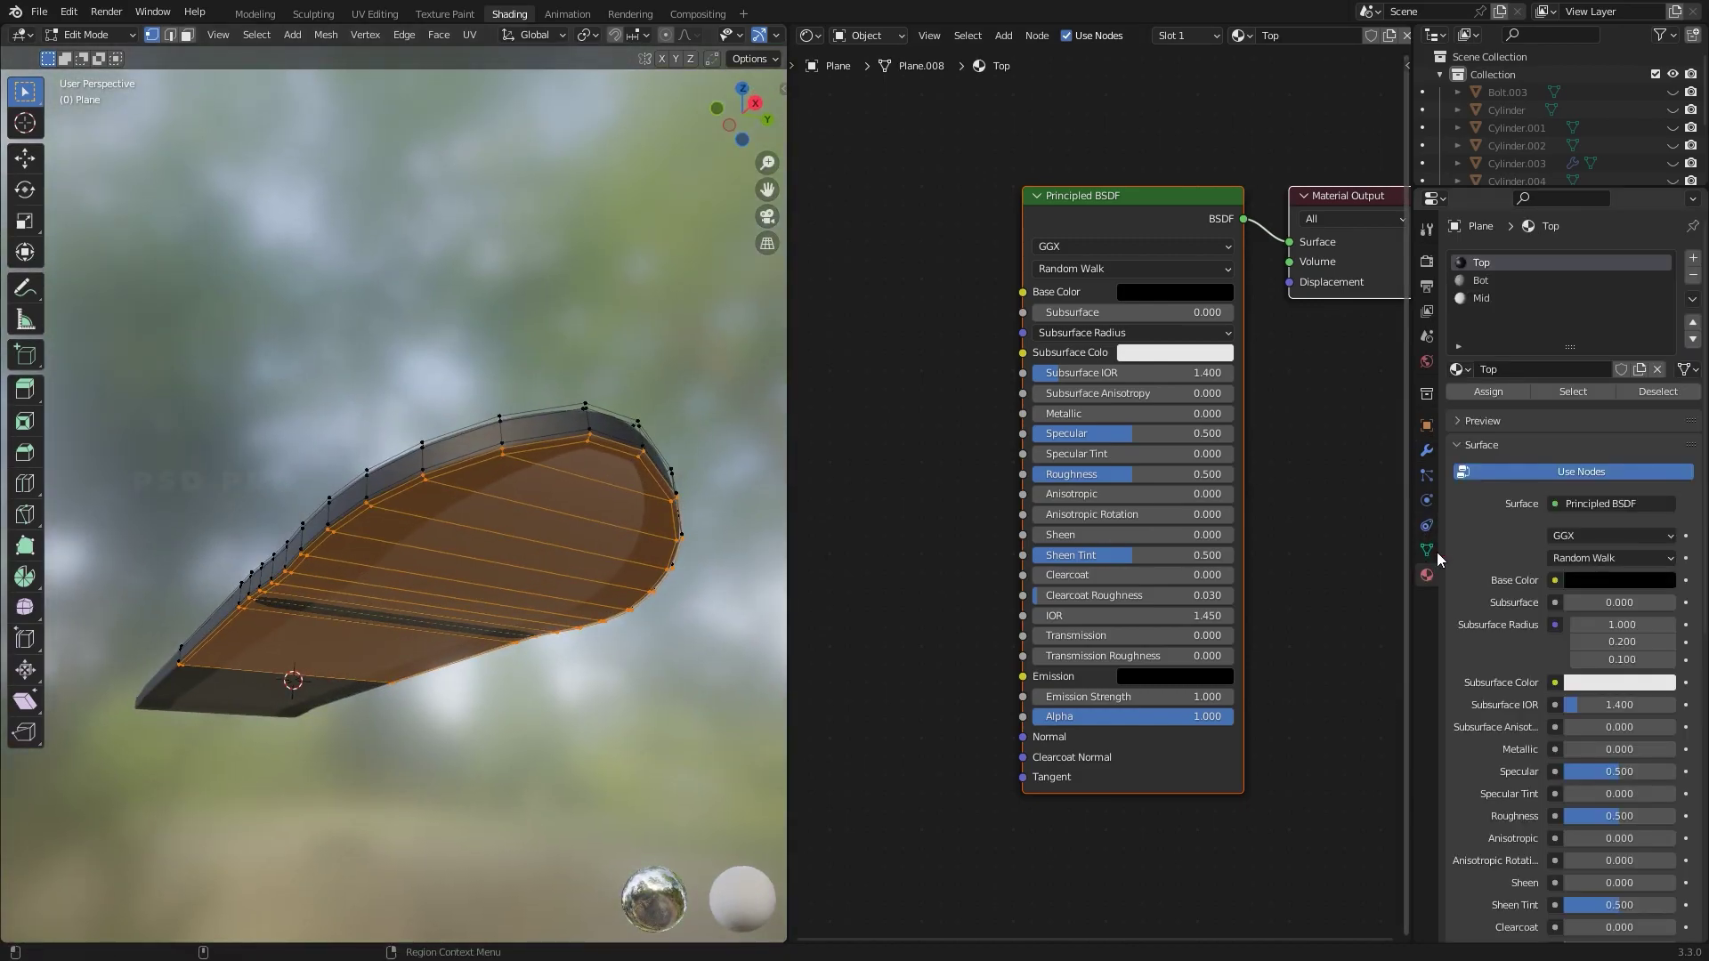
pyautogui.click(1481, 280)
pyautogui.click(1484, 391)
# Rename the deck's first material to Mid and its third material to Top
pyautogui.moveTo(641, 650); pyautogui.dragTo(501, 602, button='middle')
pyautogui.press('a')
pyautogui.click(489, 467)
pyautogui.moveTo(489, 466); pyautogui.dragTo(478, 707, button='middle')
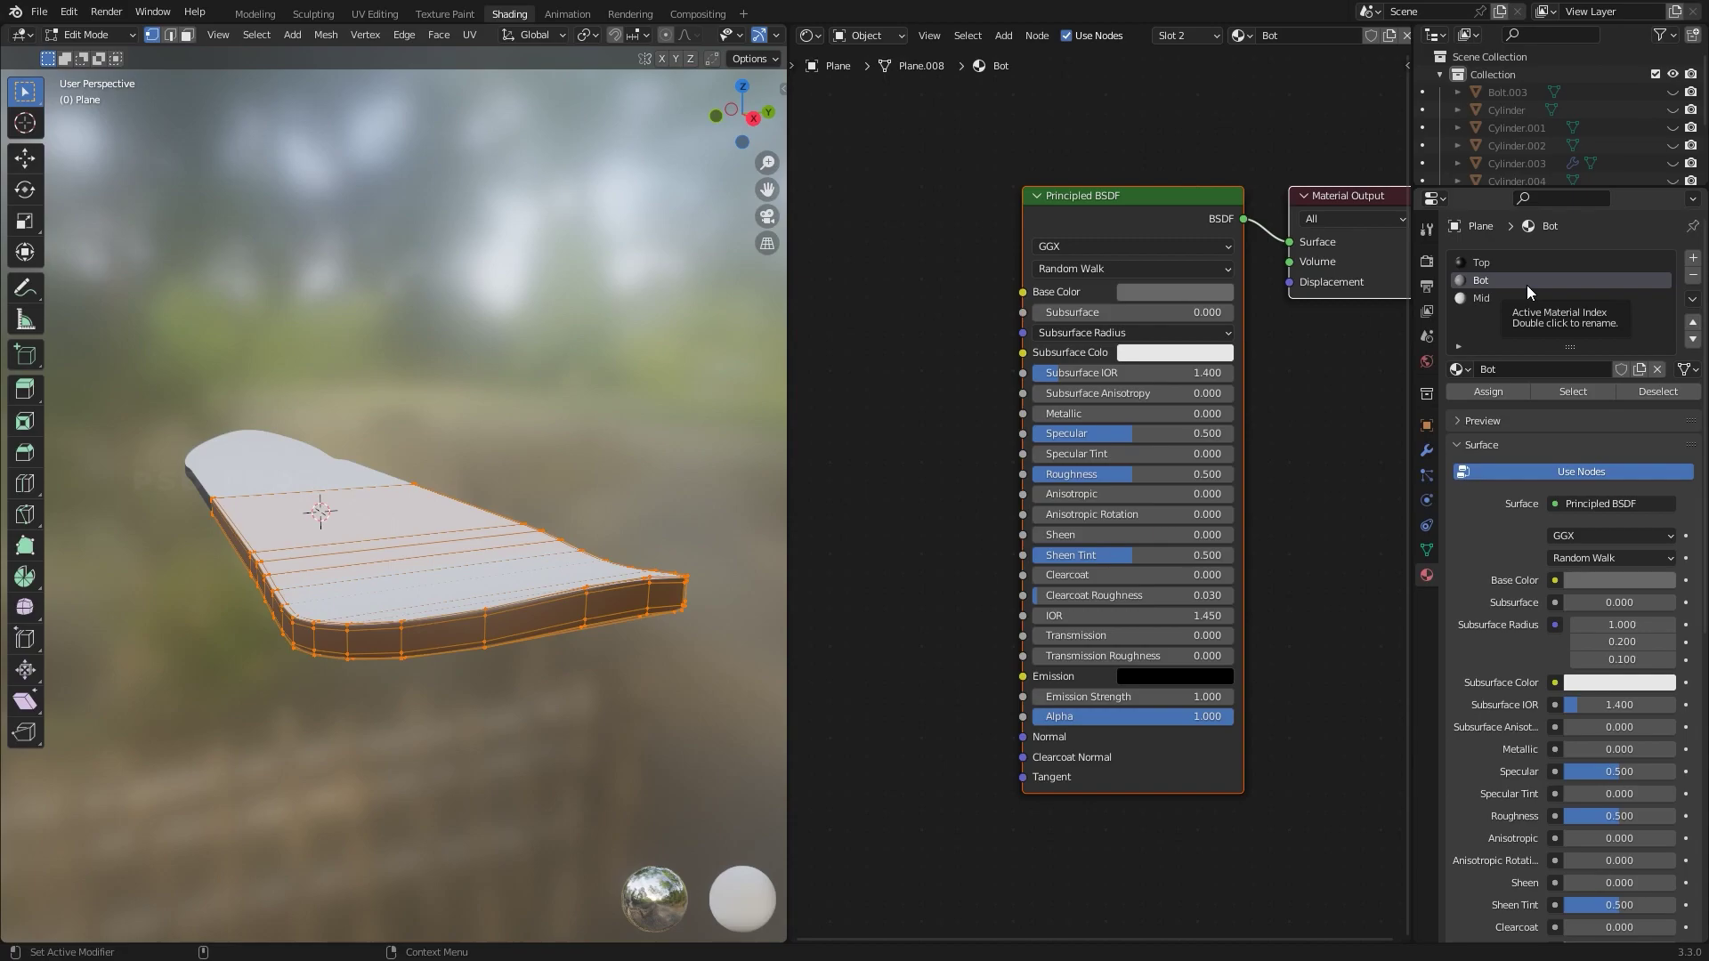
pyautogui.click(1497, 264)
pyautogui.click(1495, 298)
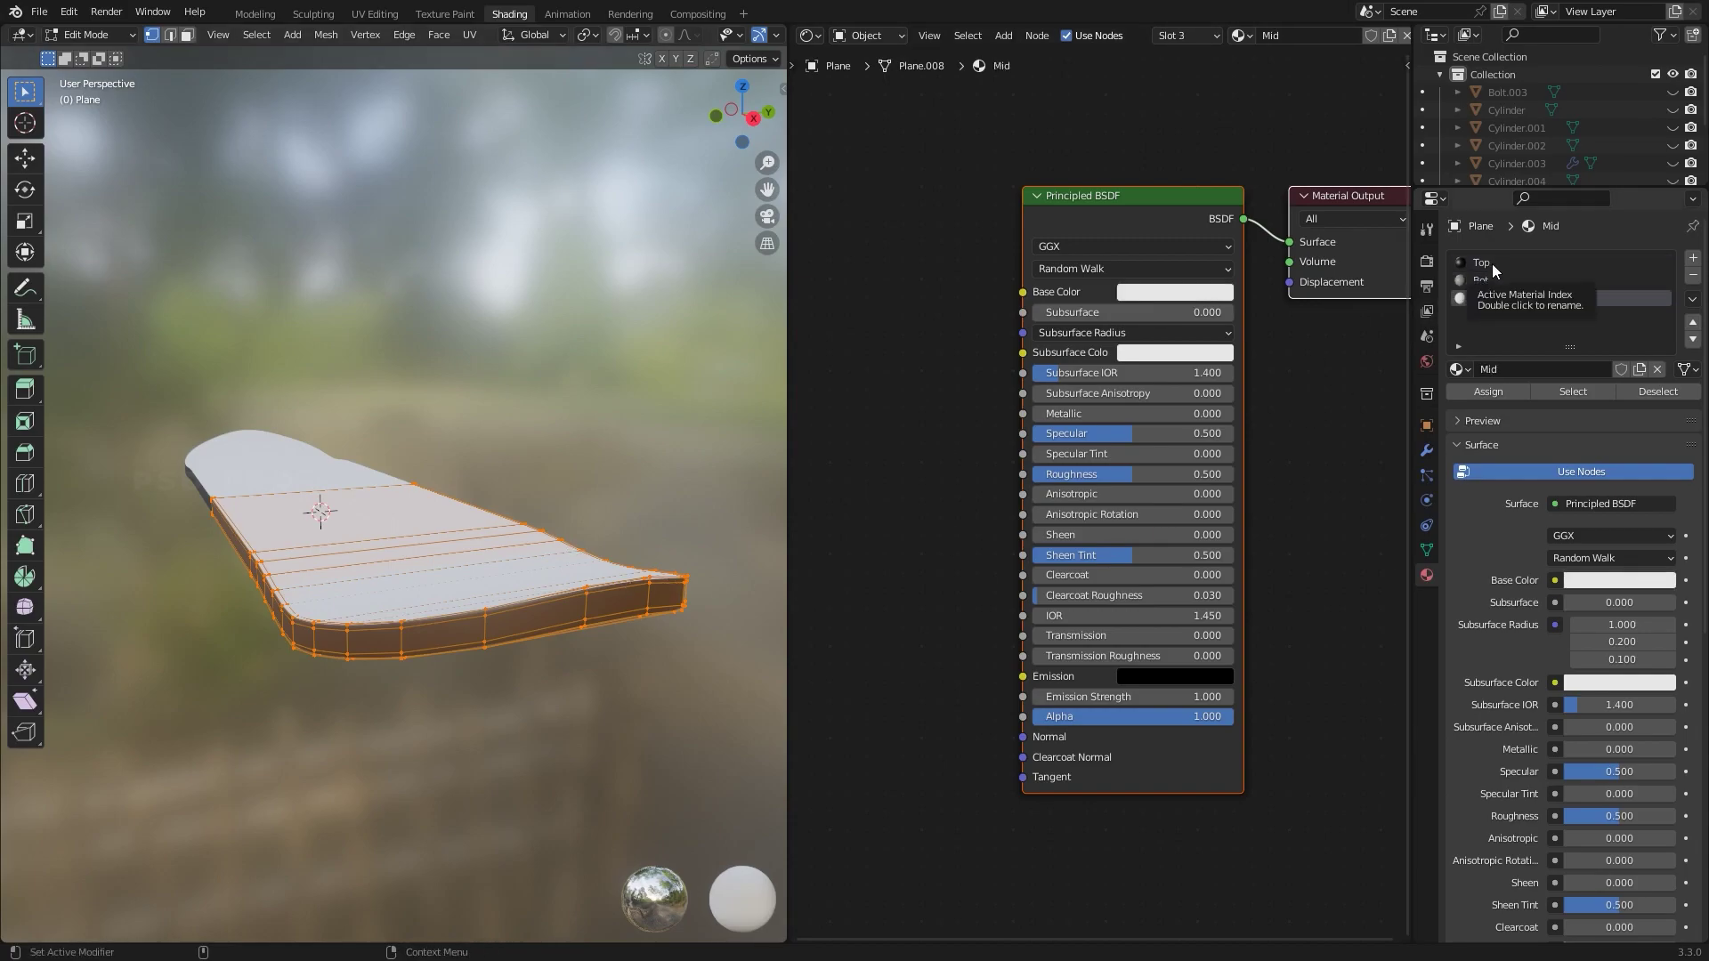
pyautogui.doubleClick(1488, 264)
pyautogui.write('Mid')
pyautogui.press('Return')
pyautogui.click(1498, 301)
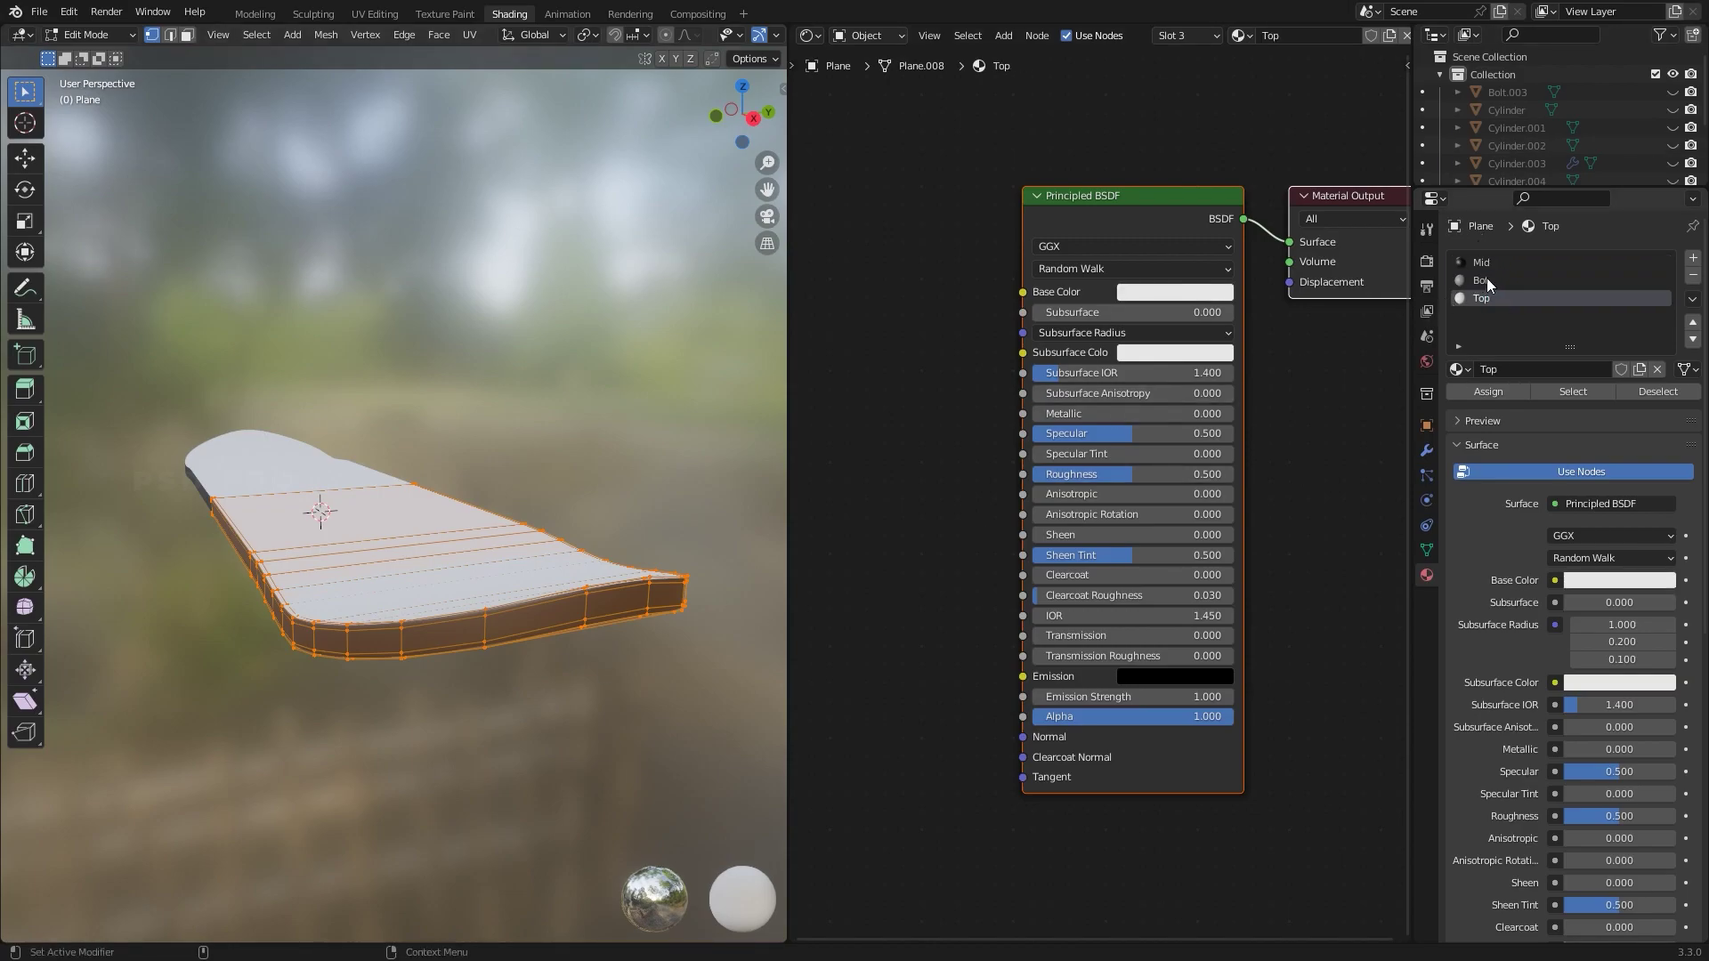
pyautogui.click(1482, 280)
# Return to Object Mode and apply the deck's Mirror, Subdivision and Boolean modifiers
pyautogui.press('Tab')
pyautogui.moveTo(511, 680); pyautogui.dragTo(577, 501, button='middle')
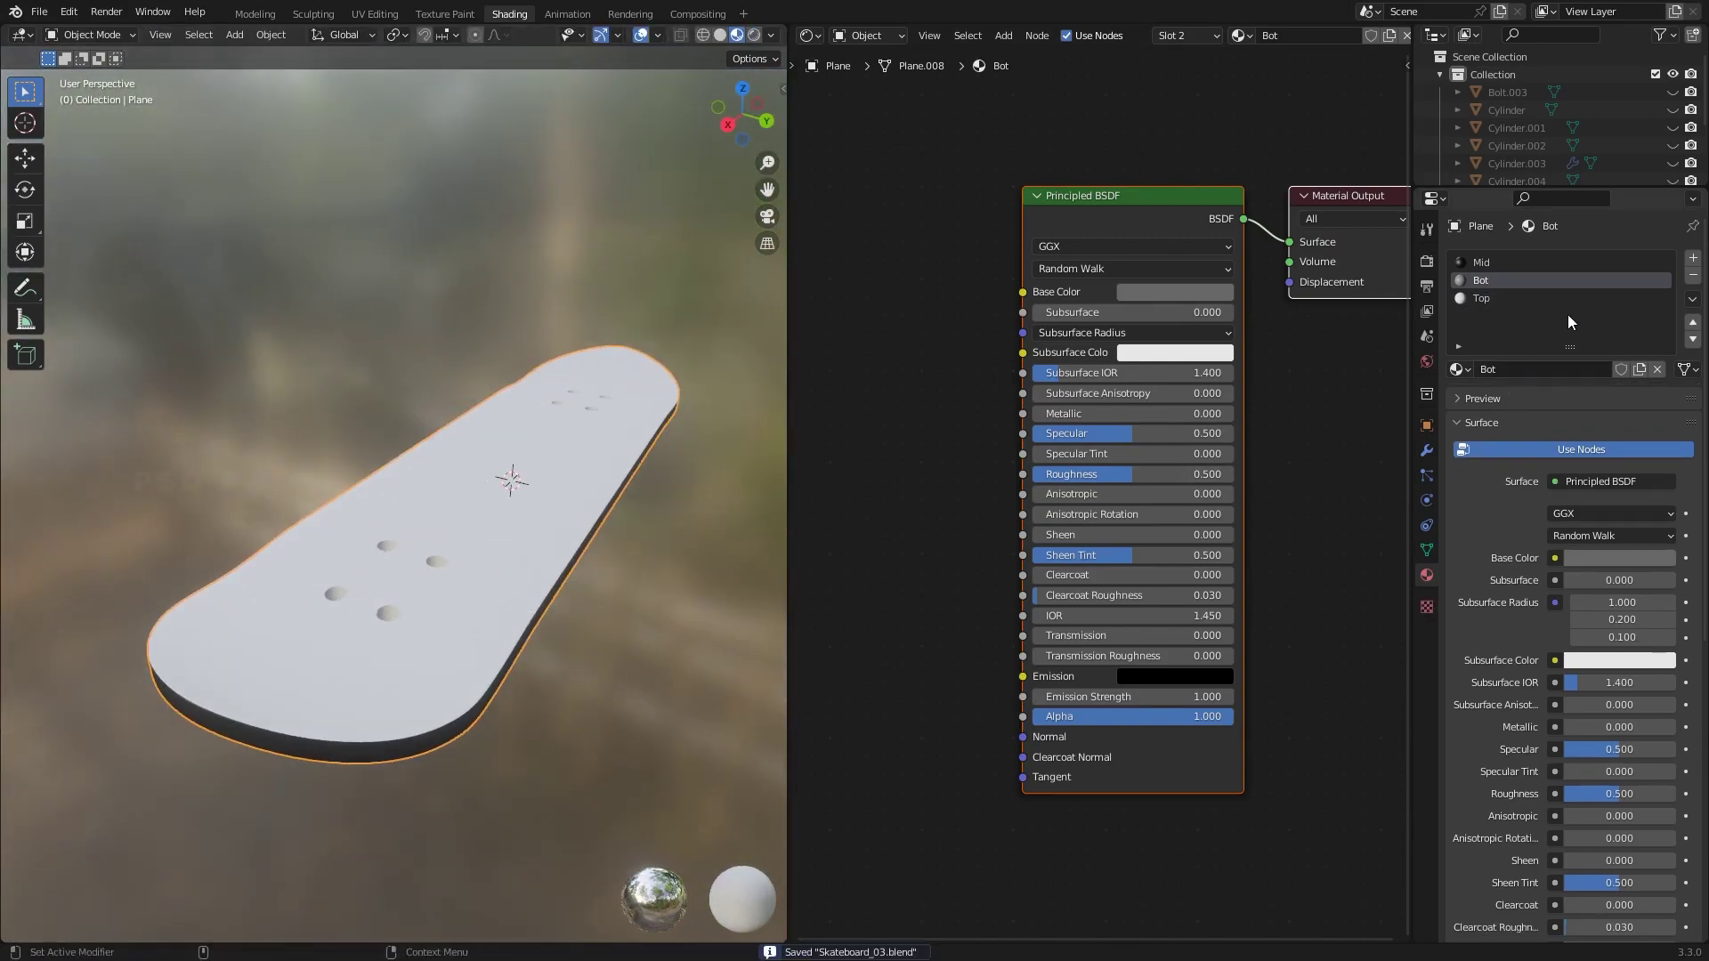
pyautogui.click(1427, 450)
pyautogui.click(1646, 287)
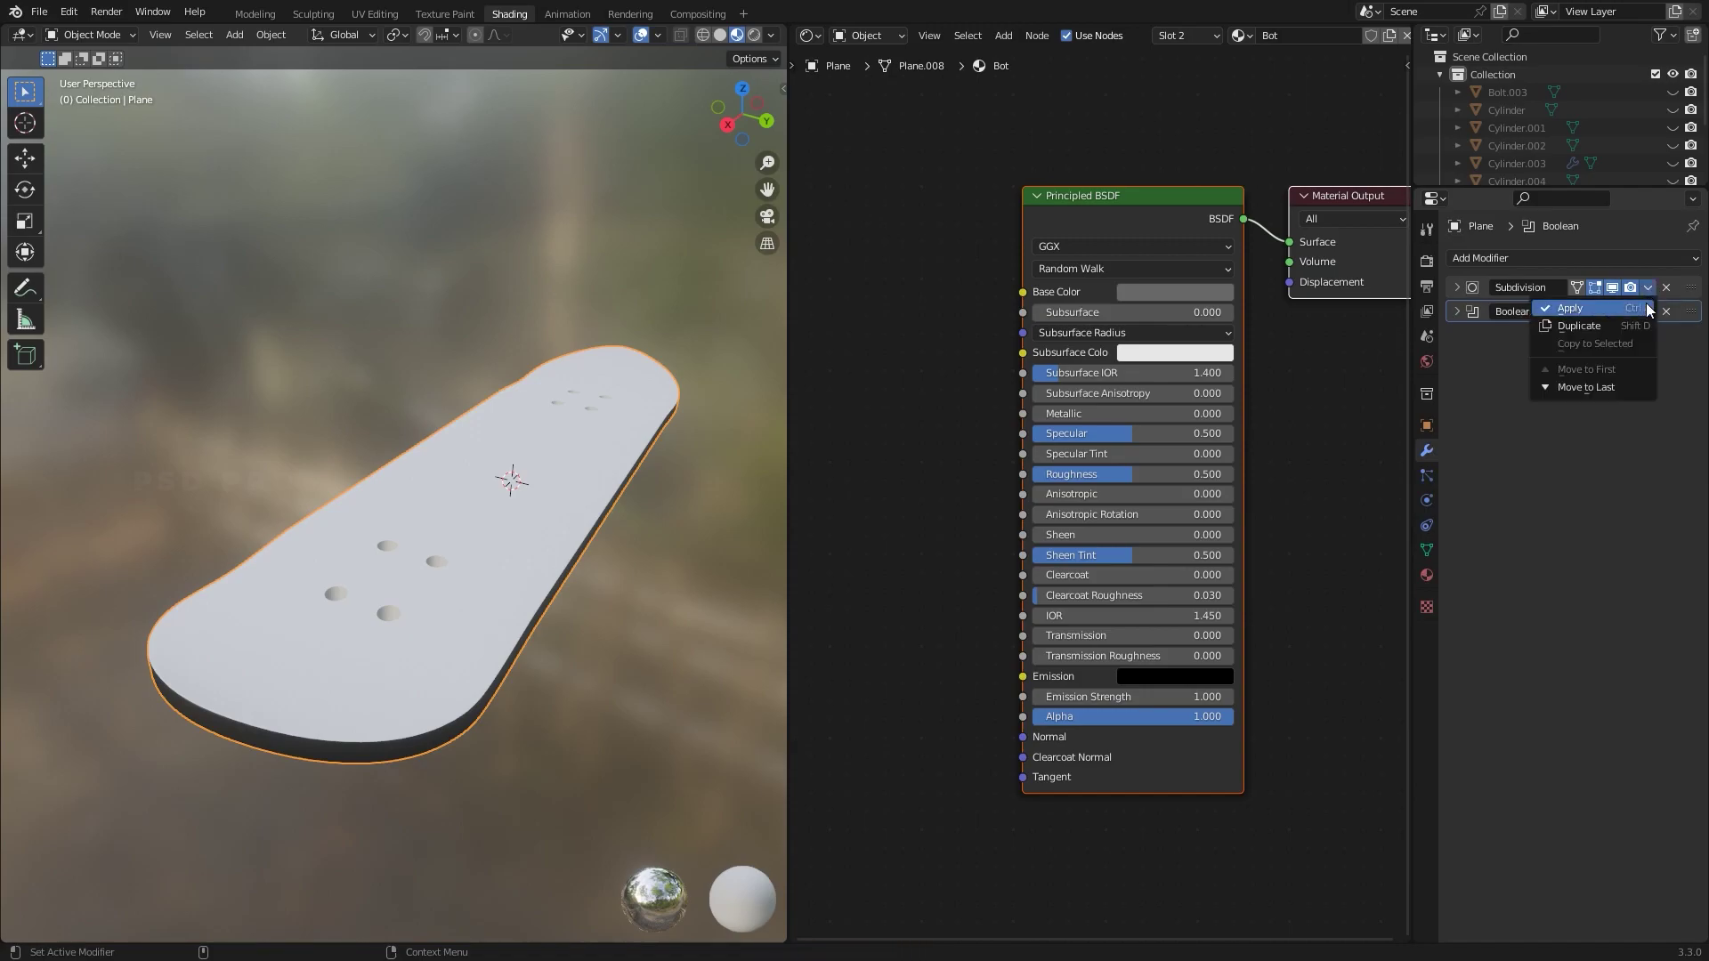
pyautogui.click(1580, 308)
# Unwrap the whole deck mesh with Smart UV Project and return to Object Mode
pyautogui.moveTo(557, 569); pyautogui.dragTo(454, 563, button='middle')
pyautogui.press('Tab')
pyautogui.press('u')
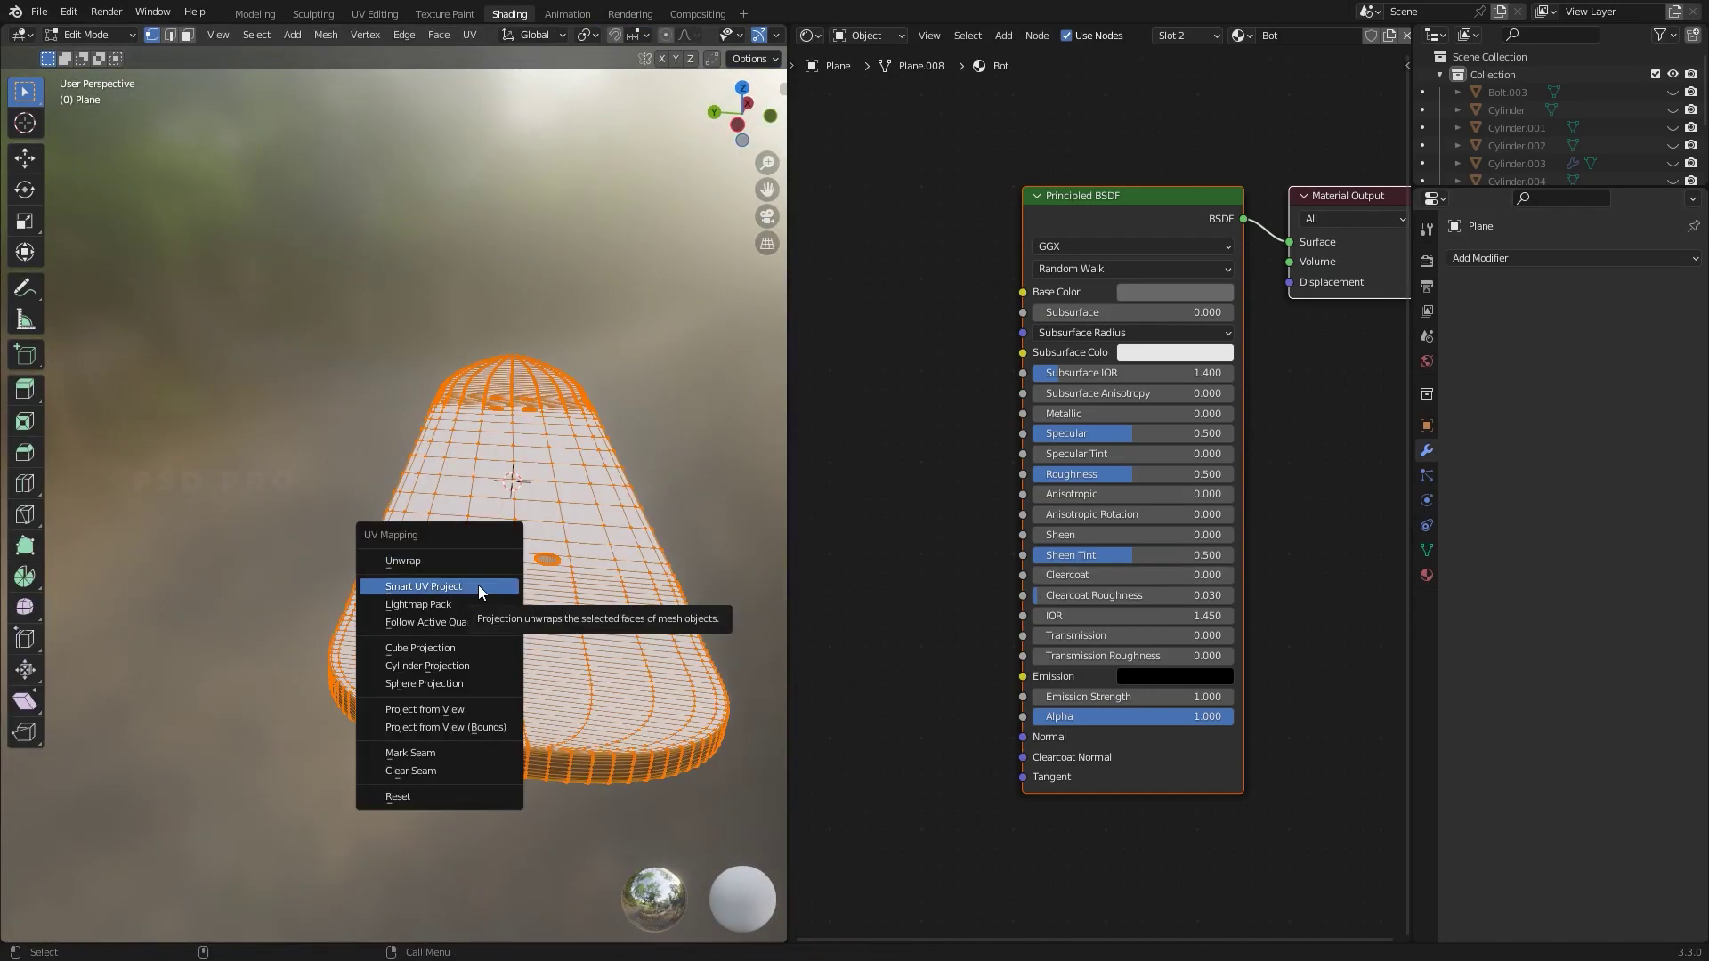
pyautogui.click(478, 585)
pyautogui.click(490, 728)
pyautogui.hotkey('alt', 'a')
pyautogui.press('Tab')
pyautogui.moveTo(671, 538); pyautogui.dragTo(894, 454, button='middle')
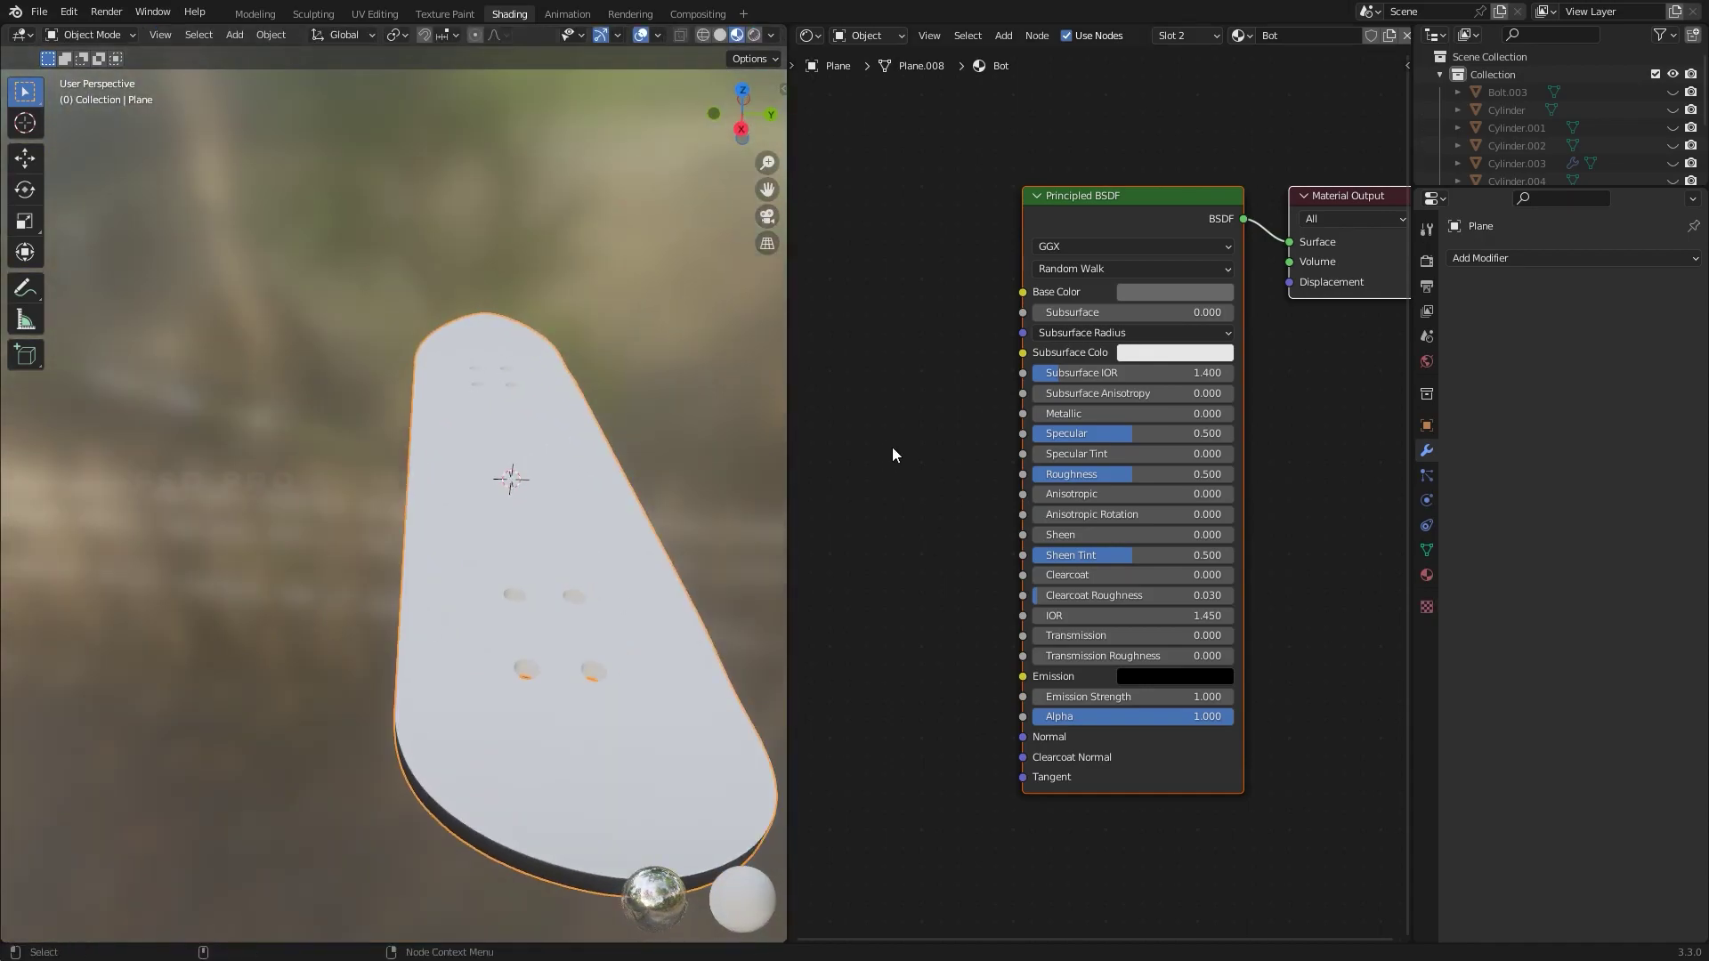
# Make the deck's Top material active and change the node editor area to the UV Editor
pyautogui.scroll(-3, 1192, 515)
pyautogui.click(1427, 575)
pyautogui.click(1481, 298)
pyautogui.moveTo(743, 557); pyautogui.dragTo(452, 676, button='middle')
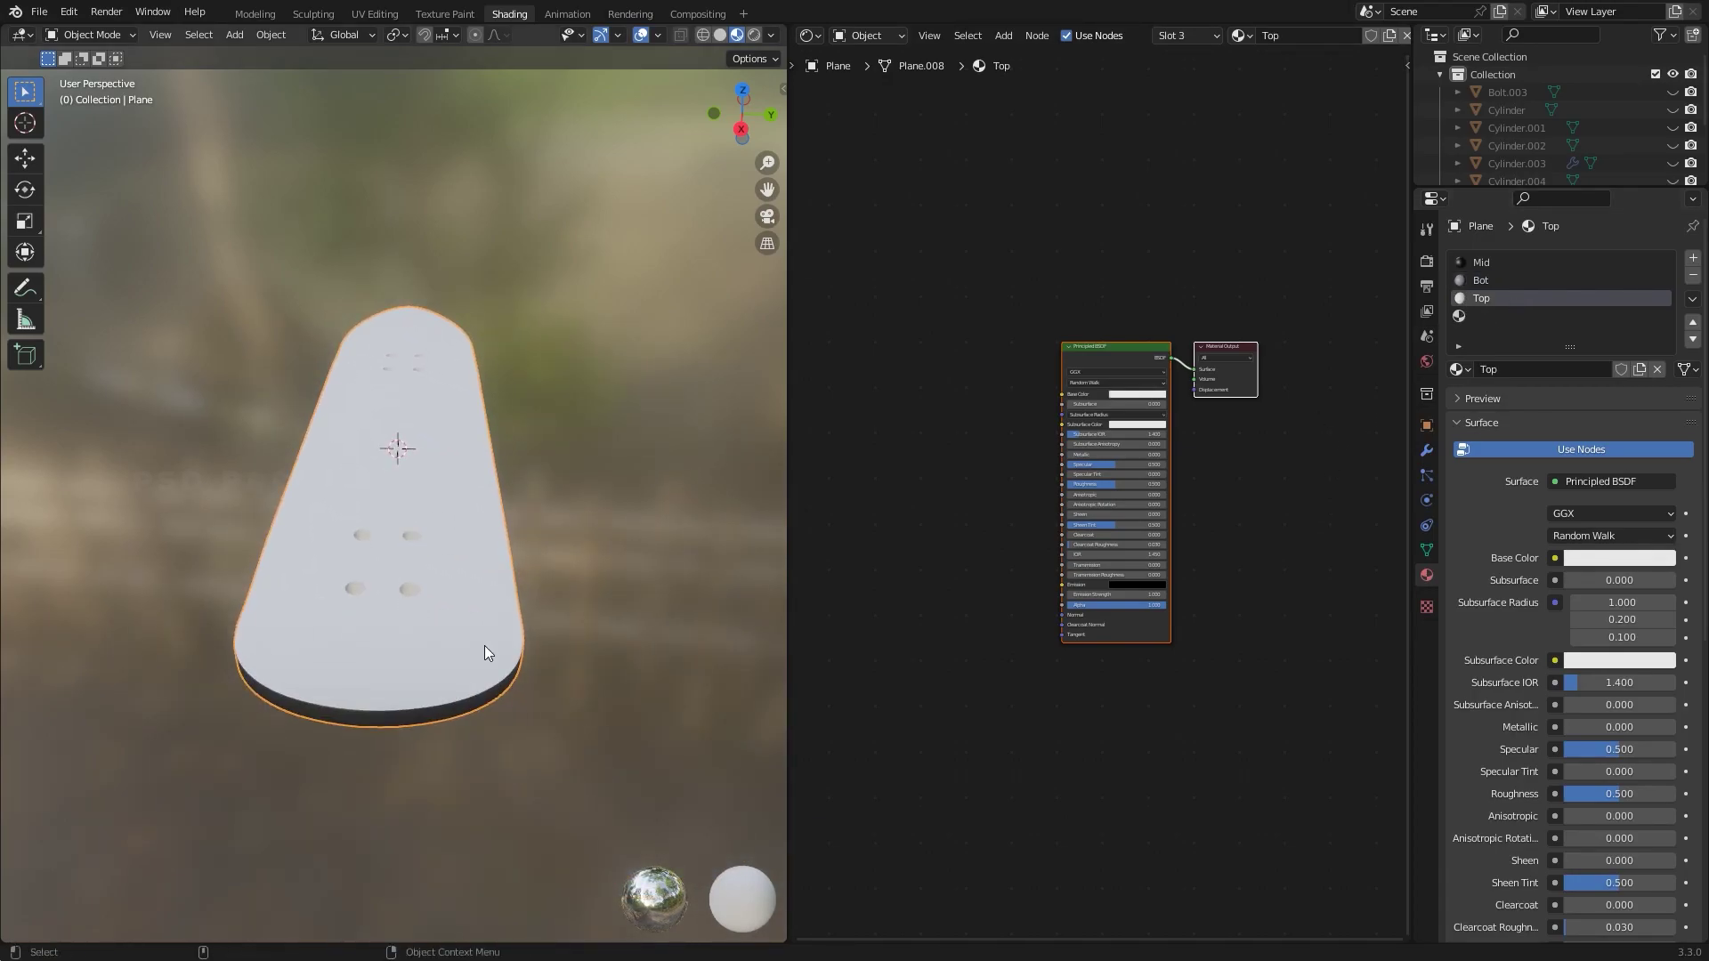
pyautogui.click(810, 35)
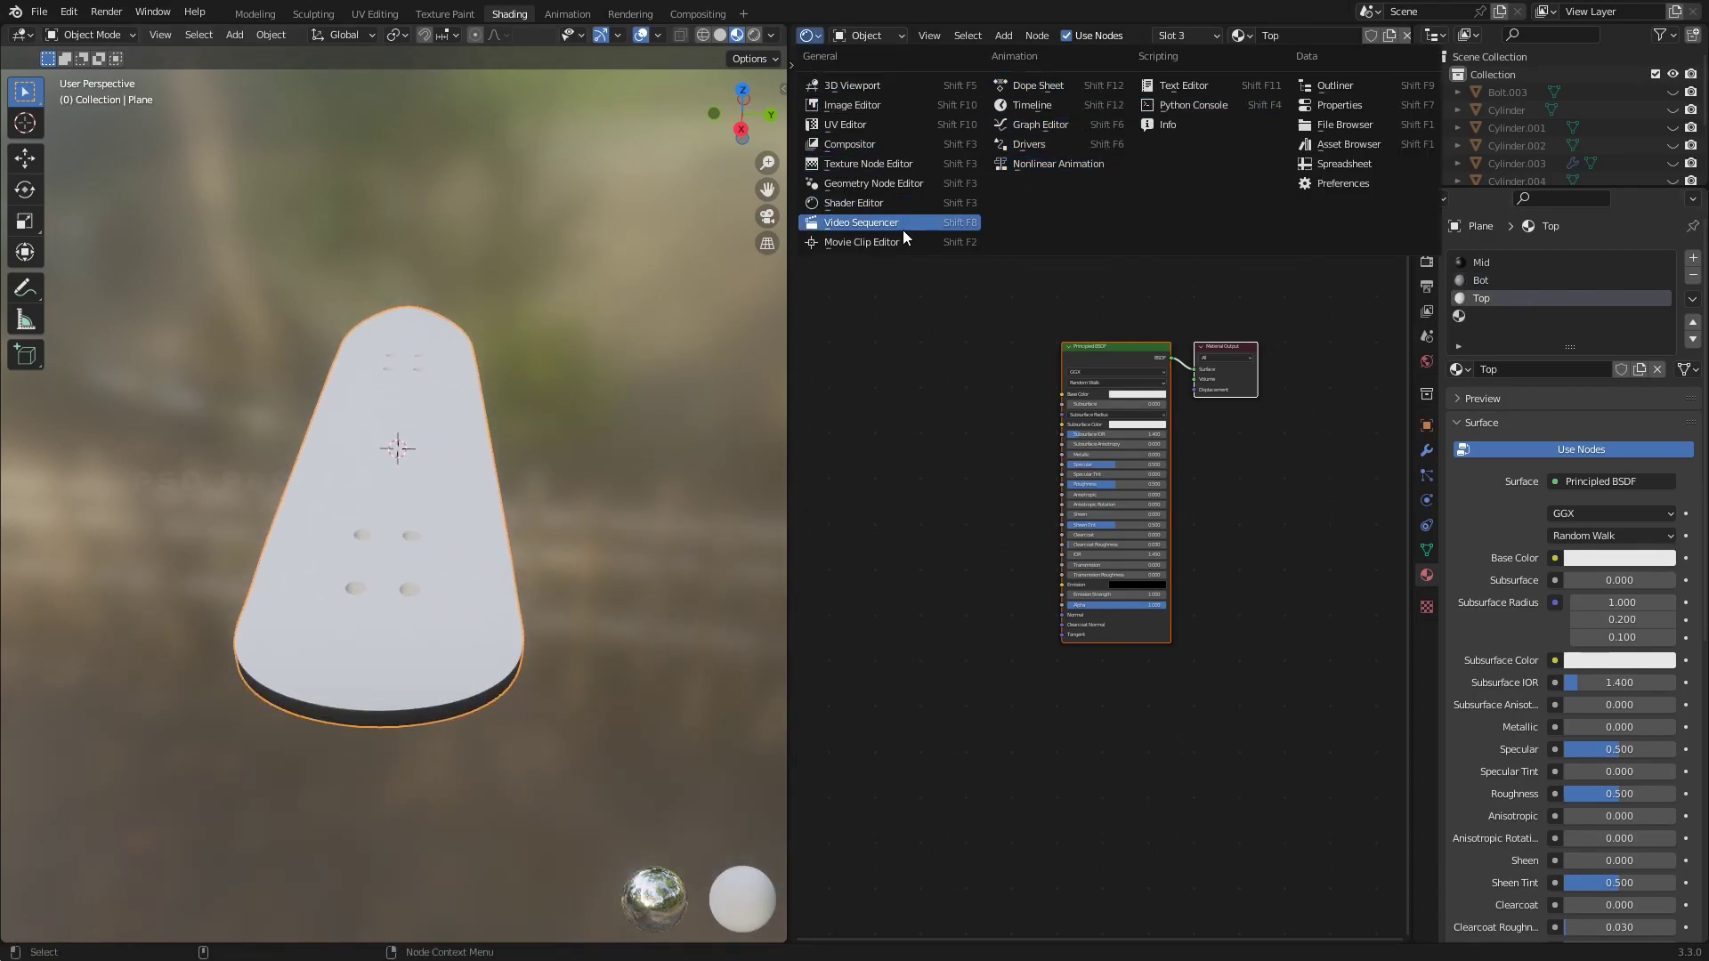
pyautogui.click(865, 125)
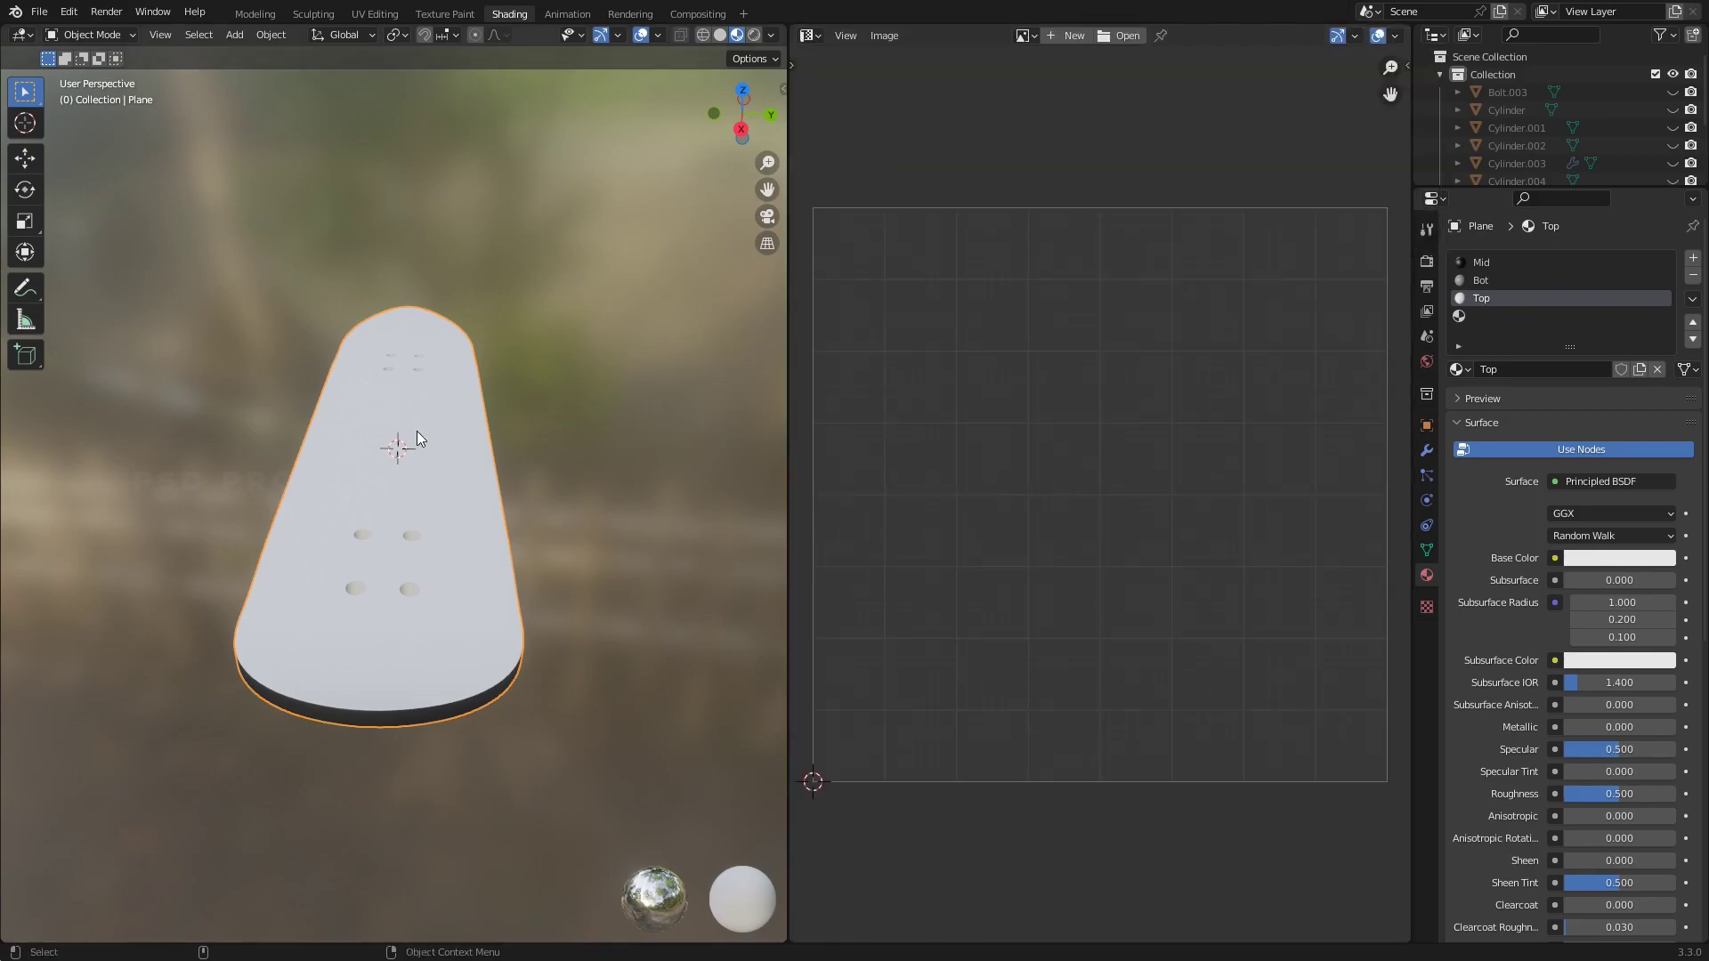
# Select patches of the deck's top surface in Edit Mode to examine where they map in the UV layout
pyautogui.press('Tab')
pyautogui.press('z')
pyautogui.press('Escape')
pyautogui.press('a')
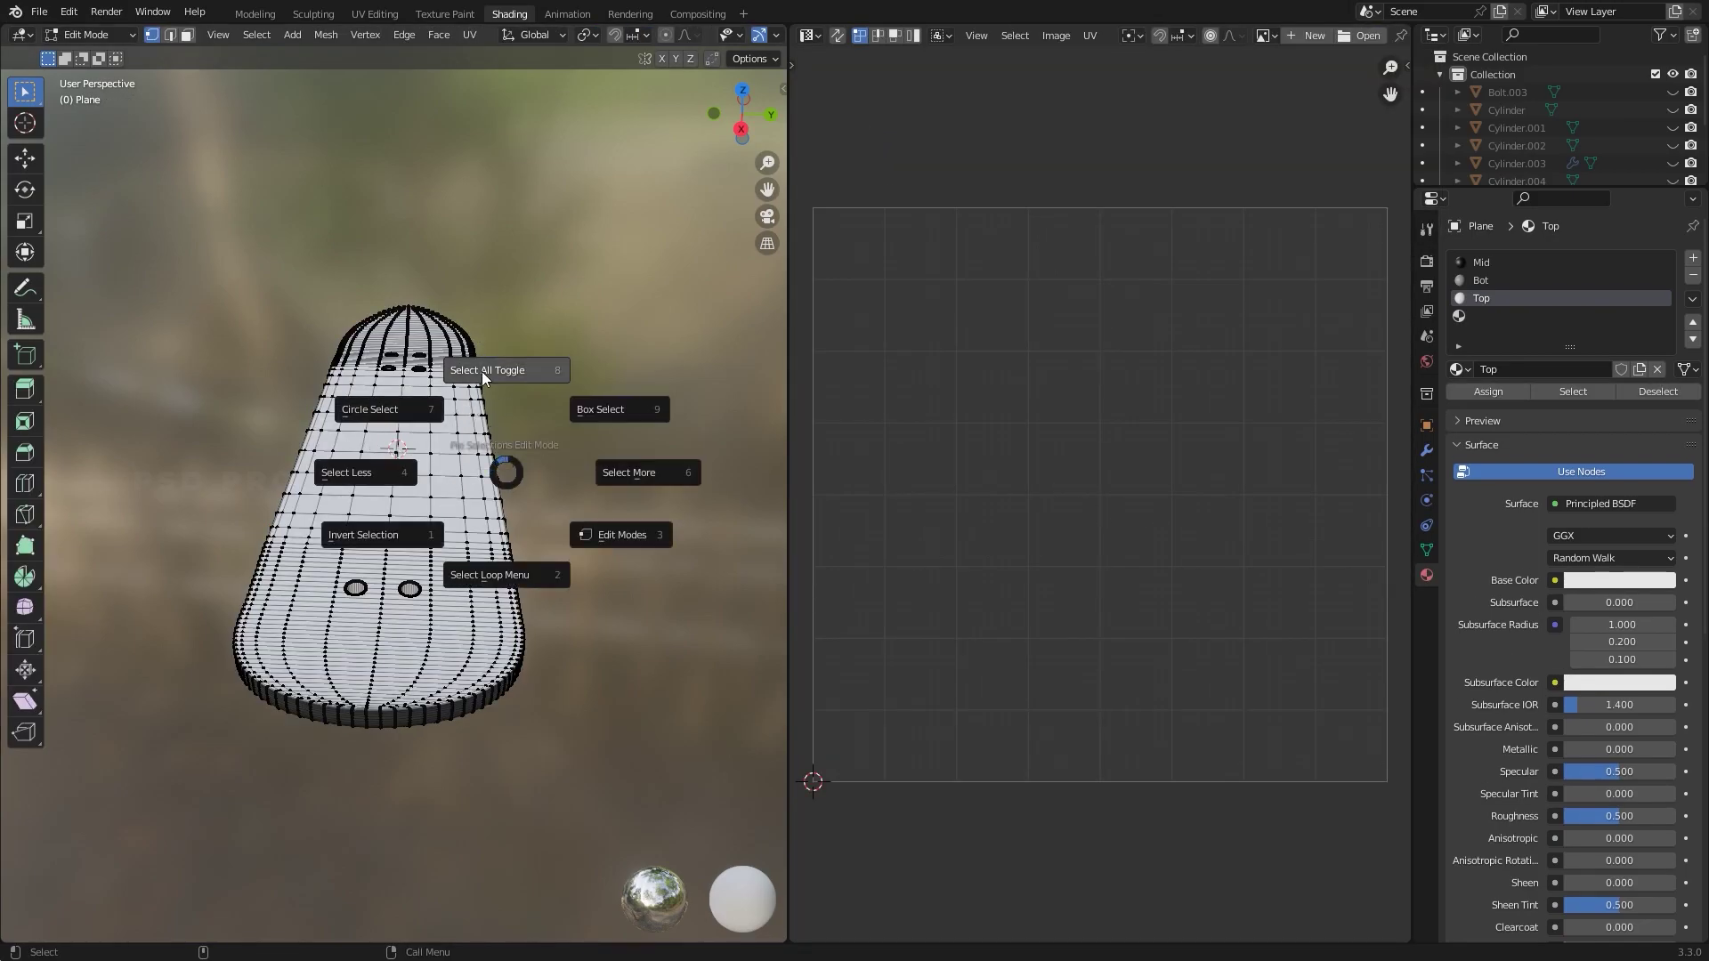
pyautogui.click(481, 374)
pyautogui.scroll(1, 1077, 425)
pyautogui.moveTo(991, 397); pyautogui.dragTo(1079, 390, button='middle')
pyautogui.click(608, 471)
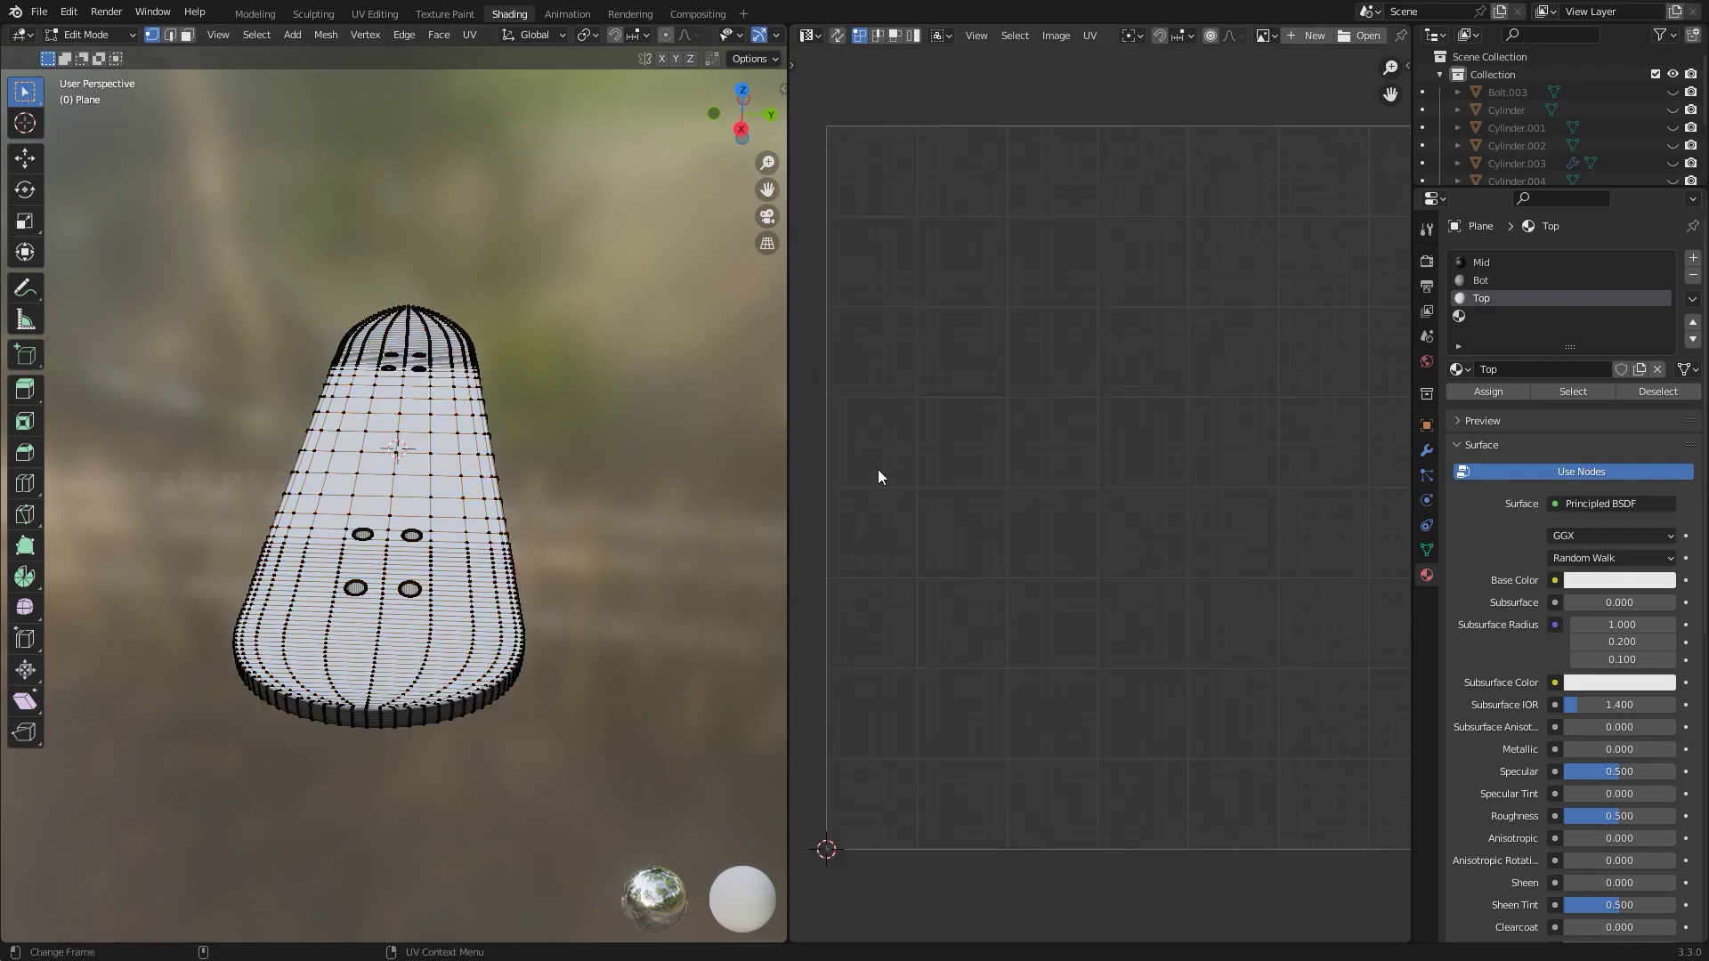
pyautogui.moveTo(228, 758); pyautogui.dragTo(214, 767)
pyautogui.moveTo(452, 387); pyautogui.dragTo(350, 545)
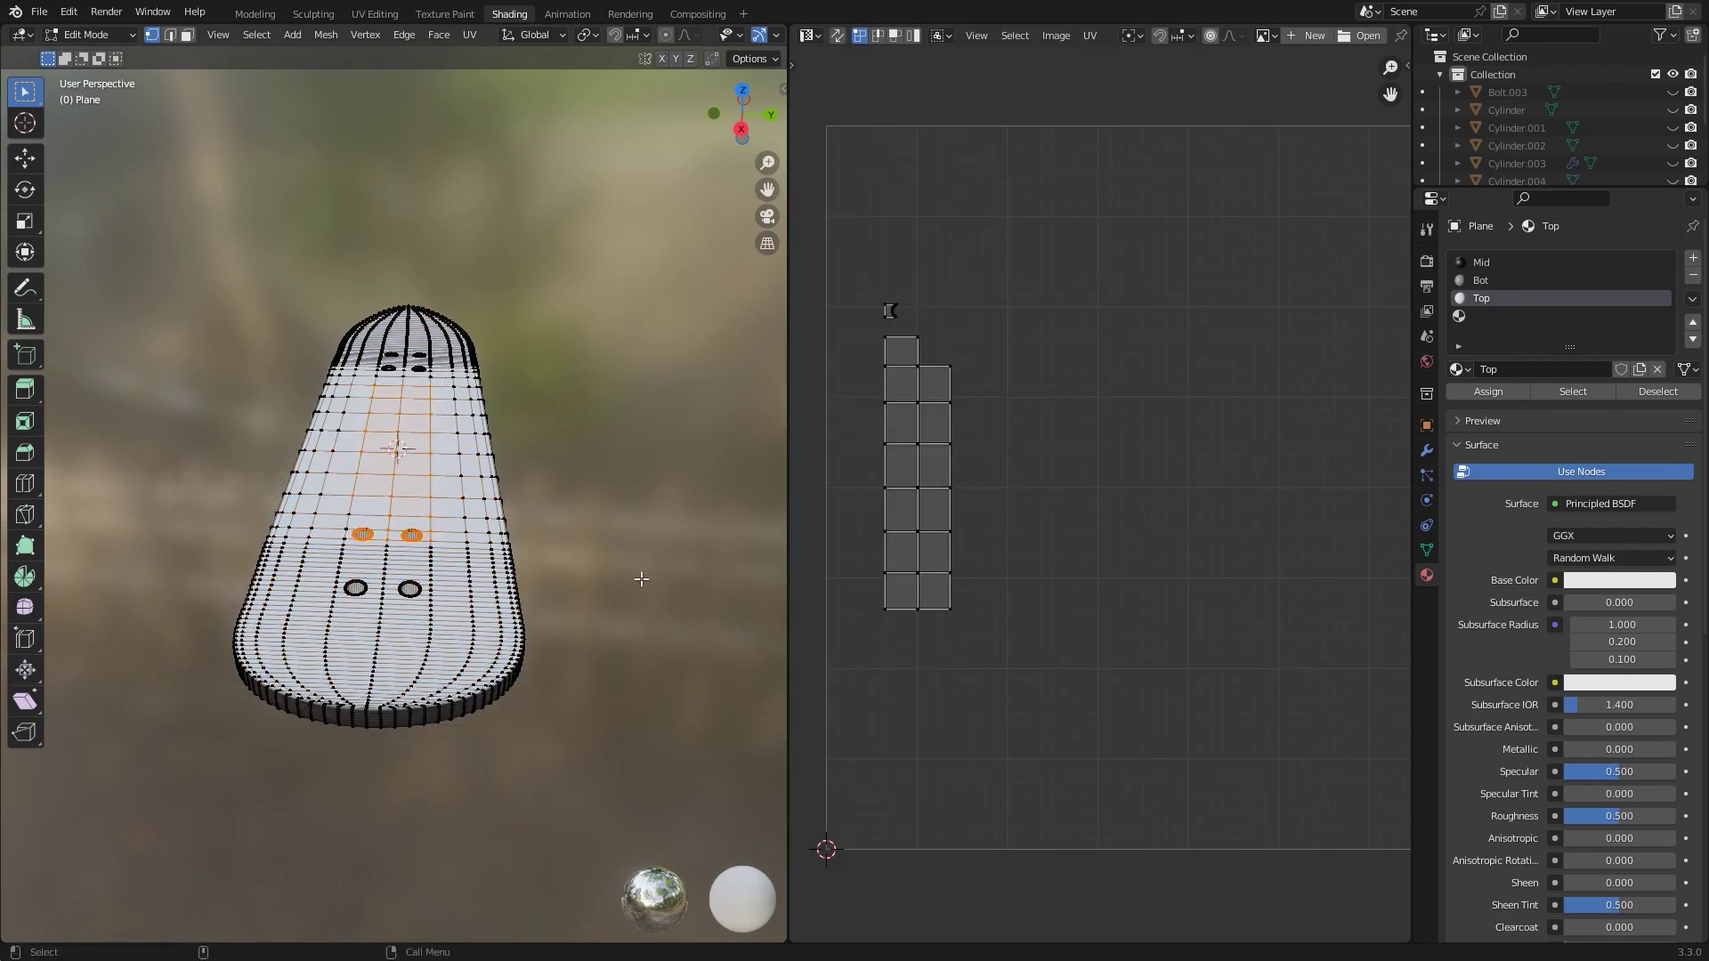
pyautogui.moveTo(636, 636); pyautogui.dragTo(627, 530, button='middle')
pyautogui.click(623, 527)
pyautogui.moveTo(470, 453); pyautogui.dragTo(367, 590)
pyautogui.click(639, 436)
pyautogui.moveTo(642, 435); pyautogui.dragTo(646, 509, button='middle')
# Select the entire deck mesh and examine its complete UV layout
pyautogui.press('Tab')
pyautogui.press('Tab')
pyautogui.press('a')
pyautogui.scroll(-3, 673, 429)
pyautogui.scroll(-2, 1231, 434)
pyautogui.moveTo(1362, 193); pyautogui.dragTo(828, 859)
pyautogui.click(1315, 313)
pyautogui.scroll(3, 1317, 308)
pyautogui.scroll(-1, 1317, 295)
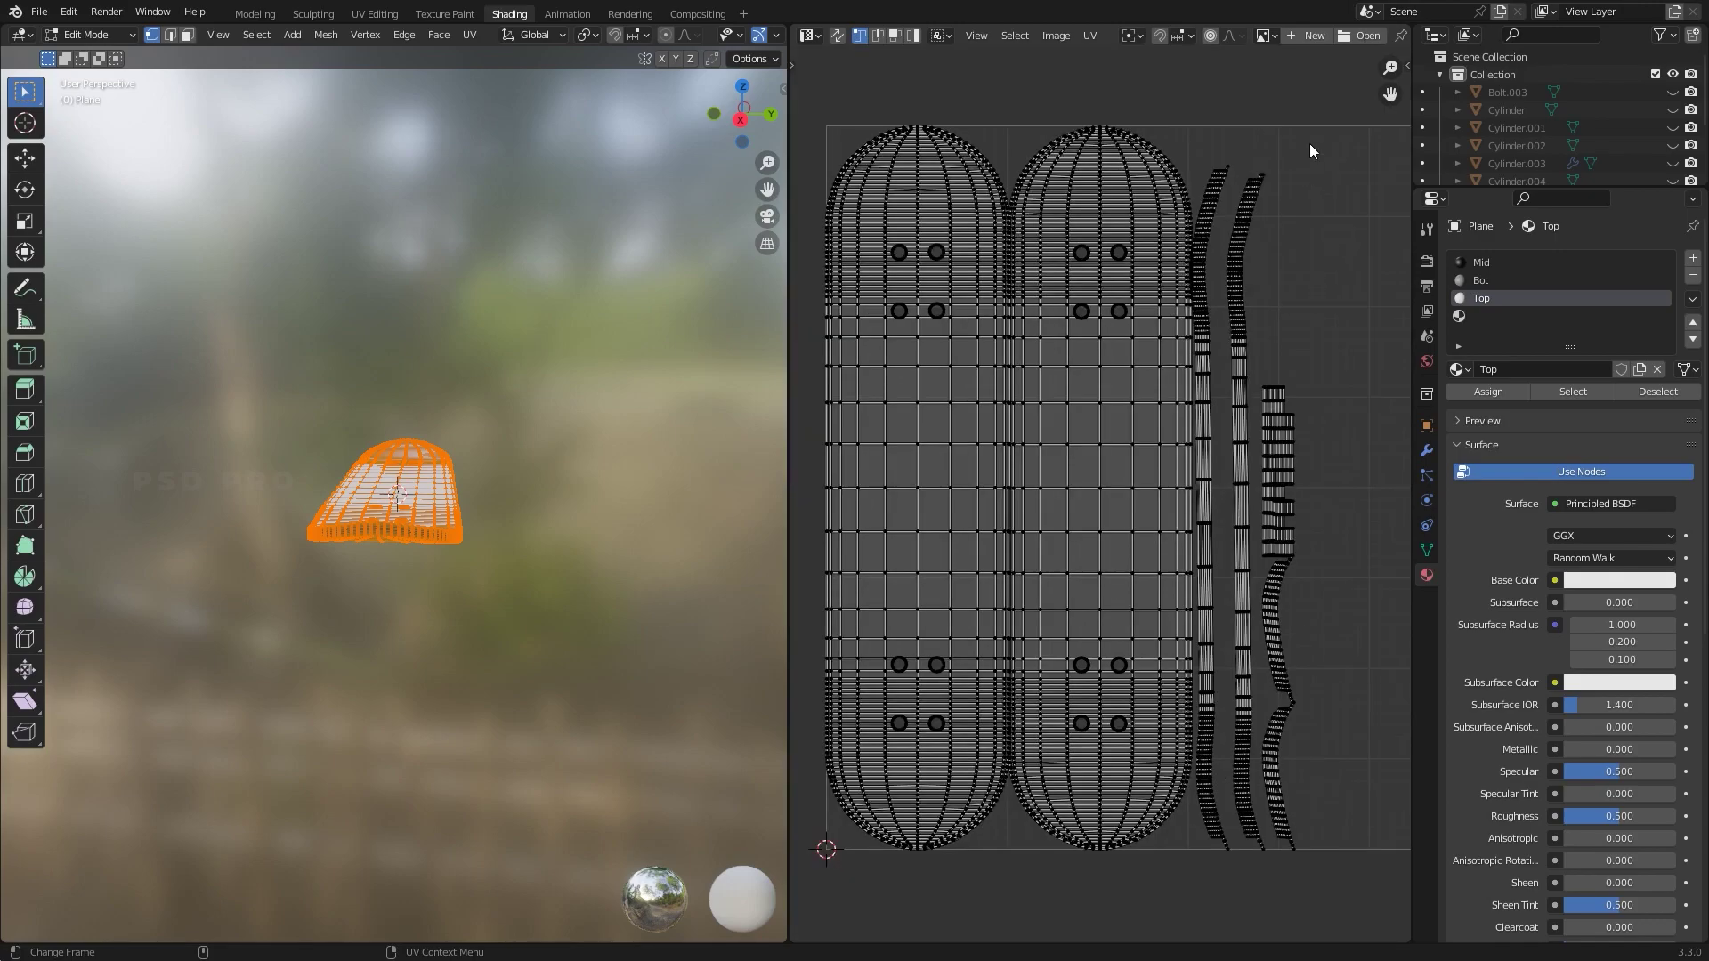
pyautogui.scroll(-1, 1306, 141)
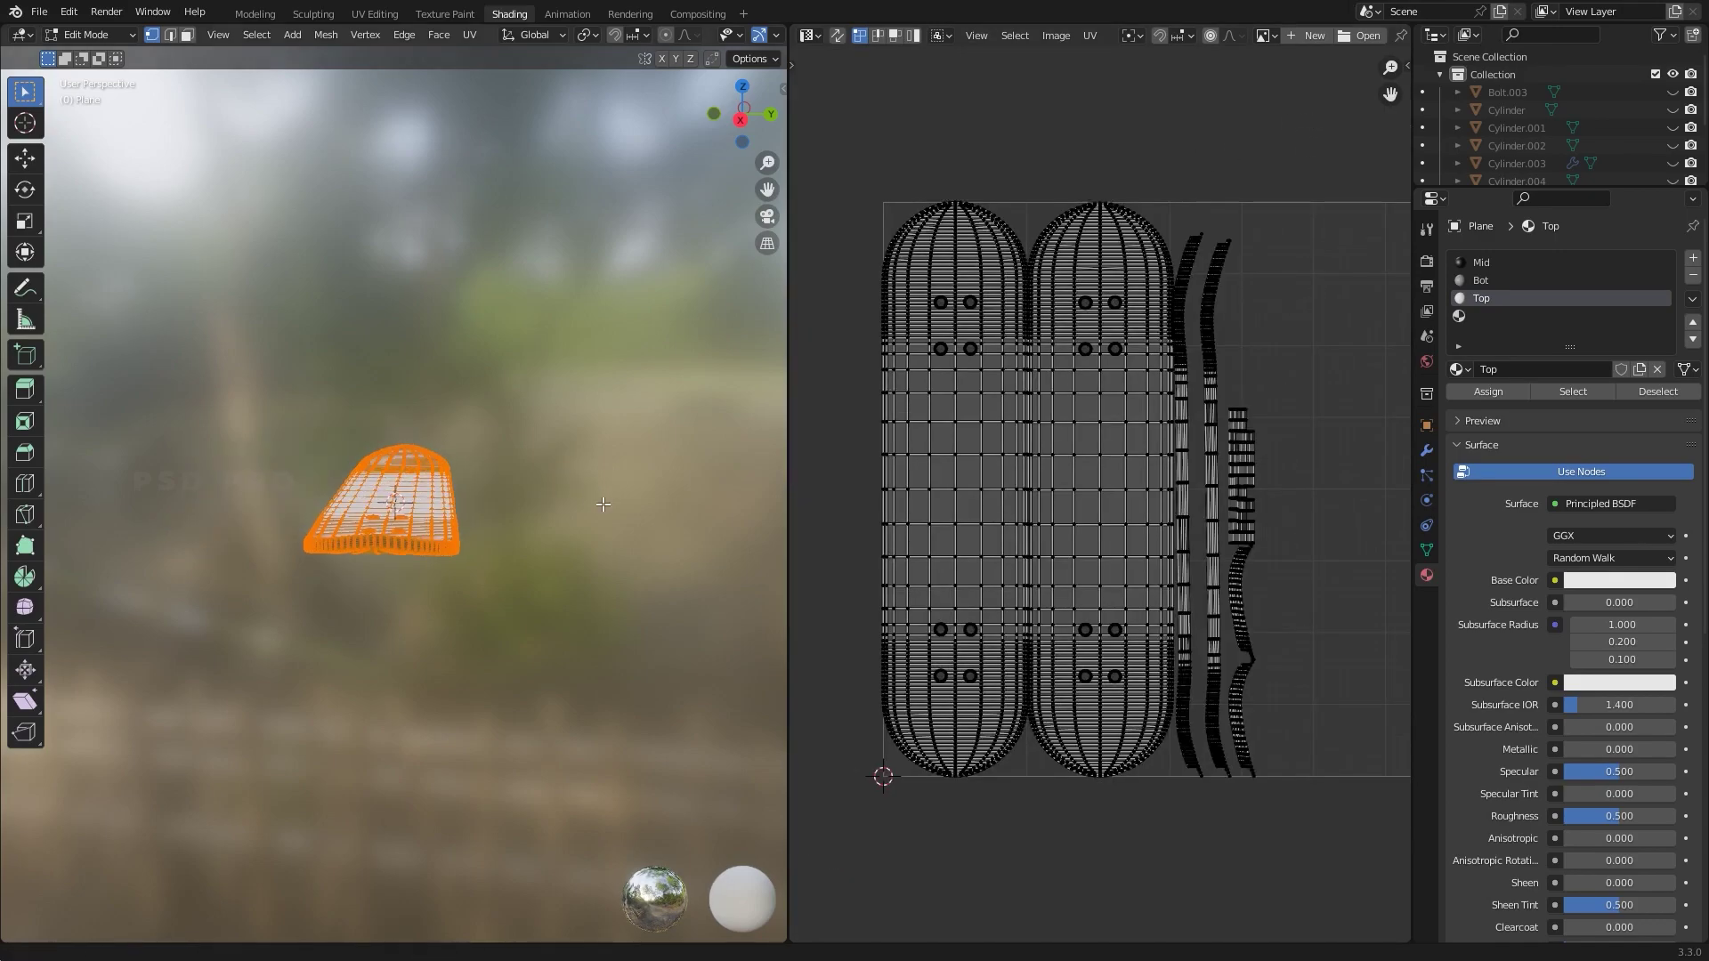
# Export the whole deck's UV layout as a 1024 by 1024 PNG image to the Skateboard folder
pyautogui.scroll(1, 1213, 465)
pyautogui.press('Home')
pyautogui.press('a')
pyautogui.click(867, 744)
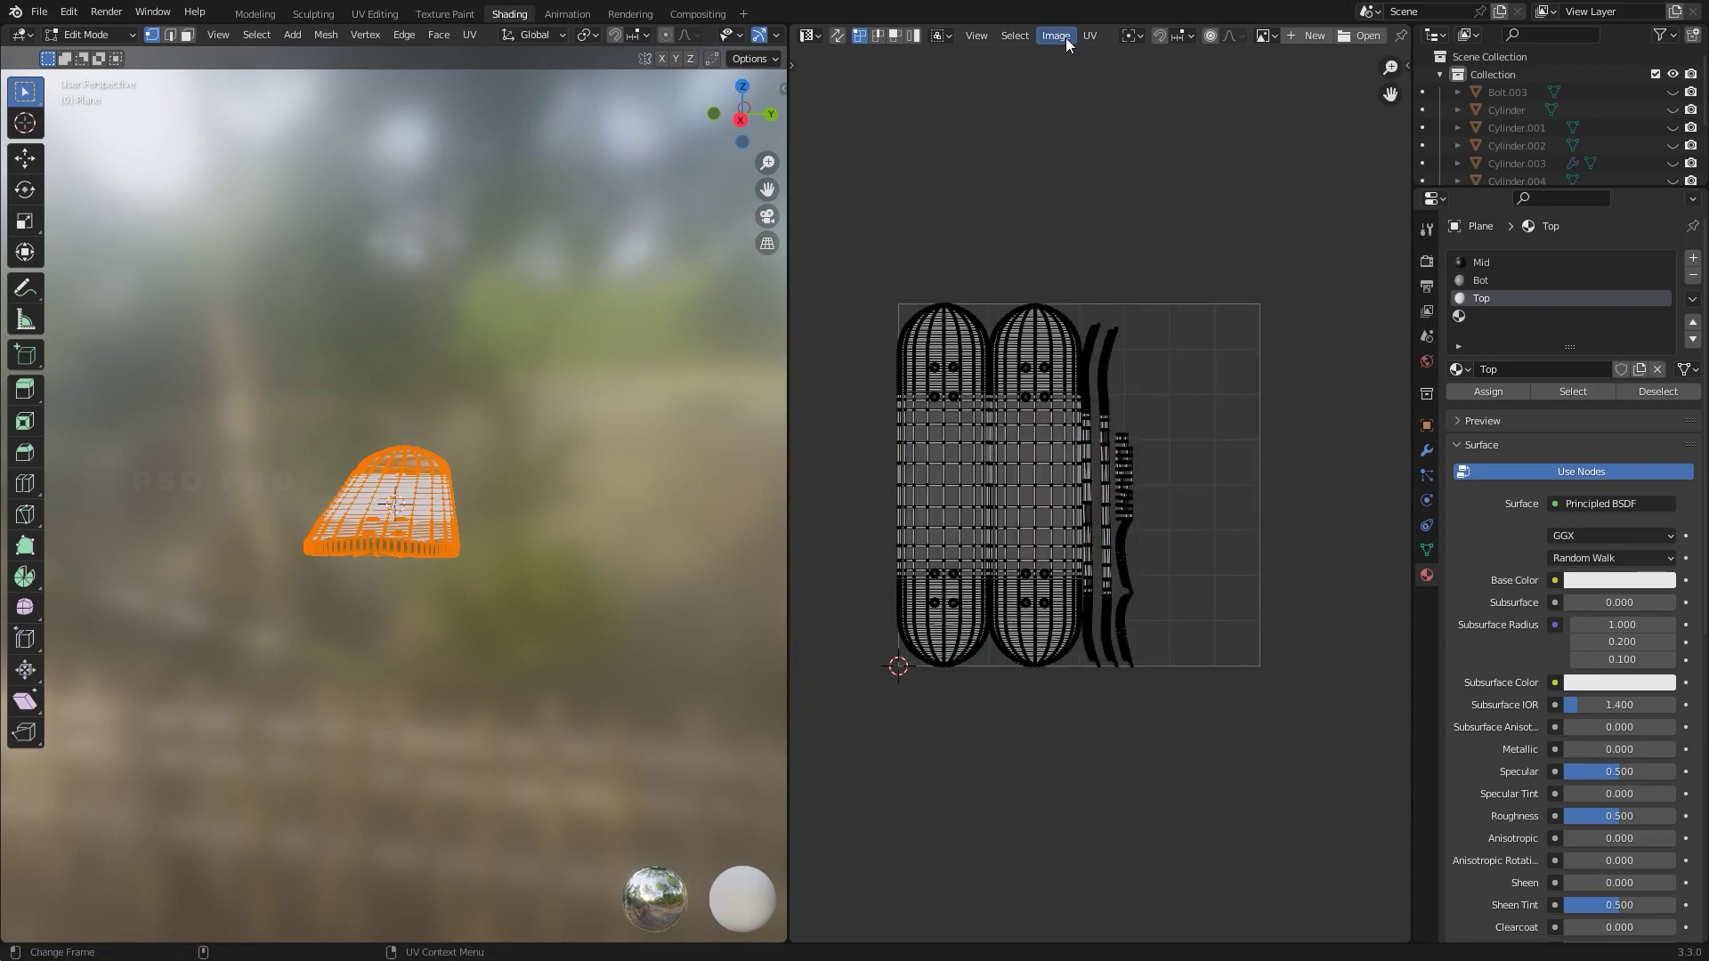
pyautogui.click(1064, 37)
pyautogui.moveTo(1091, 35)
pyautogui.click(1115, 503)
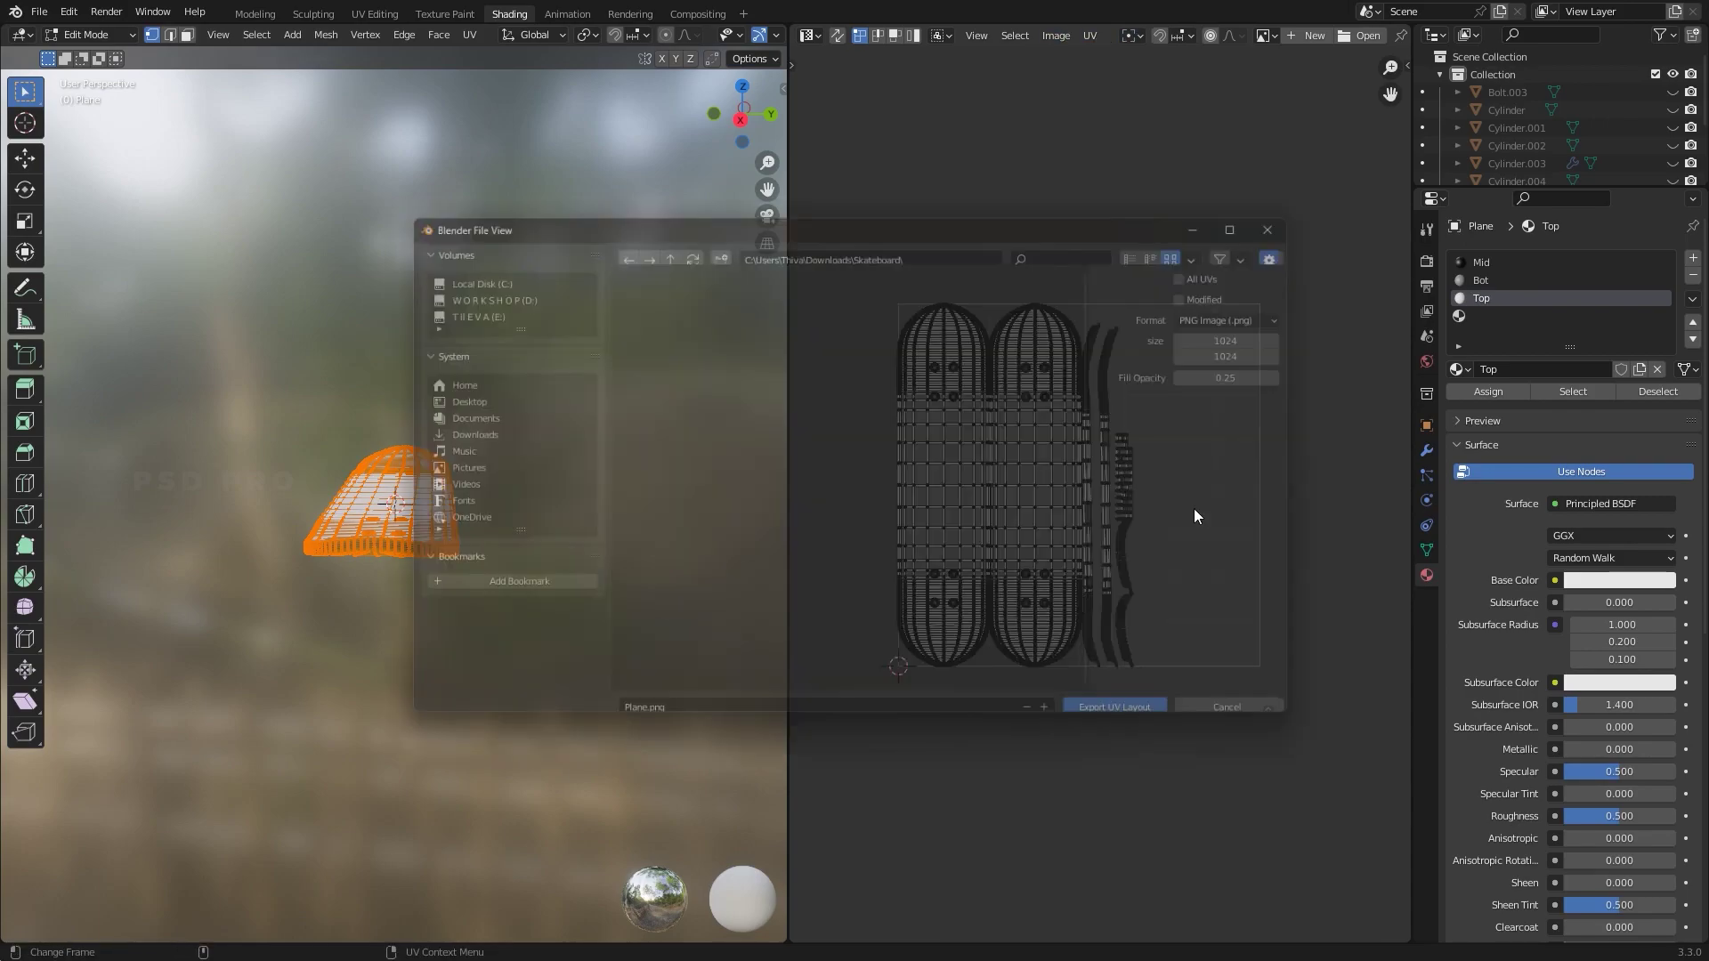
pyautogui.click(614, 720)
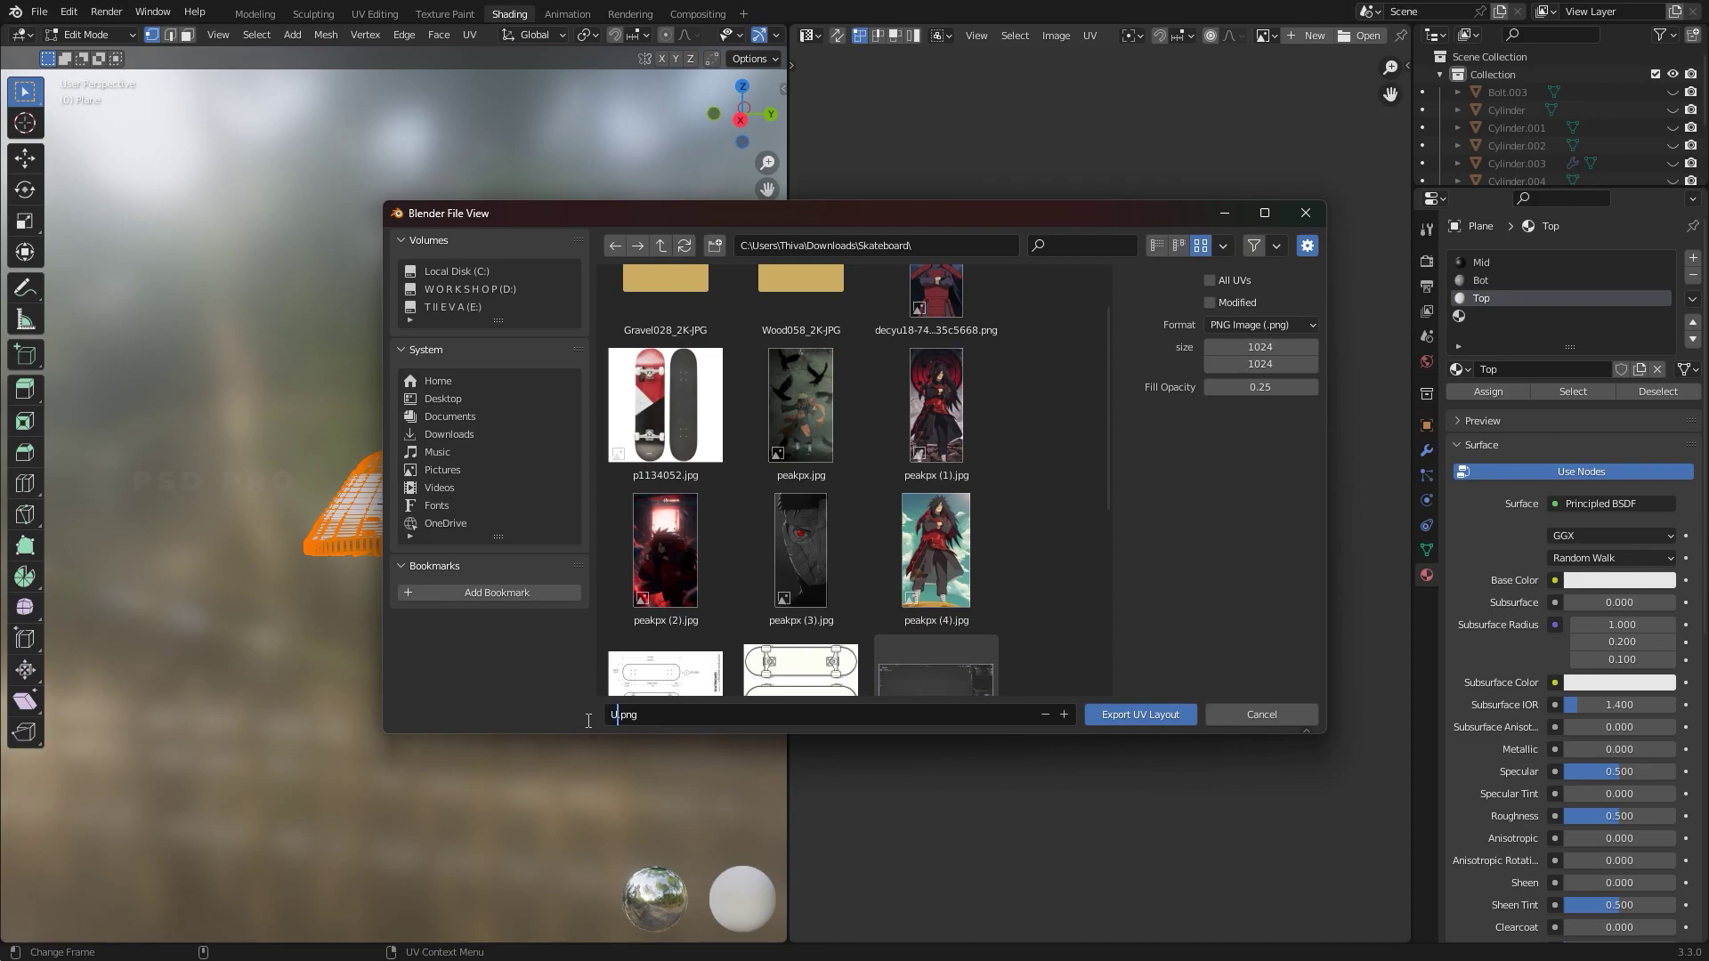
pyautogui.click(1161, 718)
# Deselect the mesh, return to Object Mode and change the UV Editor area back to the Shader Editor
pyautogui.click(535, 449)
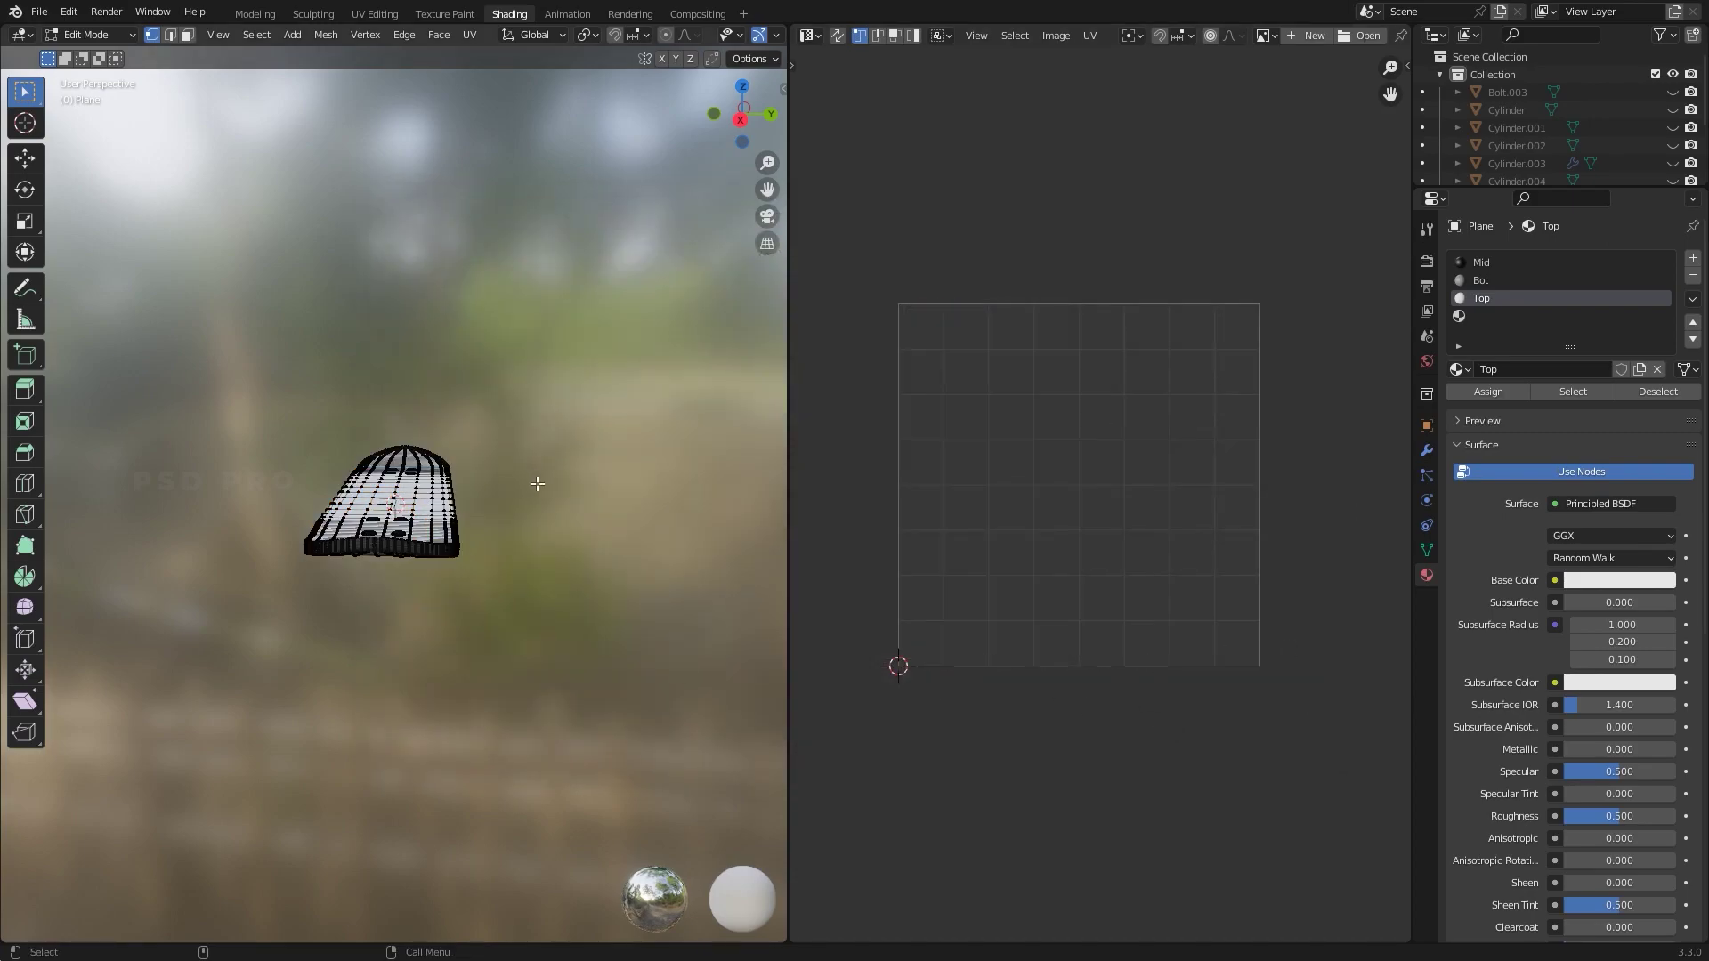
pyautogui.press('Tab')
pyautogui.moveTo(535, 465); pyautogui.dragTo(464, 543, button='middle')
pyautogui.click(810, 35)
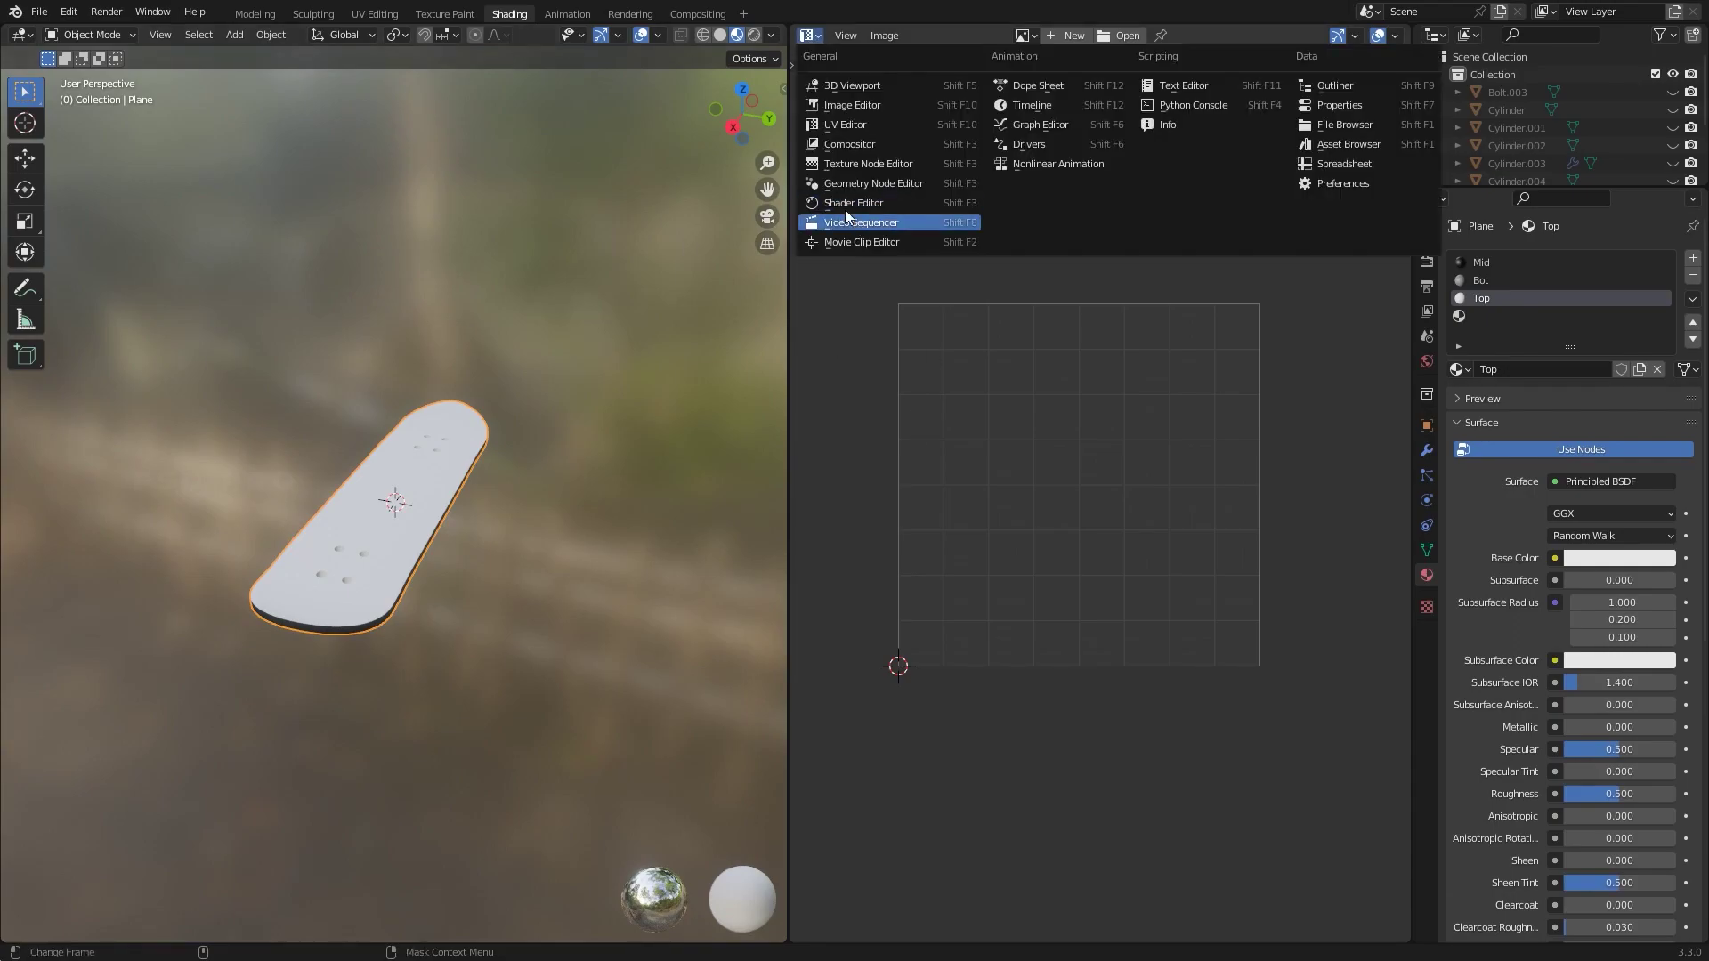
pyautogui.click(917, 222)
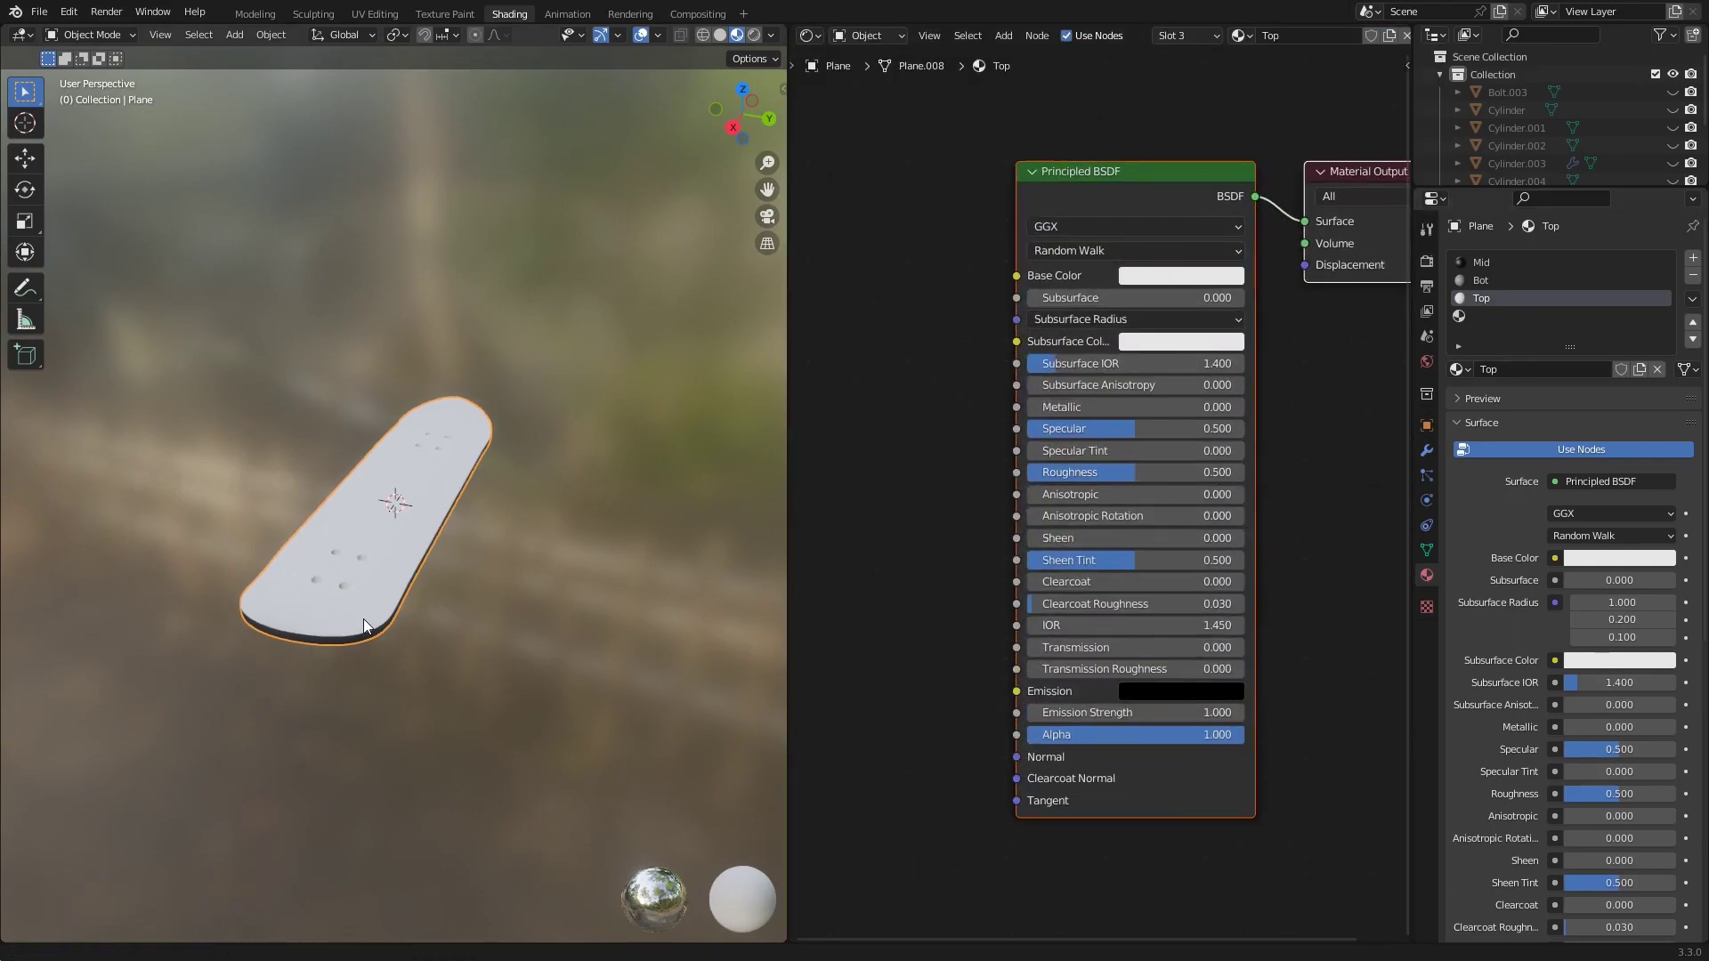
# Bring Gravel028_2K_Roughness.jpg and Gravel028_2K_NormalGL.jpg from the Gravel028_2K-JPG folder into the Top material's node tree
pyautogui.scroll(5, 392, 595)
pyautogui.scroll(-2, 1071, 473)
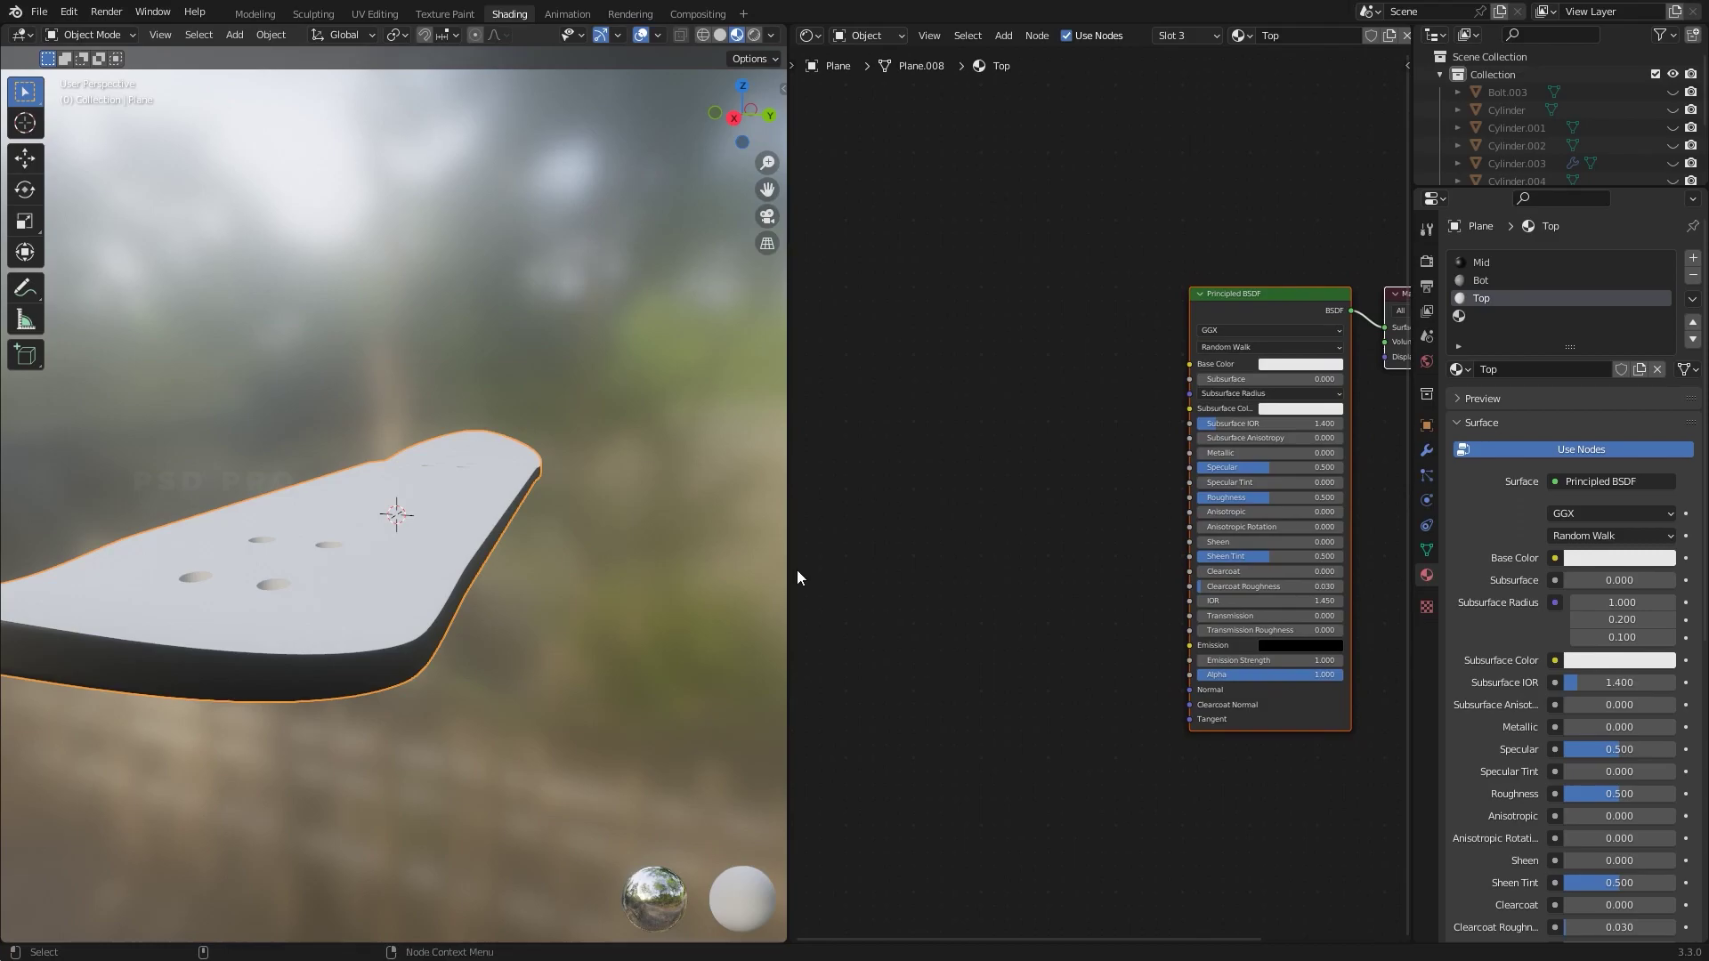
pyautogui.hotkey('alt', 'Tab')
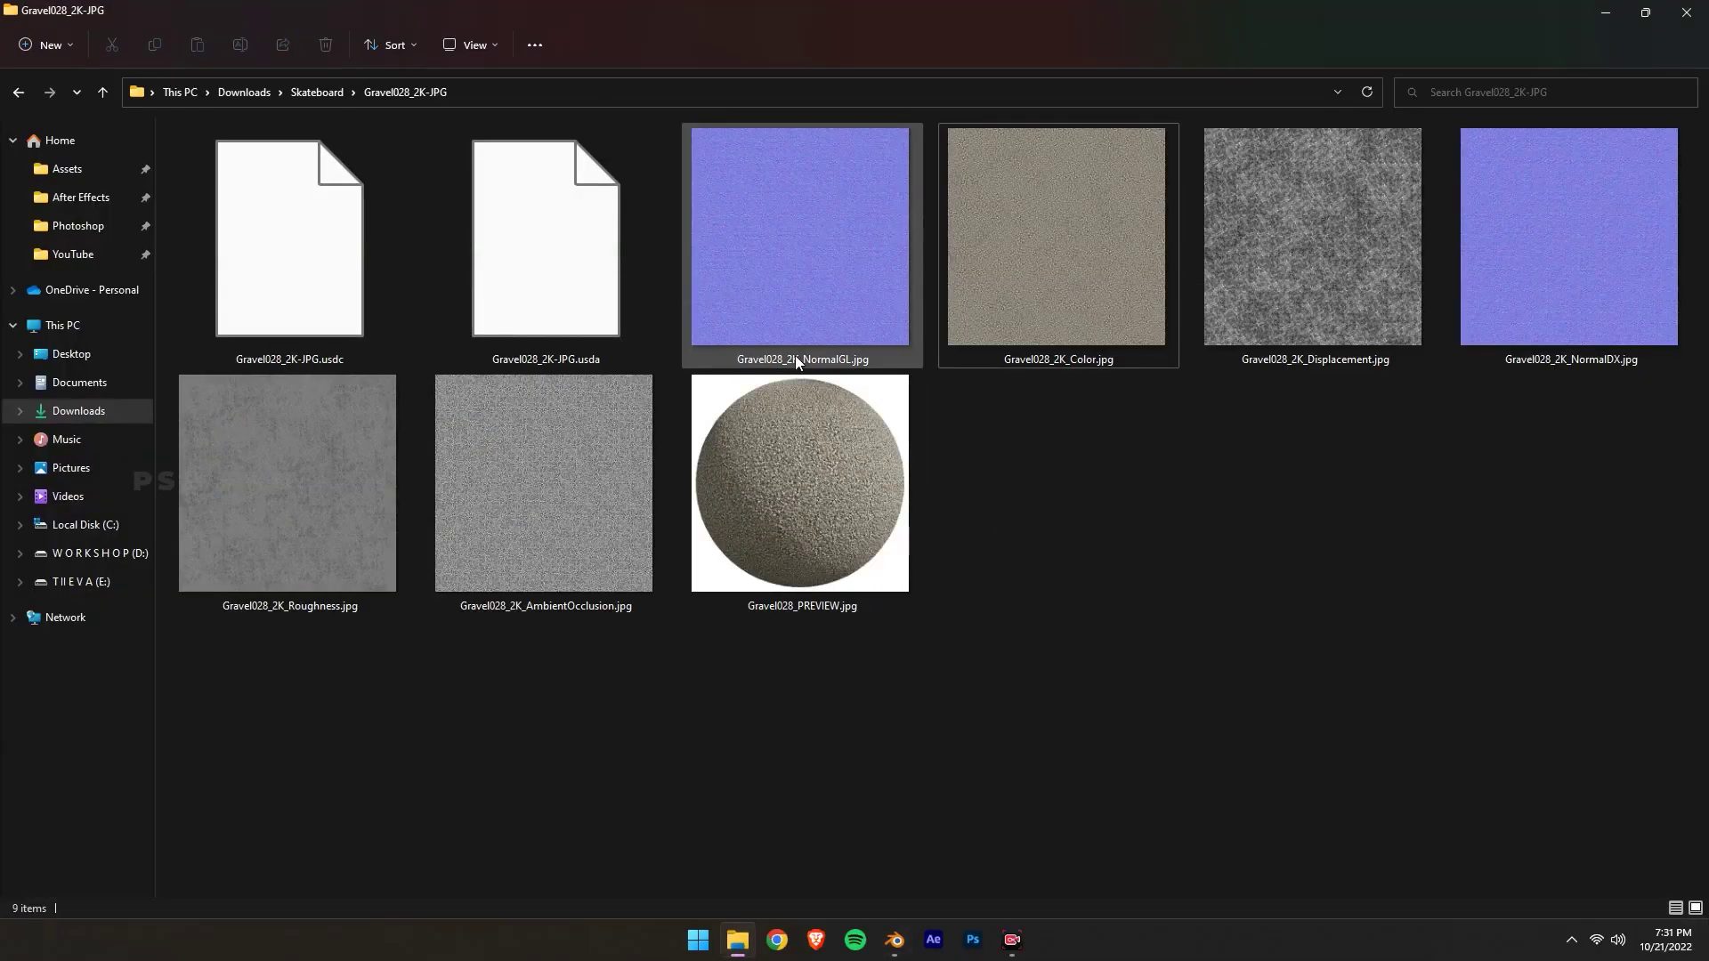
pyautogui.click(1108, 281)
pyautogui.moveTo(308, 495); pyautogui.dragTo(922, 492)
pyautogui.hotkey('alt', 'Tab')
pyautogui.hotkey('alt', 'Tab')
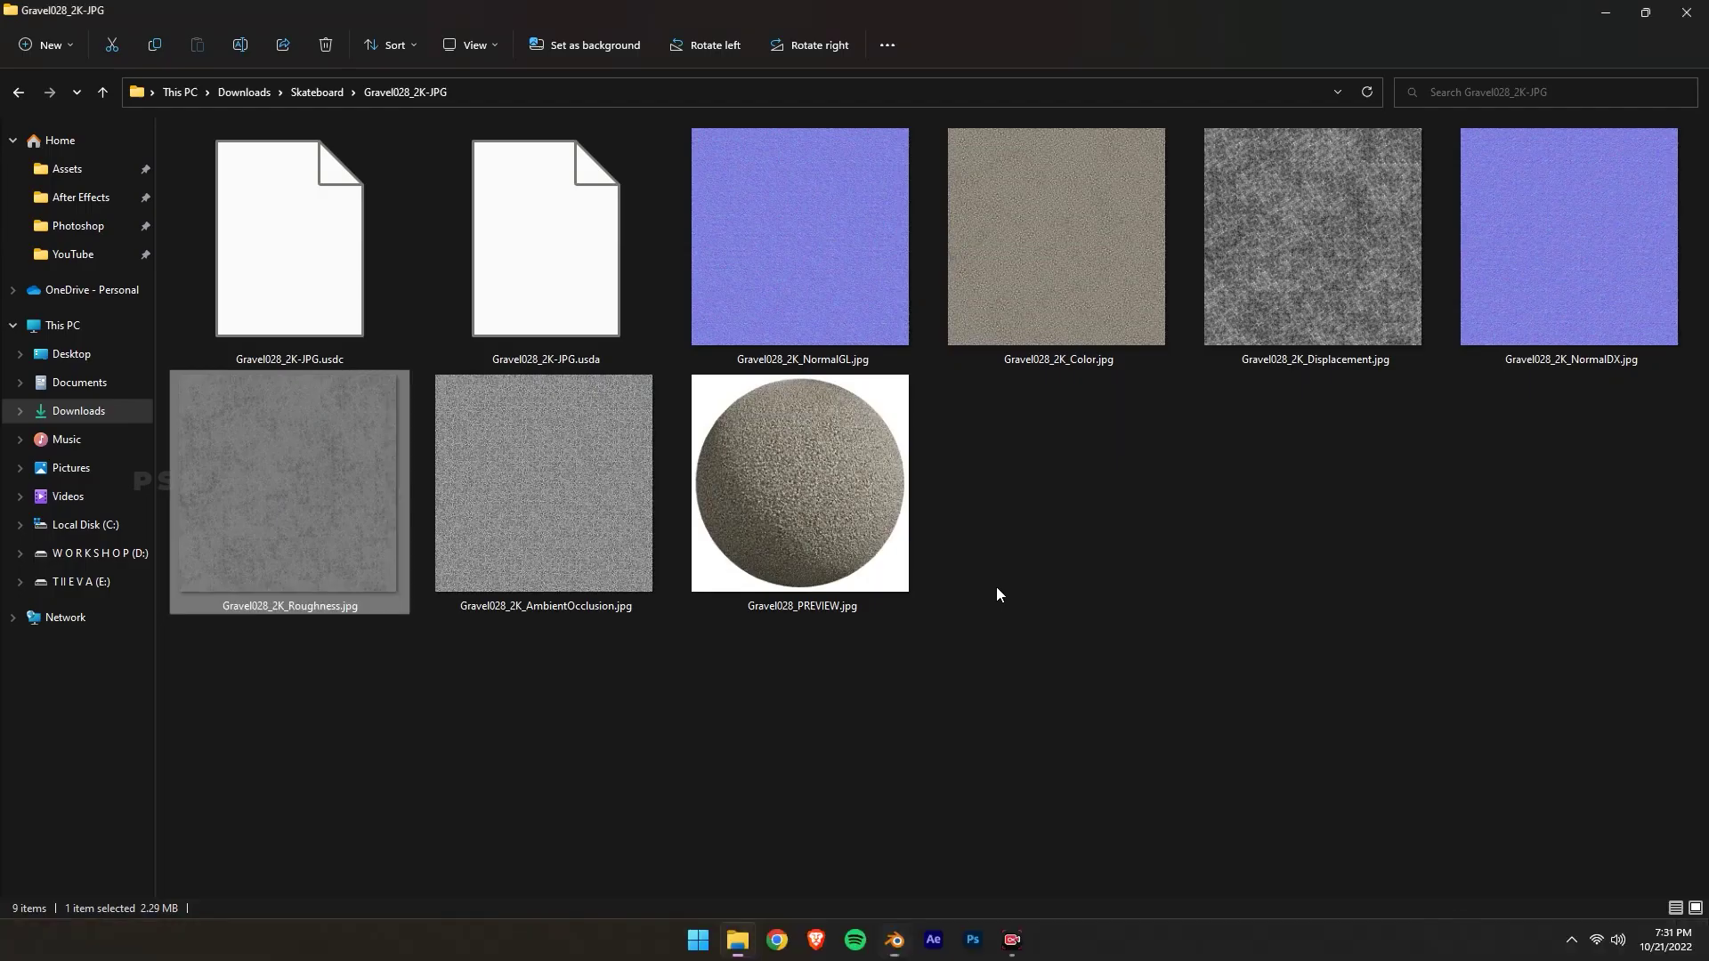
pyautogui.hotkey('alt', 'Tab')
pyautogui.moveTo(837, 289); pyautogui.dragTo(965, 741)
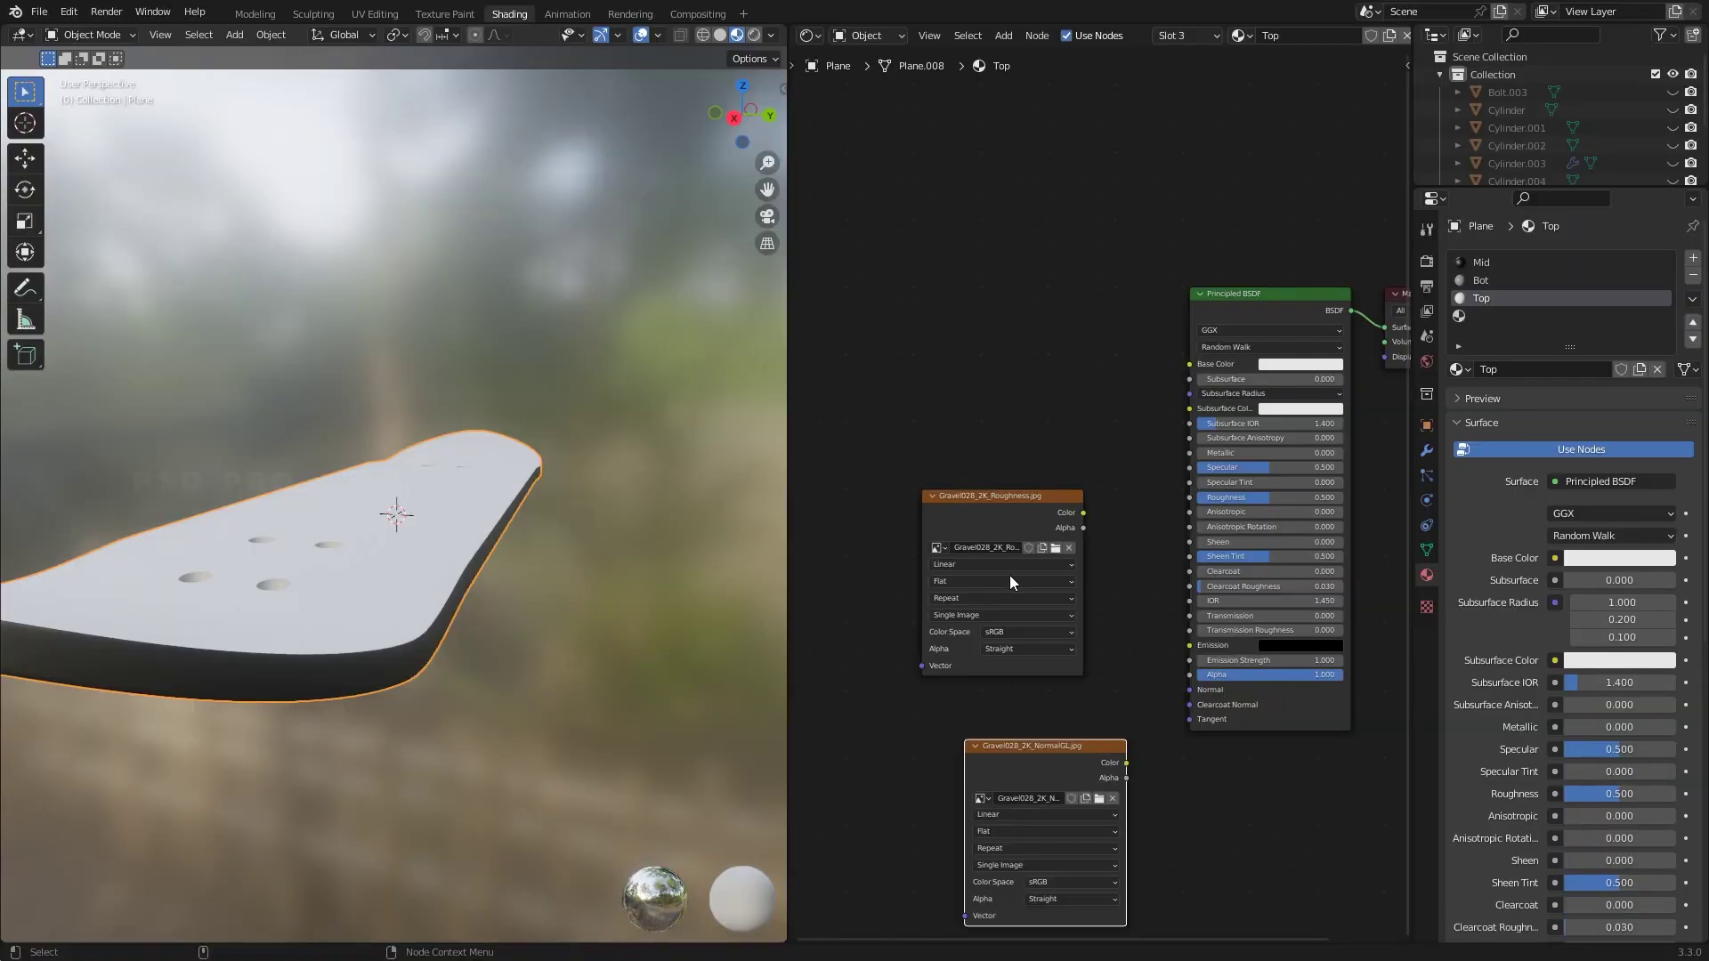
# Set the gravel normal texture's color space to Non-Color, then collapse and align both gravel image nodes
pyautogui.click(1070, 883)
pyautogui.click(1075, 836)
pyautogui.moveTo(1030, 761); pyautogui.dragTo(961, 704)
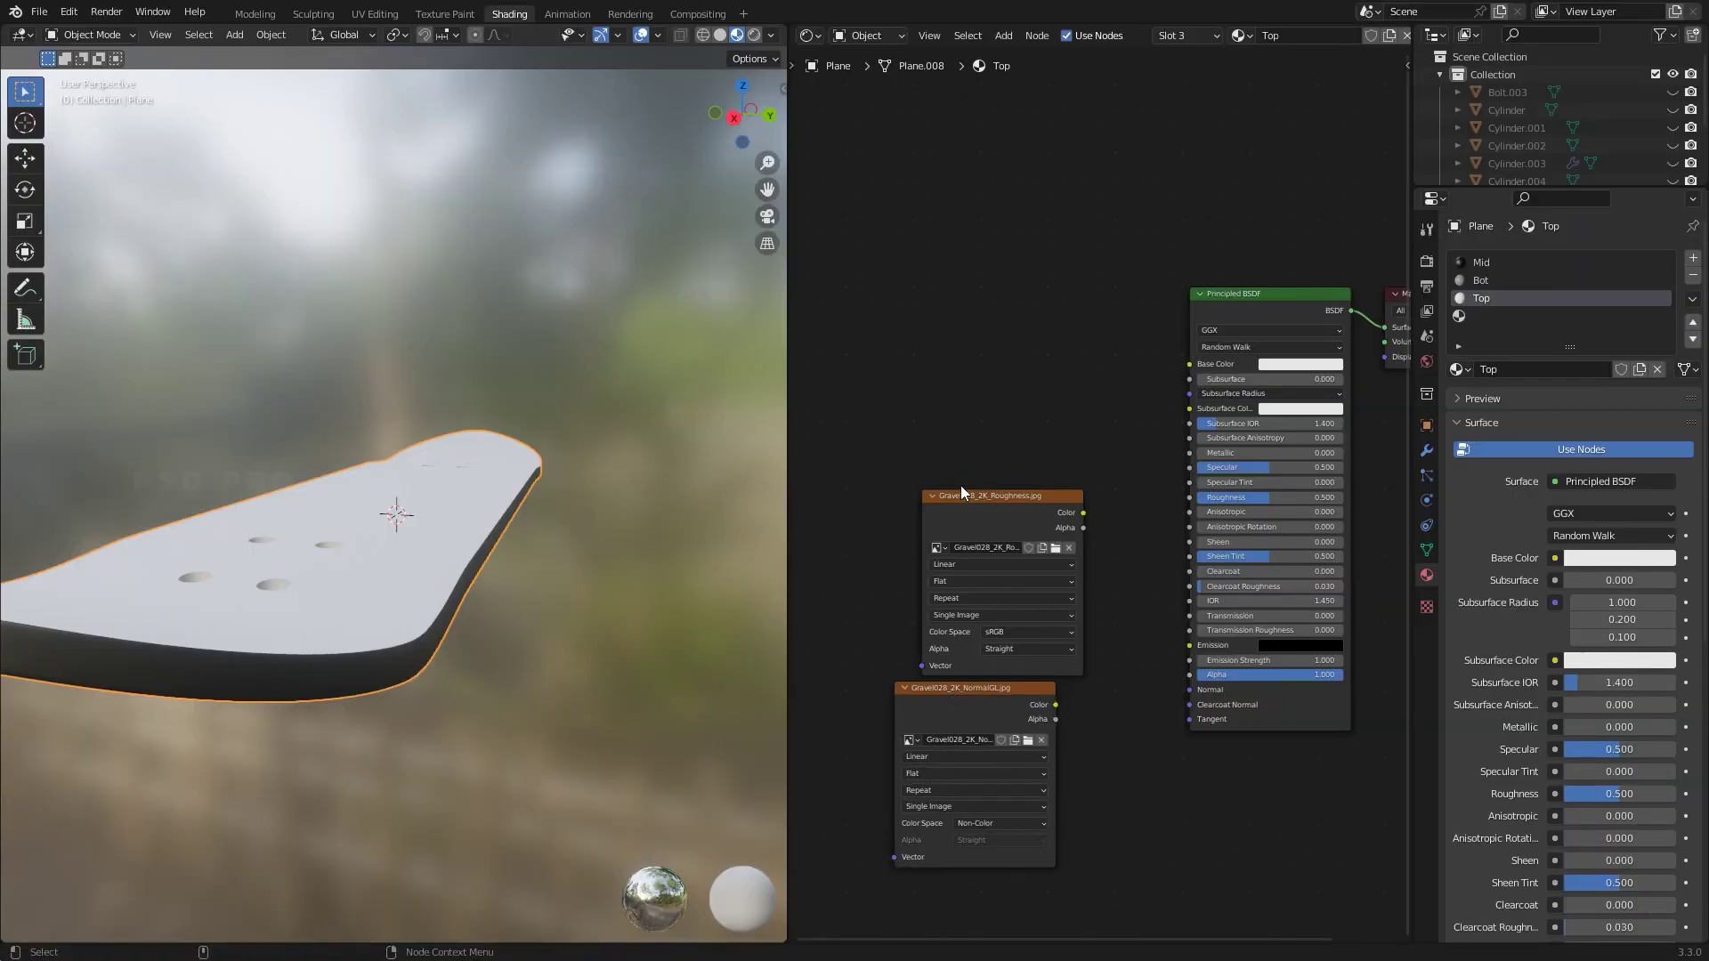
pyautogui.moveTo(950, 498); pyautogui.dragTo(913, 396)
pyautogui.click(895, 394)
pyautogui.click(905, 689)
pyautogui.click(960, 460)
# Add a mapping setup to the gravel roughness texture and link the Mapping node's Vector to the normal texture as well
pyautogui.click(938, 398)
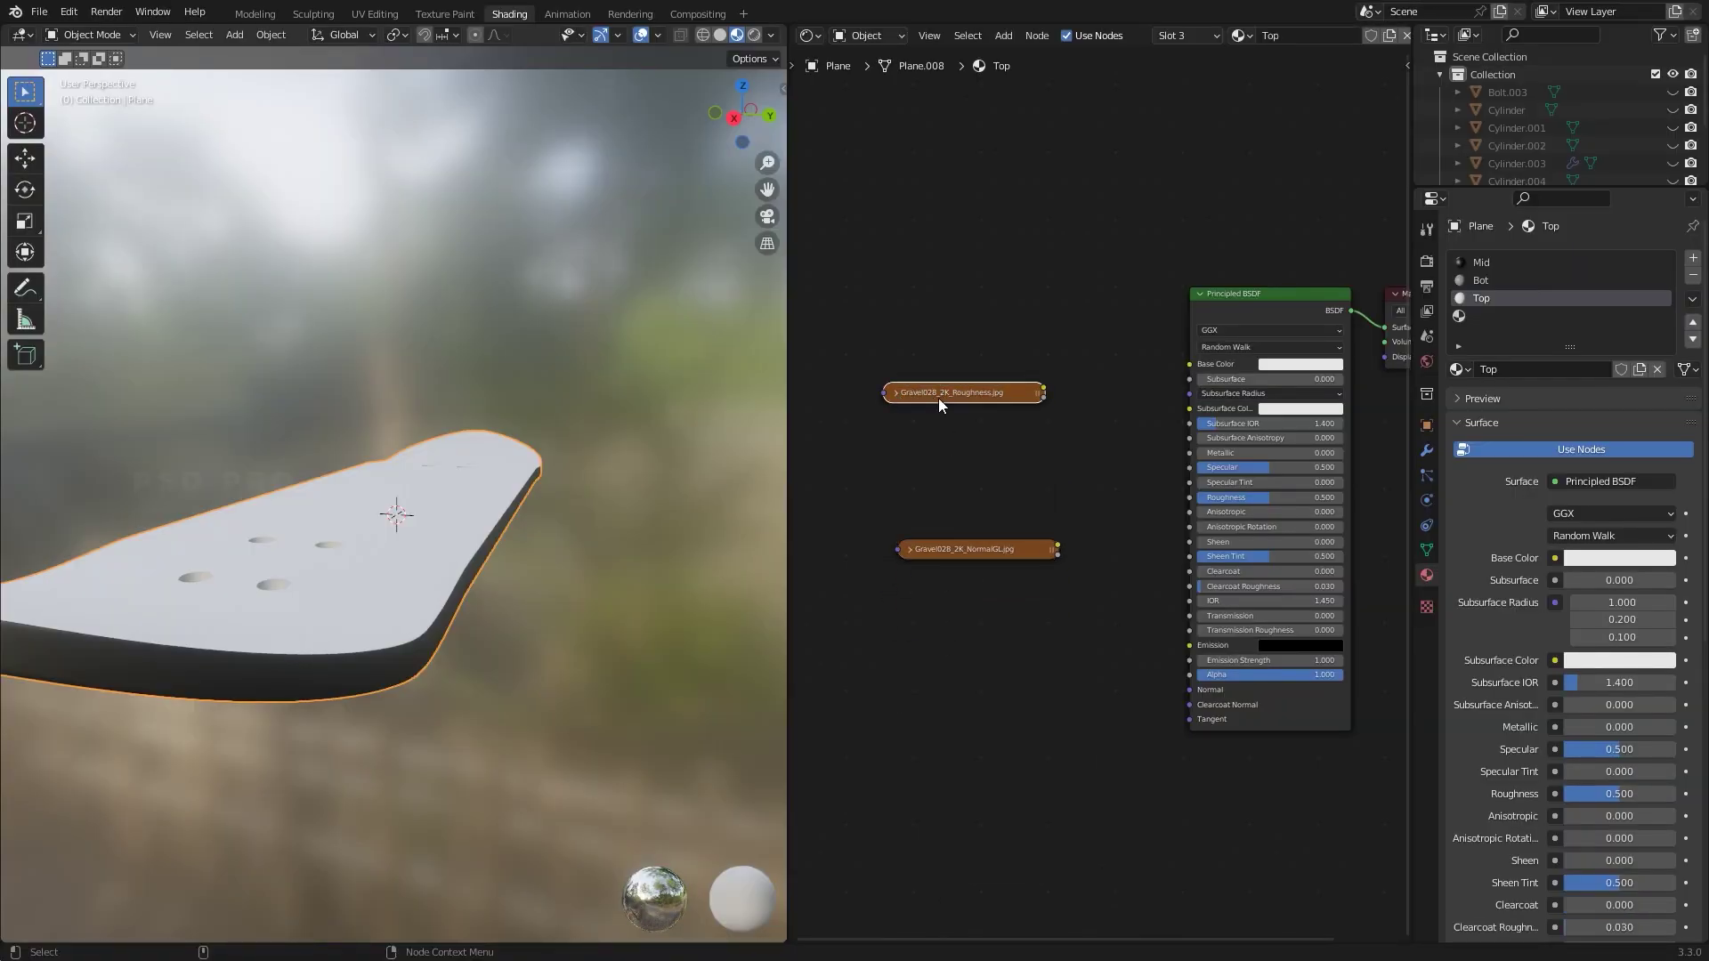
pyautogui.hotkey('ctrl', 't')
pyautogui.moveTo(857, 437); pyautogui.dragTo(897, 550)
# Add a Normal Map node and connect the gravel normal texture's color to its Color input
pyautogui.hotkey('shift', 'a')
pyautogui.click(1070, 653)
pyautogui.write('no')
pyautogui.click(1109, 702)
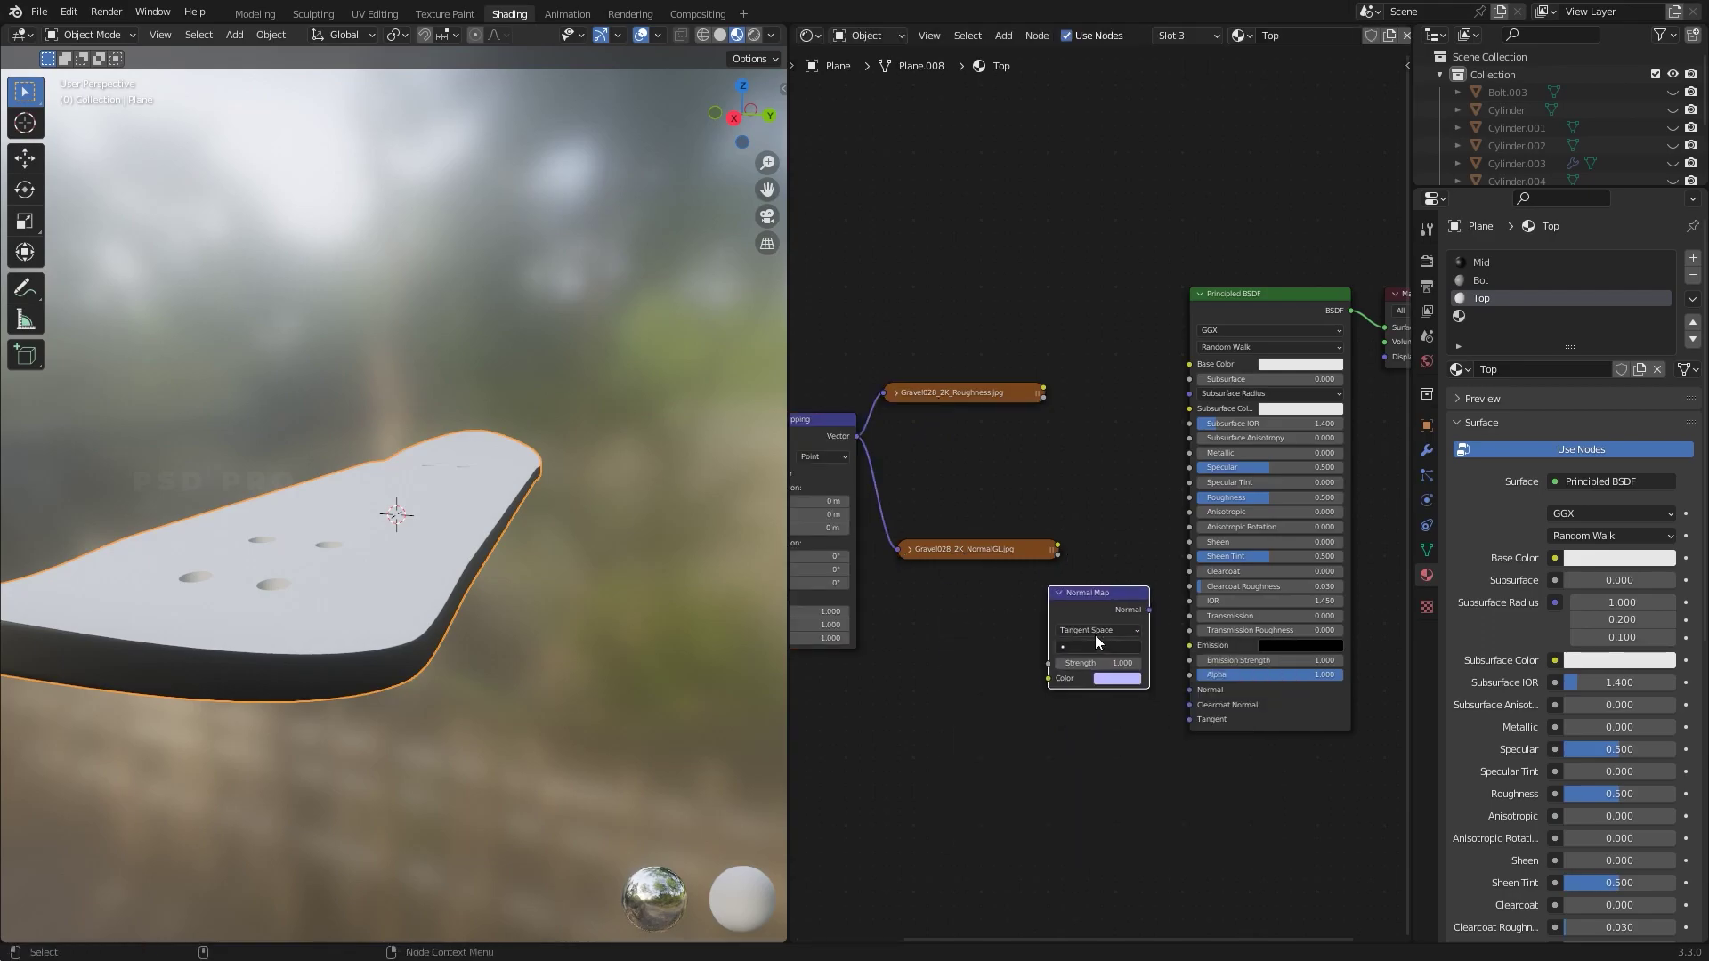
pyautogui.click(1054, 664)
# Space out the shader nodes and connect the roughness texture to Roughness and the Normal Map to Normal on the Principled BSDF
pyautogui.scroll(-1, 1086, 381)
pyautogui.moveTo(1068, 518); pyautogui.dragTo(927, 541, button='middle')
pyautogui.moveTo(1323, 272); pyautogui.dragTo(995, 839)
pyautogui.press('g')
pyautogui.click(1126, 825)
pyautogui.click(1059, 730)
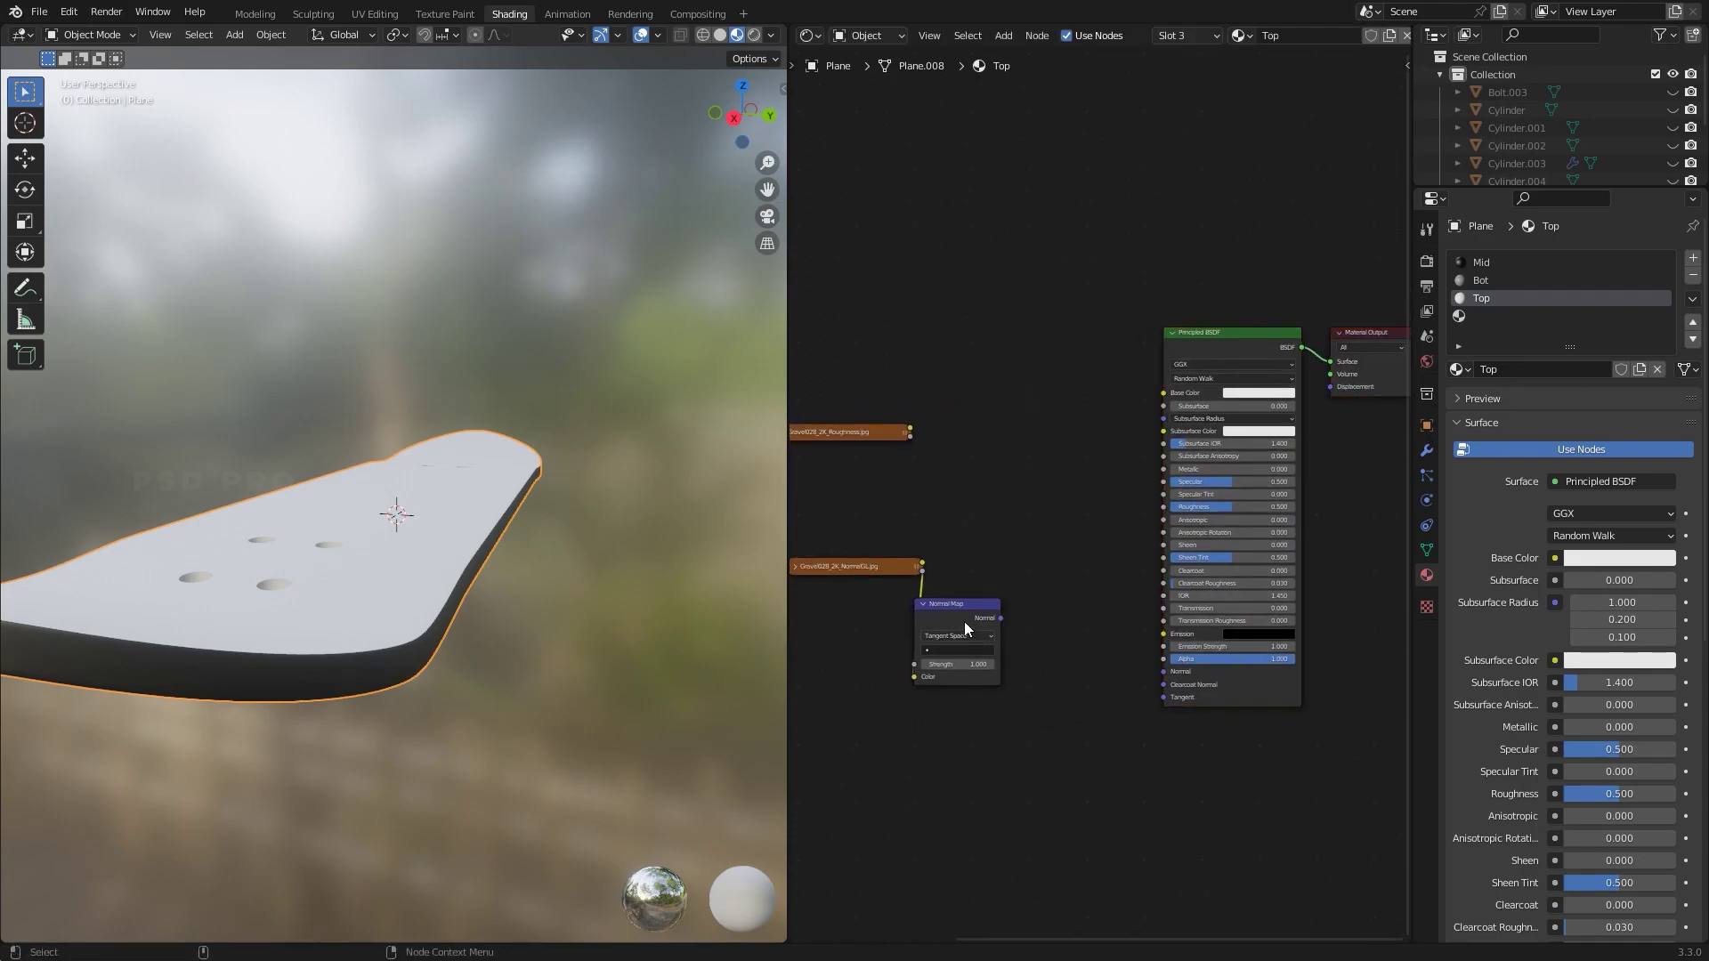
pyautogui.moveTo(964, 623); pyautogui.dragTo(1026, 601)
pyautogui.moveTo(1164, 503); pyautogui.dragTo(1164, 506)
pyautogui.moveTo(1062, 596); pyautogui.dragTo(1163, 671)
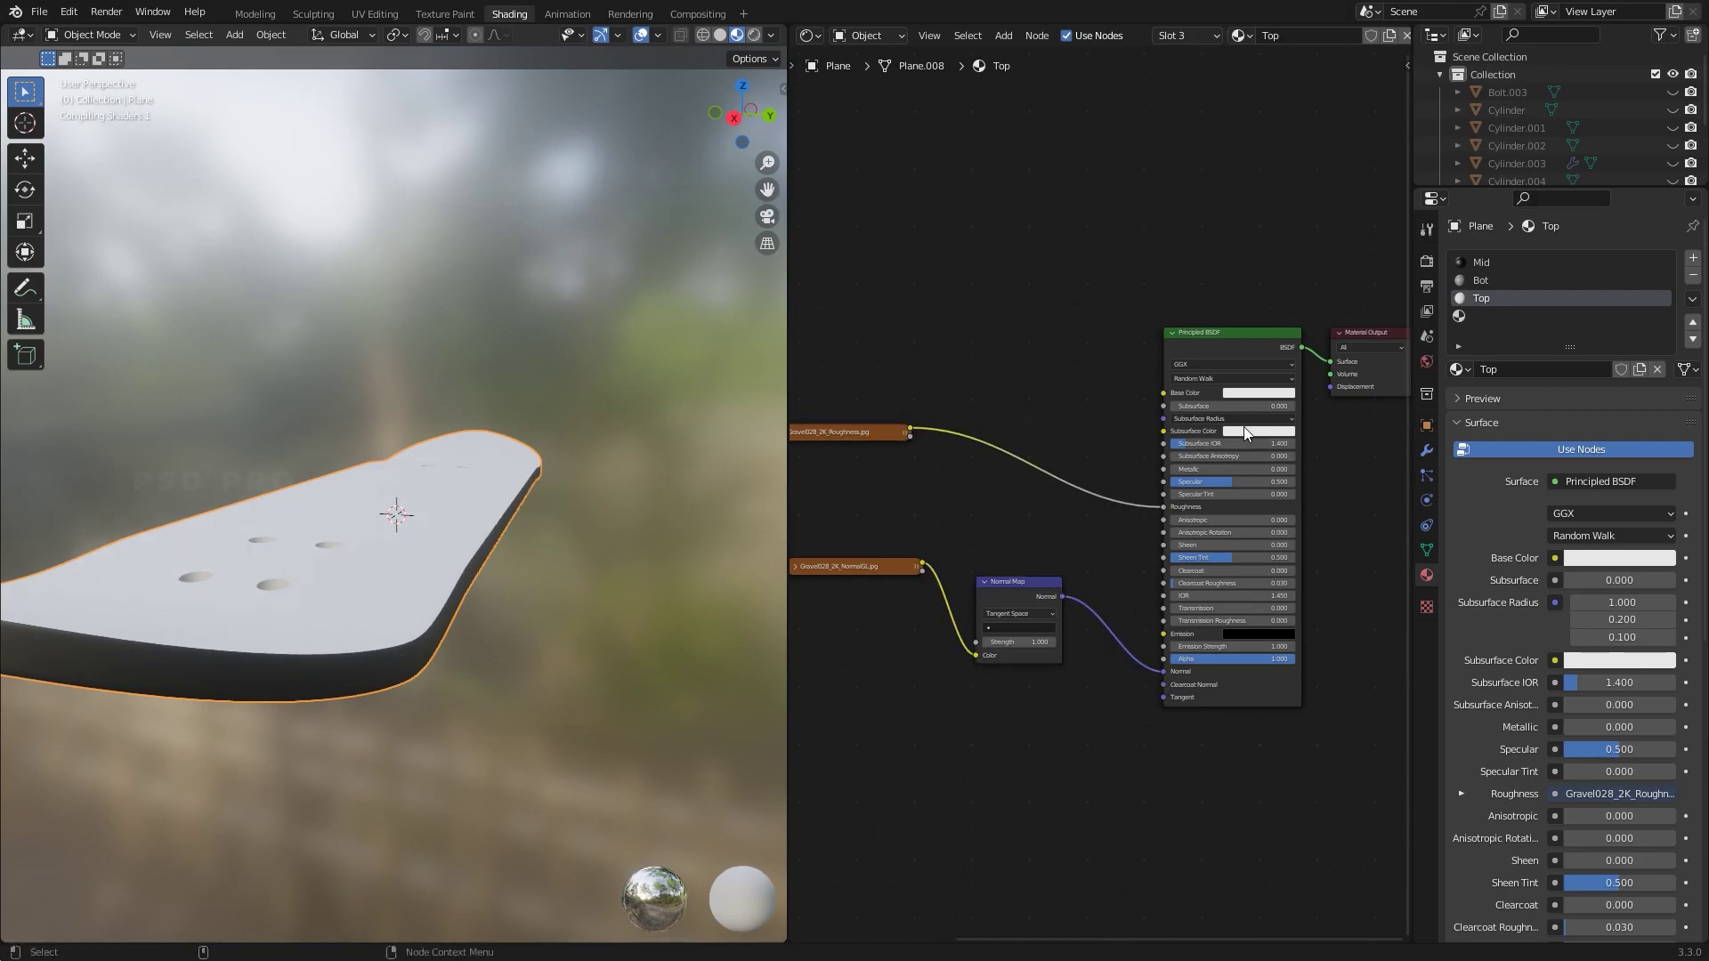
# Set the Top material's Base Color to black and its Specular to 0.059 on the Principled BSDF
pyautogui.click(1246, 390)
pyautogui.moveTo(1310, 285); pyautogui.dragTo(1310, 311)
pyautogui.moveTo(587, 427); pyautogui.dragTo(685, 568, button='middle')
pyautogui.moveTo(963, 685); pyautogui.dragTo(1223, 622, button='middle')
pyautogui.moveTo(979, 570); pyautogui.dragTo(1093, 569)
pyautogui.click(623, 583)
pyautogui.moveTo(623, 583); pyautogui.dragTo(437, 583, button='middle')
pyautogui.moveTo(1232, 660); pyautogui.dragTo(952, 647, button='middle')
pyautogui.moveTo(1209, 419); pyautogui.dragTo(1151, 419)
pyautogui.moveTo(587, 685); pyautogui.dragTo(258, 678, button='middle')
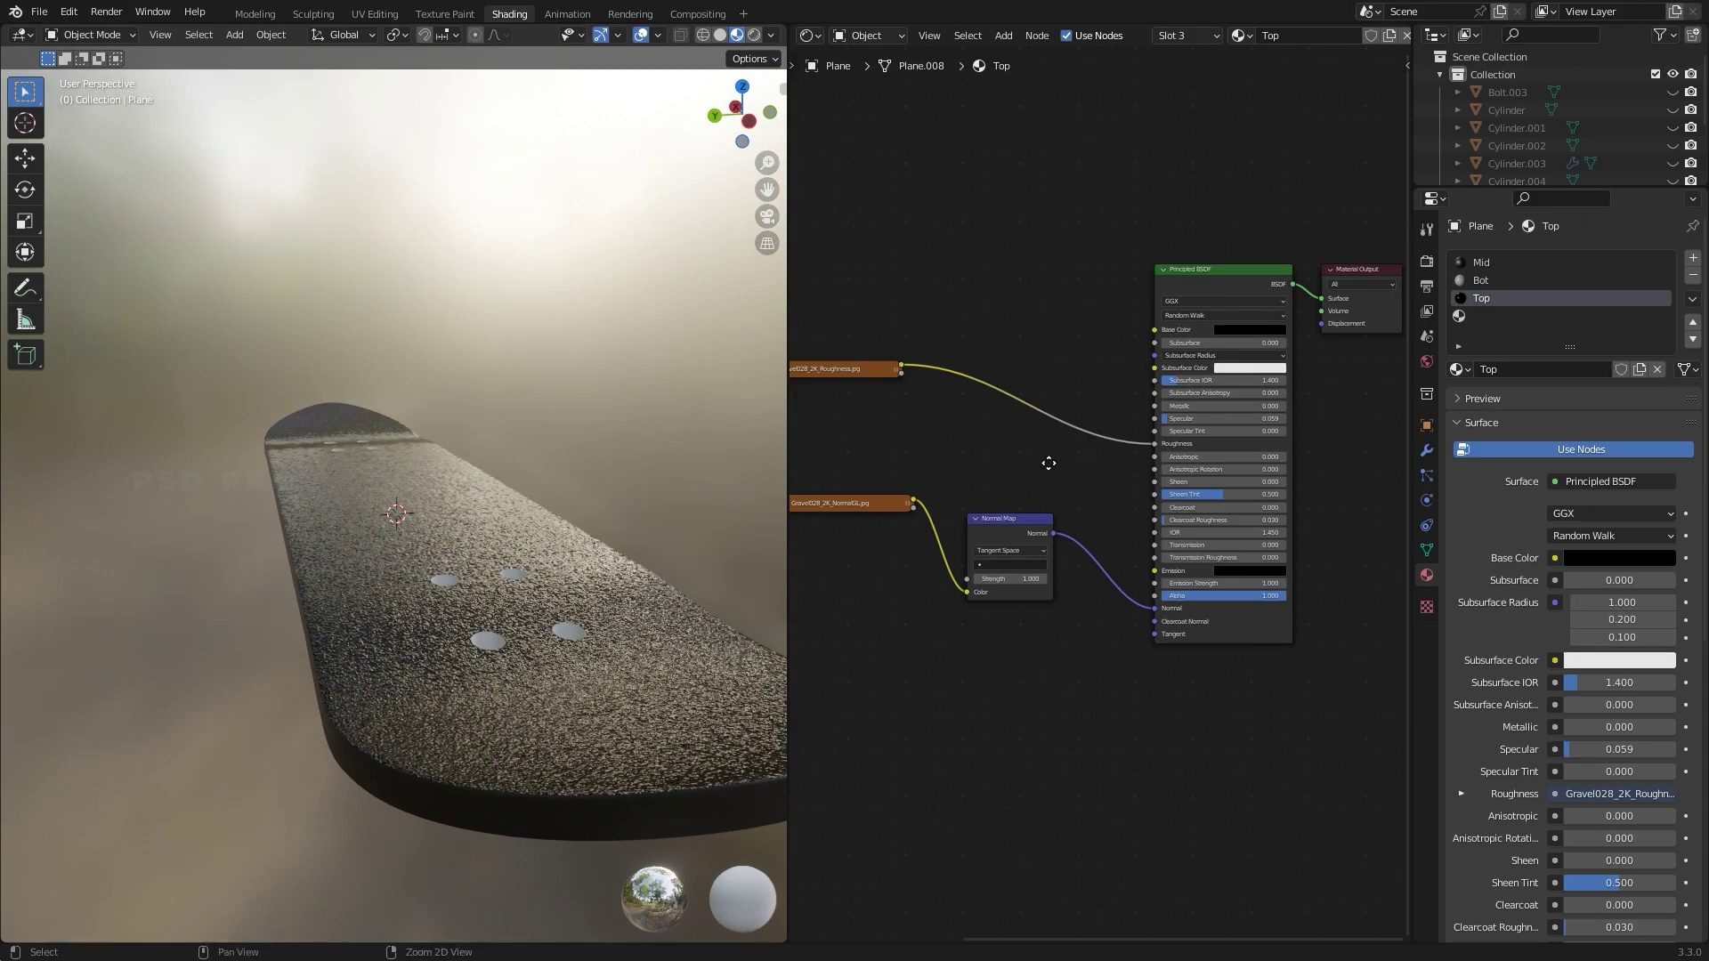
# Adjust the Normal Map strength of the Top material and inspect the gravel surface around the deck
pyautogui.moveTo(1051, 465); pyautogui.dragTo(1050, 573, button='middle')
pyautogui.moveTo(740, 596); pyautogui.dragTo(623, 436, button='middle')
pyautogui.moveTo(992, 688); pyautogui.dragTo(1042, 688)
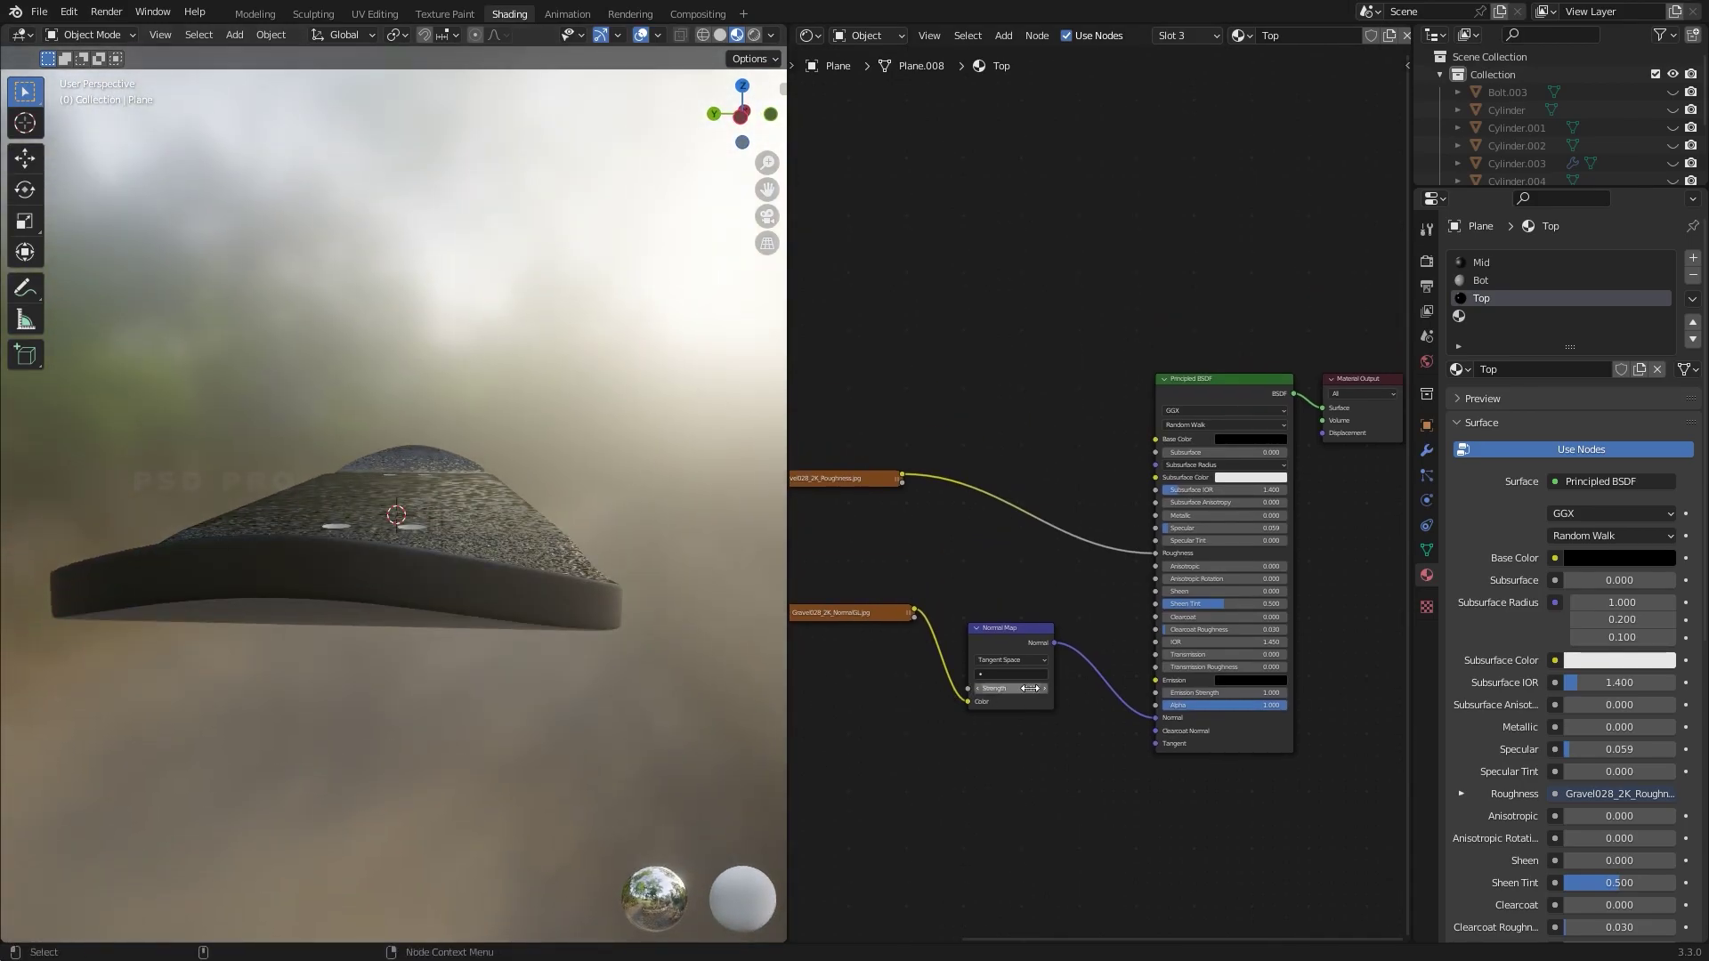
pyautogui.moveTo(774, 726); pyautogui.dragTo(451, 696, button='middle')
pyautogui.click(478, 484)
pyautogui.scroll(3, 499, 561)
pyautogui.keyDown('shift'); pyautogui.moveTo(500, 562); pyautogui.dragTo(626, 715, button='middle'); pyautogui.keyUp('shift')
pyautogui.press('Tab')
pyautogui.press('Tab')
# Make Bot the active material, then switch to File Explorer and open the Wood058_2K-JPG folder inside Skateboard
pyautogui.click(1499, 285)
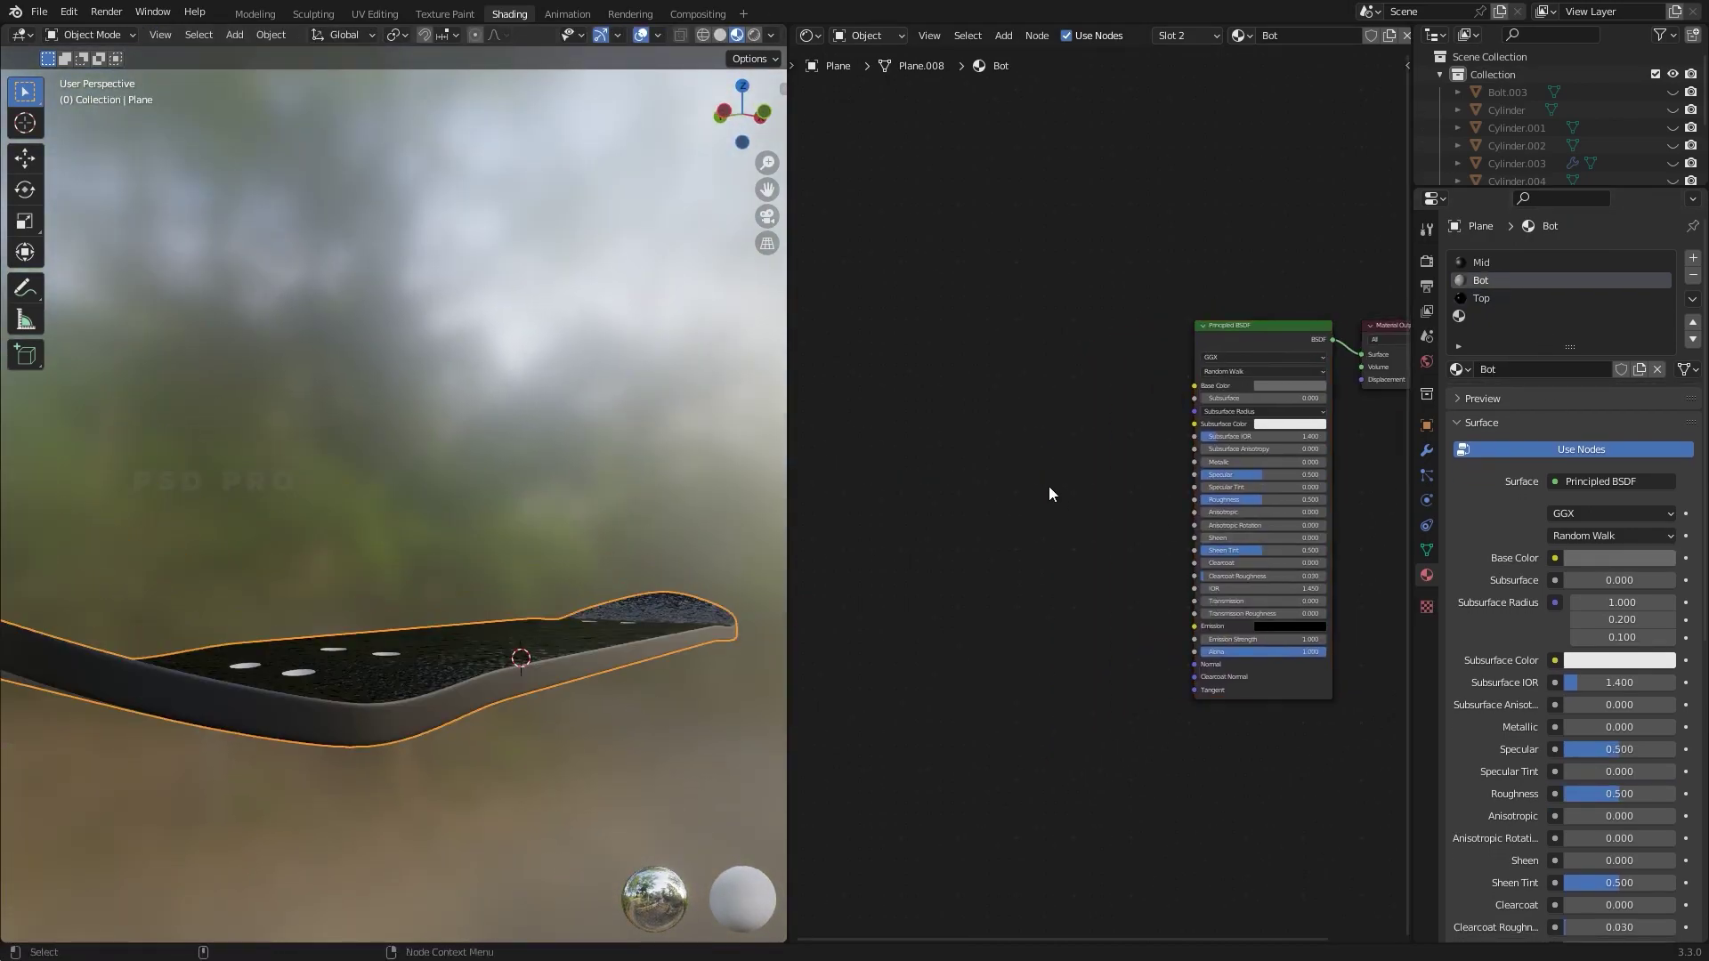
pyautogui.hotkey('alt', 'Tab')
pyautogui.click(320, 93)
pyautogui.scroll(-2, 1136, 763)
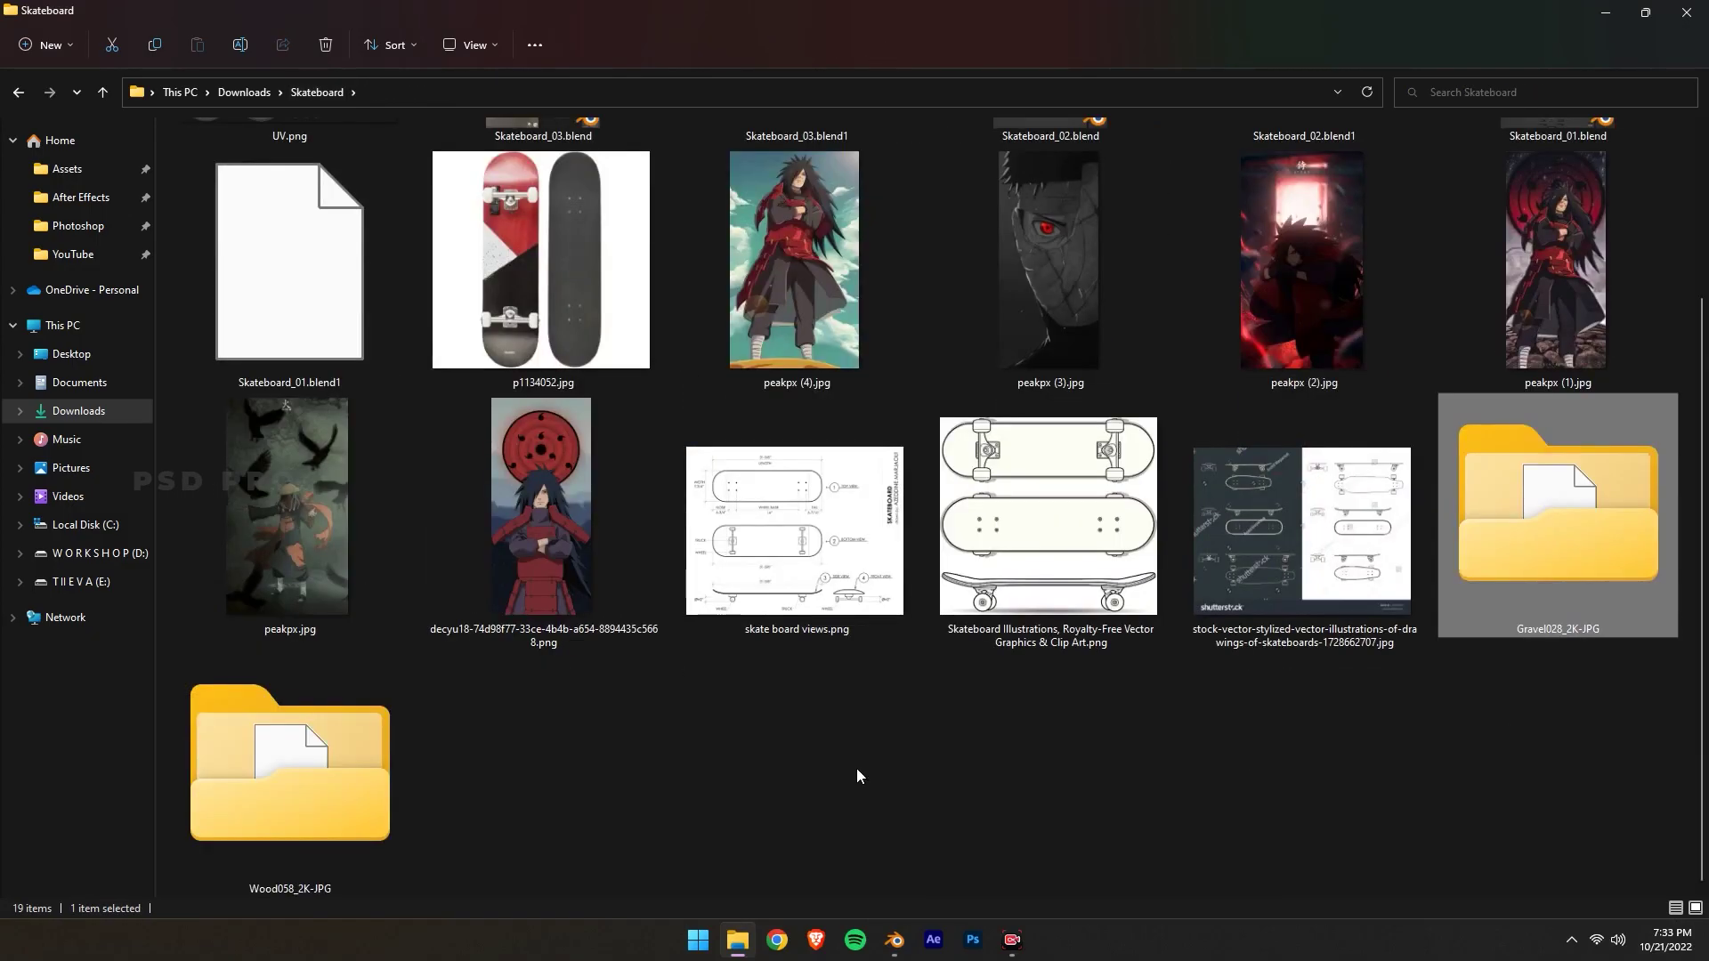
pyautogui.doubleClick(286, 778)
# Show the wood texture files as smaller icons and remove their date grouping
pyautogui.rightClick(441, 507)
pyautogui.moveTo(623, 522)
pyautogui.click(744, 554)
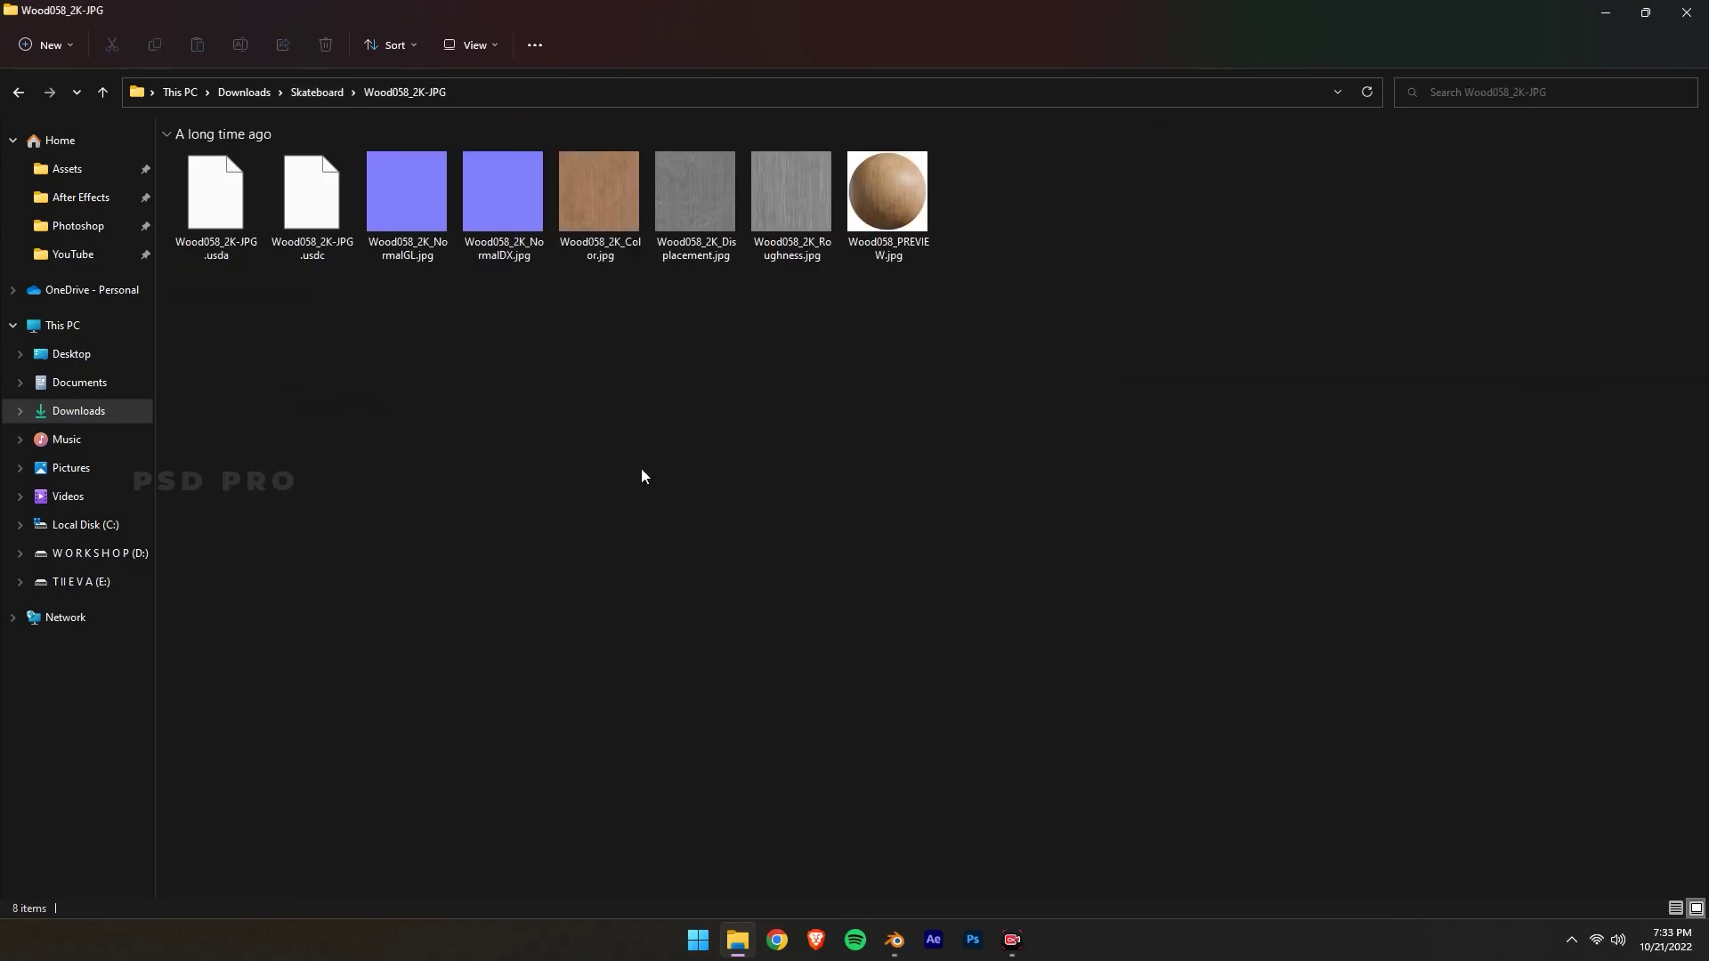
pyautogui.rightClick(641, 468)
pyautogui.moveTo(747, 543)
pyautogui.click(934, 661)
# Add the Wood058_2K Color, Roughness and NormalGL images as texture nodes to the Bot material in Blender
pyautogui.click(590, 233)
pyautogui.hotkey('alt', 'Tab')
pyautogui.moveTo(759, 440); pyautogui.dragTo(936, 426)
pyautogui.hotkey('alt', 'Tab')
pyautogui.click(681, 201)
pyautogui.moveTo(812, 227); pyautogui.dragTo(831, 417)
pyautogui.hotkey('alt', 'Tab')
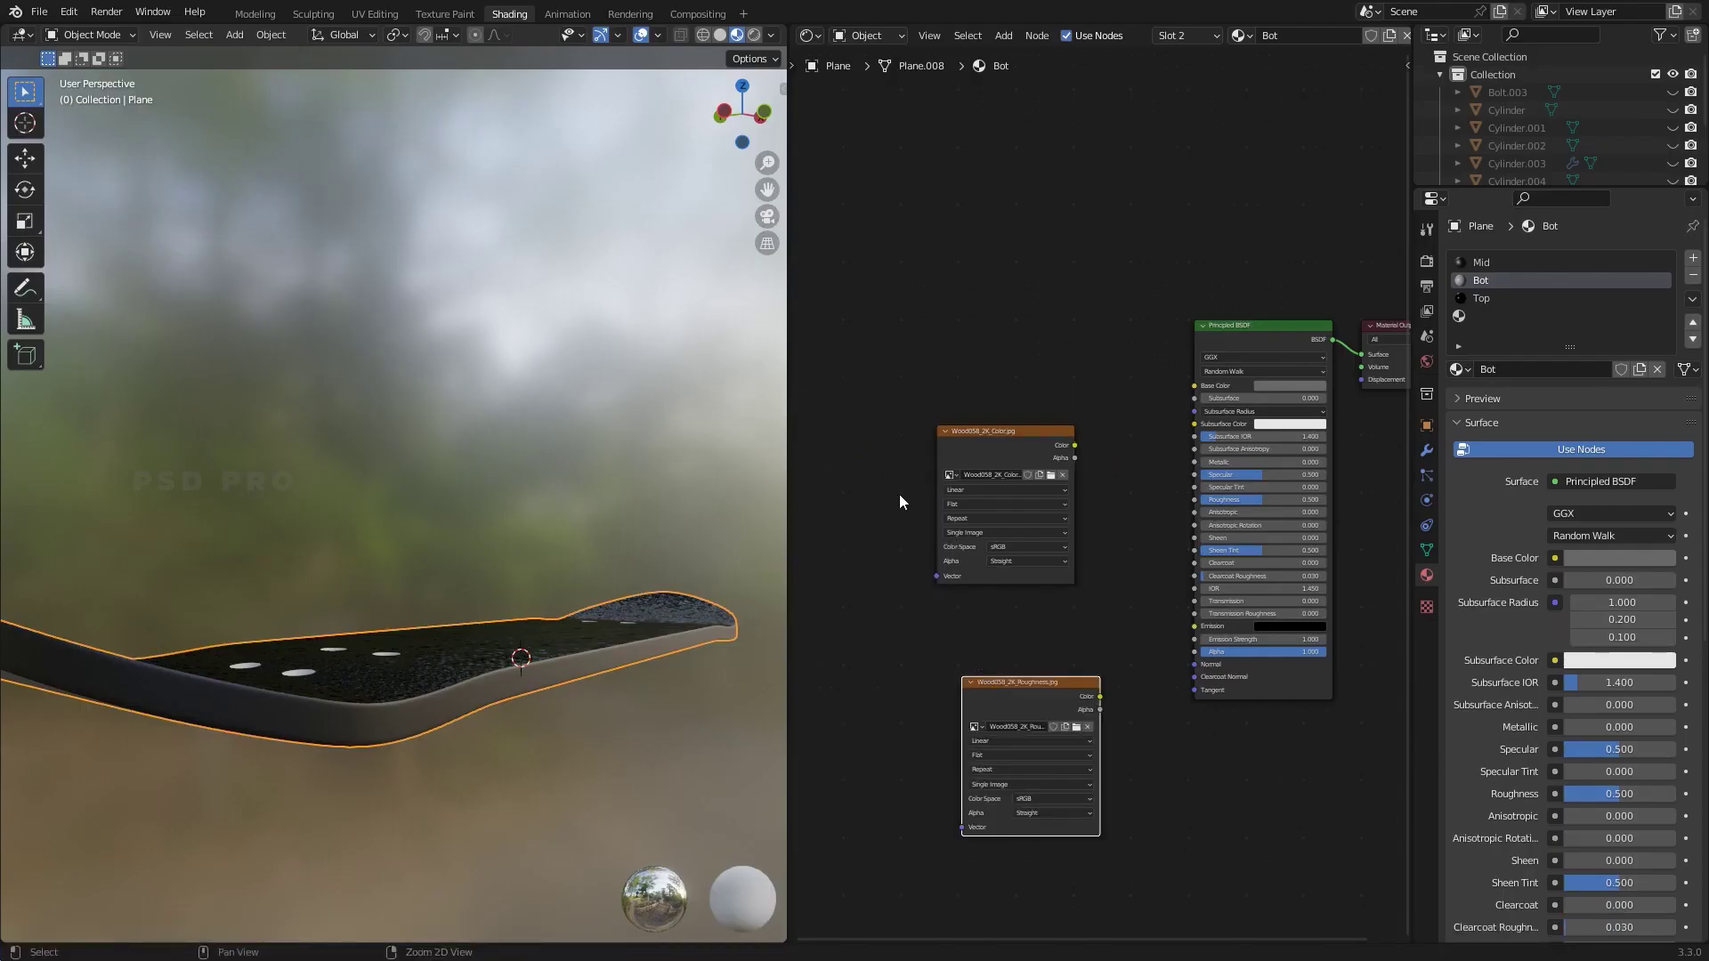
pyautogui.hotkey('alt', 'Tab')
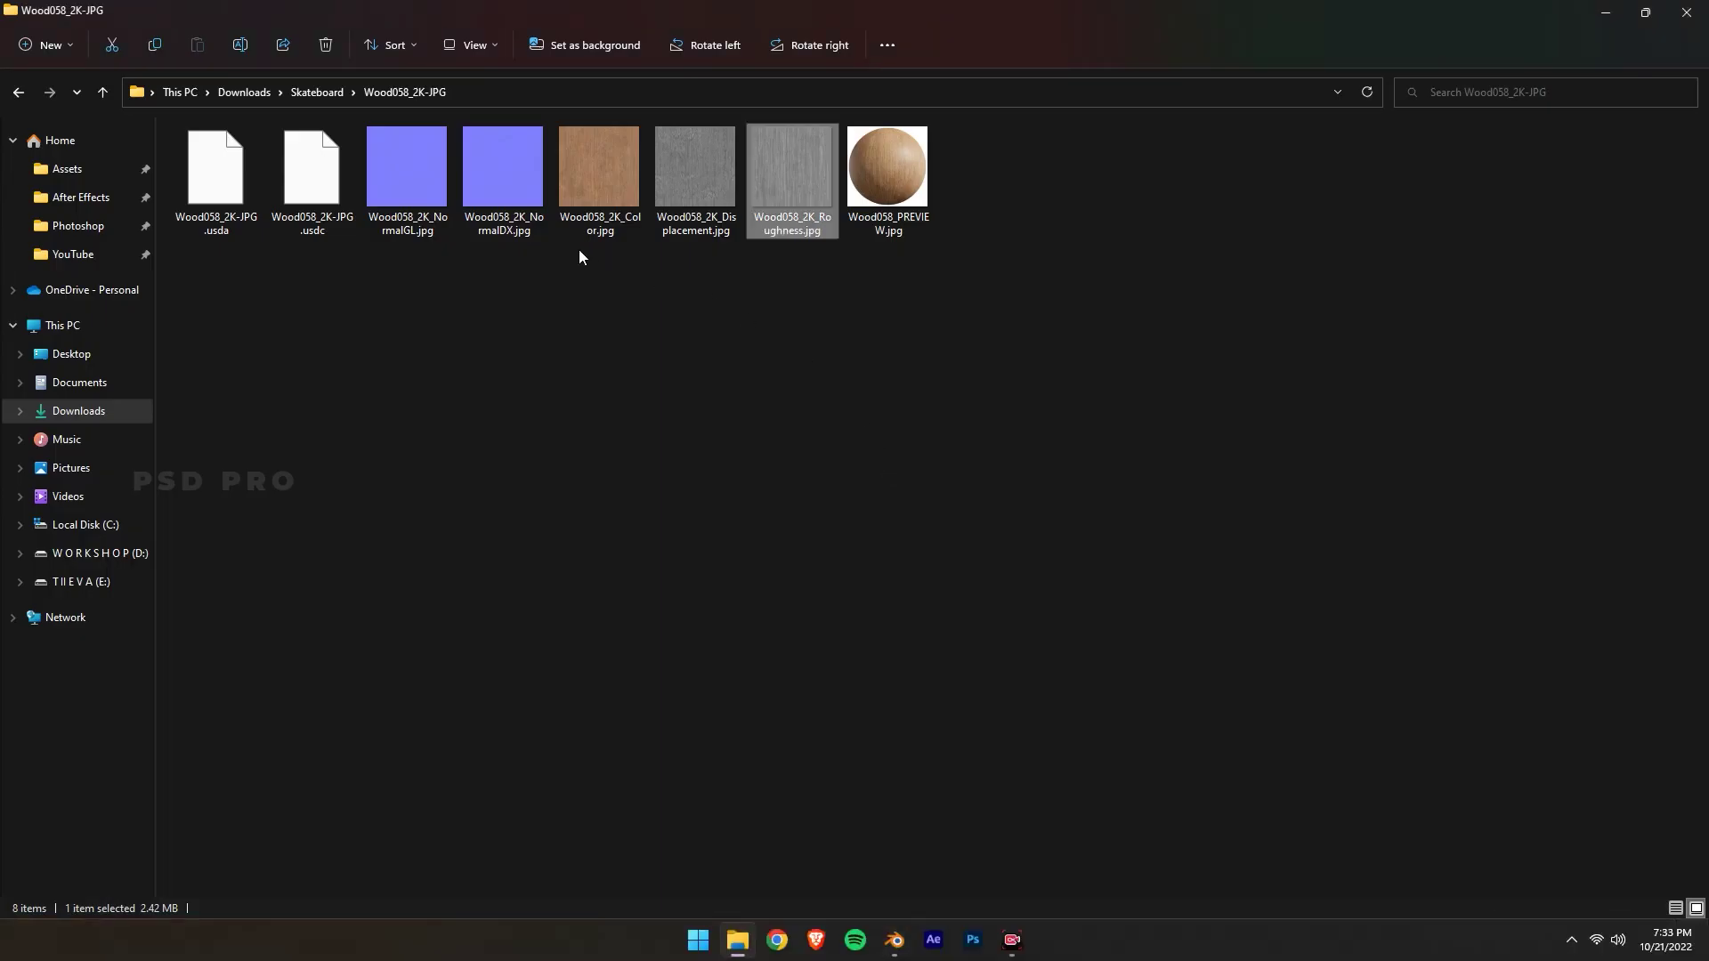
pyautogui.hotkey('alt', 'Tab')
pyautogui.moveTo(1064, 684); pyautogui.dragTo(1181, 780)
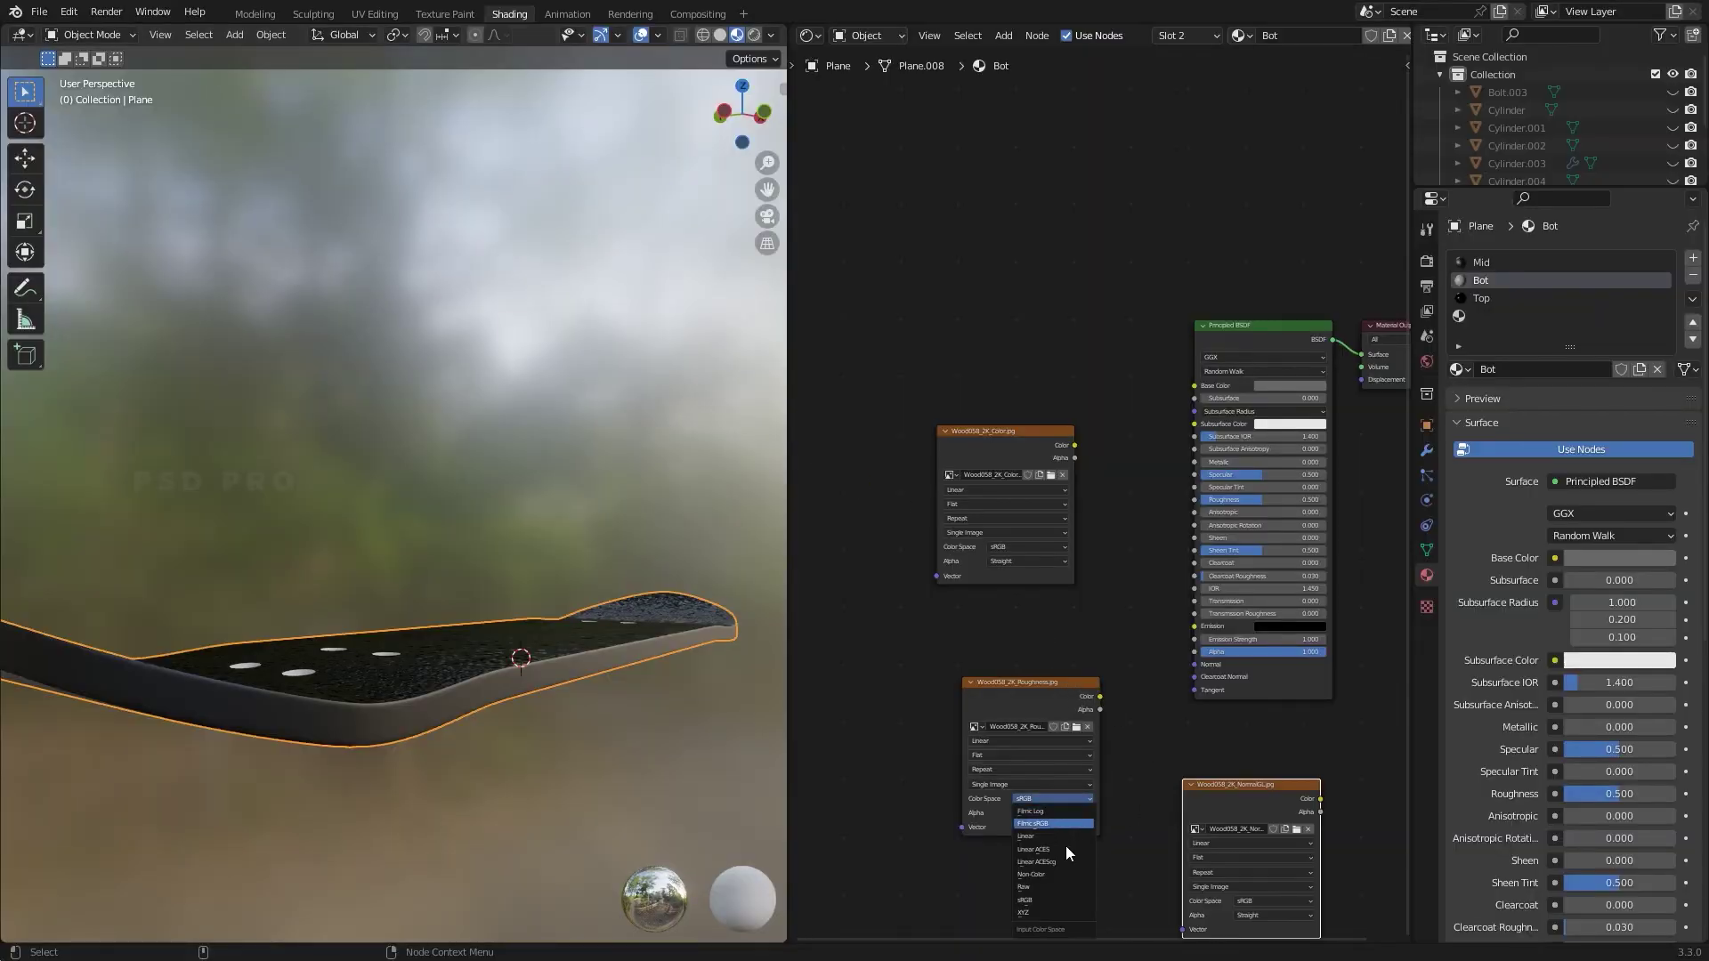
# Set the wood roughness and normal textures to Non-Color, then collapse and stack all three image nodes
pyautogui.click(1051, 872)
pyautogui.click(1276, 900)
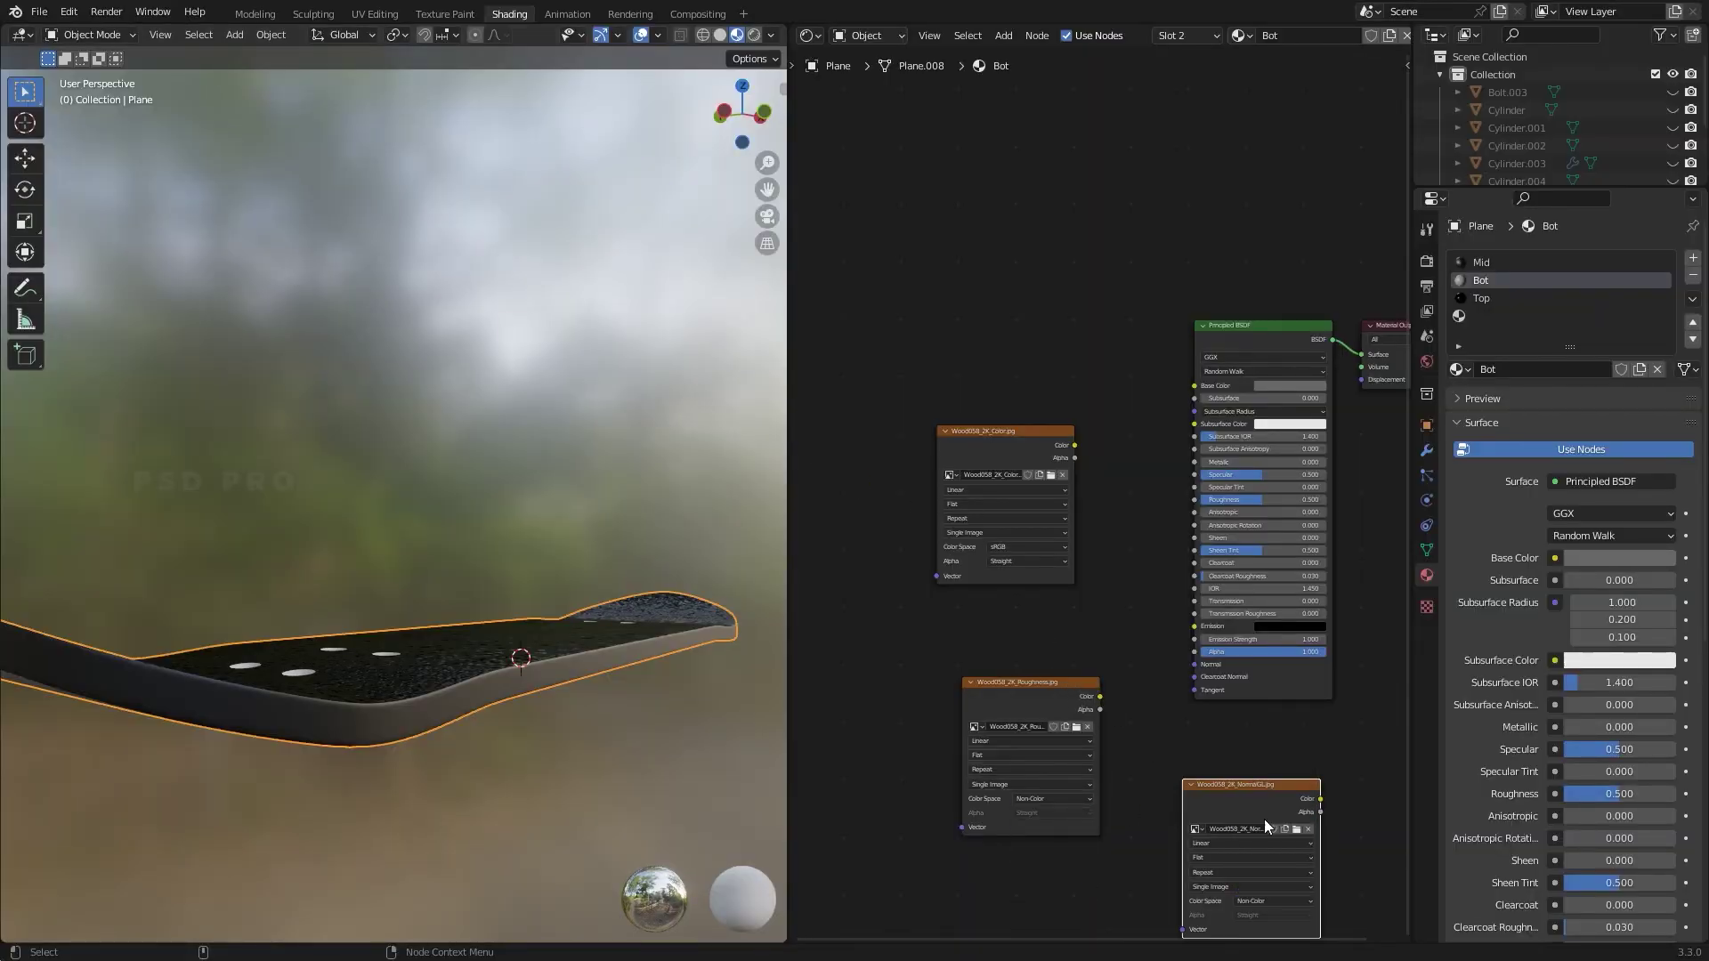
pyautogui.click(1190, 784)
pyautogui.click(970, 682)
pyautogui.moveTo(997, 678); pyautogui.dragTo(972, 625)
pyautogui.click(963, 438)
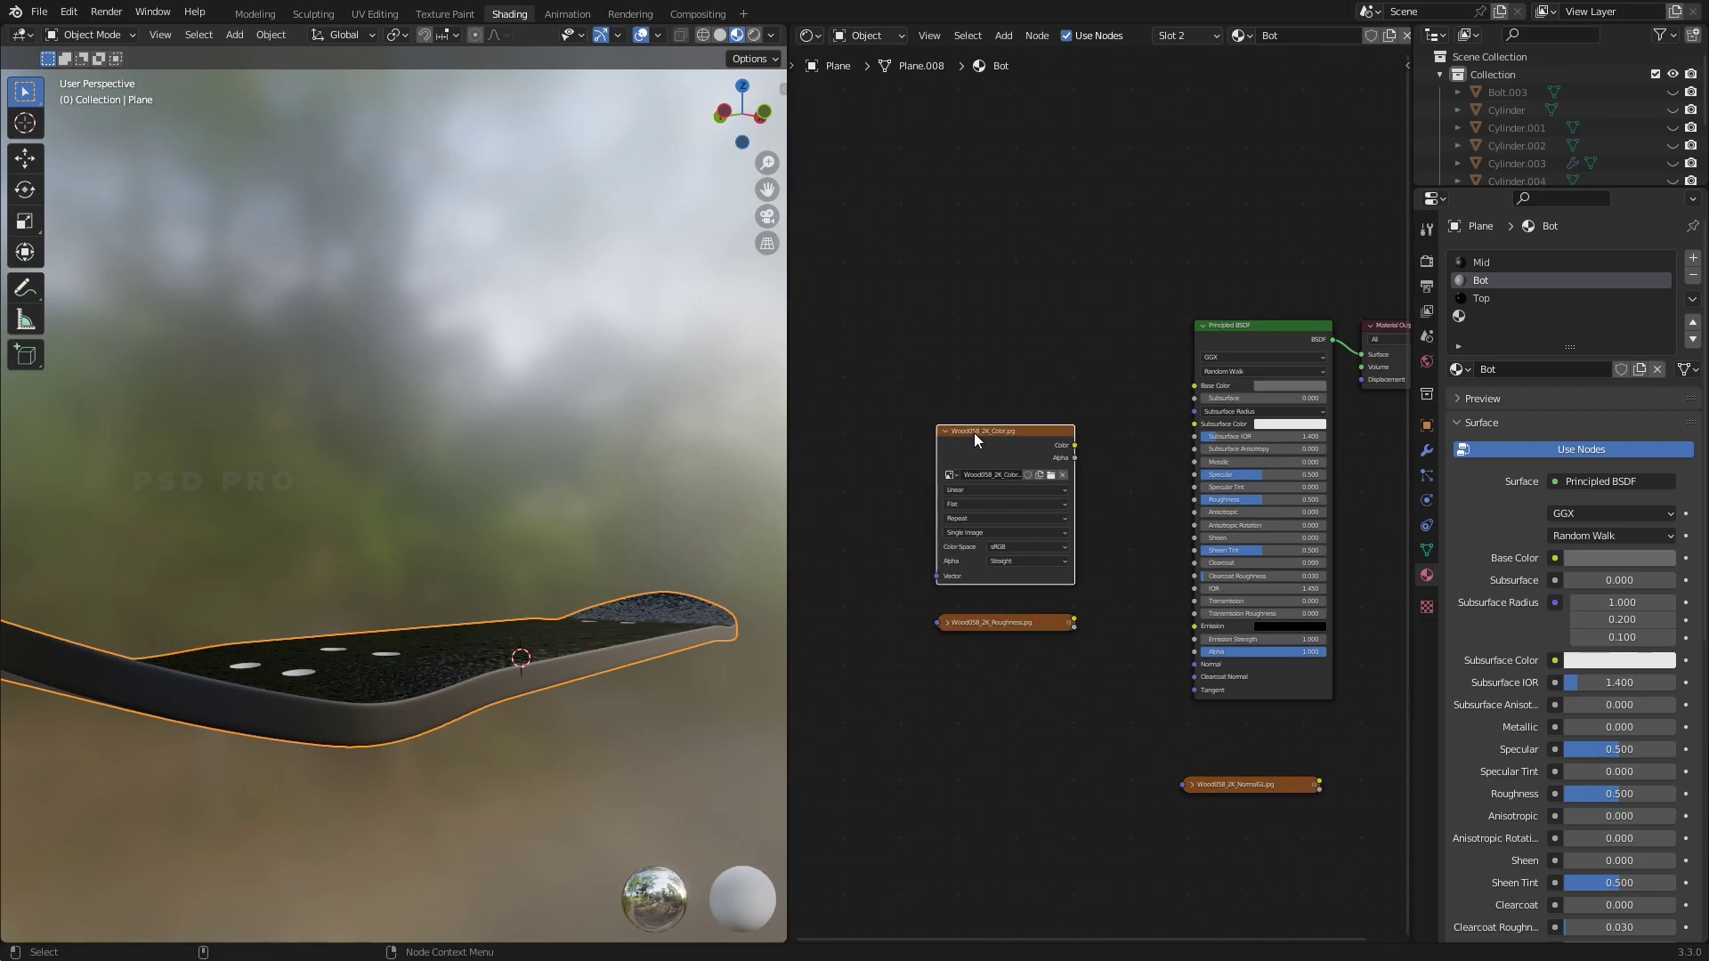
pyautogui.press('h')
pyautogui.moveTo(974, 429); pyautogui.dragTo(956, 405)
pyautogui.moveTo(994, 622); pyautogui.dragTo(978, 476)
pyautogui.moveTo(1205, 785); pyautogui.dragTo(948, 544)
# Add a mapping setup to the wood color texture and link the Mapping node's Vector to the roughness and normal textures
pyautogui.click(942, 412)
pyautogui.hotkey('ctrl', 't')
pyautogui.moveTo(896, 443); pyautogui.dragTo(921, 460)
pyautogui.press('Escape')
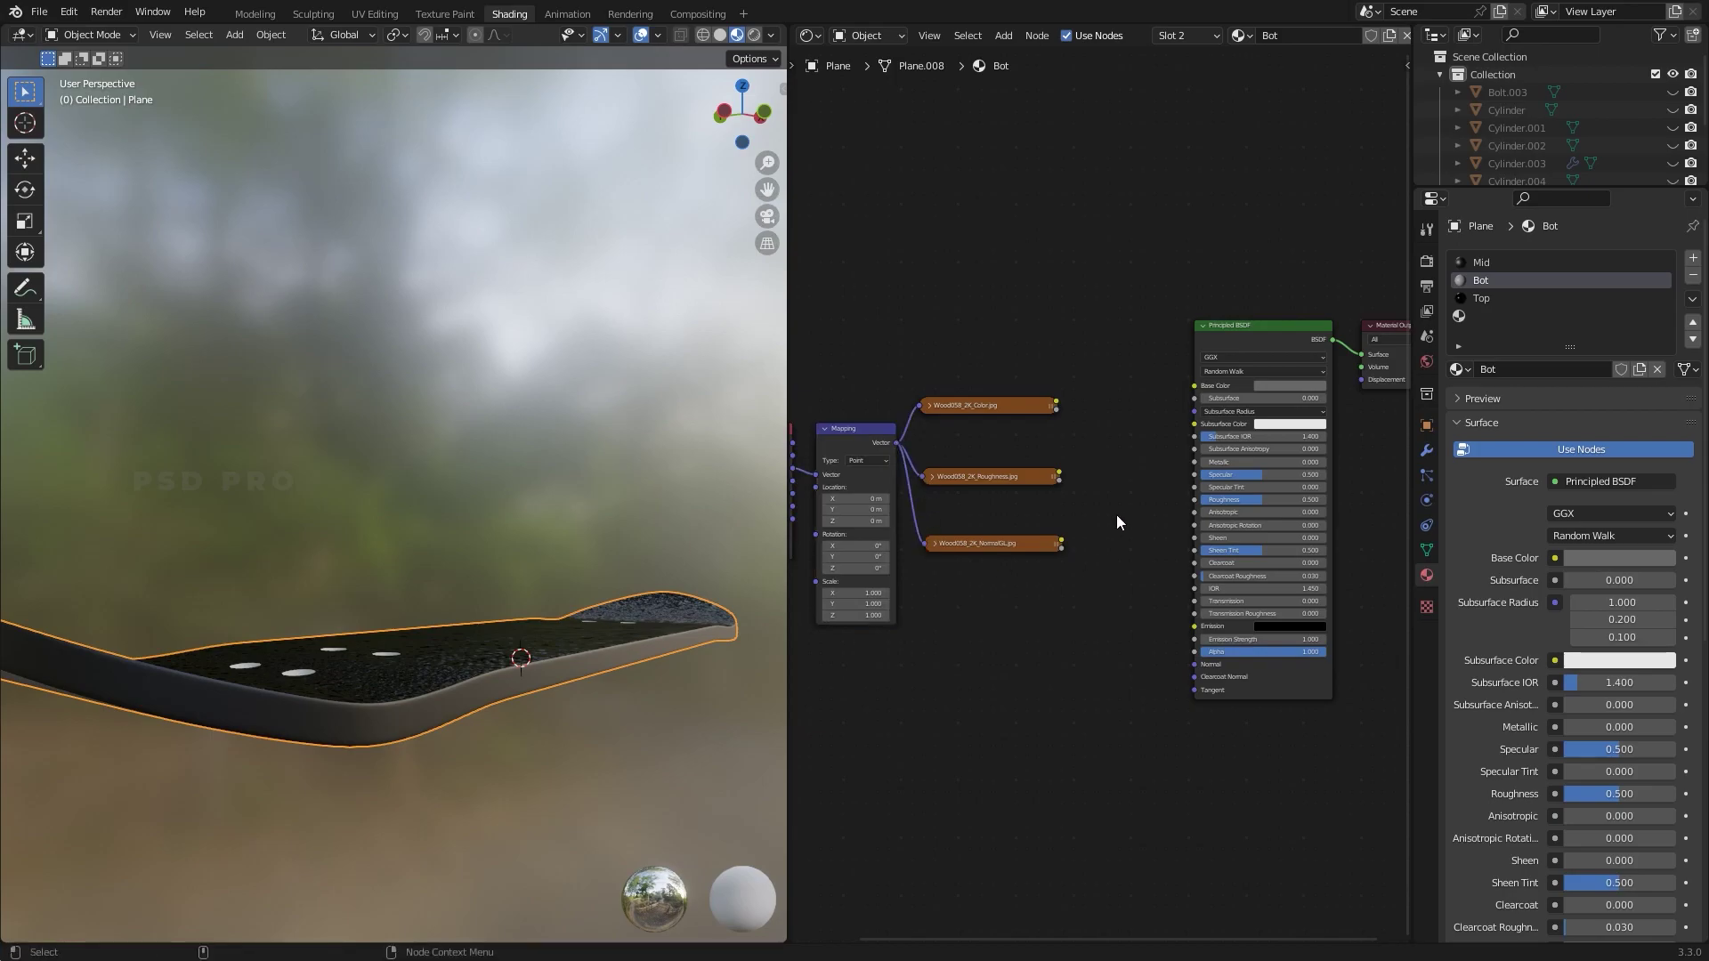
# Connect wood color to Base Color, roughness to Roughness, and the normal texture to Normal through a Normal Map node's Strength input
pyautogui.moveTo(1182, 400); pyautogui.dragTo(1183, 397)
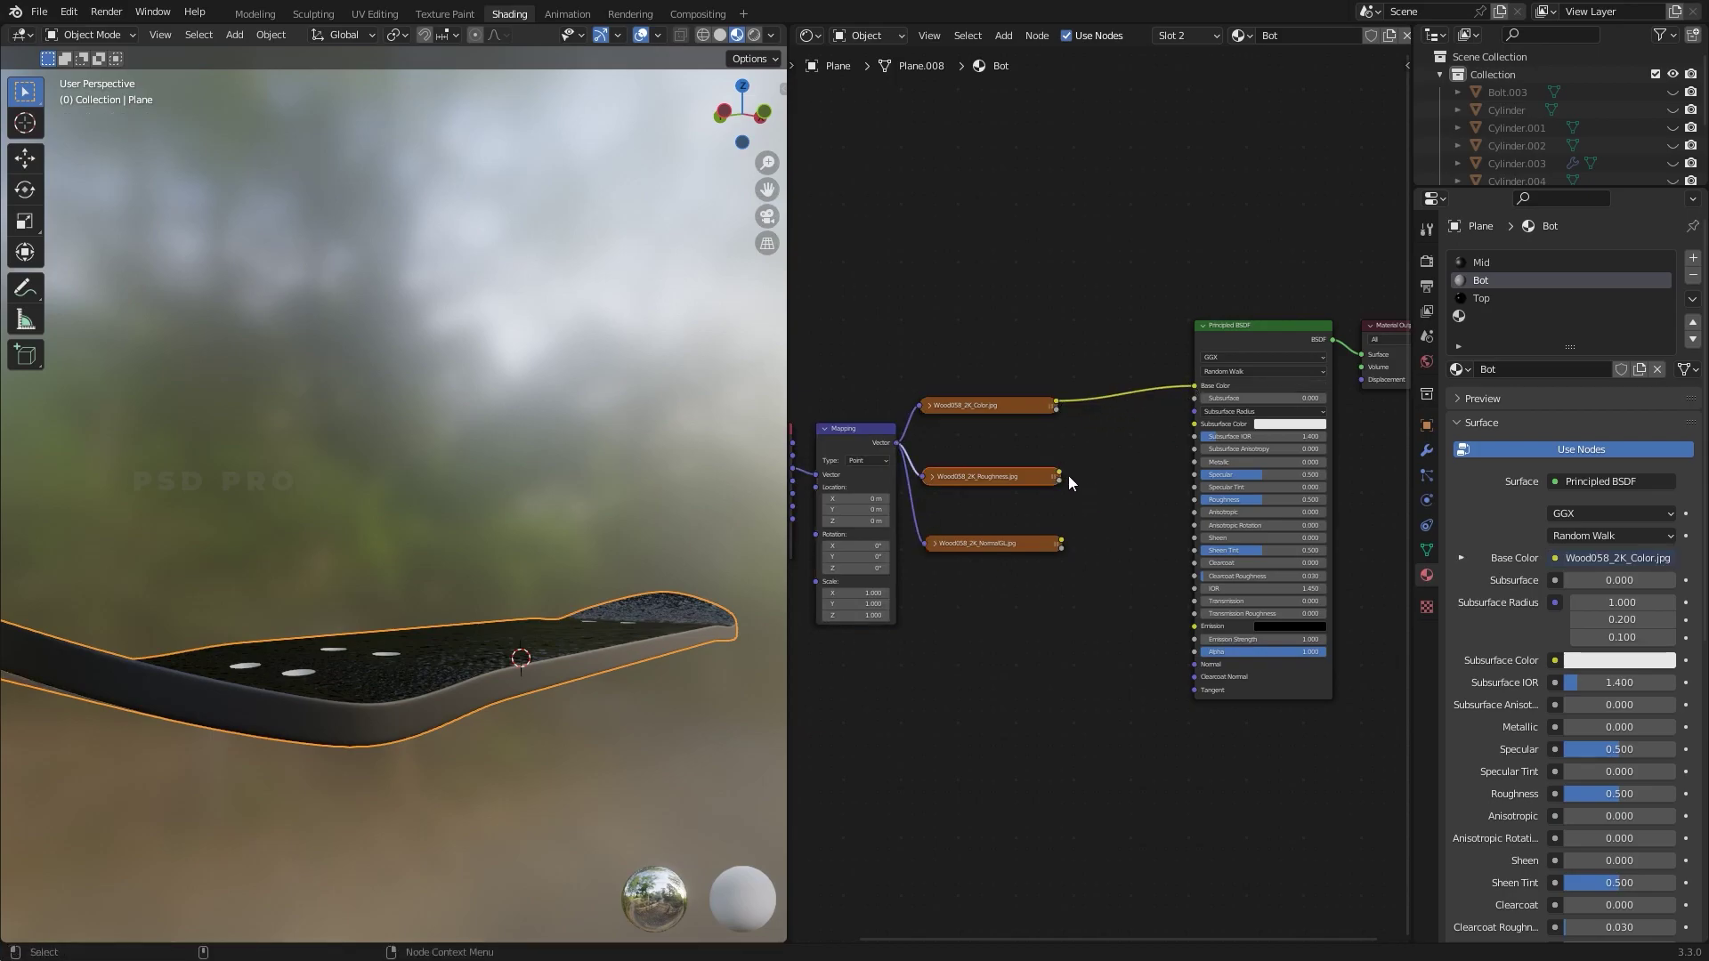
pyautogui.moveTo(1059, 472); pyautogui.dragTo(1195, 499)
pyautogui.moveTo(1061, 541); pyautogui.dragTo(1137, 583)
pyautogui.write('normal')
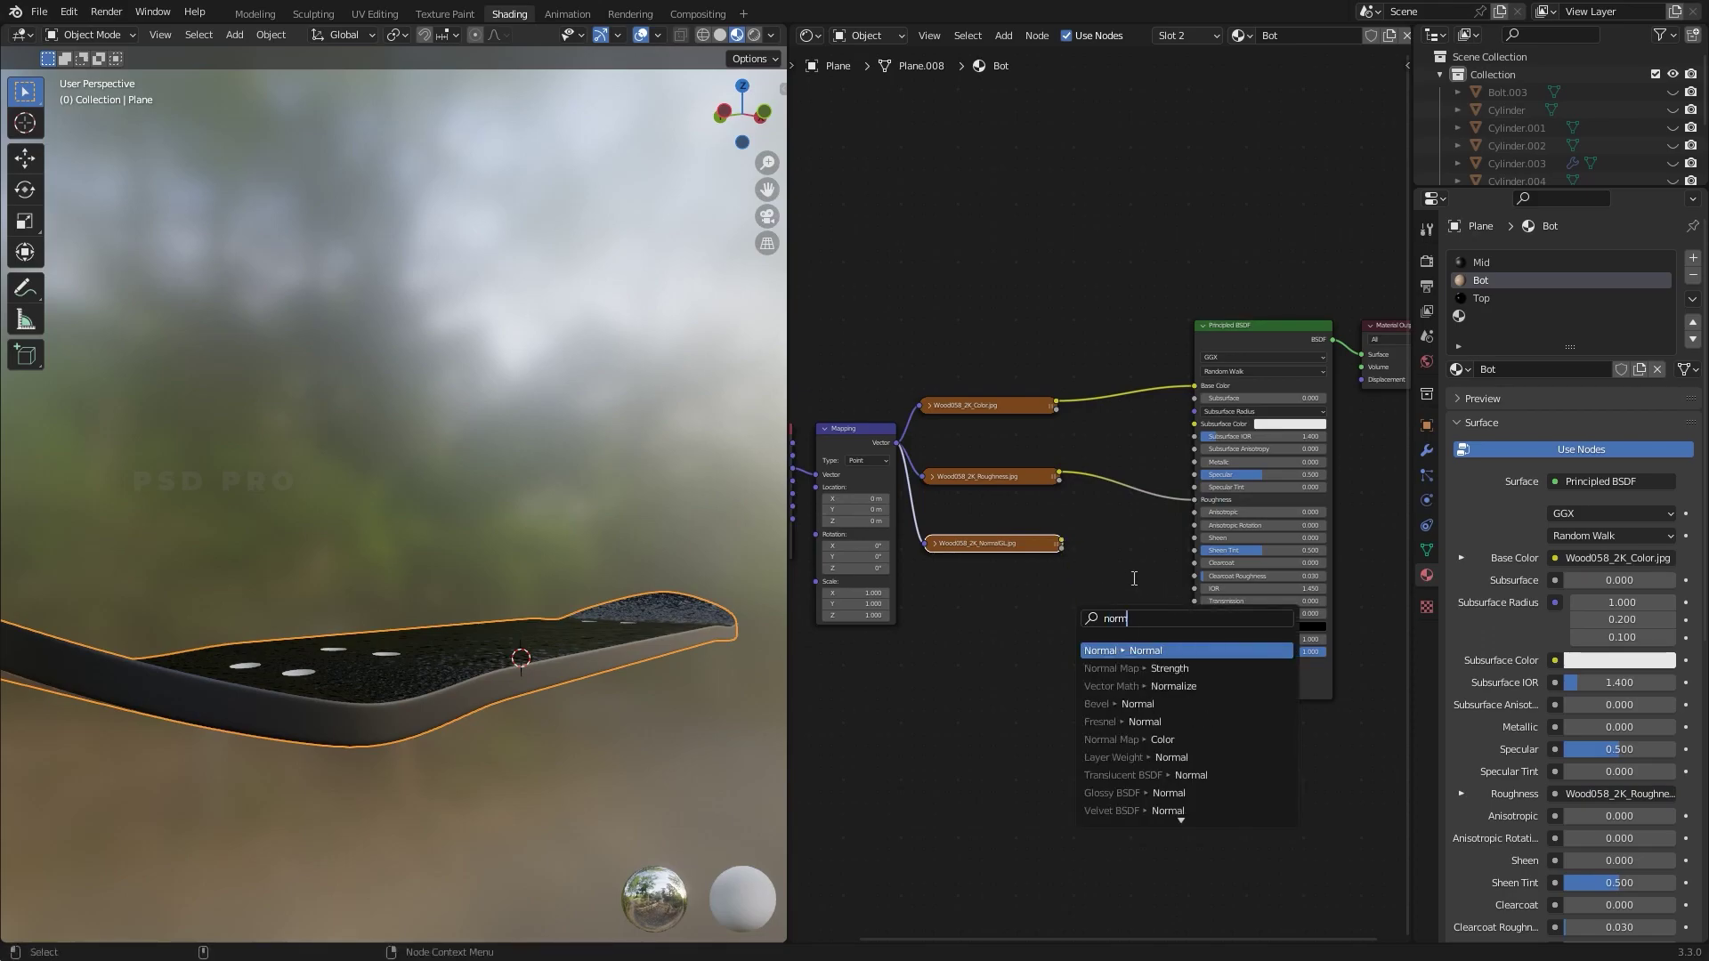
pyautogui.press('Down')
pyautogui.press('Return')
pyautogui.click(1183, 650)
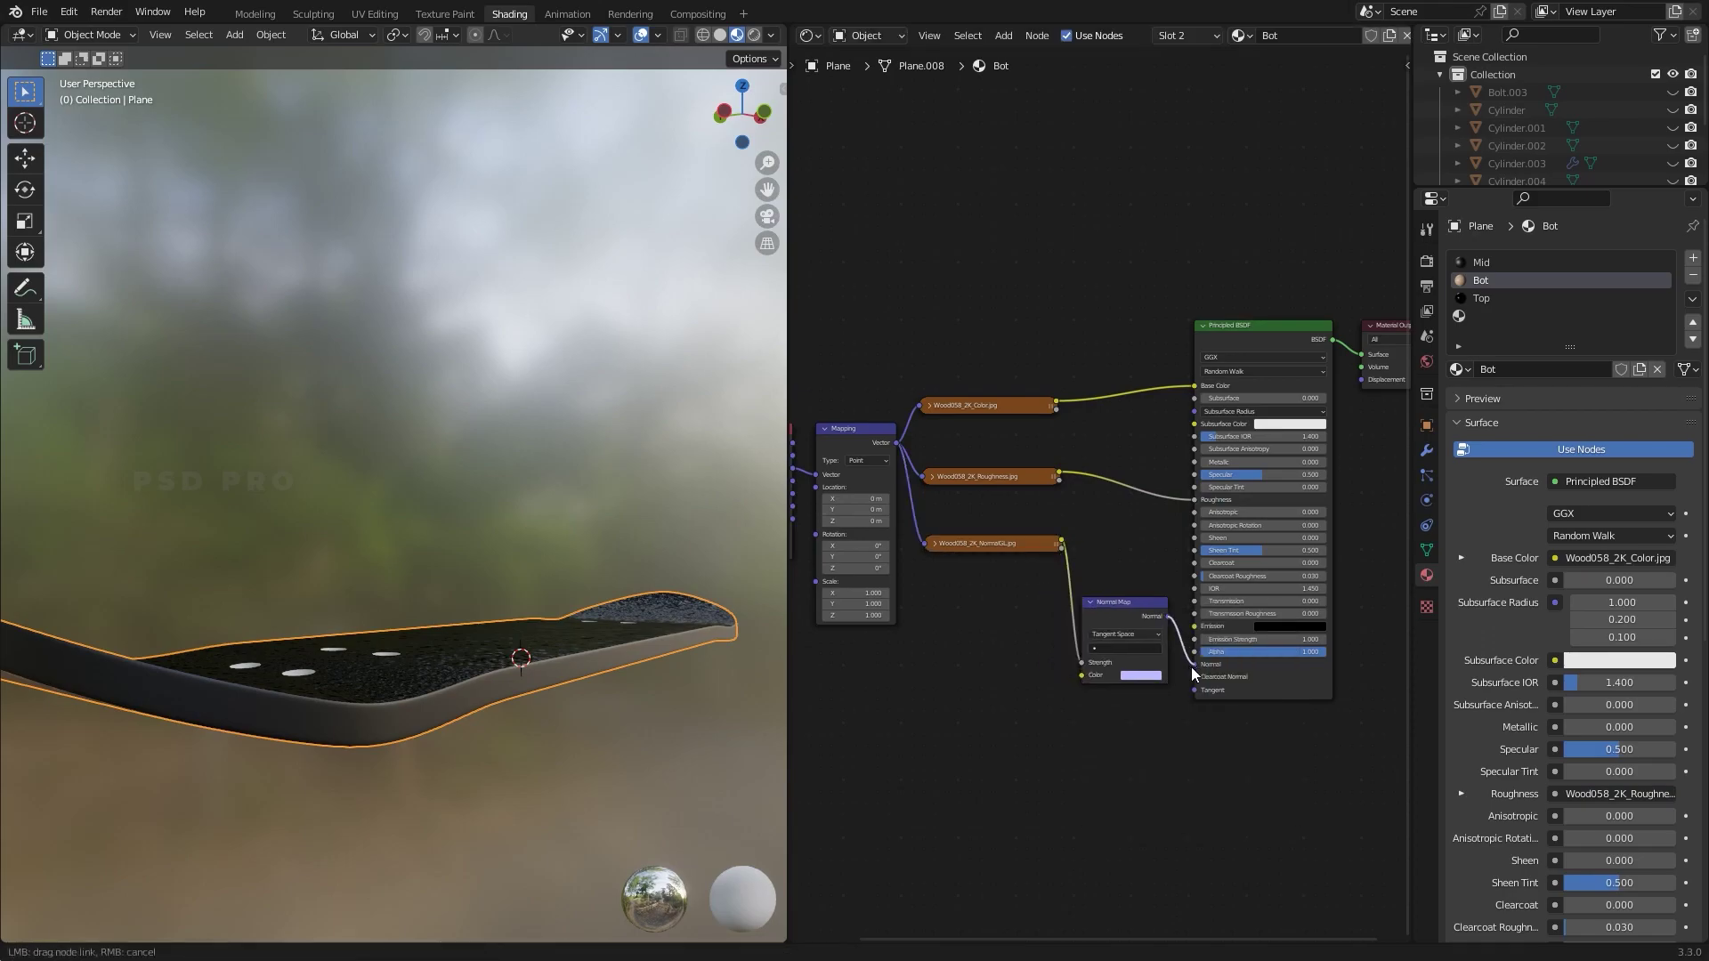
pyautogui.moveTo(1423, 719); pyautogui.dragTo(1423, 719)
# Space out the Principled BSDF and Normal Map nodes and view the wood on the deck's underside
pyautogui.moveTo(1296, 340); pyautogui.dragTo(1346, 333)
pyautogui.click(1182, 568)
pyautogui.moveTo(1129, 616); pyautogui.dragTo(1148, 612)
pyautogui.click(1165, 541)
pyautogui.moveTo(534, 641)
pyautogui.mouseDown(button='middle')
pyautogui.moveTo(511, 579)
pyautogui.moveTo(499, 623)
pyautogui.moveTo(431, 662)
pyautogui.moveTo(445, 657)
pyautogui.mouseUp(button='middle')
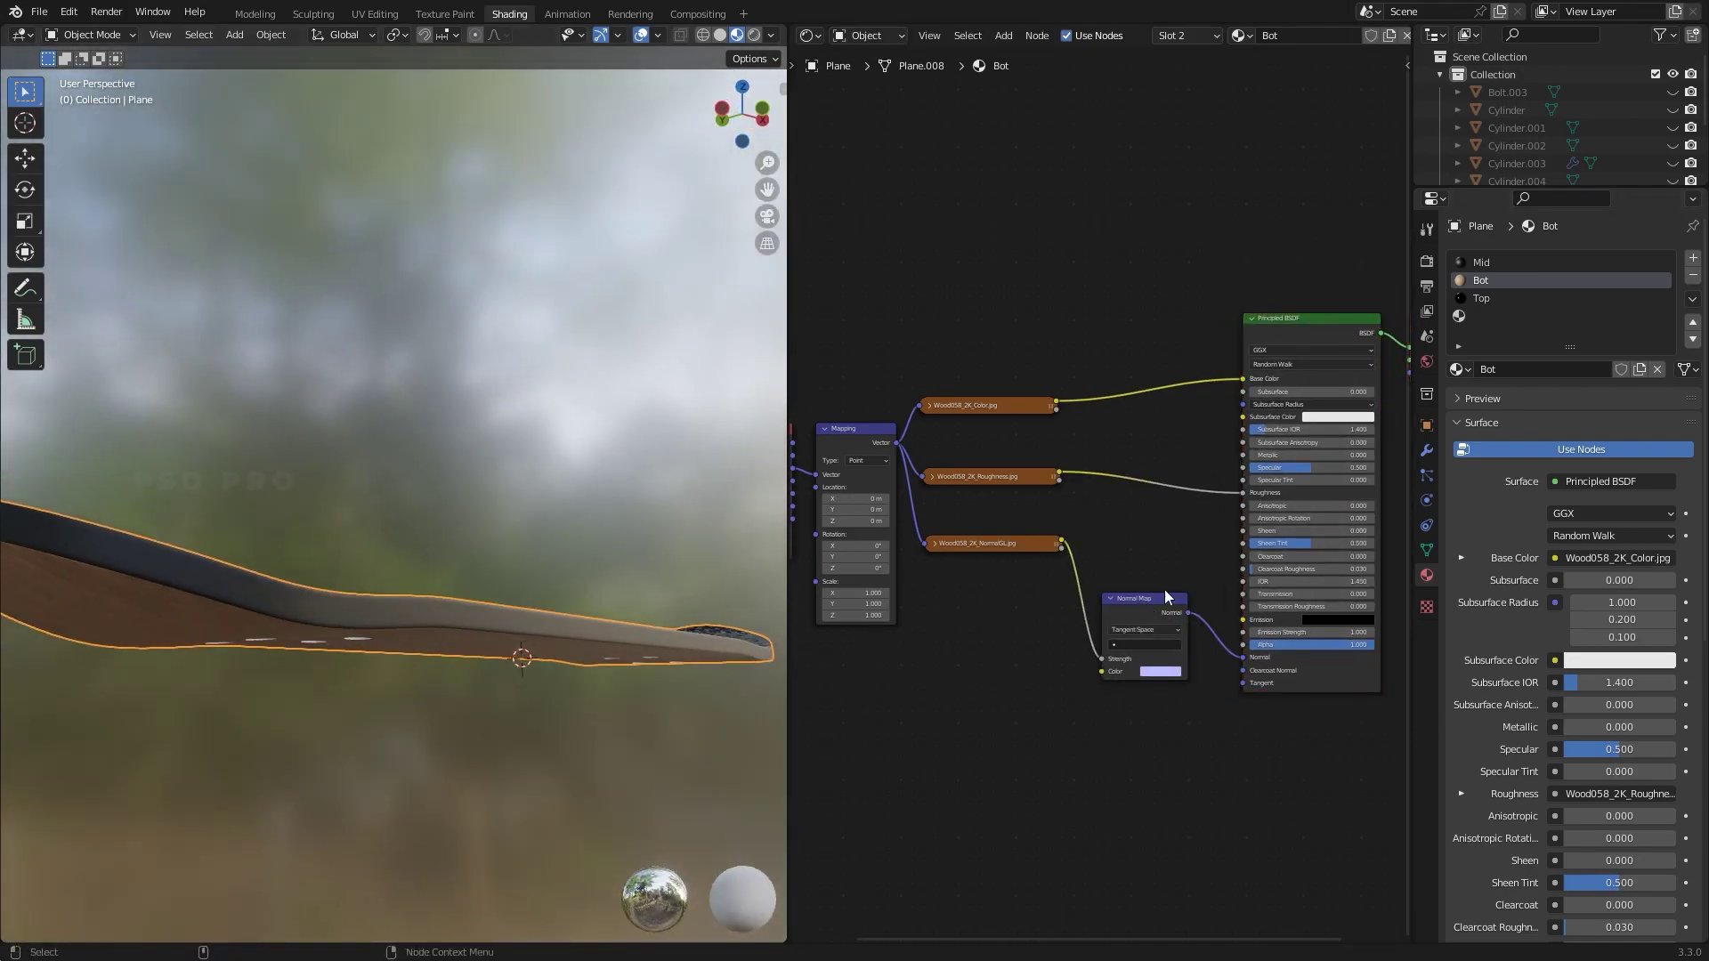
# Copy the wood texture nodes from Bot into the Mid material and connect them to its Principled BSDF
pyautogui.scroll(-2, 1144, 595)
pyautogui.moveTo(1180, 363); pyautogui.dragTo(837, 703)
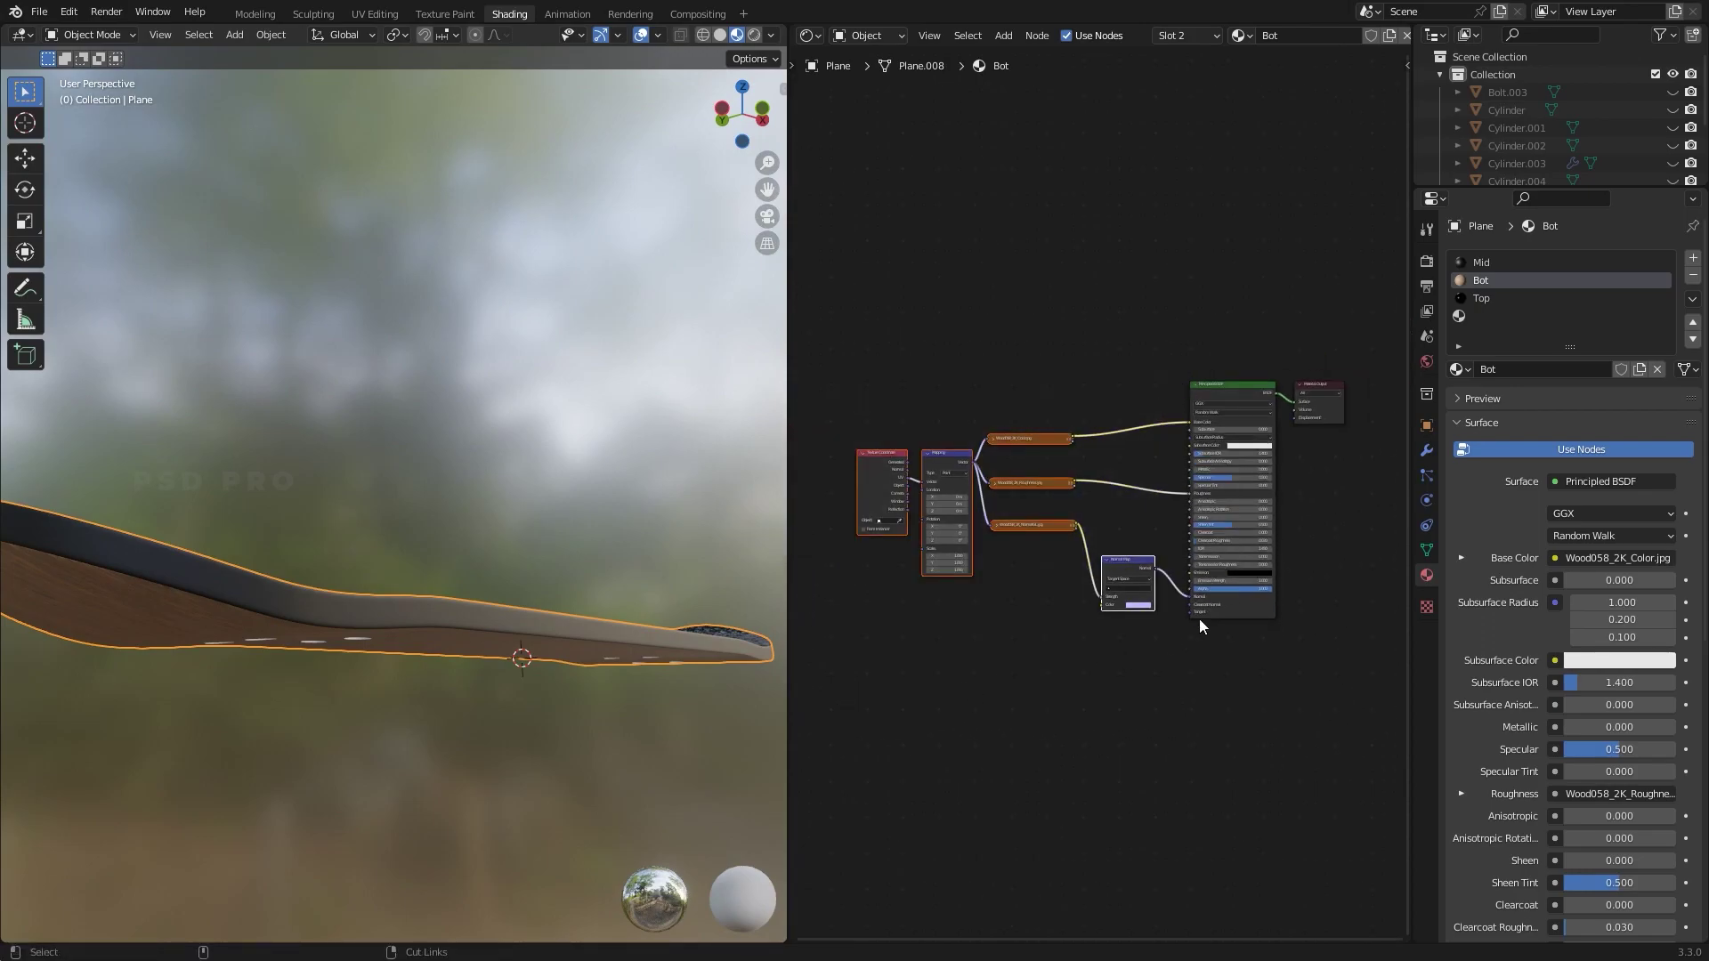
pyautogui.click(1481, 262)
pyautogui.hotkey('ctrl', 'v')
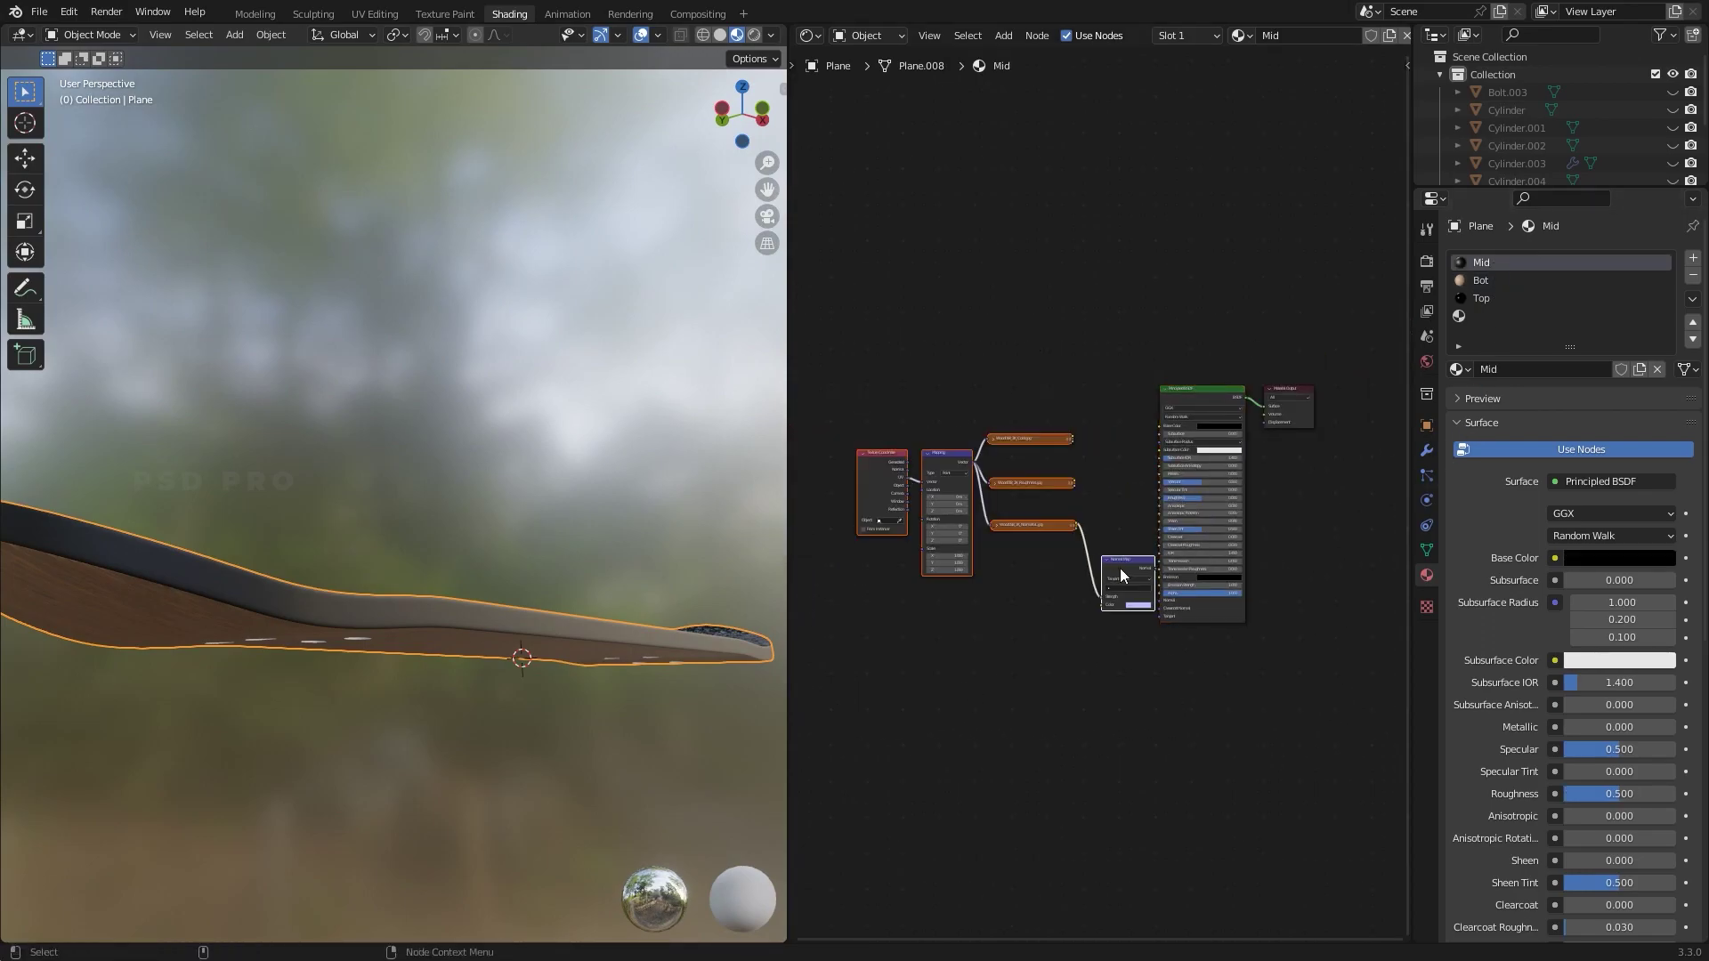
pyautogui.click(1048, 445)
pyautogui.moveTo(1132, 439); pyautogui.dragTo(1159, 426)
pyautogui.moveTo(1032, 480); pyautogui.dragTo(1159, 498)
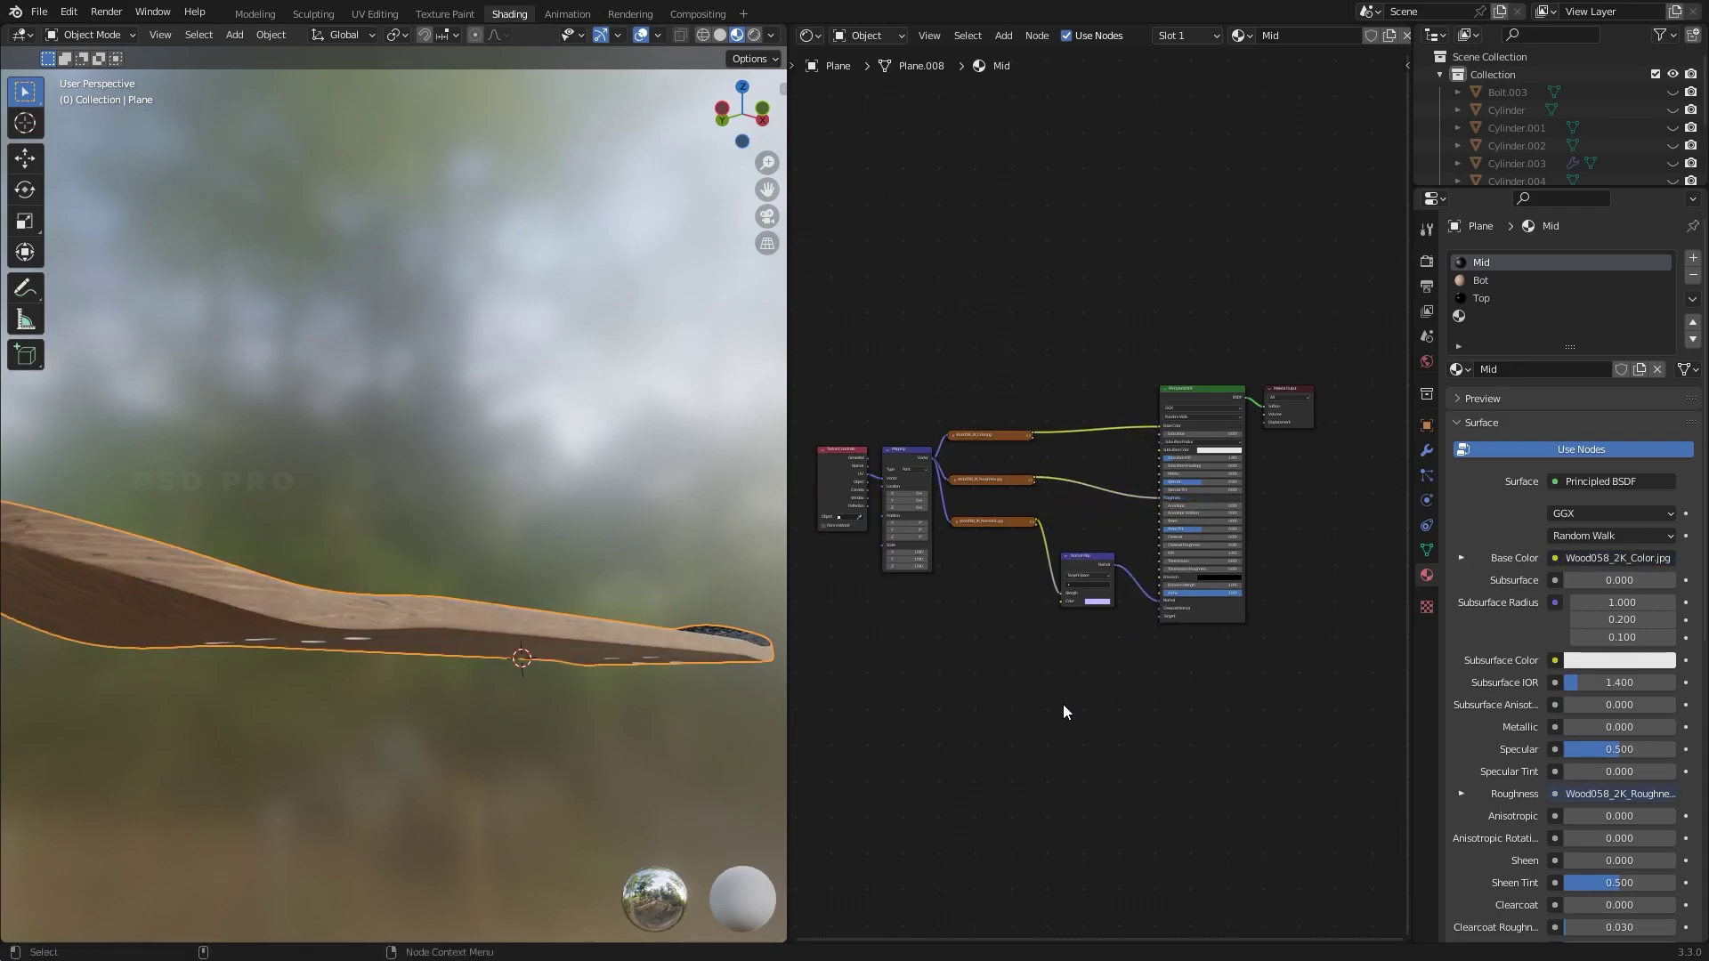
# Set the Mid material's Mapping scale to 2.700 on X, Y and Z
pyautogui.moveTo(623, 790); pyautogui.dragTo(844, 685, button='middle')
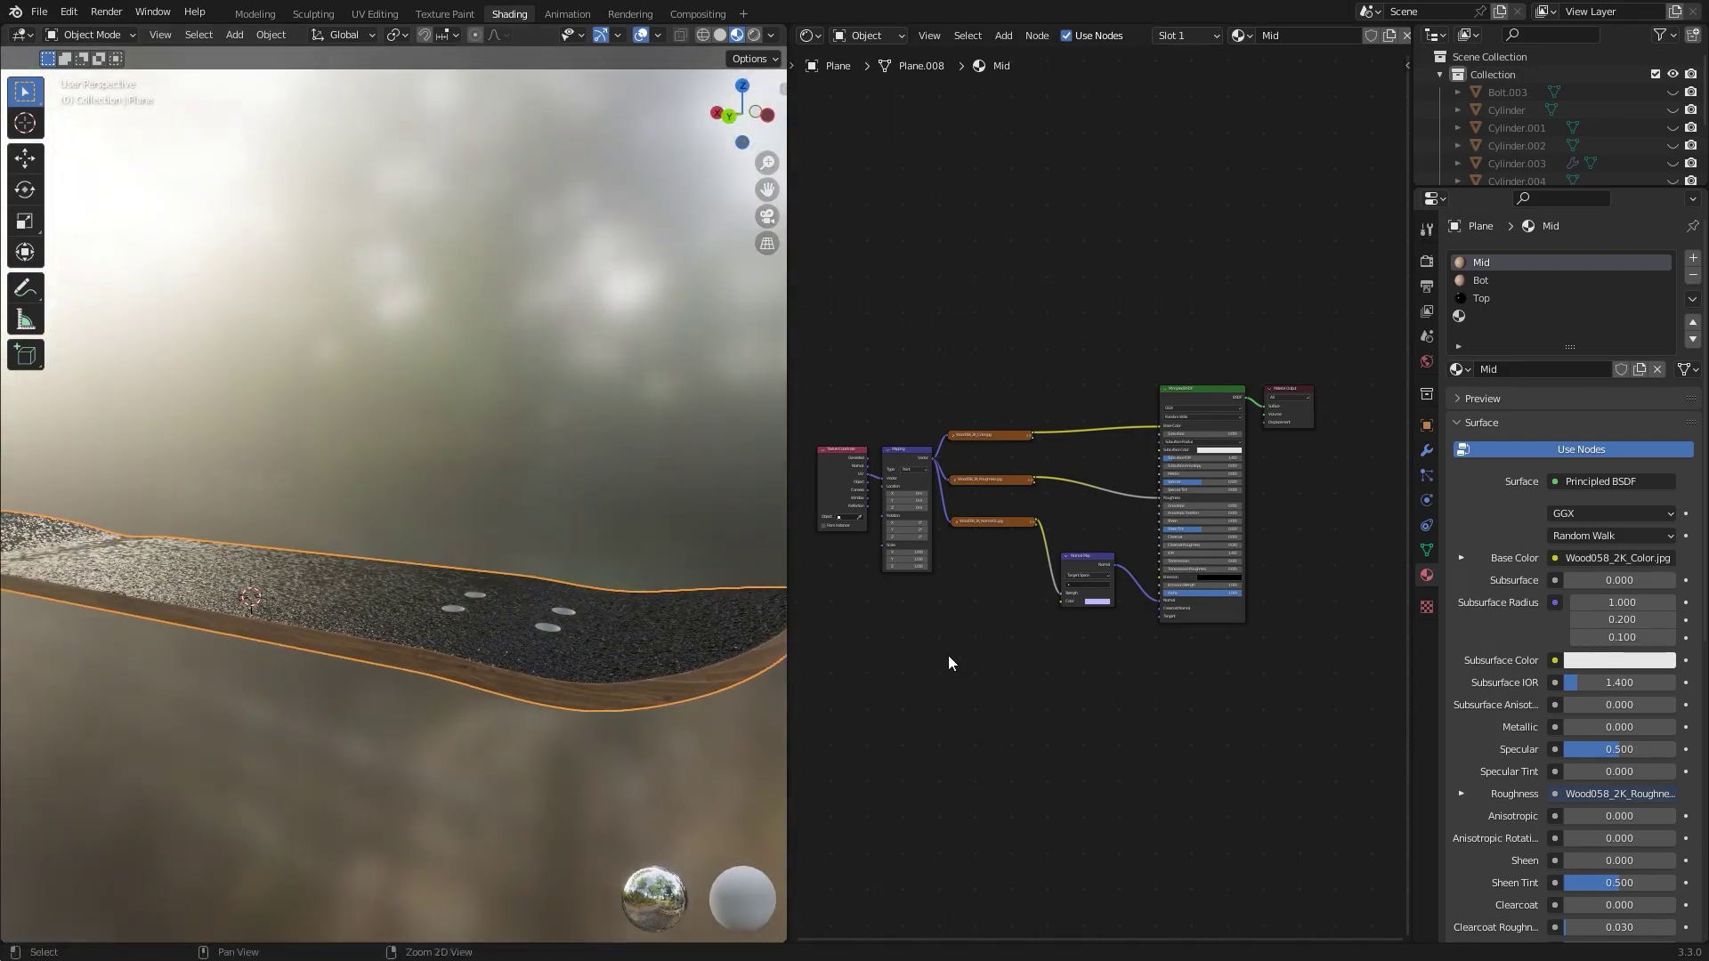
pyautogui.scroll(4, 837, 667)
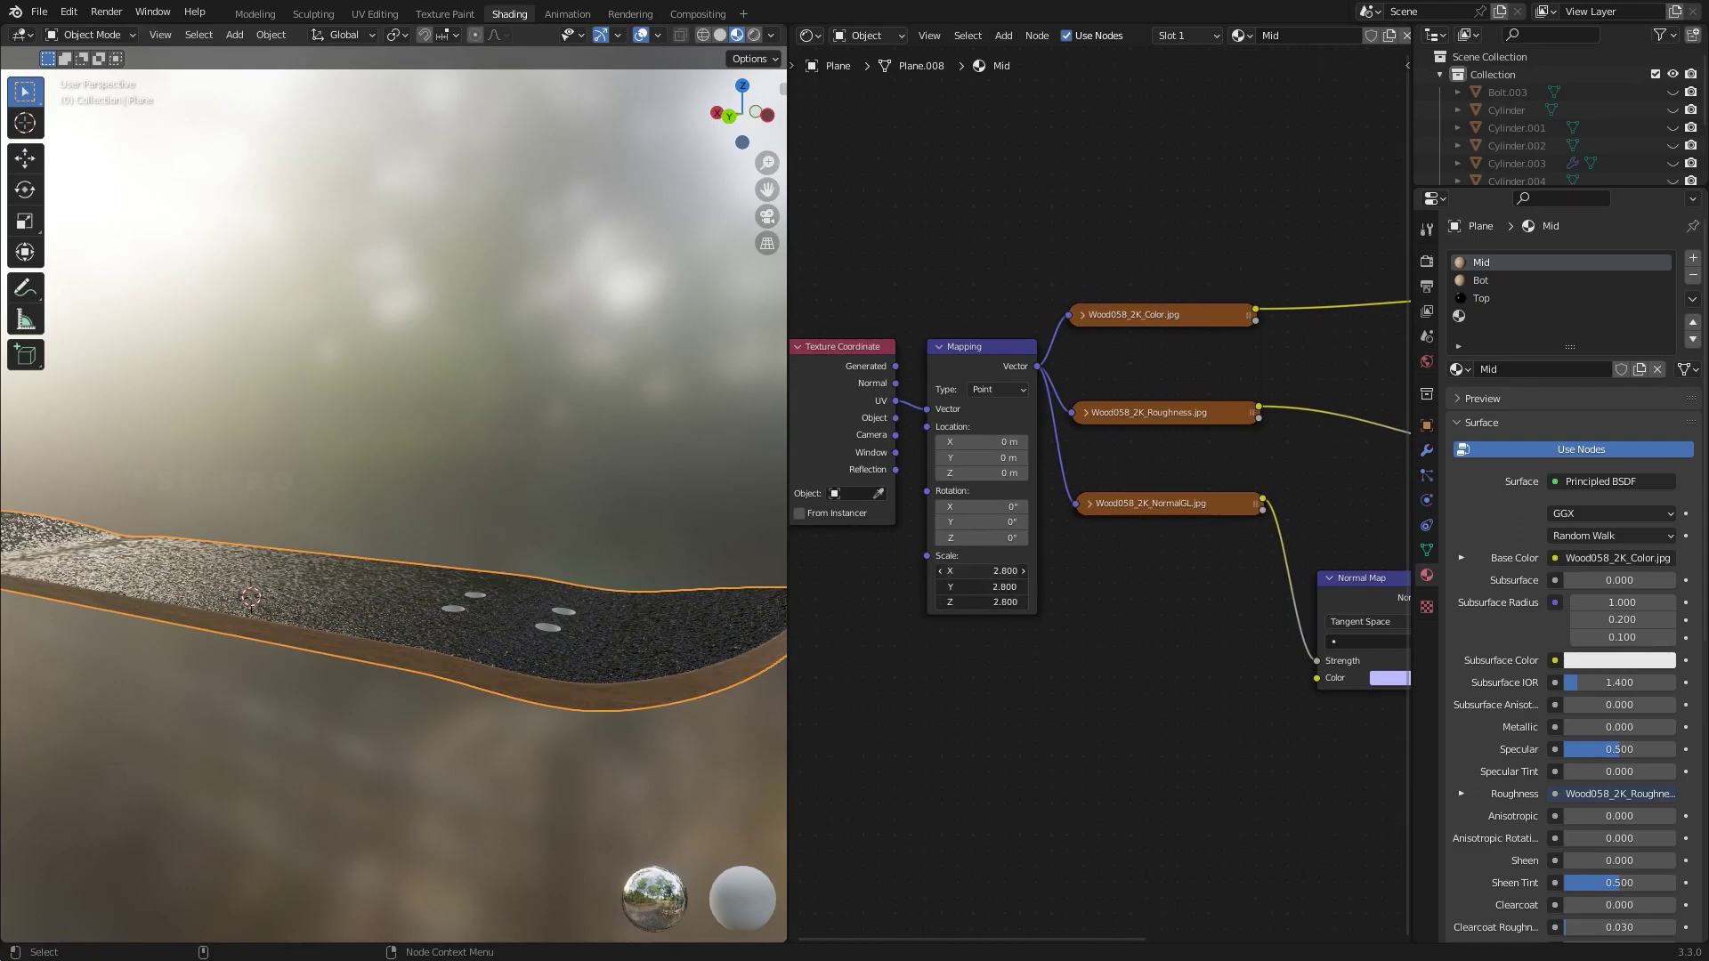
pyautogui.moveTo(499, 650); pyautogui.dragTo(615, 668, button='middle')
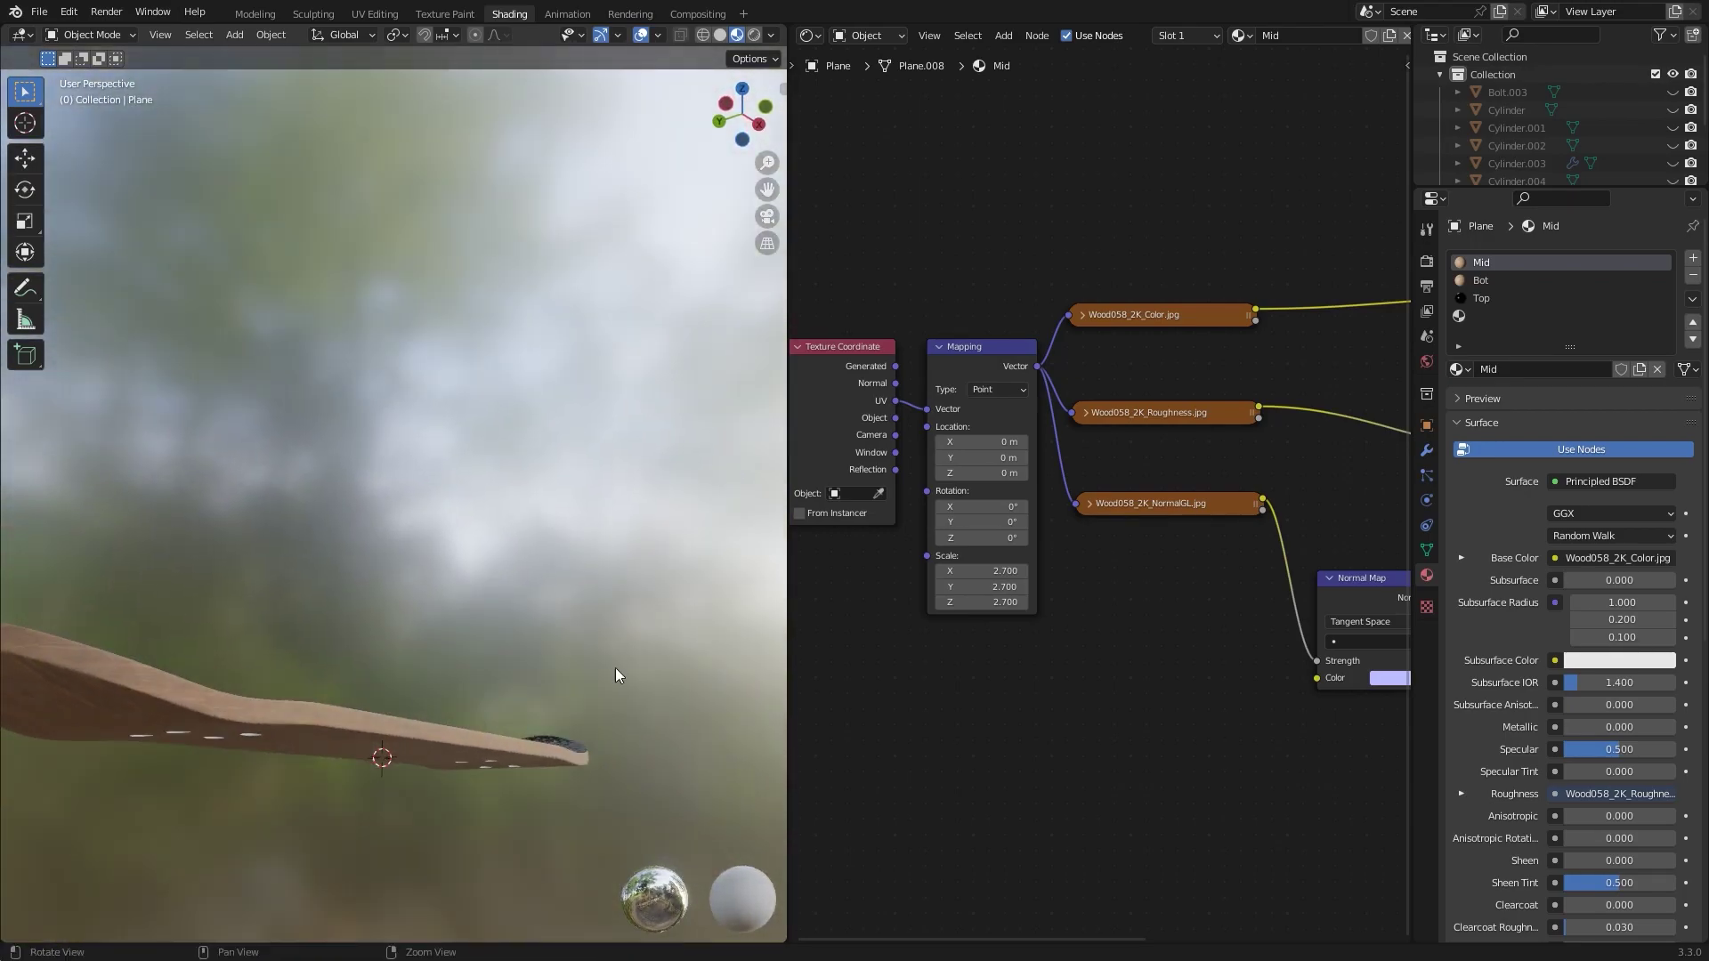
# Delete the wood texture, mapping and normal map nodes from the Bot material
pyautogui.click(1485, 283)
pyautogui.scroll(-8, 1267, 675)
pyautogui.moveTo(1251, 677); pyautogui.dragTo(1181, 677, button='middle')
pyautogui.moveTo(1249, 353); pyautogui.dragTo(914, 677)
pyautogui.press('x')
pyautogui.moveTo(370, 817); pyautogui.dragTo(408, 692, button='middle')
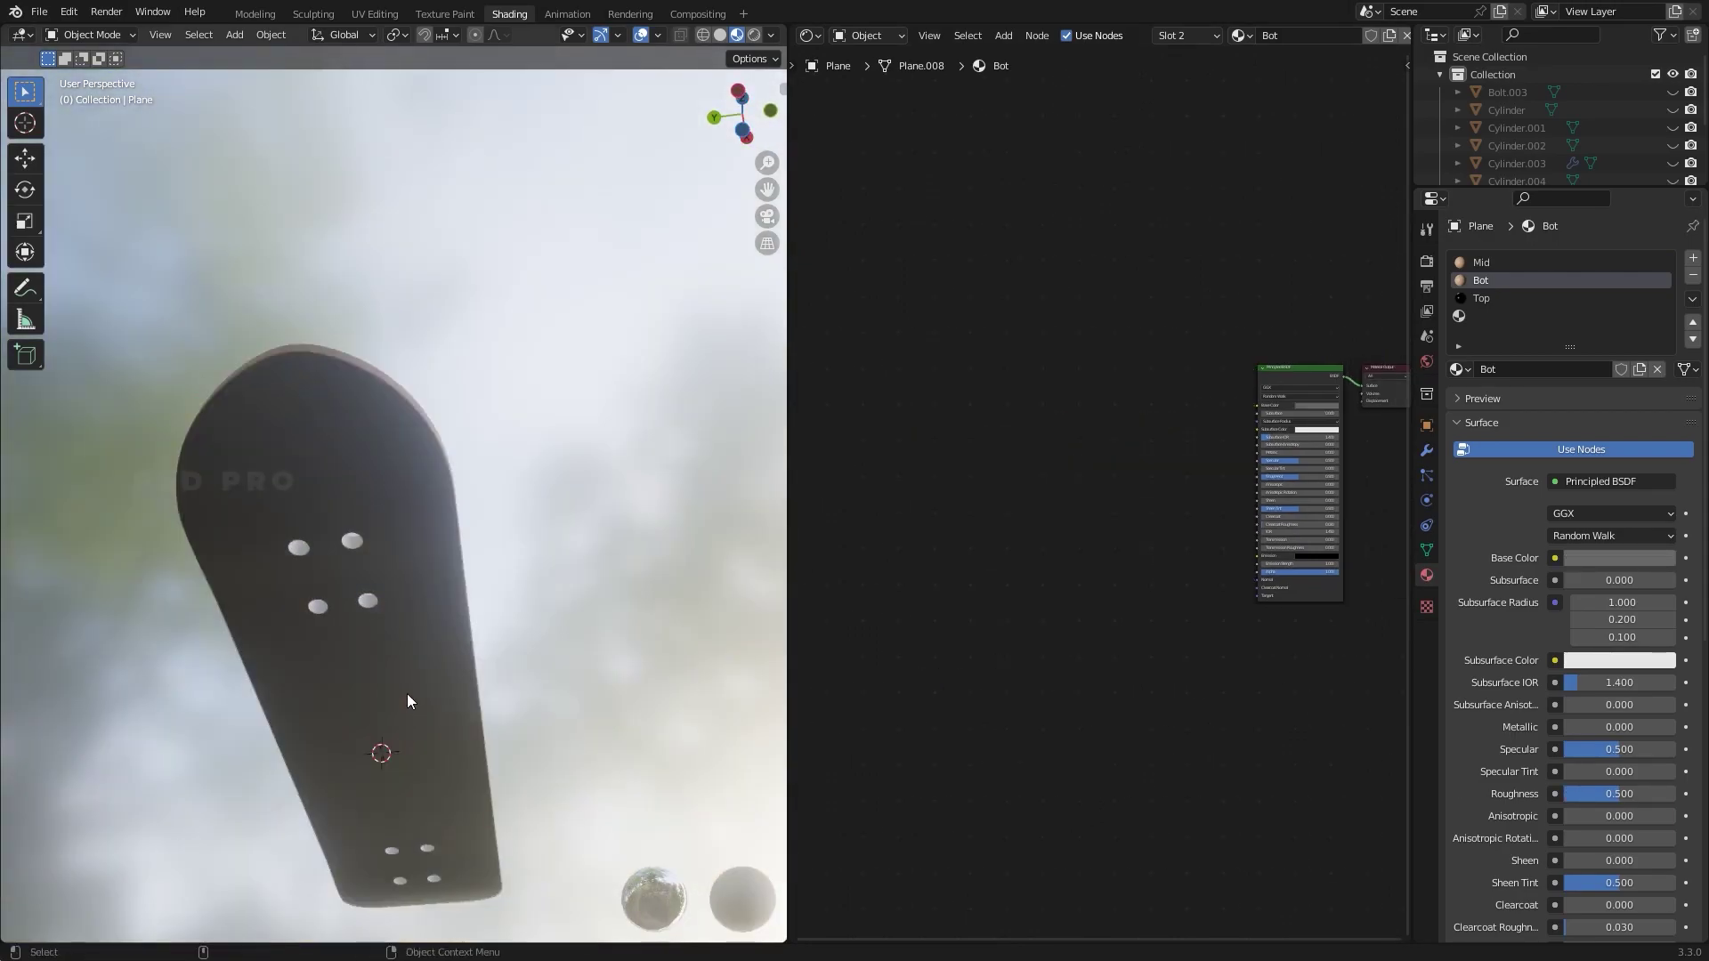
# Select the faces of the four bolt holes at one end of the deck, using the wireframe top view
pyautogui.press('Tab')
pyautogui.press('z')
pyautogui.click(251, 638)
pyautogui.moveTo(405, 501); pyautogui.dragTo(276, 659)
pyautogui.click(612, 584)
pyautogui.moveTo(612, 585); pyautogui.dragTo(519, 641, button='middle')
pyautogui.press('KP_7')
pyautogui.scroll(6, 558, 682)
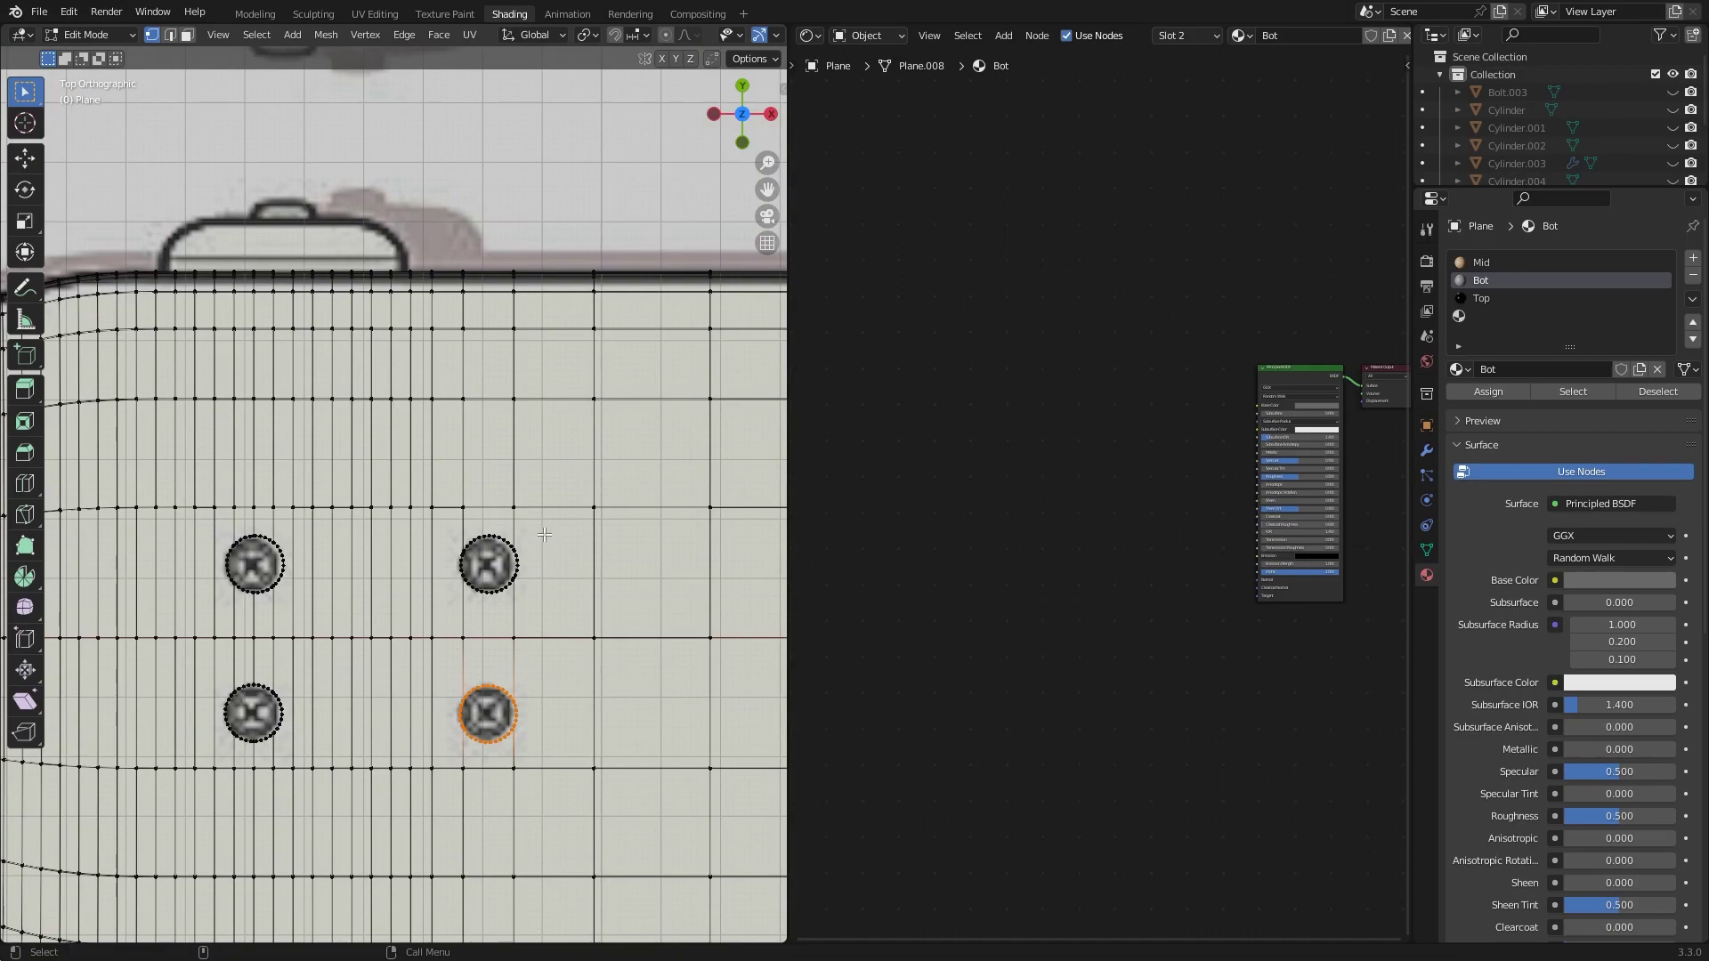
pyautogui.keyDown('shift'); pyautogui.moveTo(298, 674); pyautogui.dragTo(189, 804); pyautogui.keyUp('shift')
pyautogui.moveTo(190, 803); pyautogui.dragTo(622, 656, button='middle')
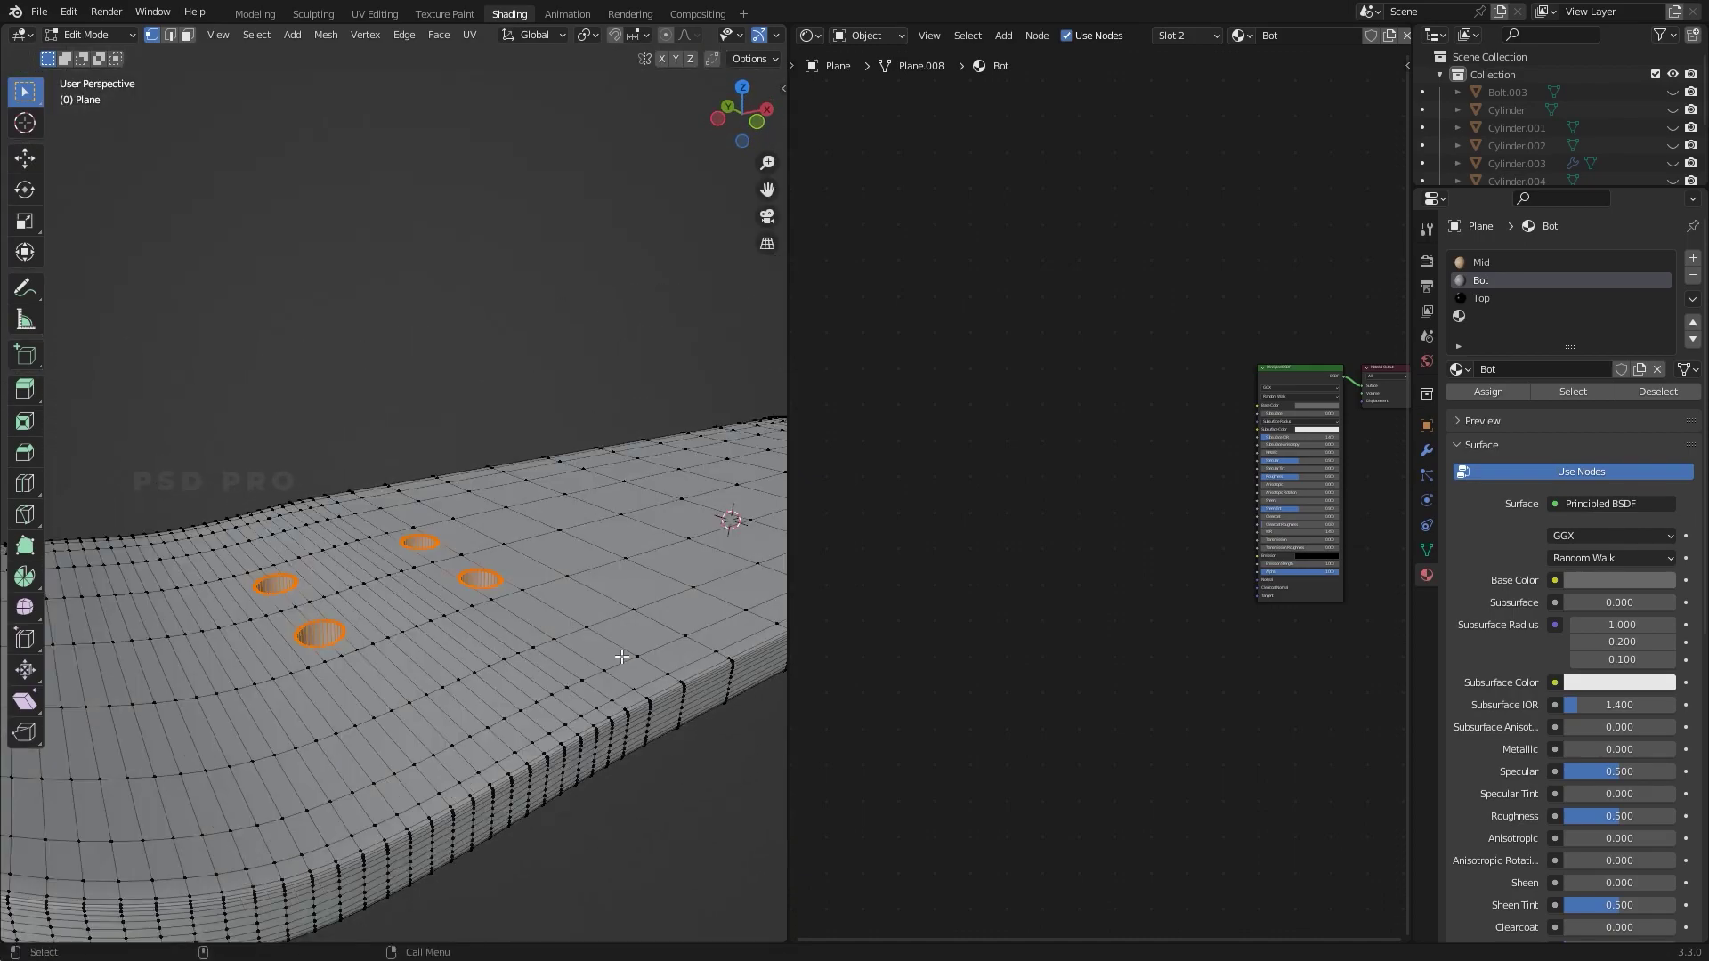
pyautogui.press('3')
# Try assigning the Top material and the Mid material to the selected bolt hole faces
pyautogui.click(1487, 299)
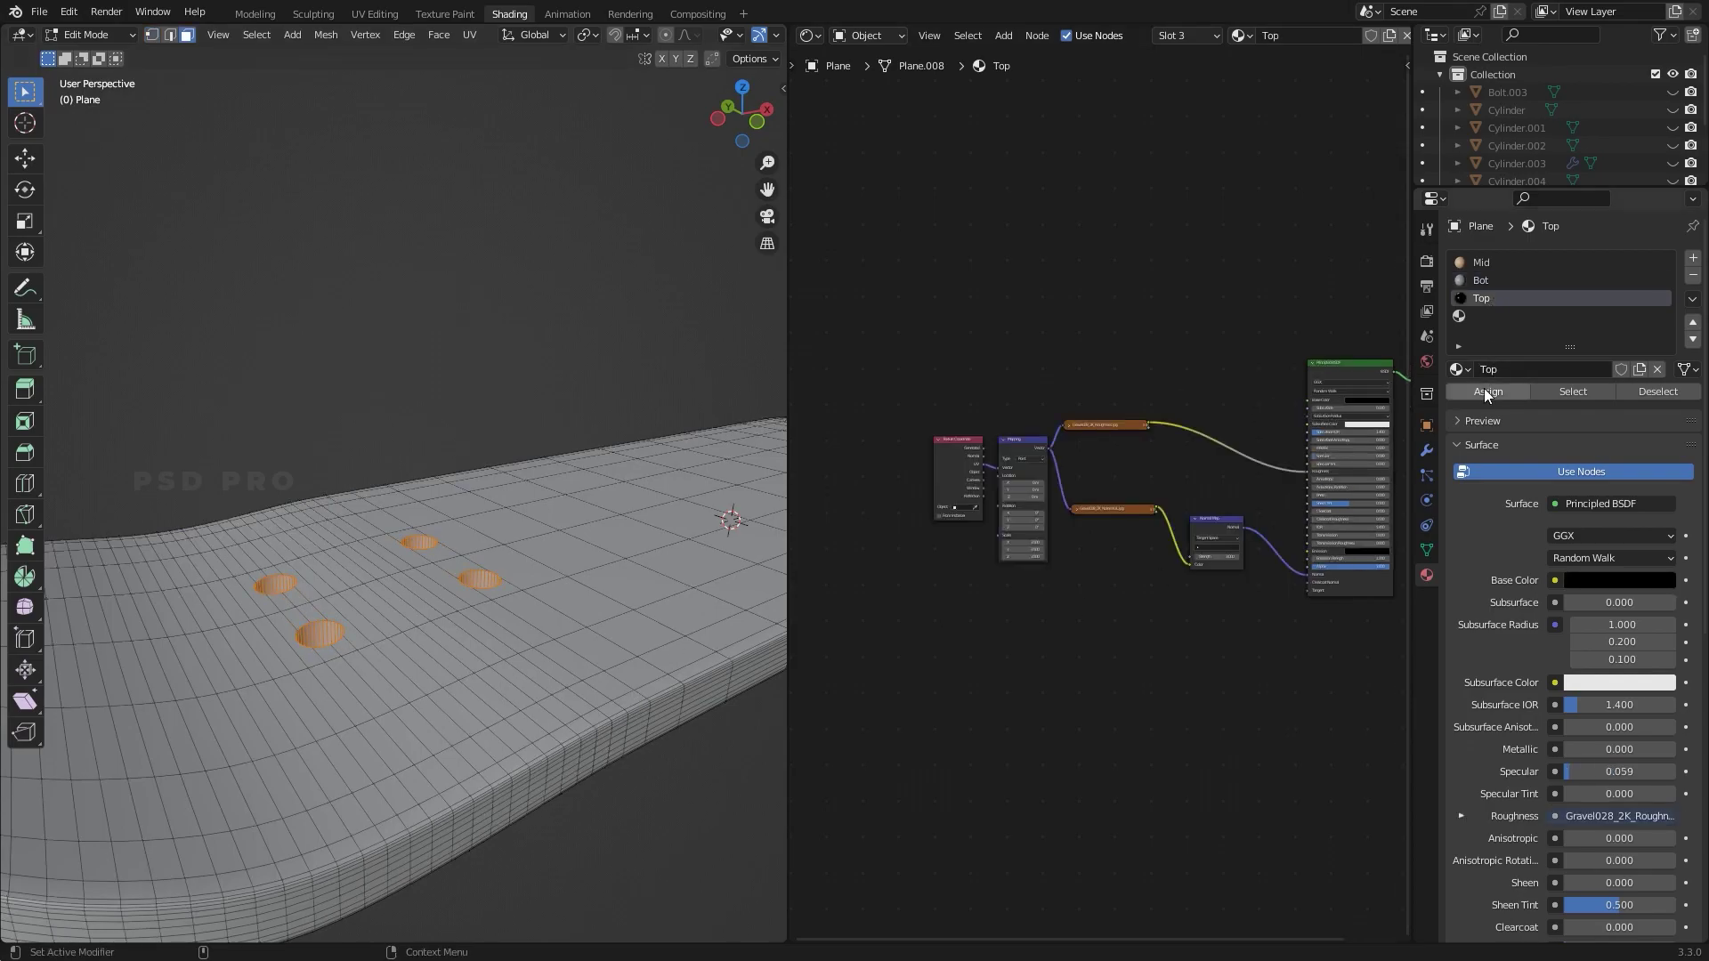
pyautogui.click(1487, 391)
pyautogui.press('Tab')
pyautogui.moveTo(521, 484); pyautogui.dragTo(588, 623, button='middle')
pyautogui.press('Tab')
pyautogui.click(1481, 280)
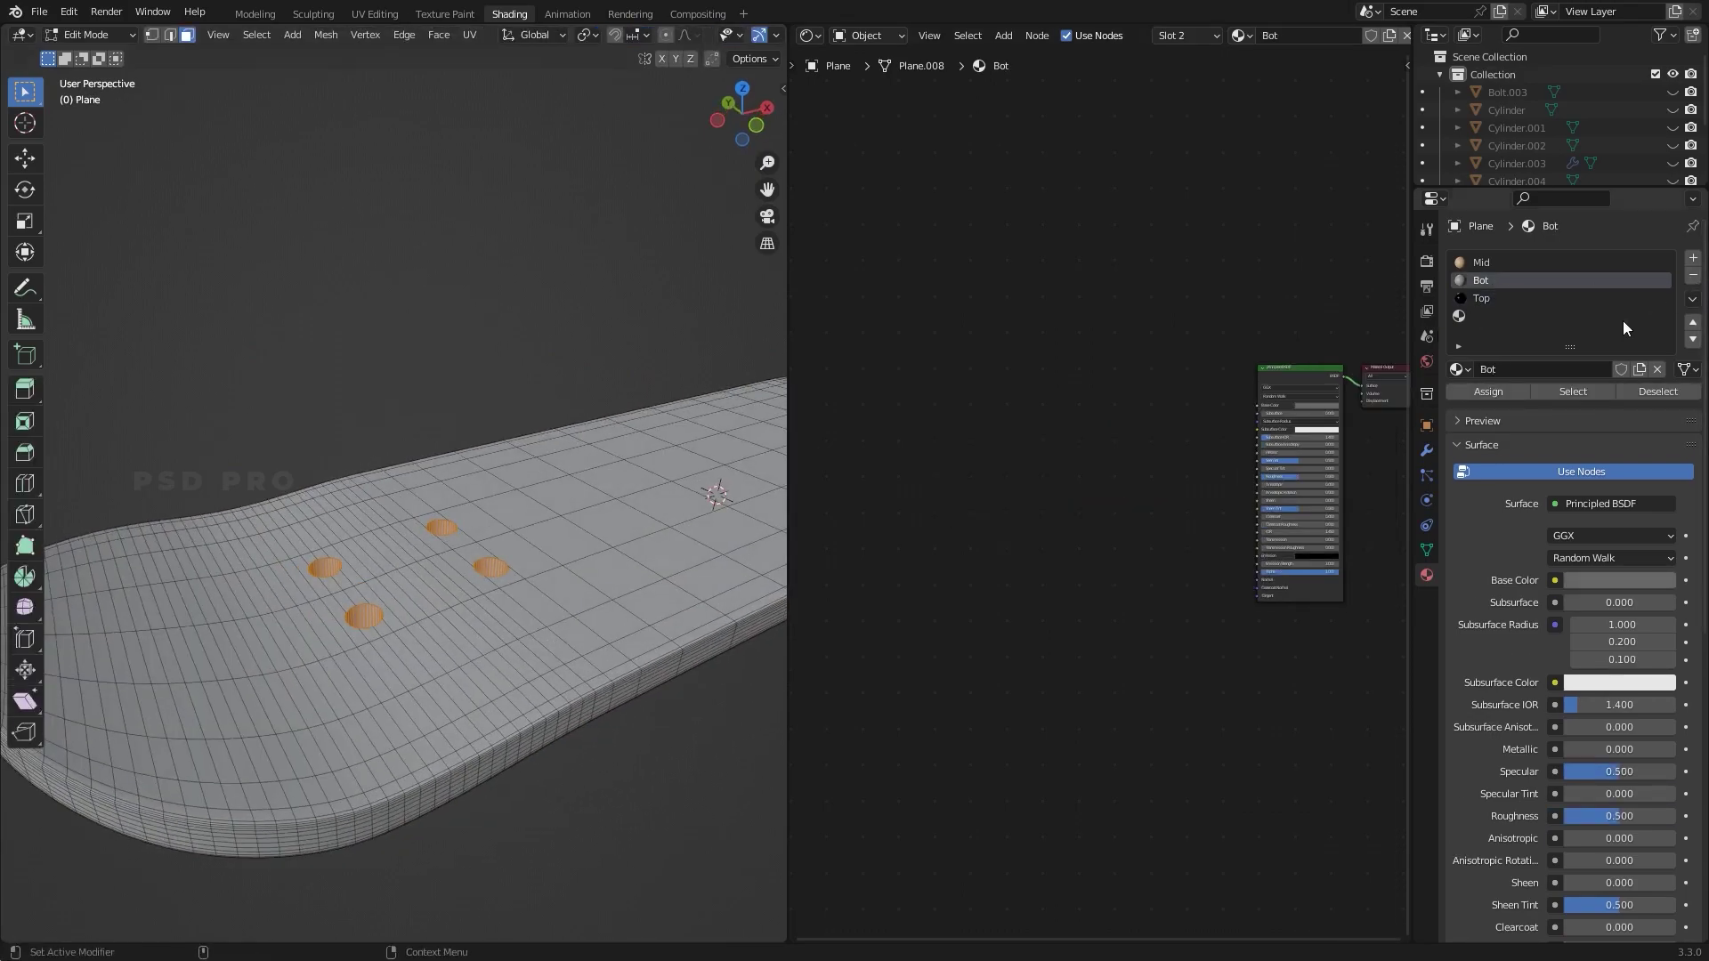
pyautogui.click(1486, 262)
pyautogui.click(1483, 394)
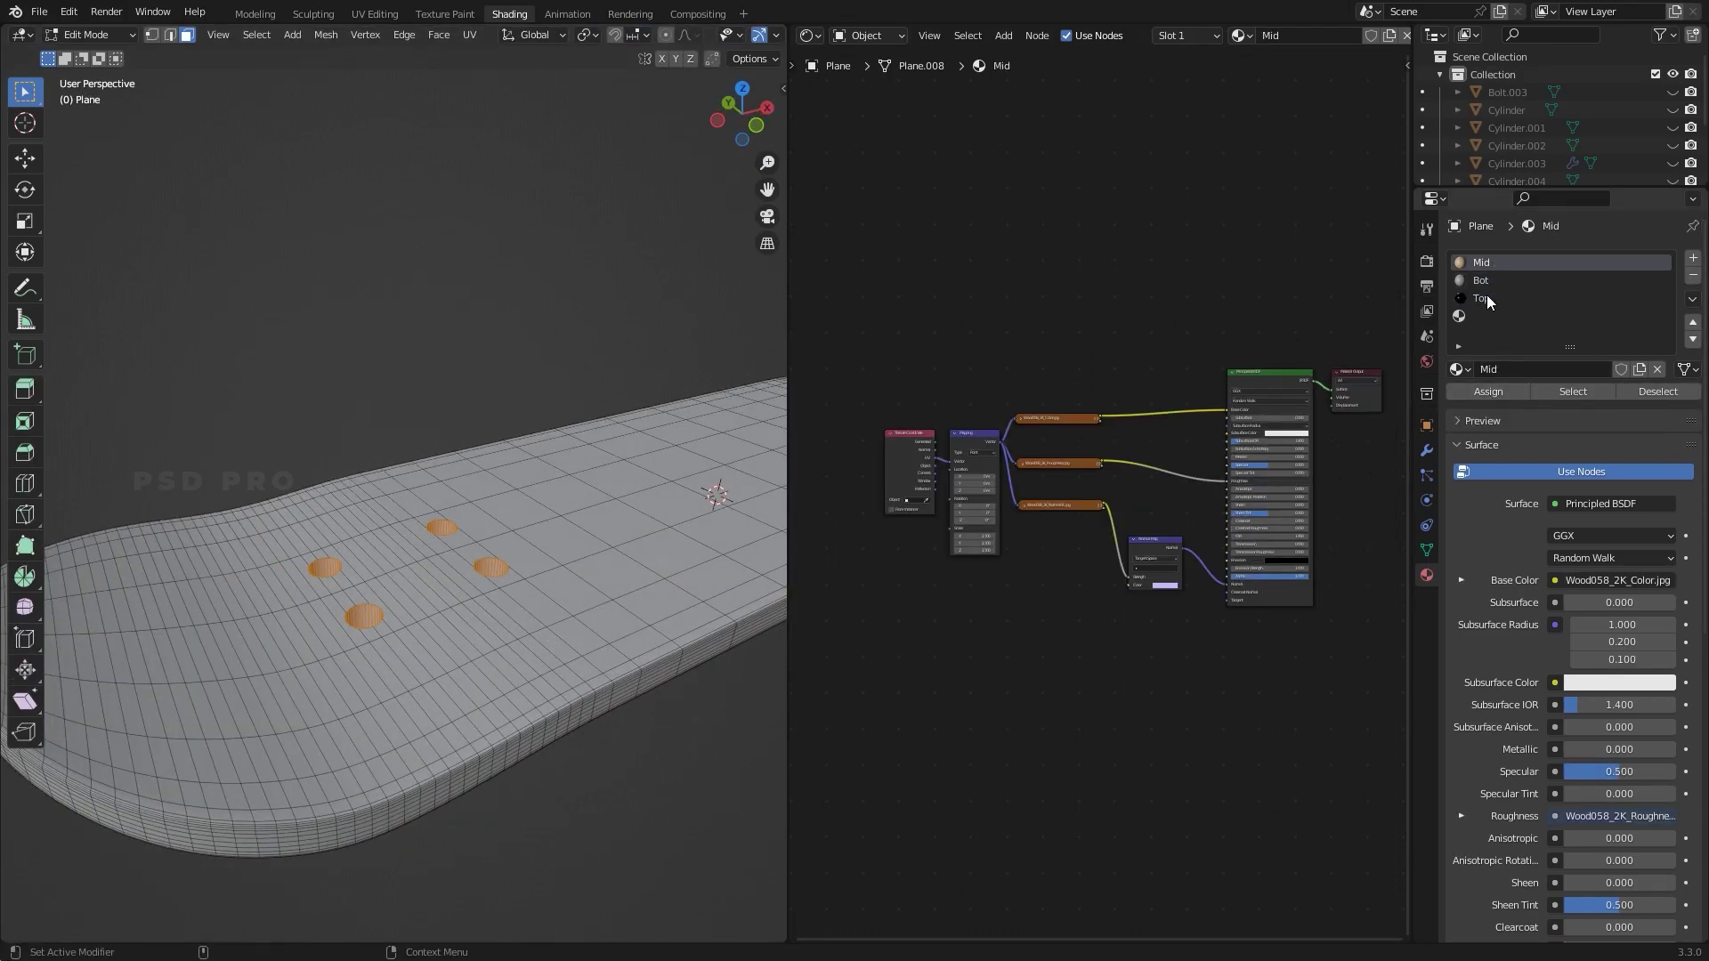
# Assign the Bot material to the selected bolt hole faces and check the result in Object Mode
pyautogui.click(1485, 281)
pyautogui.click(1490, 392)
pyautogui.press('Tab')
pyautogui.moveTo(660, 530); pyautogui.dragTo(488, 547, button='middle')
# Add the four bolt holes at the deck's other end to the vertex selection, using the wireframe top view
pyautogui.press('Tab')
pyautogui.press('KP_7')
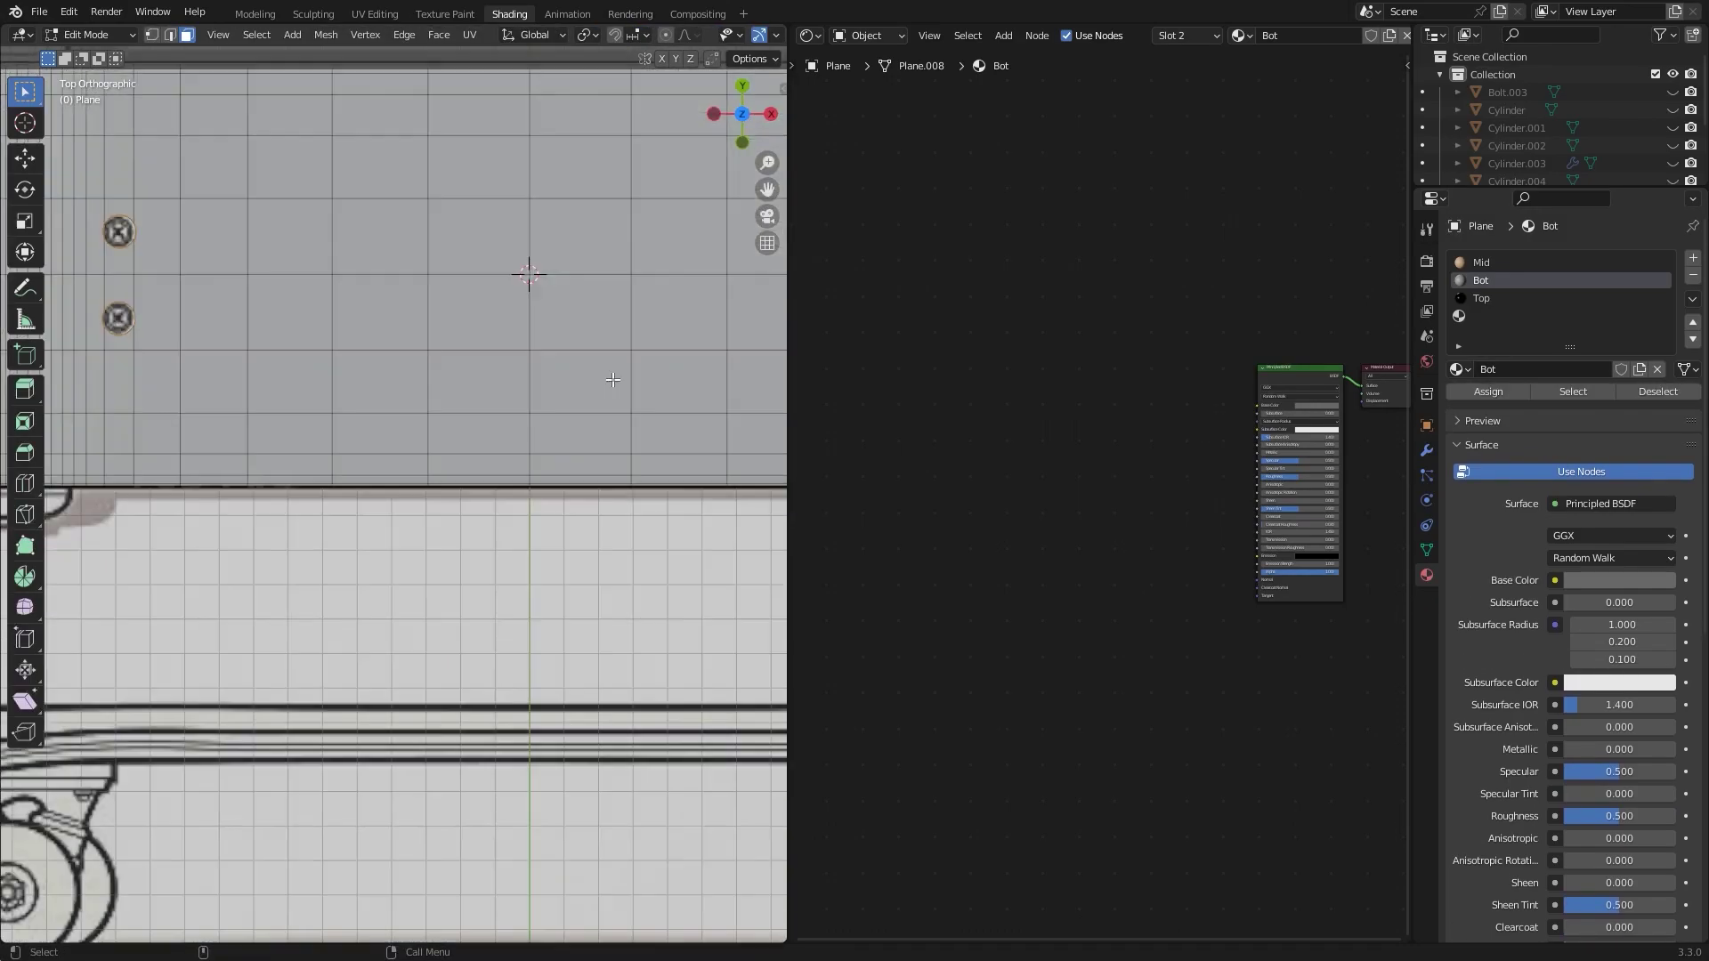
pyautogui.scroll(-2, 334, 380)
pyautogui.press('z')
pyautogui.click(152, 392)
pyautogui.scroll(6, 393, 493)
pyautogui.keyDown('shift'); pyautogui.moveTo(400, 108); pyautogui.dragTo(332, 365, button='middle'); pyautogui.keyUp('shift')
pyautogui.press('1')
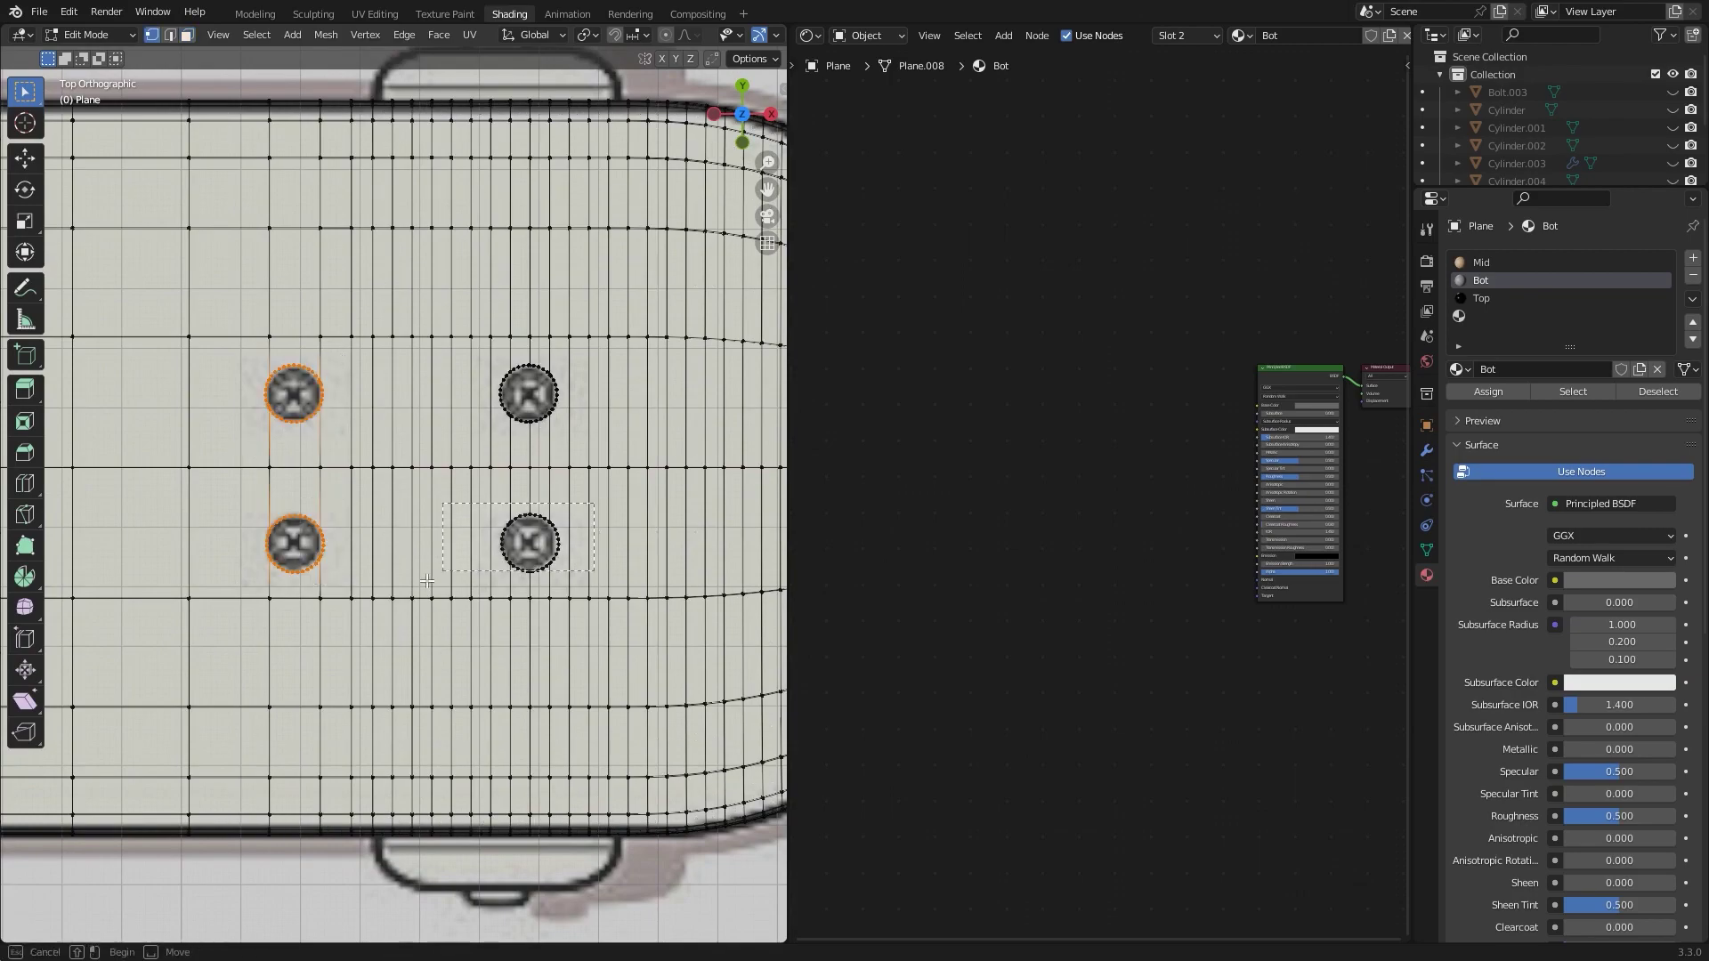
pyautogui.press('z')
pyautogui.click(588, 429)
pyautogui.moveTo(570, 547)
pyautogui.mouseDown(button='middle')
pyautogui.moveTo(476, 435)
pyautogui.moveTo(488, 459)
pyautogui.mouseUp(button='middle')
# Return to solid shading and face selection, then assign the Bot material to the bolt hole faces at both ends
pyautogui.press('z')
pyautogui.click(585, 472)
pyautogui.press('3')
pyautogui.keyDown('shift'); pyautogui.moveTo(501, 607); pyautogui.dragTo(640, 568, button='middle'); pyautogui.keyUp('shift')
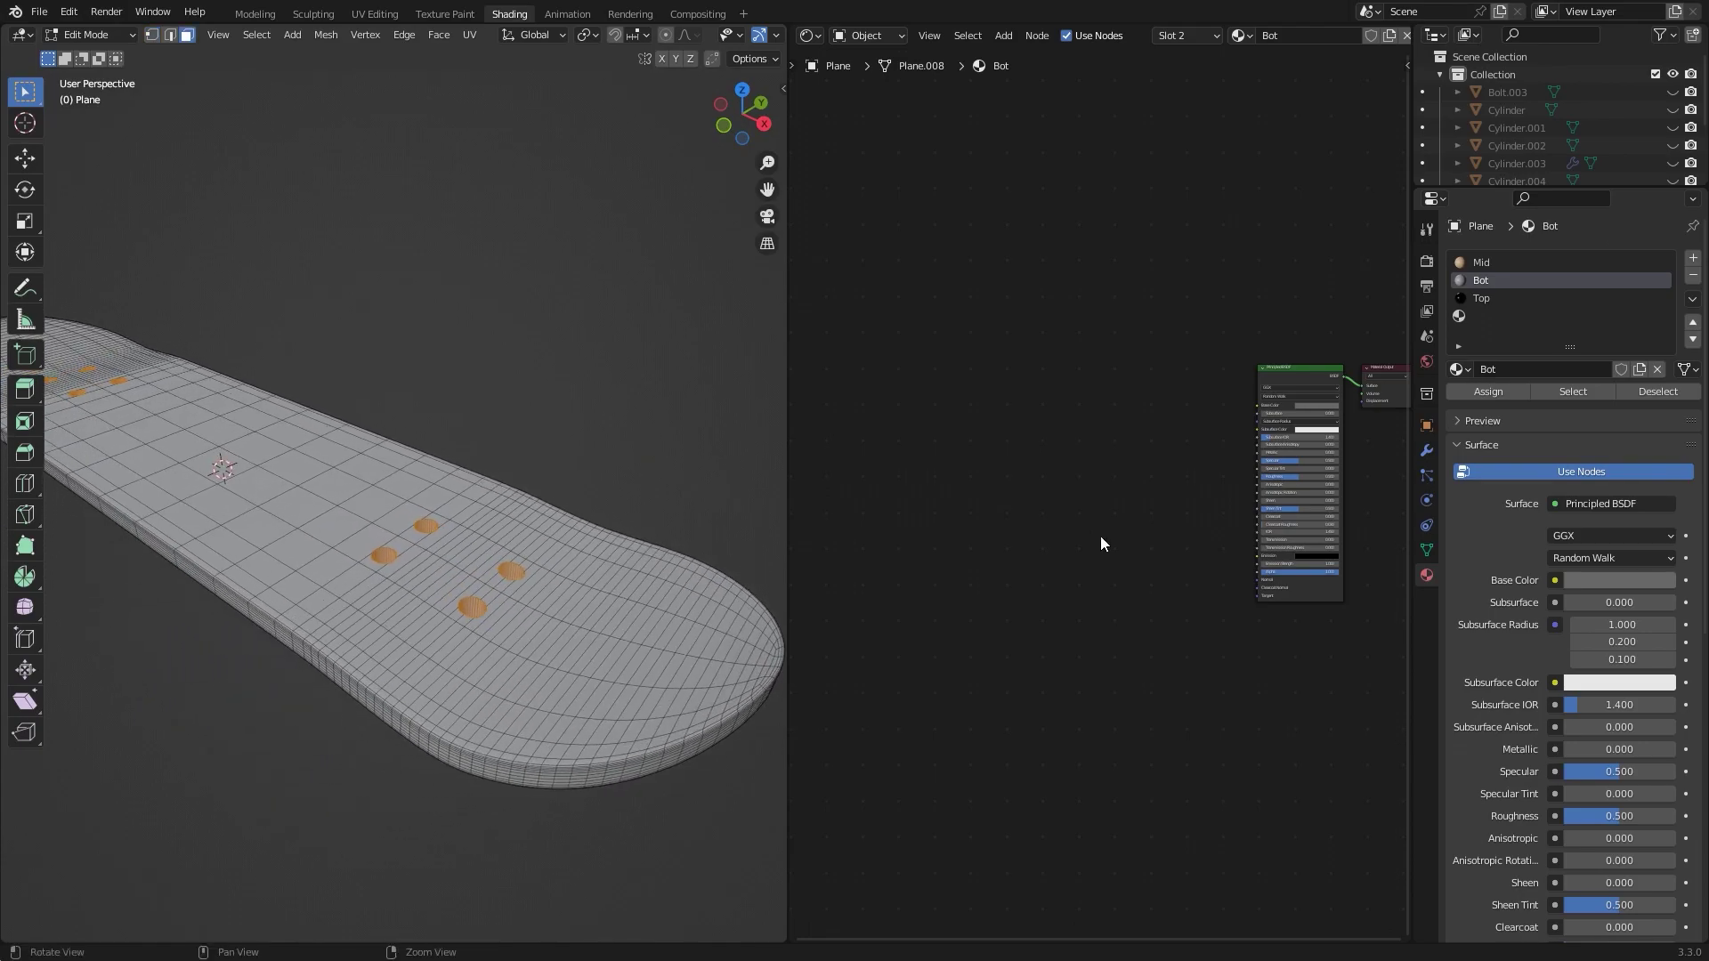
pyautogui.click(1477, 392)
# Inspect the deck's underside in Material Preview and save the Blender file
pyautogui.press('Tab')
pyautogui.press('z')
pyautogui.click(564, 397)
pyautogui.moveTo(564, 397)
pyautogui.mouseDown(button='middle')
pyautogui.moveTo(675, 566)
pyautogui.moveTo(653, 523)
pyautogui.moveTo(446, 557)
pyautogui.moveTo(412, 718)
pyautogui.moveTo(439, 649)
pyautogui.moveTo(554, 763)
pyautogui.moveTo(399, 514)
pyautogui.mouseUp(button='middle')
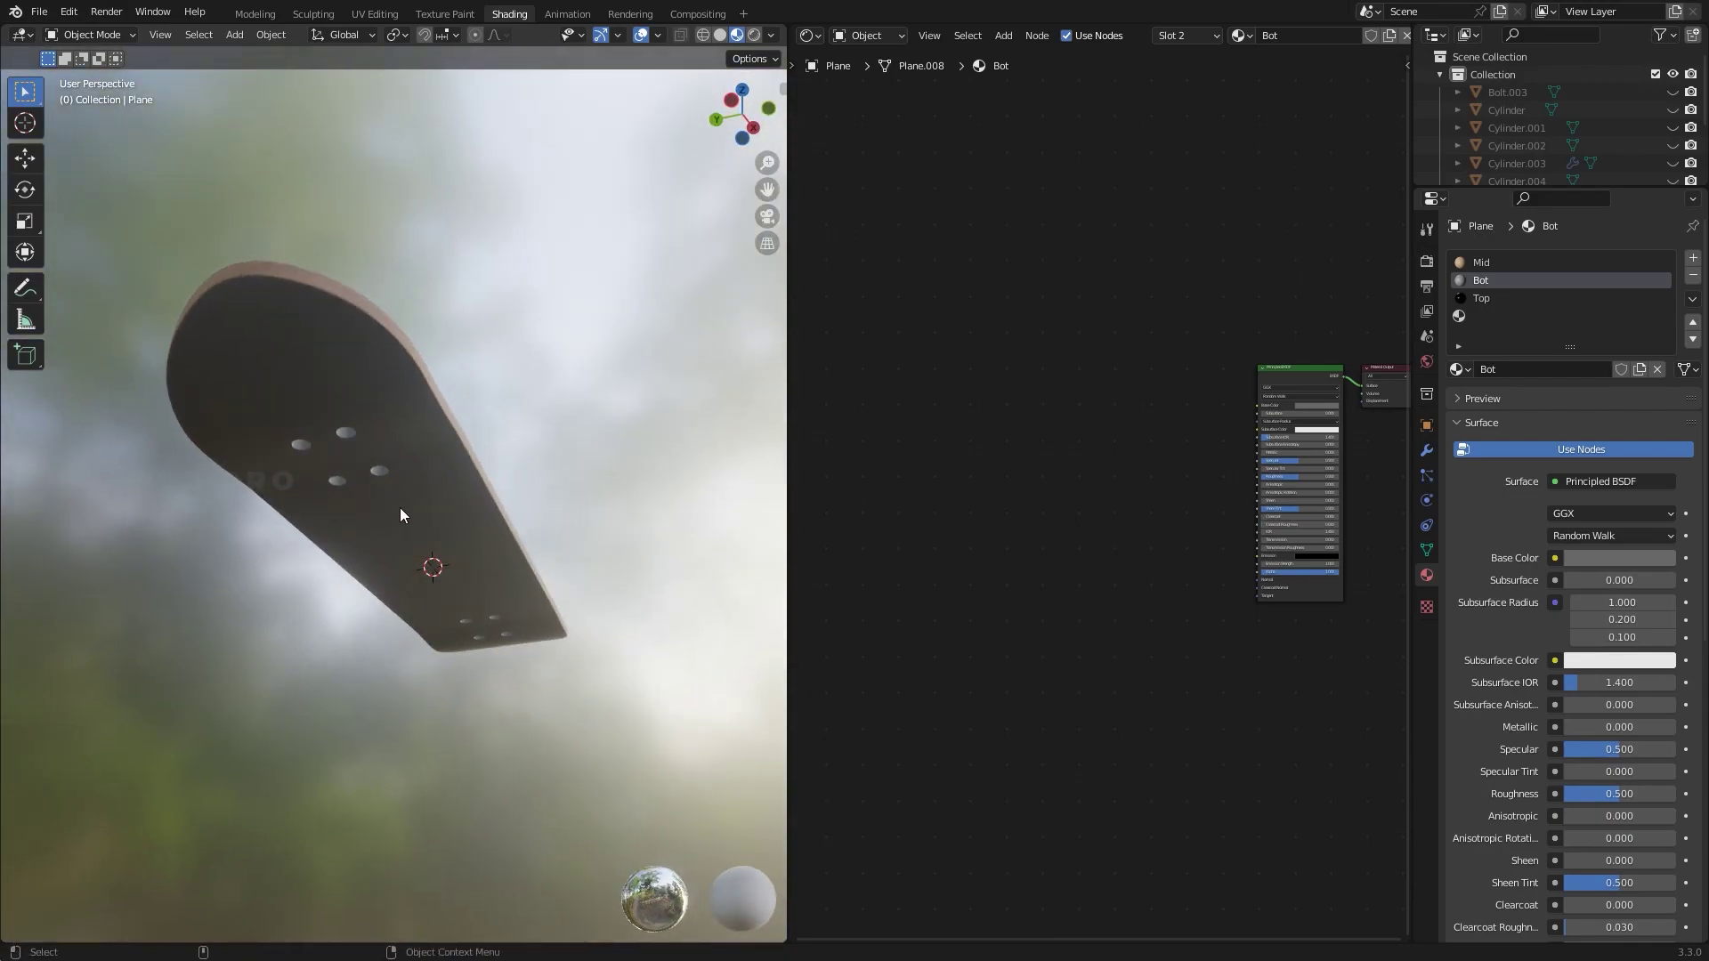
pyautogui.moveTo(502, 656); pyautogui.dragTo(455, 606, button='middle')
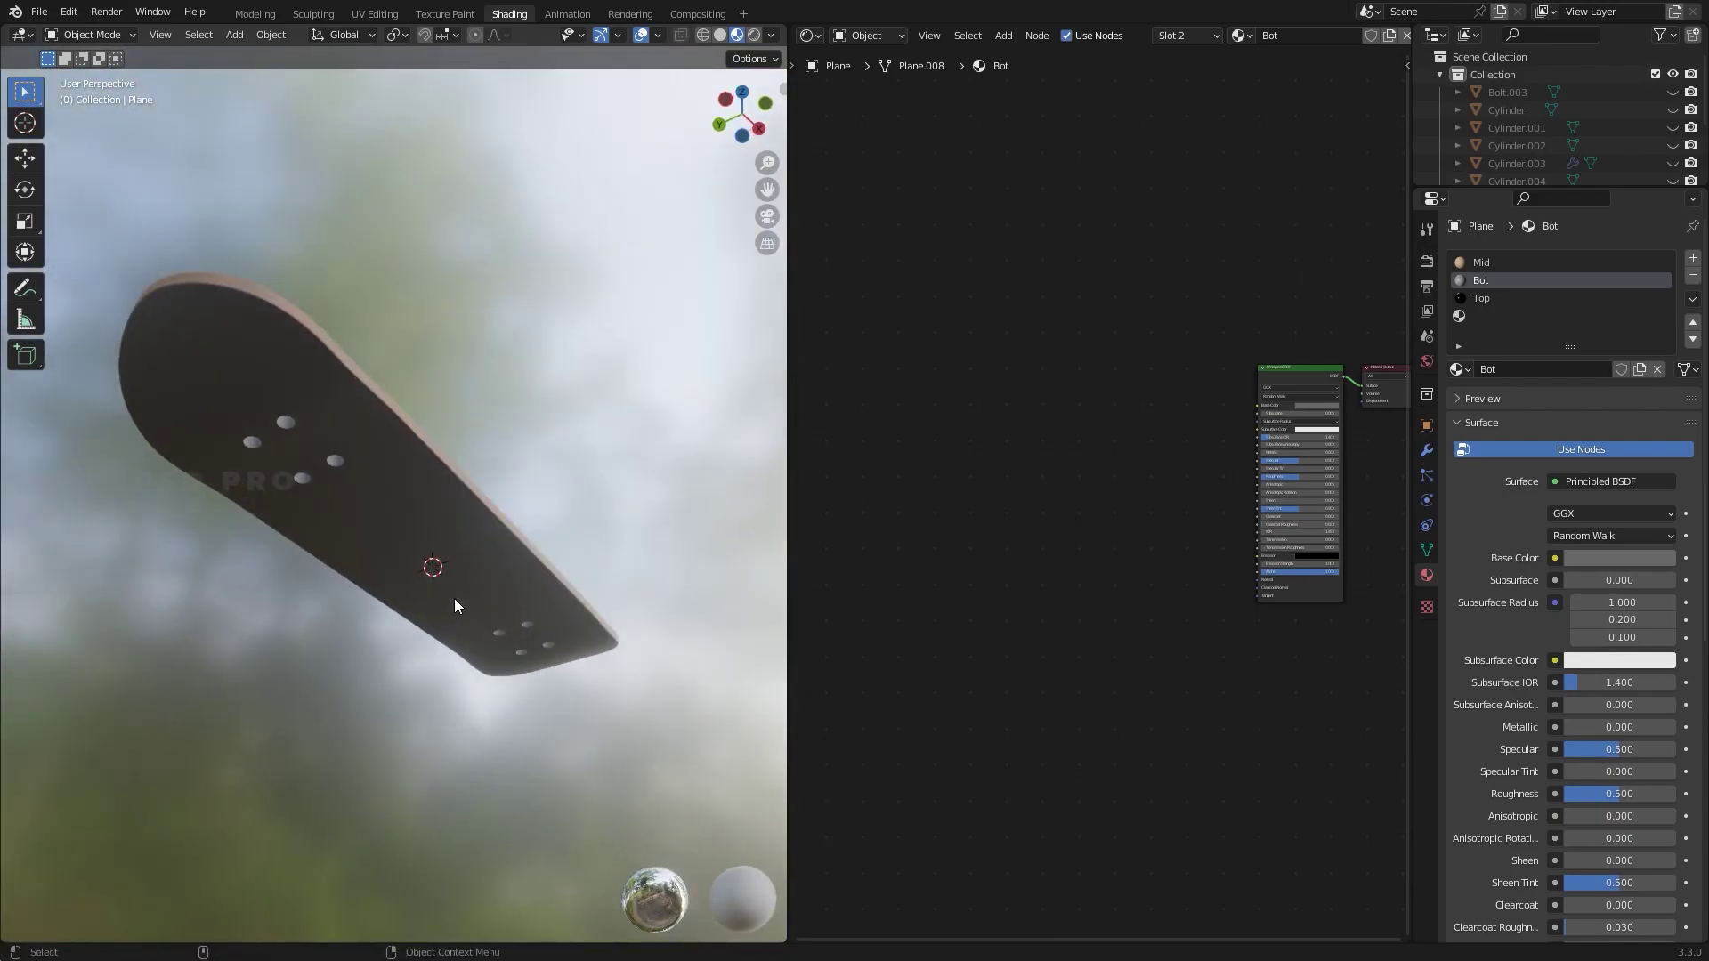
pyautogui.hotkey('ctrl', 's')
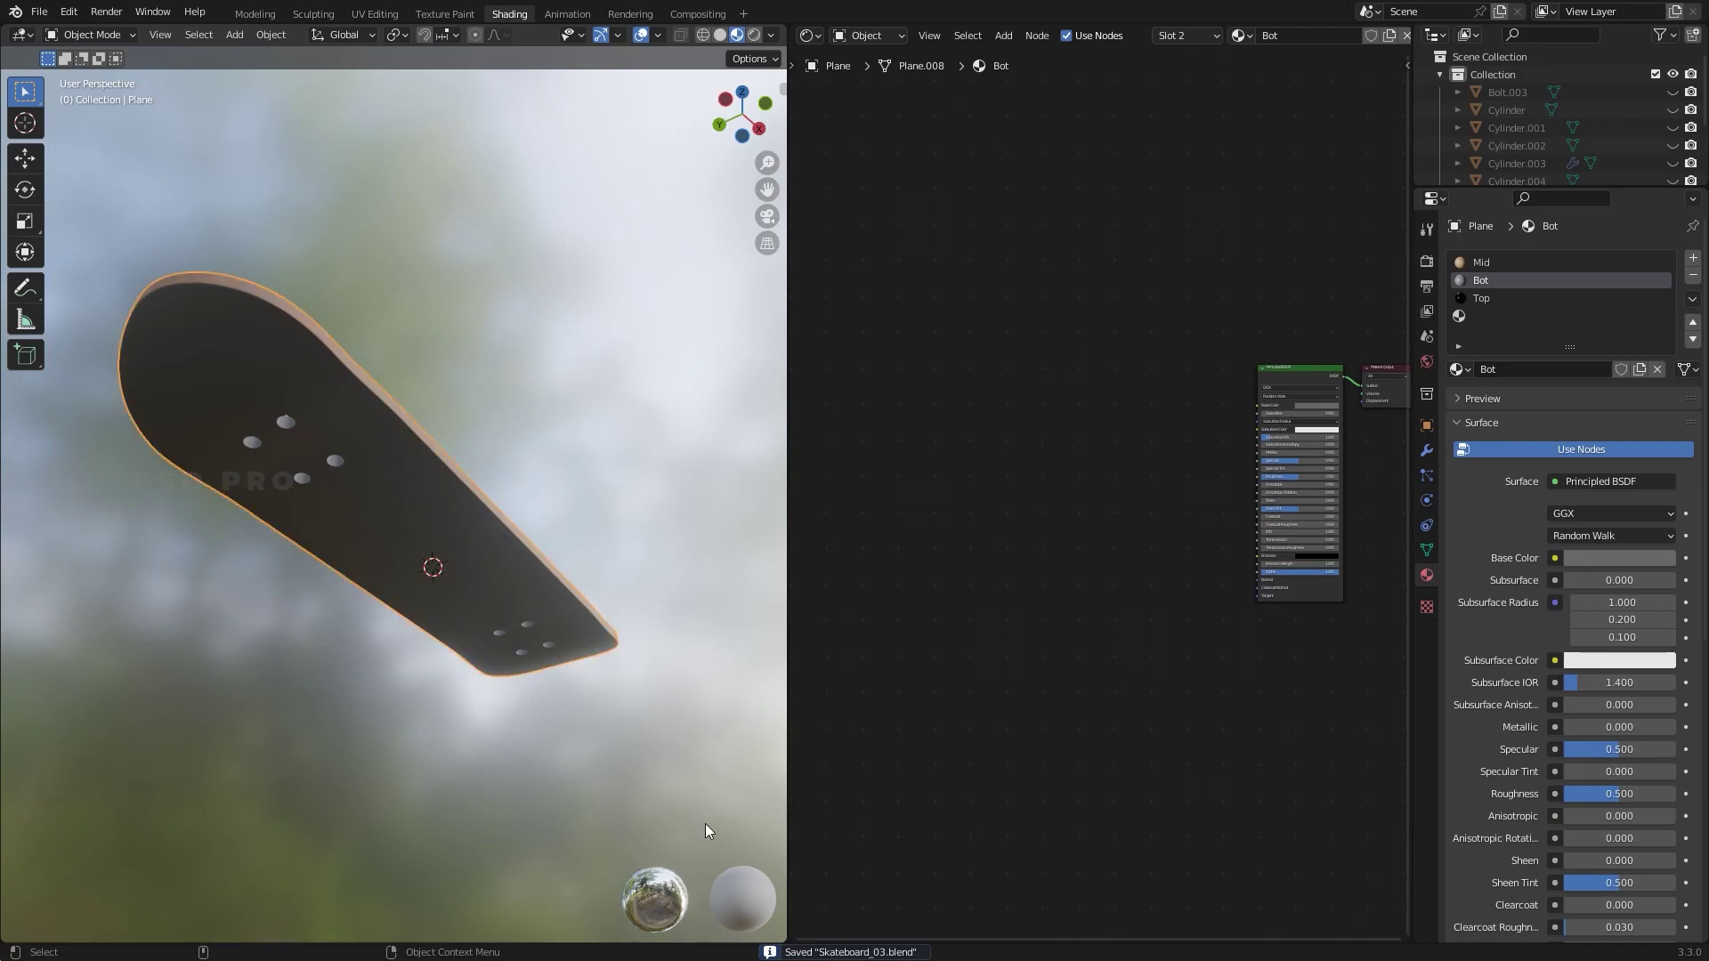
# Switch to File Explorer and open UV.png from the Skateboard folder in Photoshop
pyautogui.hotkey('alt', 'Tab')
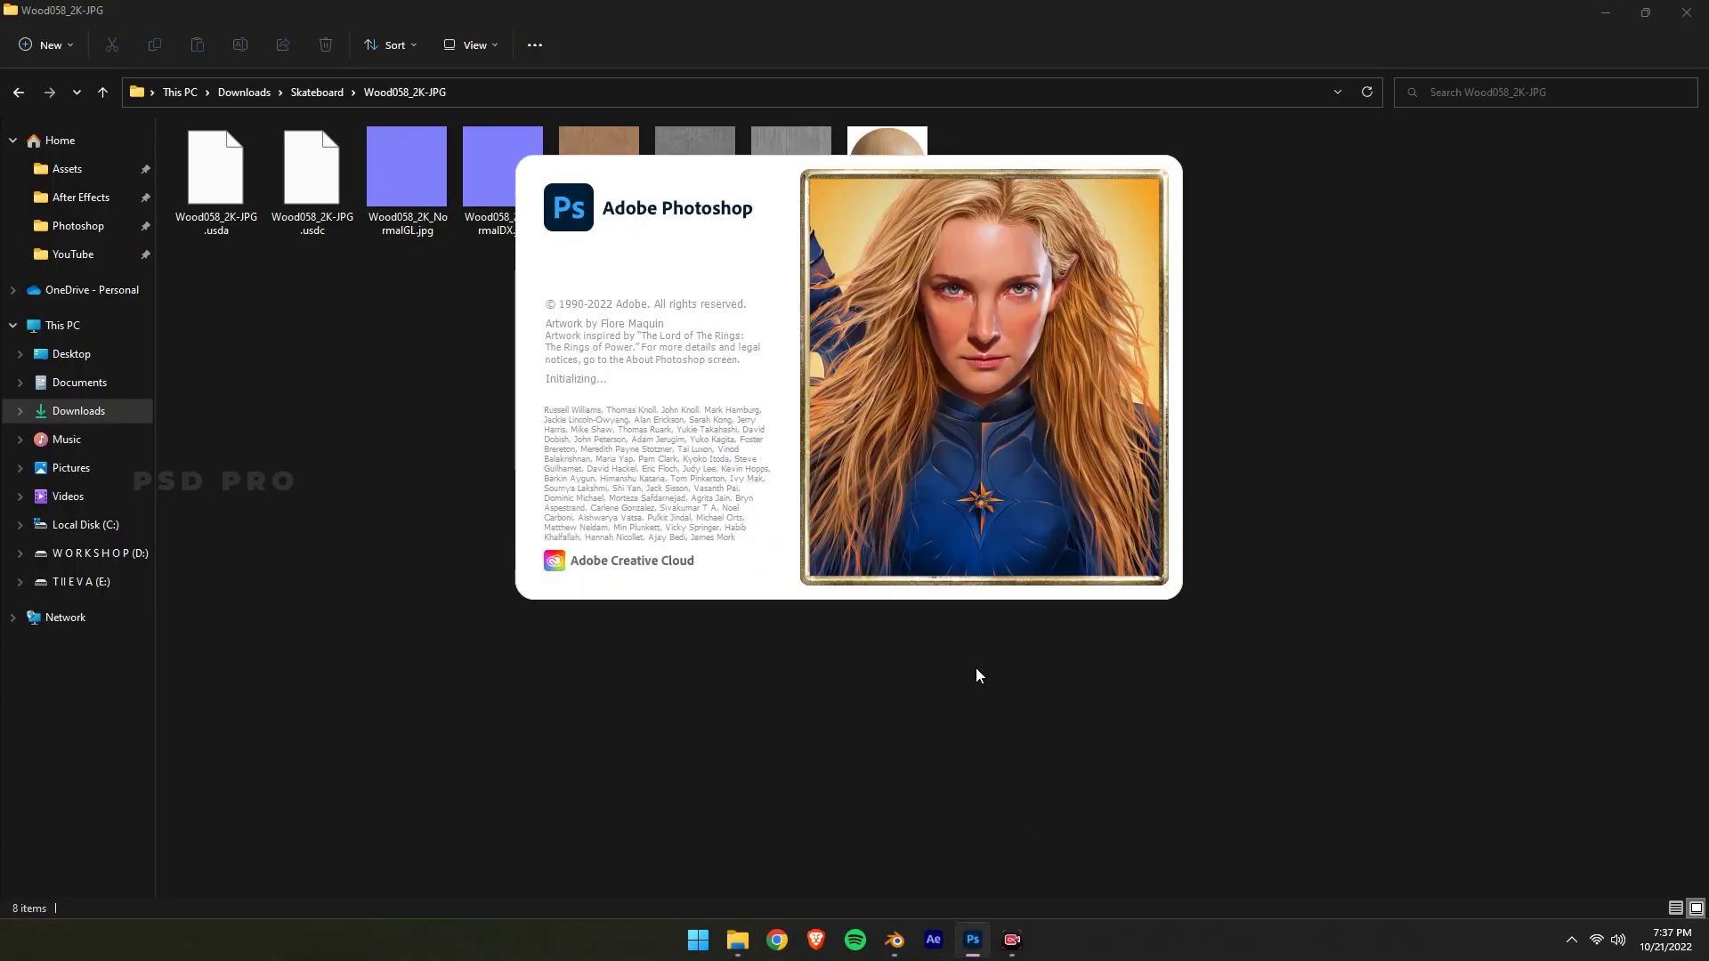
pyautogui.click(316, 93)
pyautogui.scroll(3, 1313, 640)
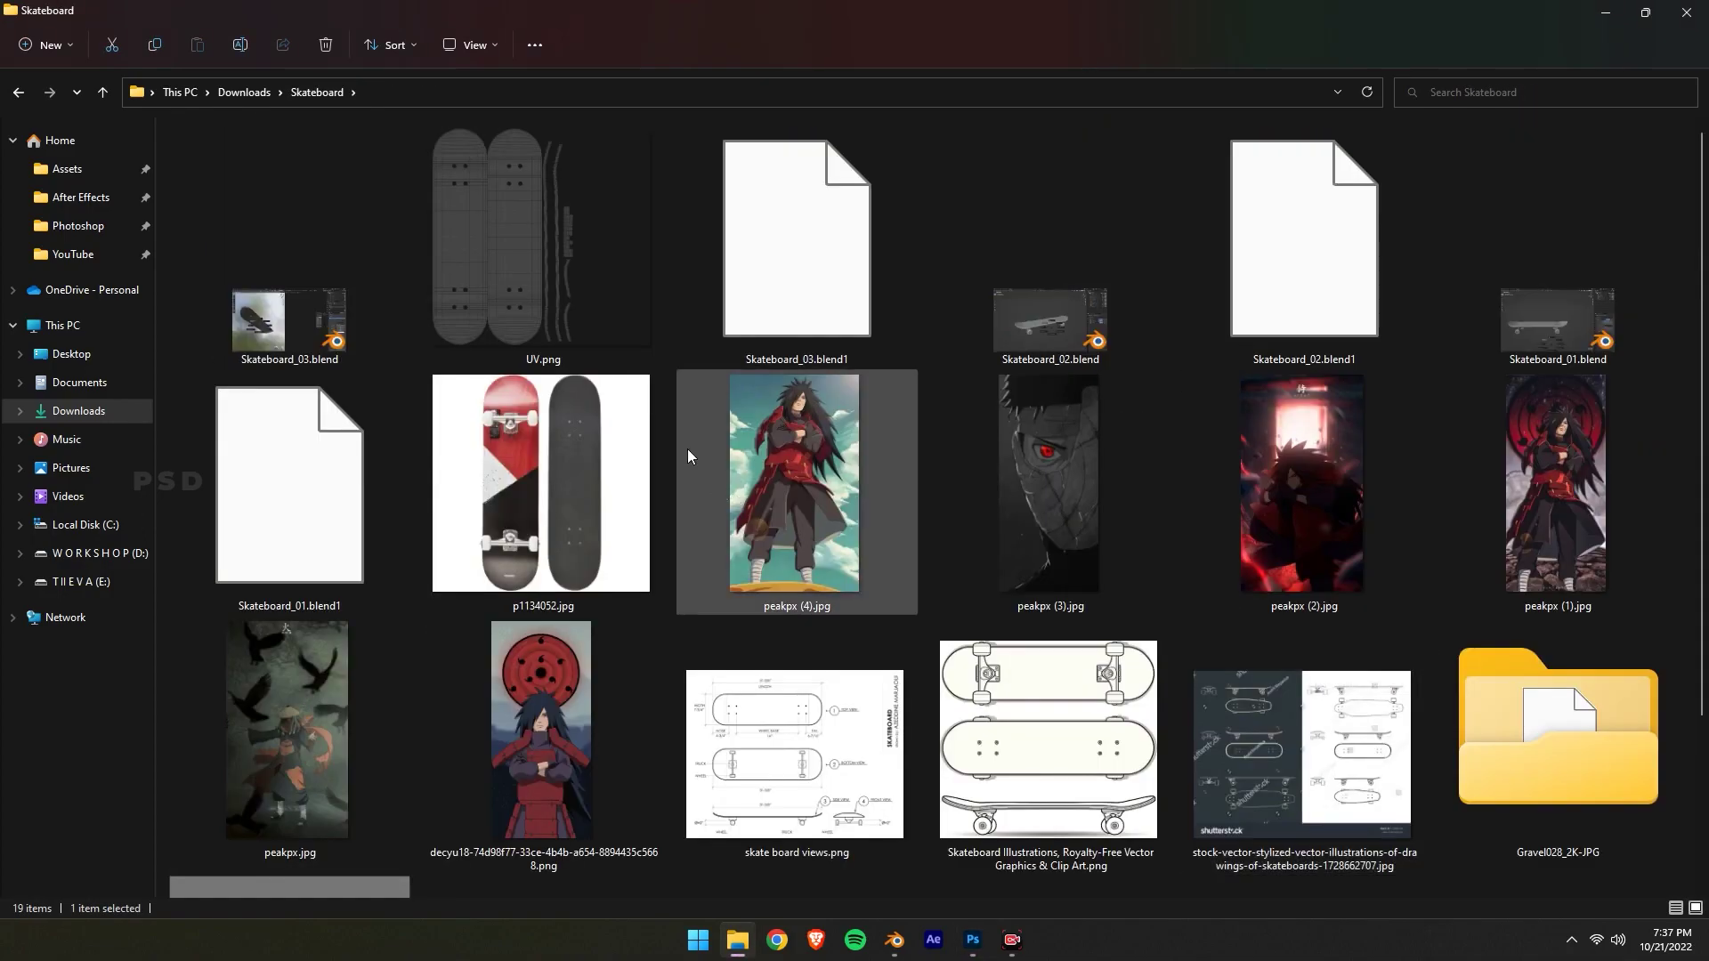
pyautogui.click(489, 249)
pyautogui.doubleClick(561, 233)
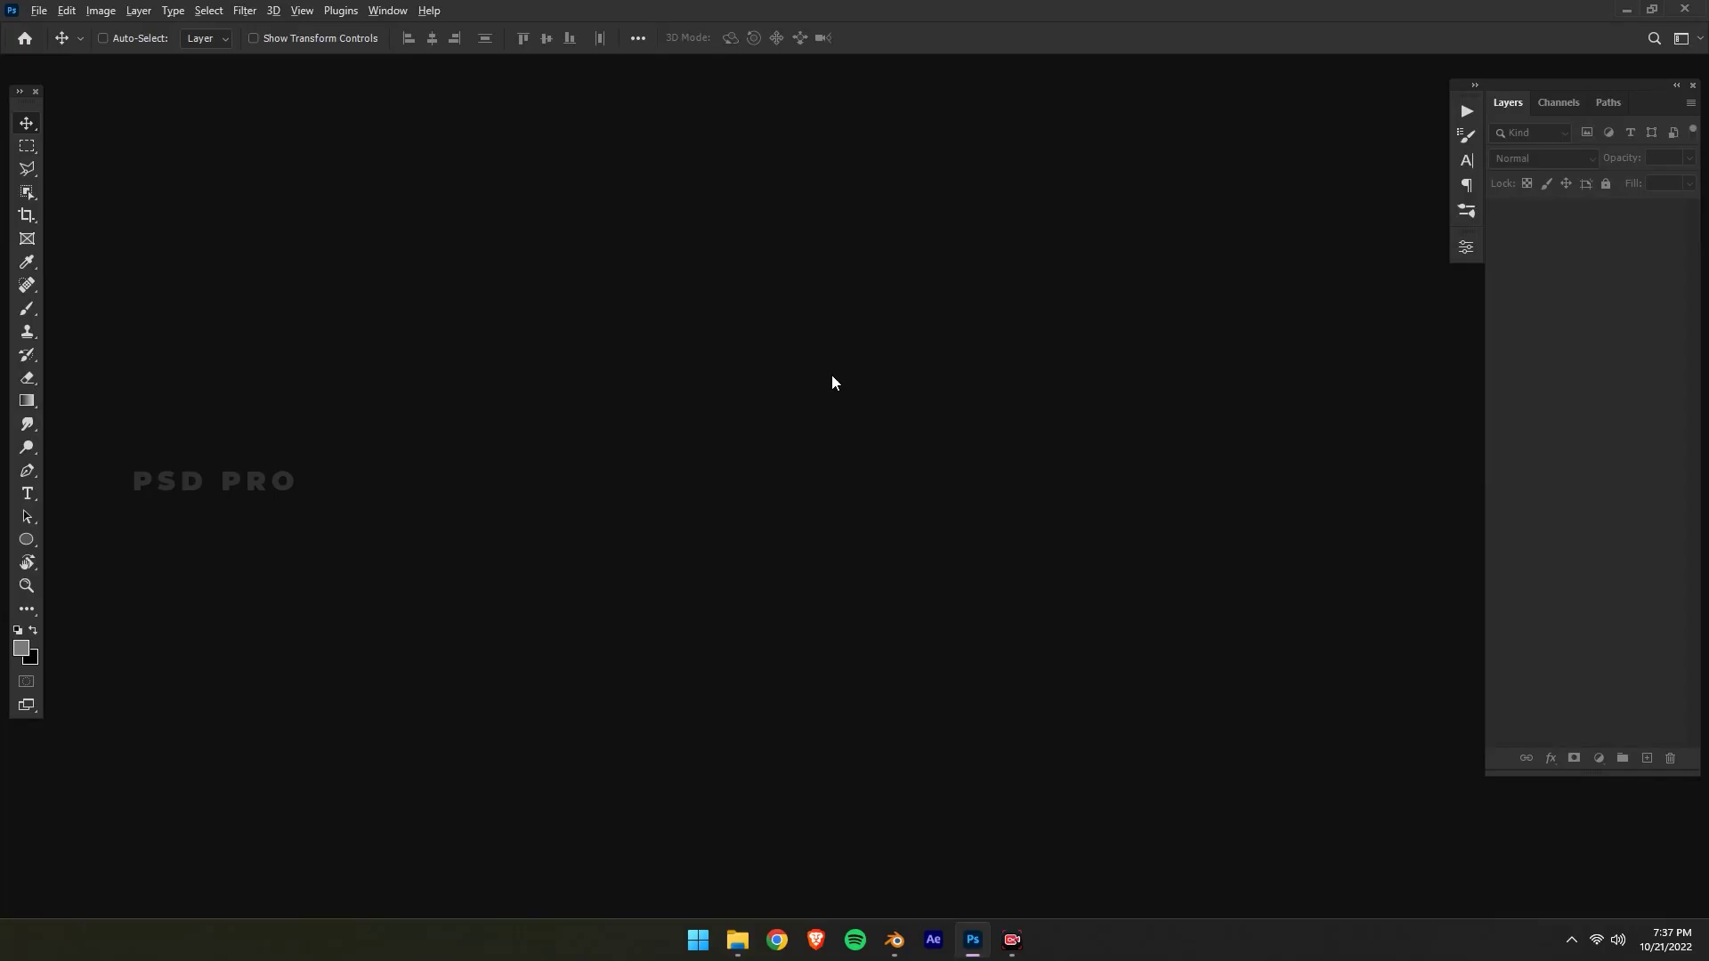
# Add a black (000000) Solid Color fill layer and place it beneath the UV layout layer
pyautogui.click(1600, 759)
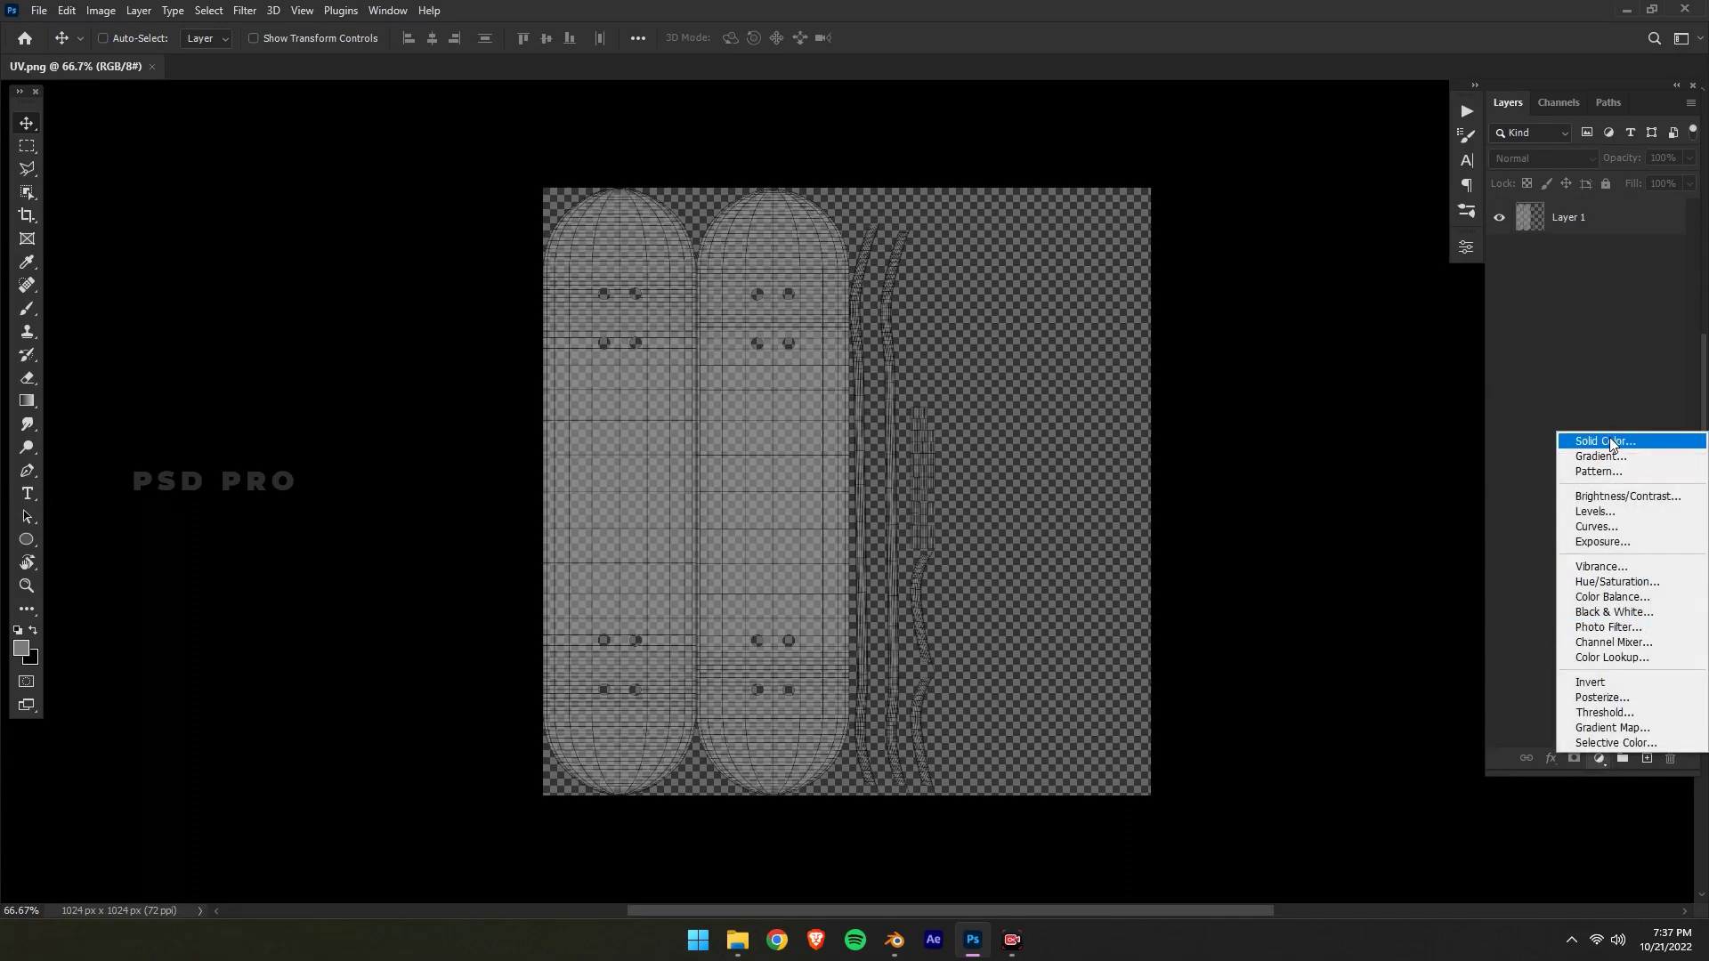
pyautogui.click(1611, 442)
pyautogui.moveTo(725, 171); pyautogui.dragTo(846, 231)
pyautogui.moveTo(841, 403); pyautogui.dragTo(733, 545)
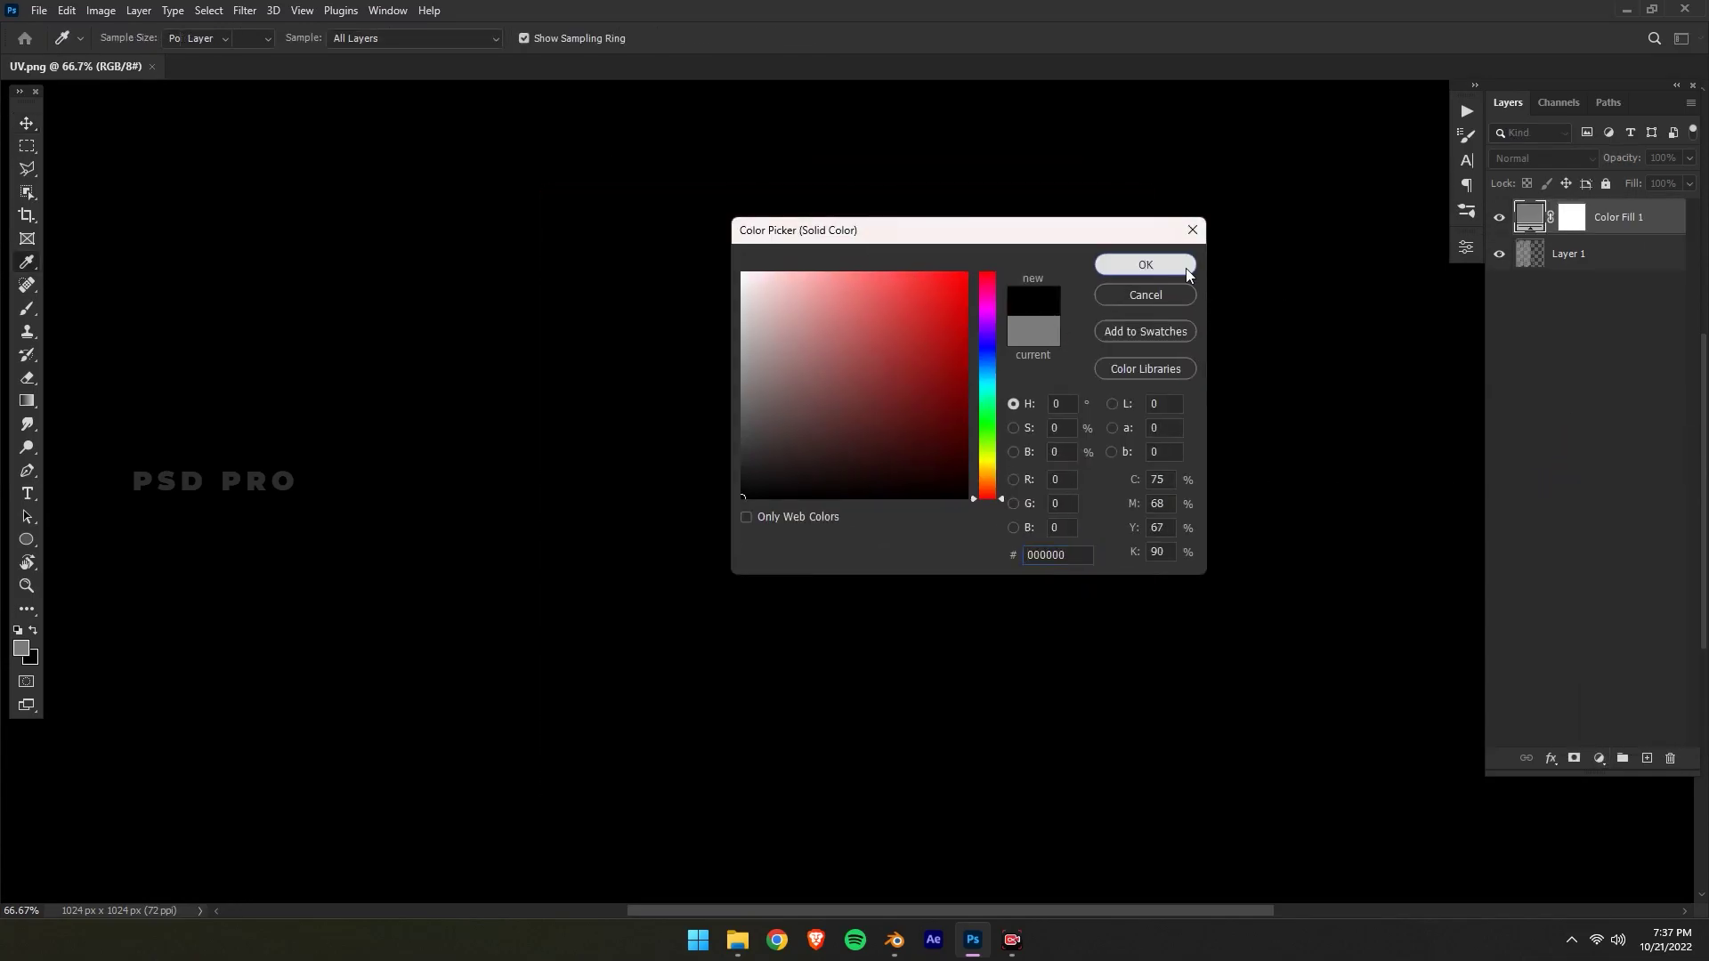
pyautogui.click(1184, 264)
pyautogui.hotkey('ctrl', '[')
pyautogui.rightClick(305, 323)
pyautogui.click(307, 363)
pyautogui.keyDown('alt'); pyautogui.scroll(2, 988, 430); pyautogui.keyUp('alt')
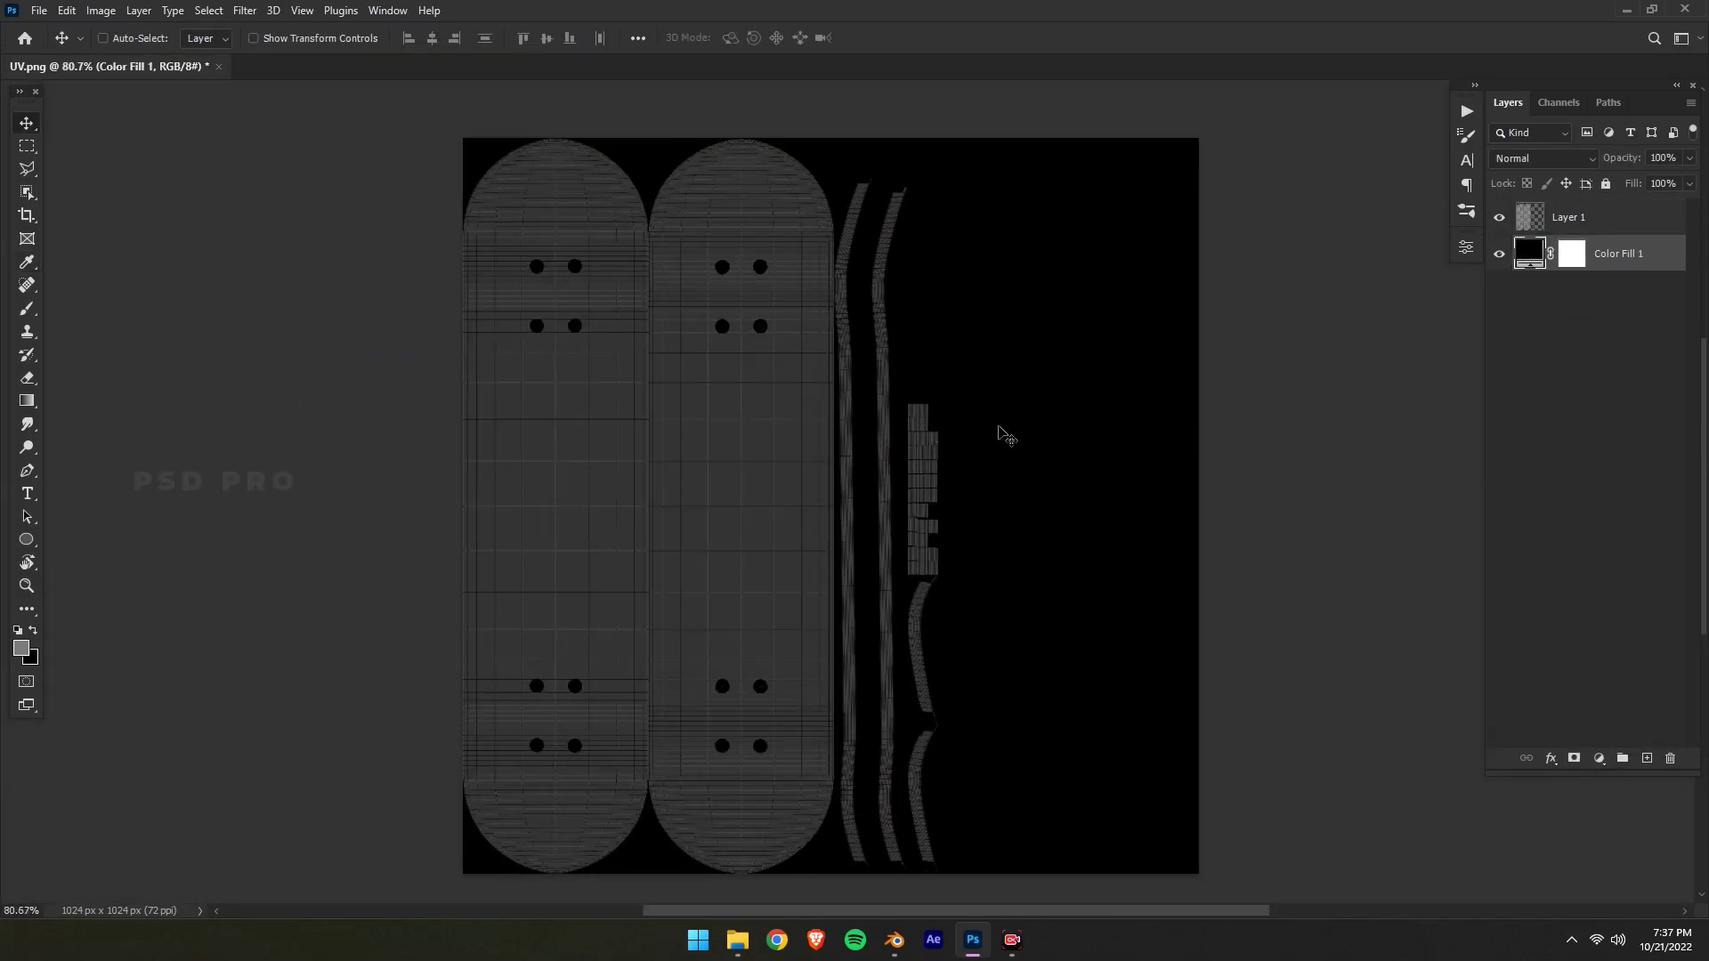
# Lock the UV layout layer's transparent pixels, fill its wireframe with white, and unlock and deselect the layer
pyautogui.click(1555, 218)
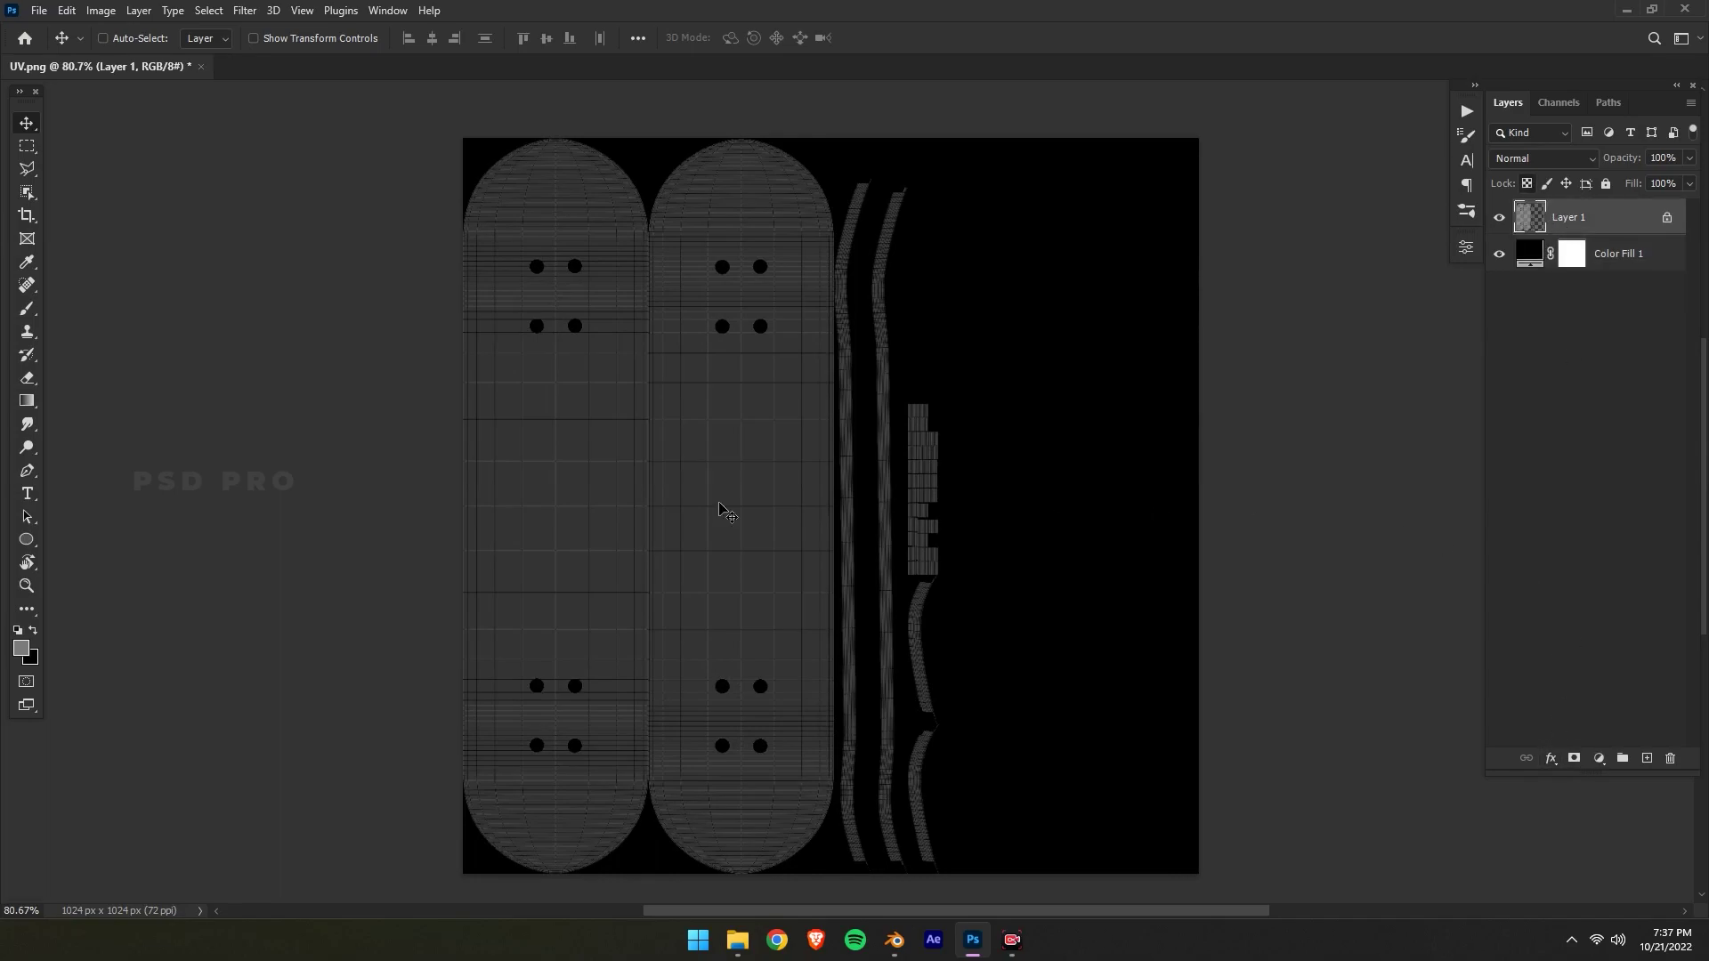
pyautogui.press('x')
pyautogui.hotkey('alt', 'BackSpace')
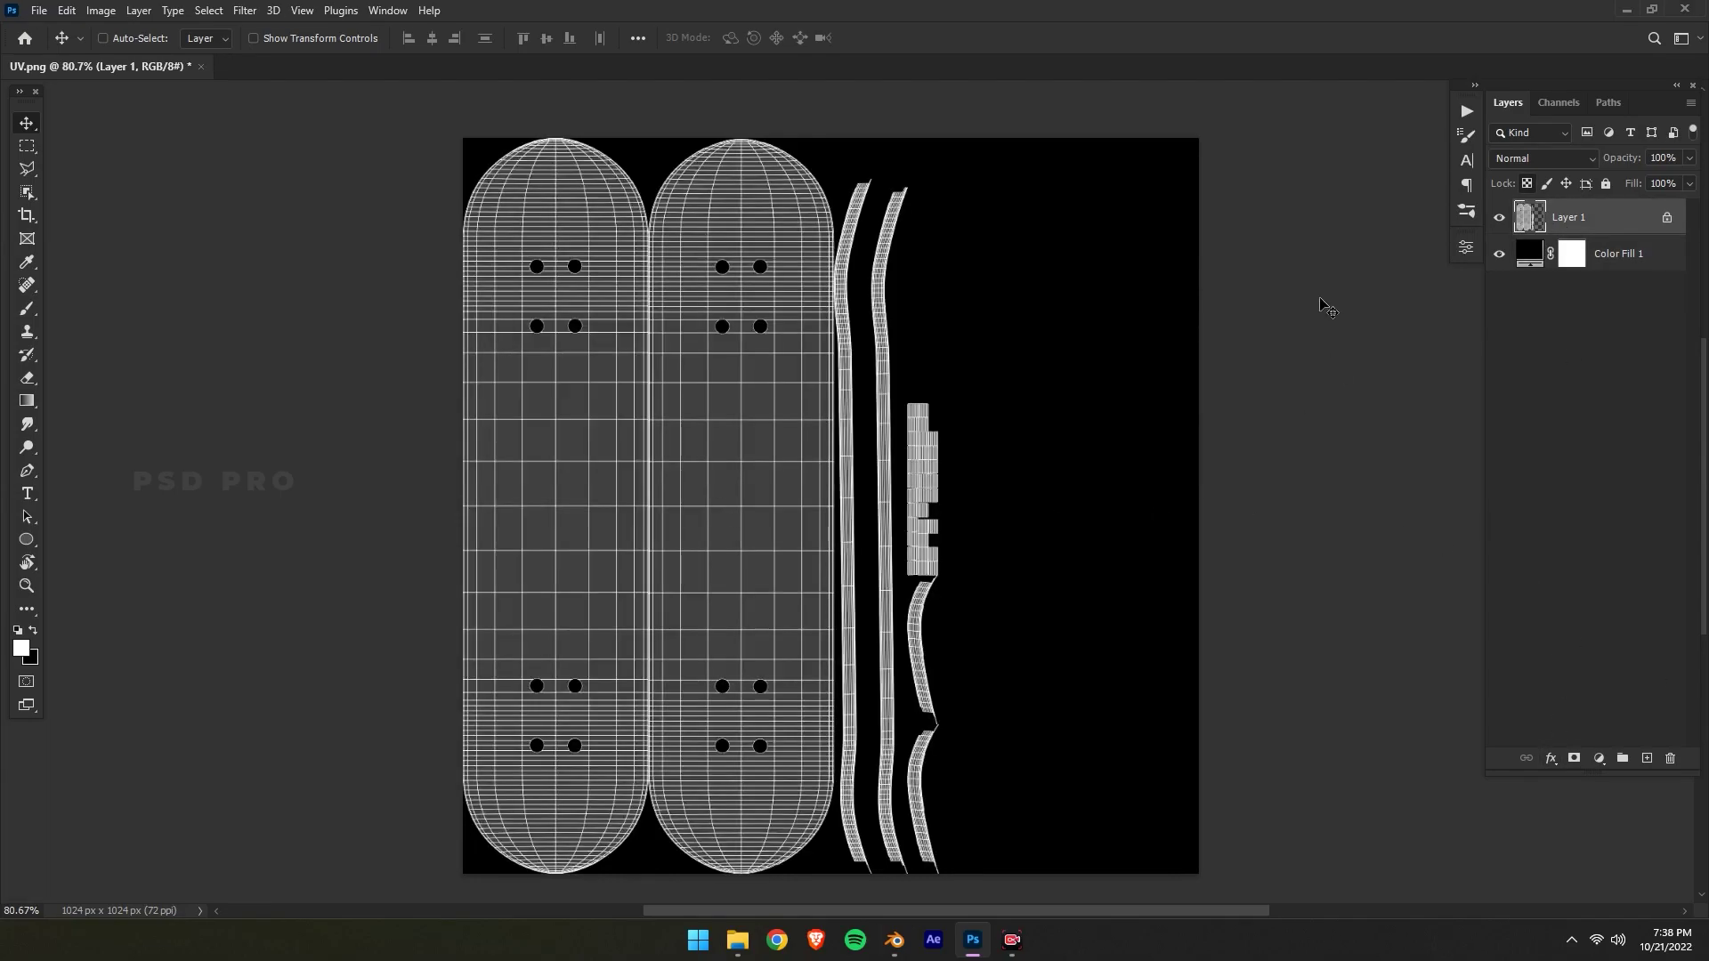
pyautogui.click(1528, 189)
pyautogui.click(1547, 345)
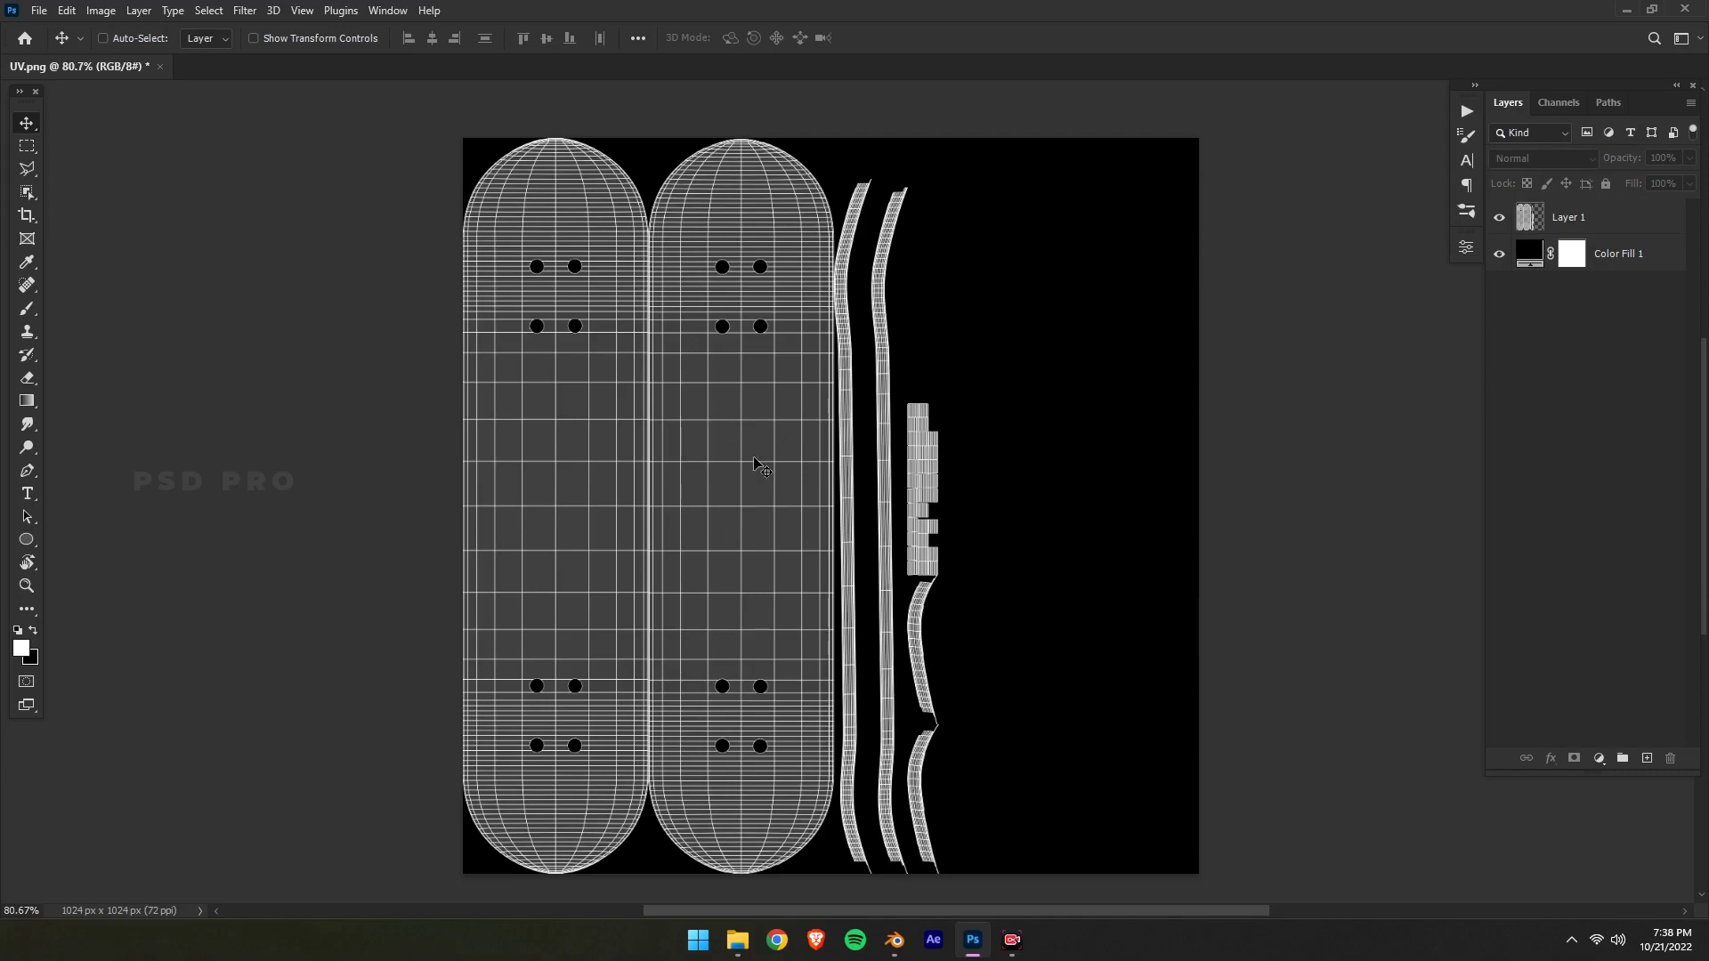
# Place peakpx (4).jpg from the Skateboard folder in the UV document and scale it down to the canvas height
pyautogui.keyDown('alt'); pyautogui.scroll(-1, 754, 463); pyautogui.keyUp('alt')
pyautogui.click(737, 942)
pyautogui.scroll(-2, 1261, 532)
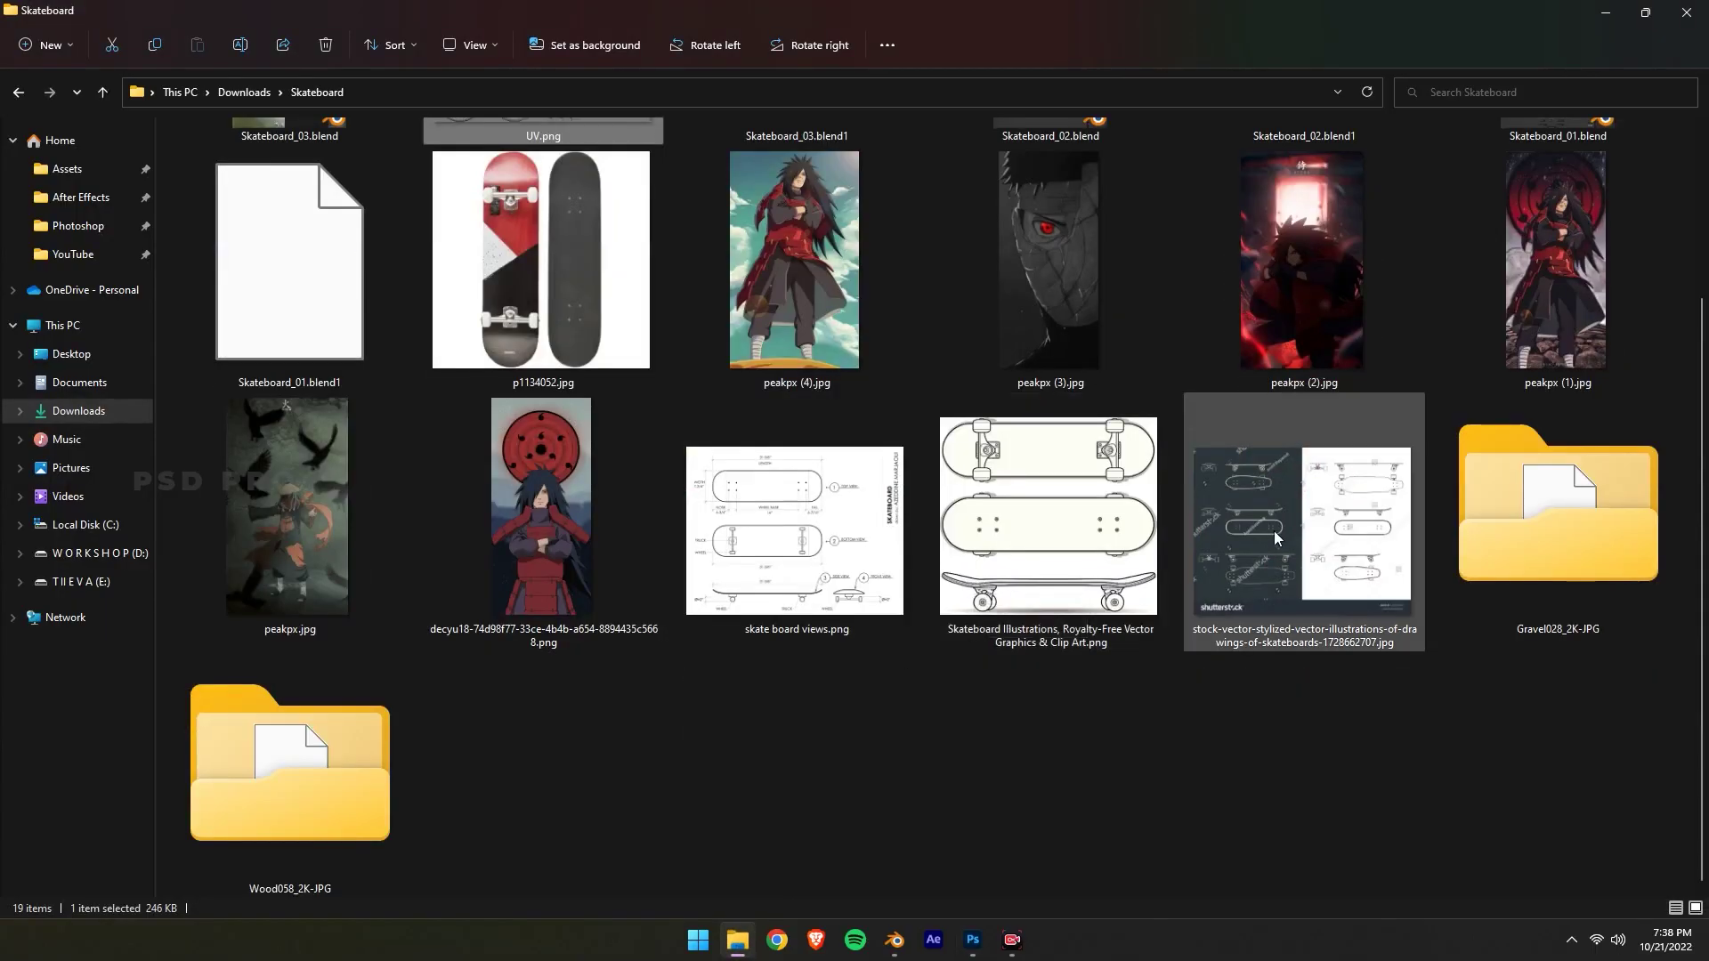
pyautogui.scroll(2, 915, 432)
pyautogui.moveTo(867, 542); pyautogui.dragTo(1622, 495)
pyautogui.click(1622, 494)
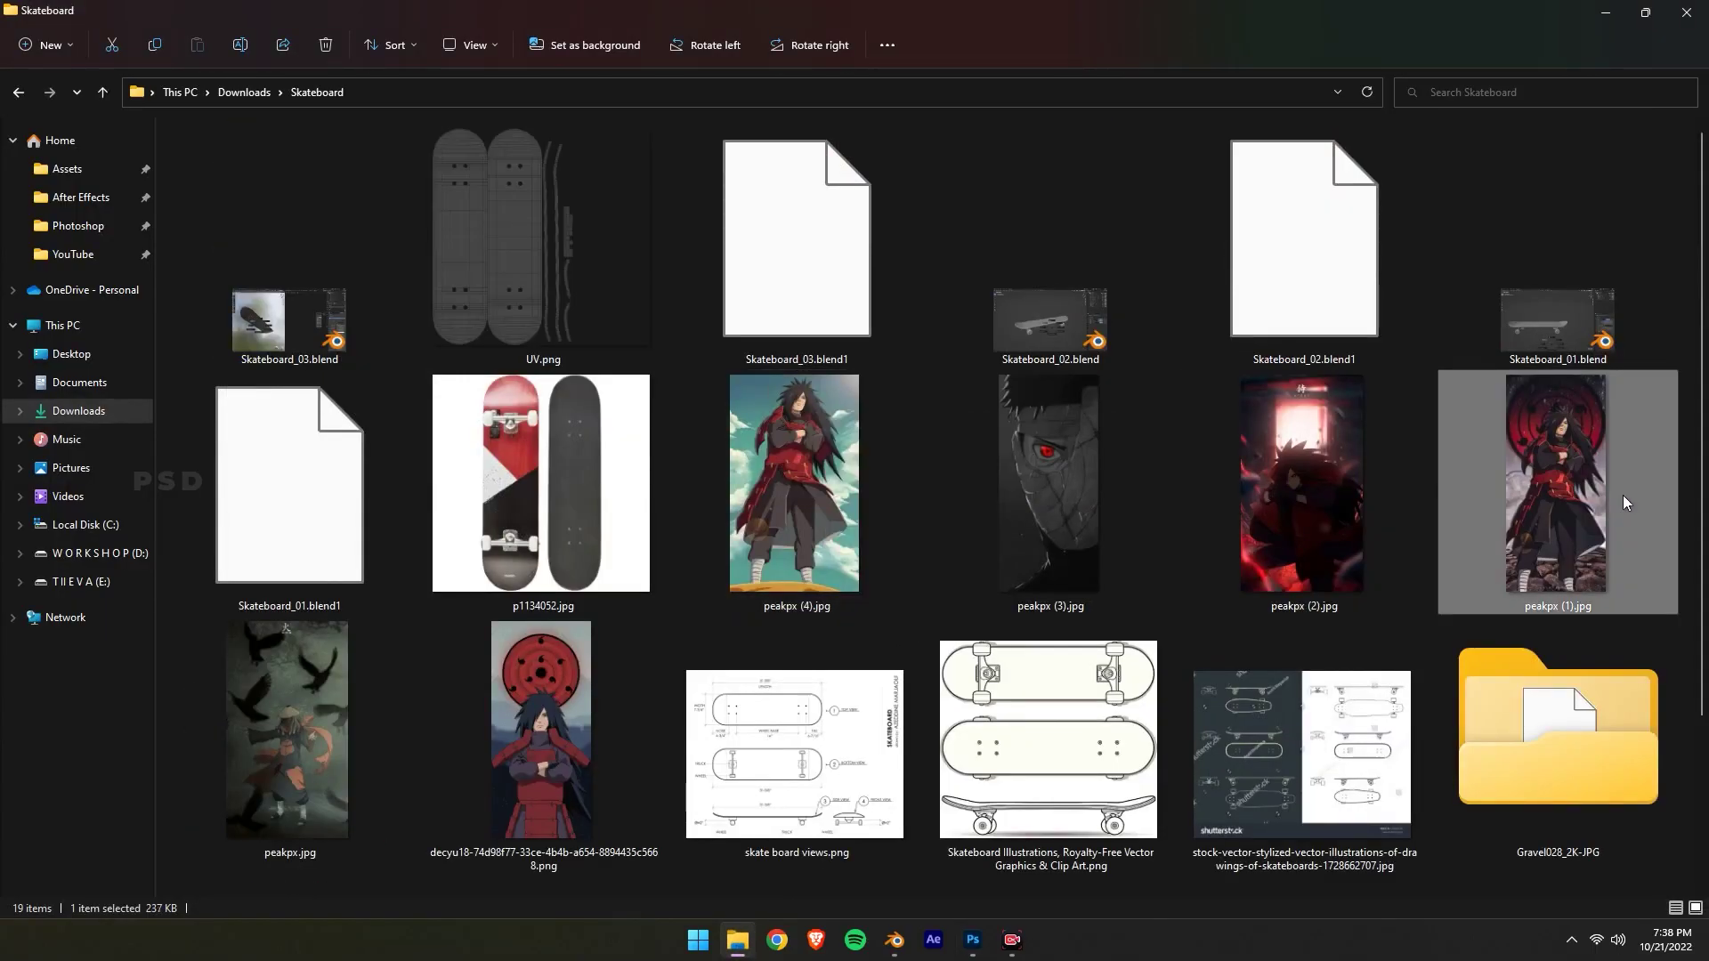
pyautogui.moveTo(811, 509); pyautogui.dragTo(824, 523)
pyautogui.hotkey('alt', 'Tab')
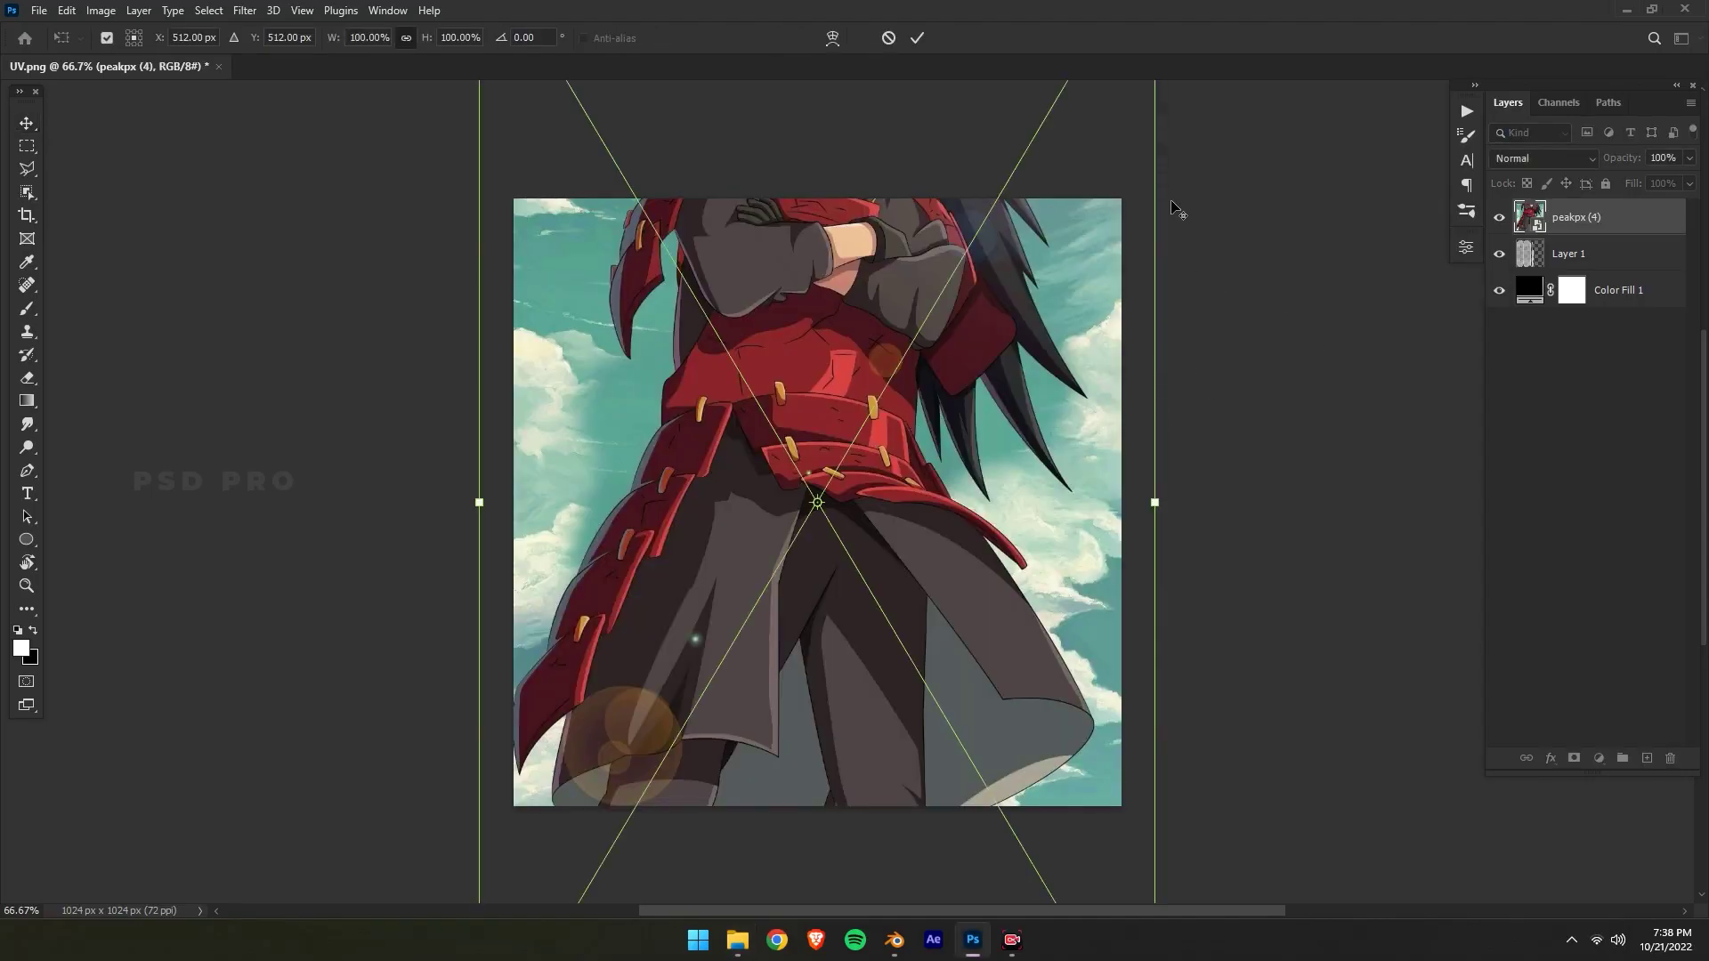
pyautogui.moveTo(1154, 734); pyautogui.dragTo(823, 665)
pyautogui.press('Return')
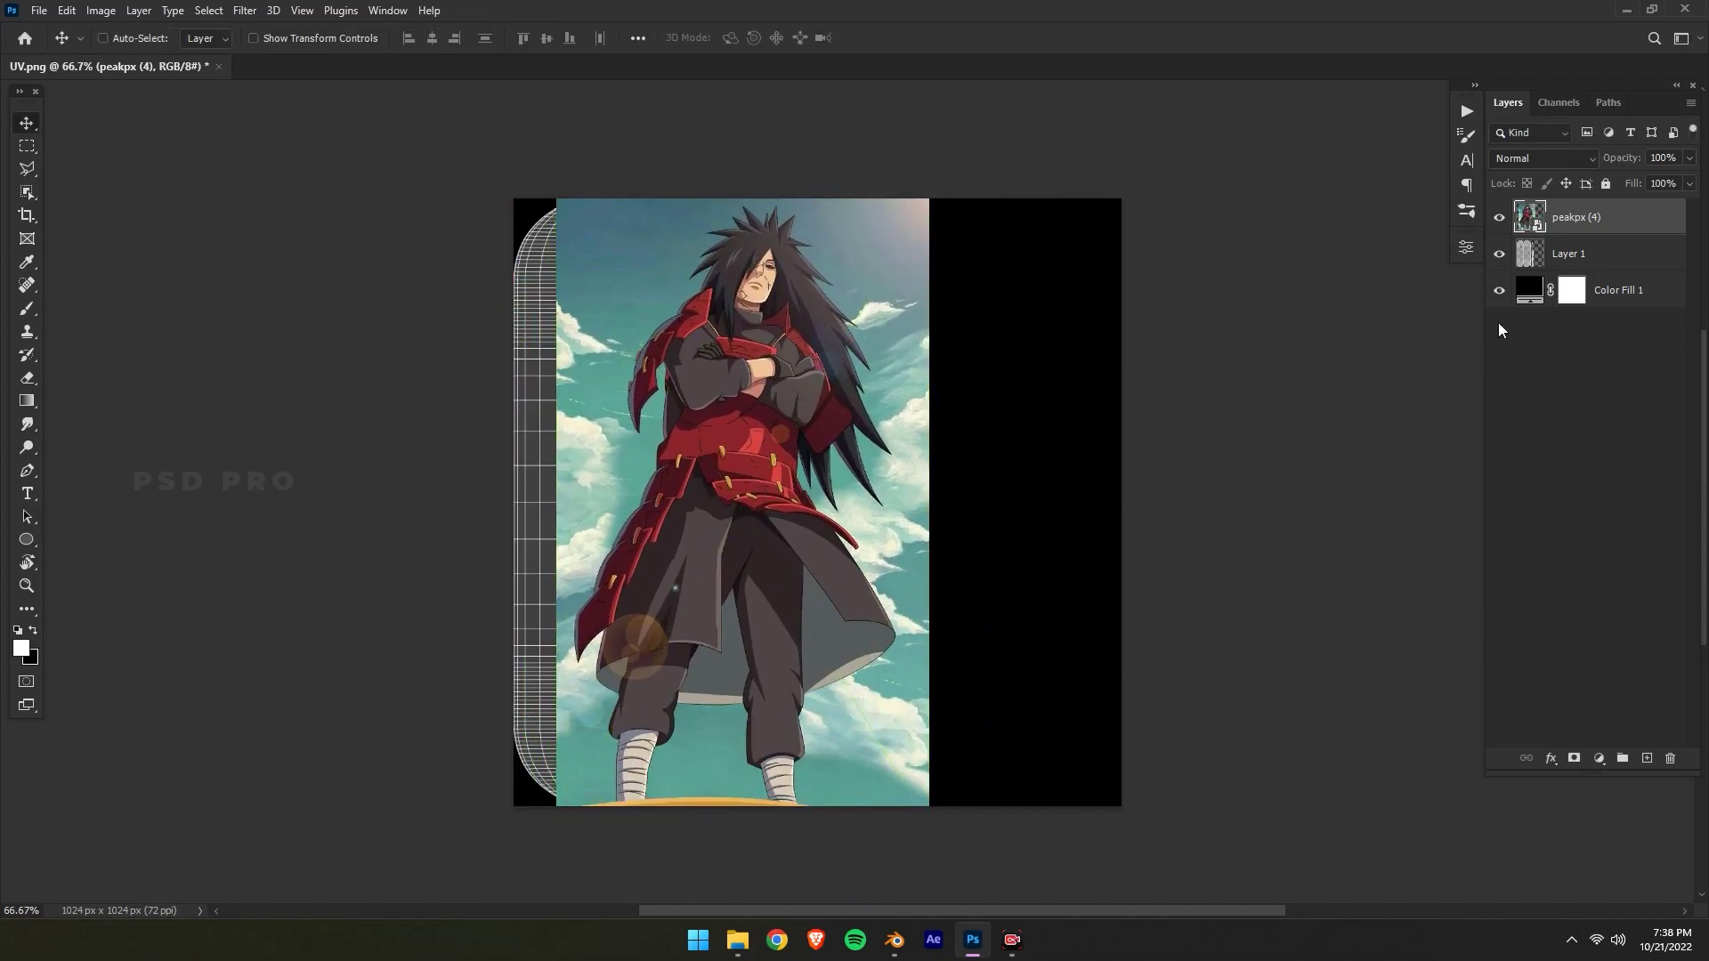
# Lower the peakpx (4) layer's opacity to 47% and align the figure with the second deck outline
pyautogui.moveTo(1627, 160); pyautogui.dragTo(1577, 163)
pyautogui.hotkey('ctrl', '1')
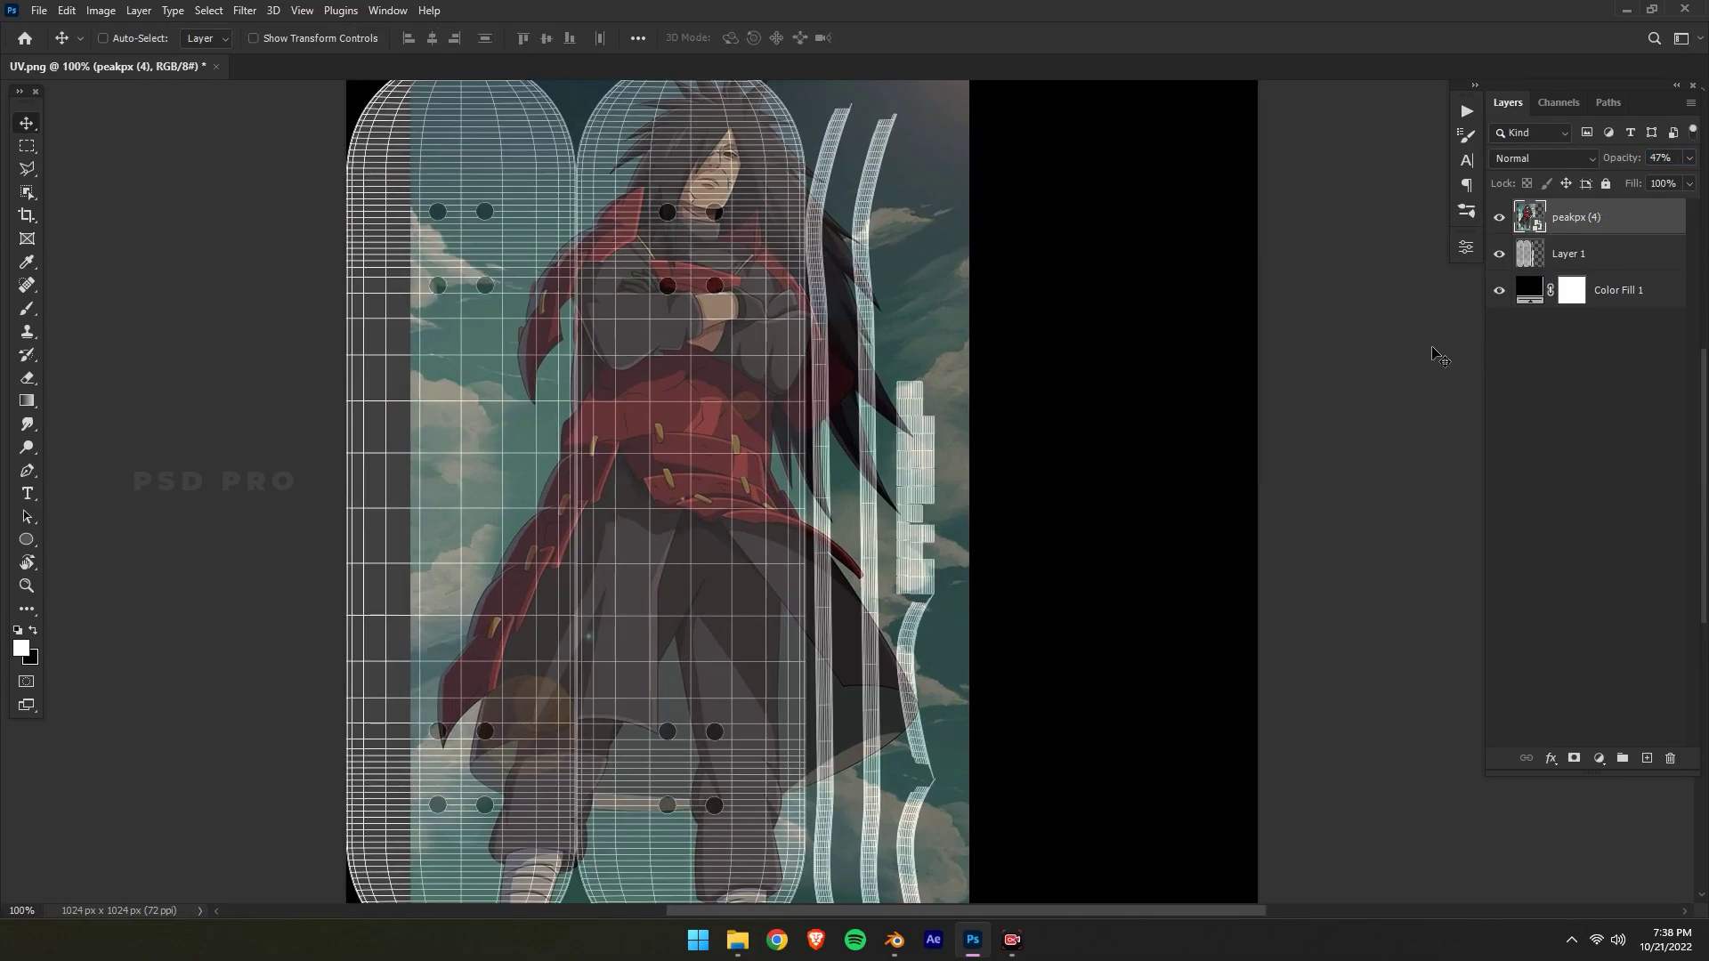
pyautogui.hotkey('ctrl', '-')
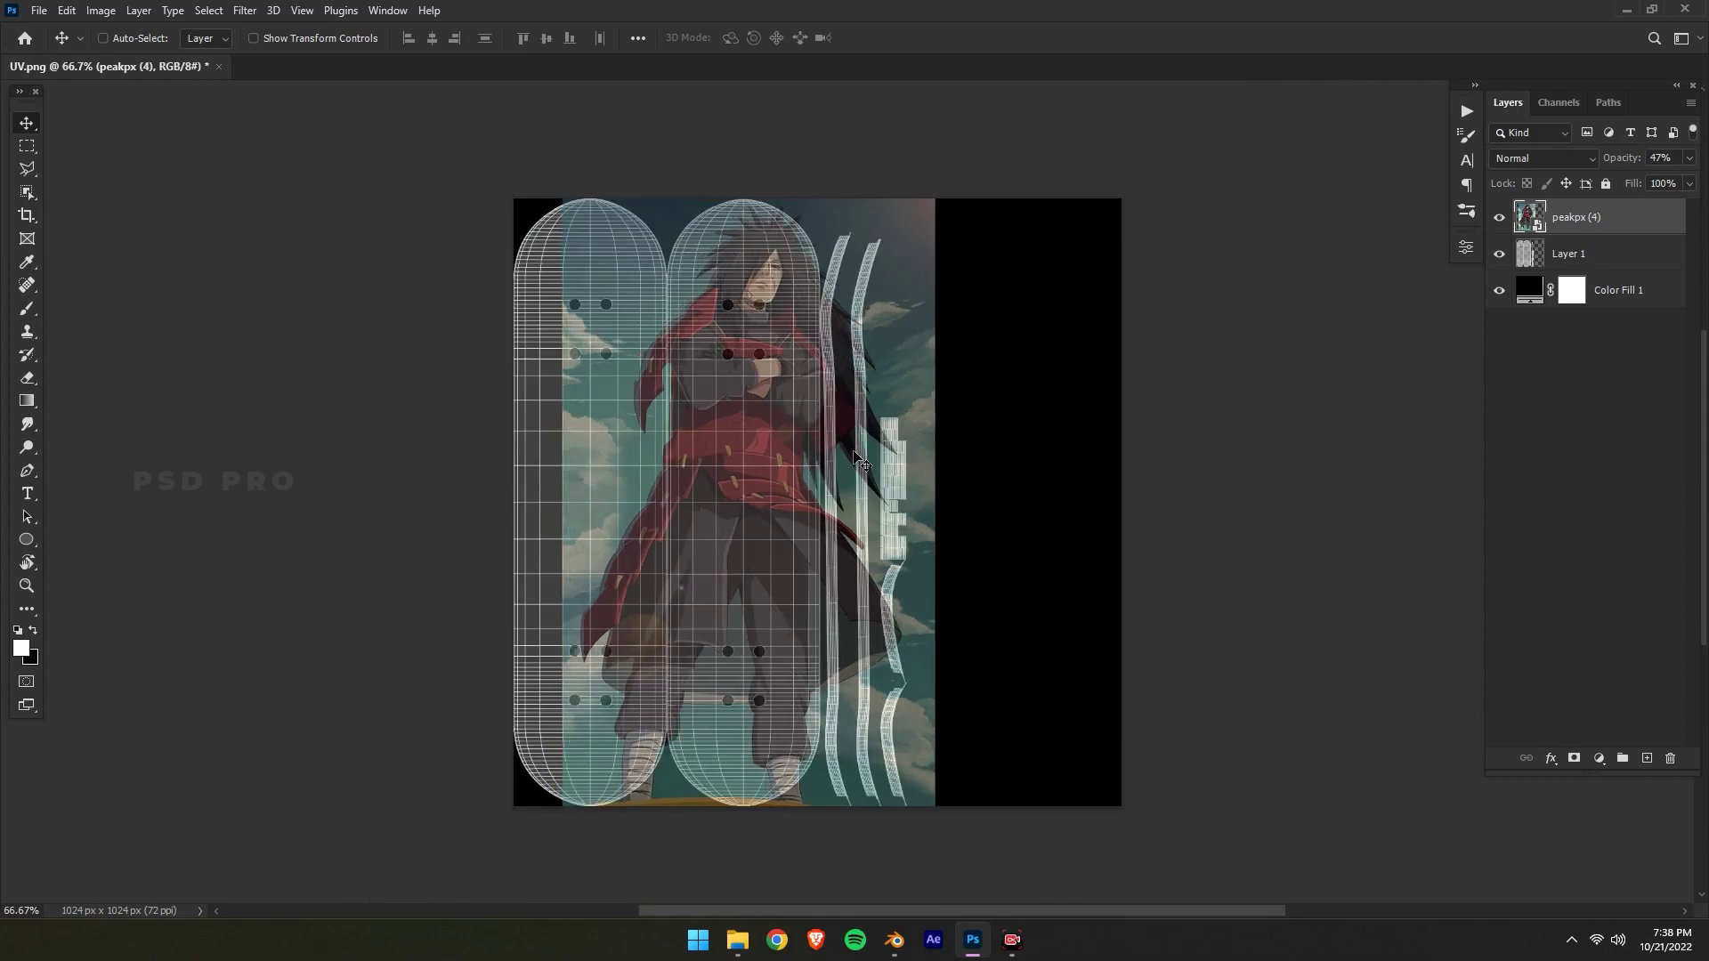
pyautogui.moveTo(912, 393); pyautogui.dragTo(911, 391)
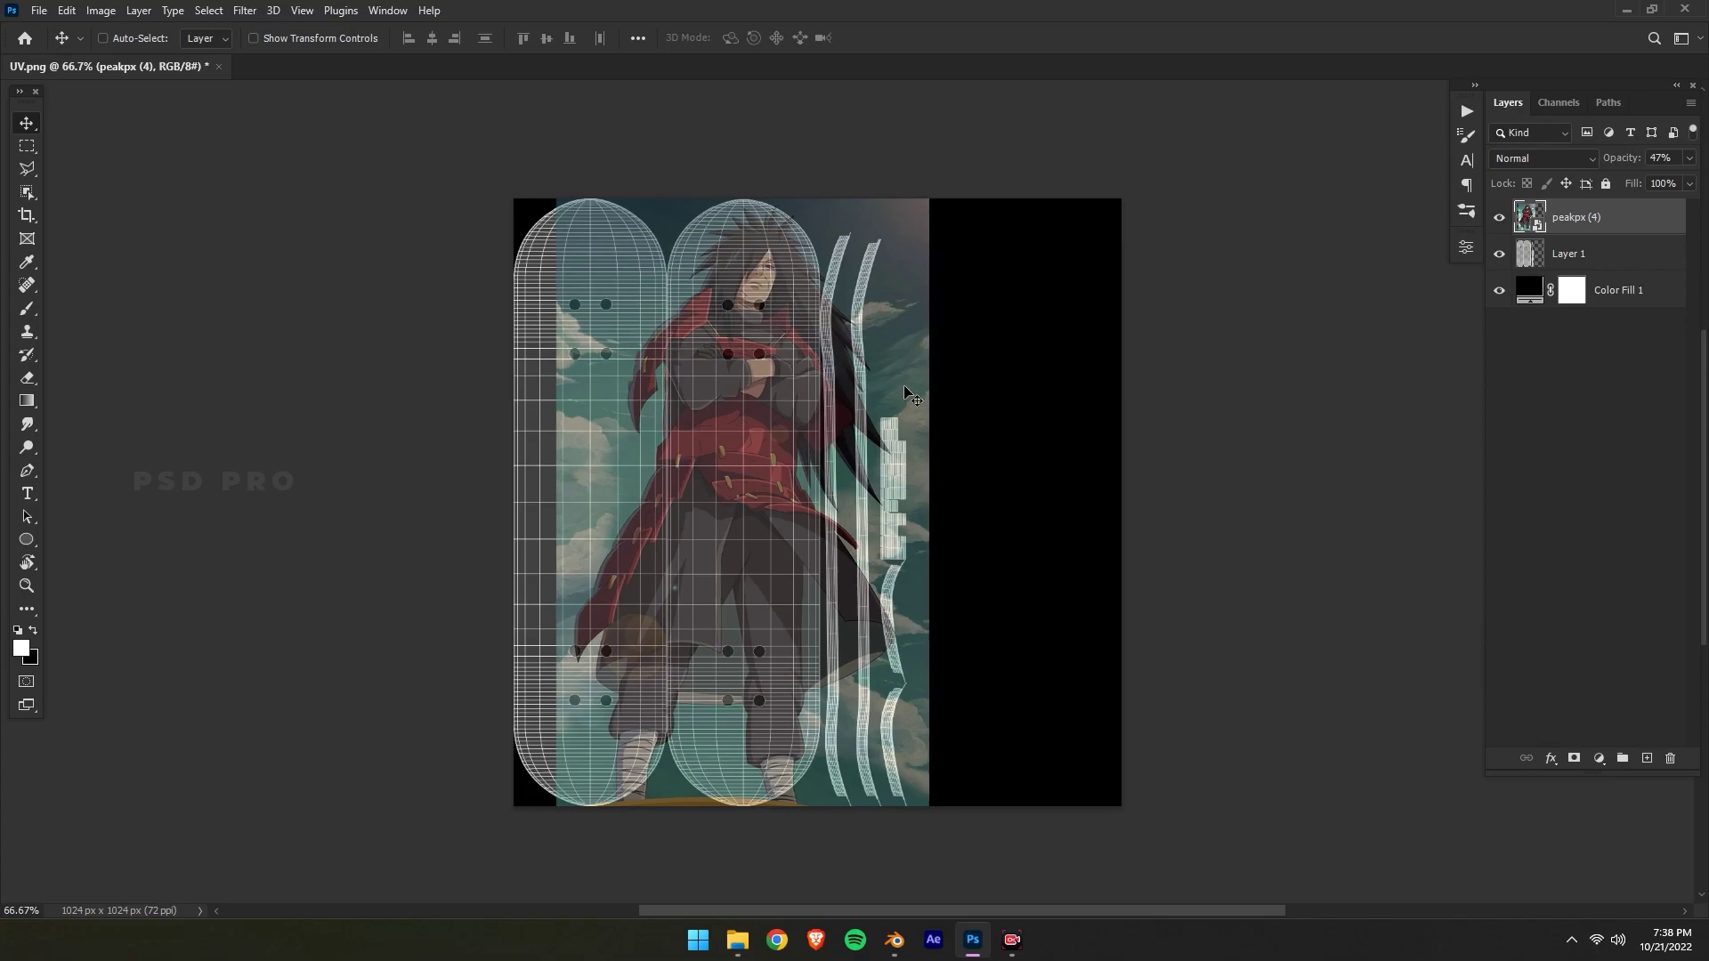
# Hide the peakpx (4) layer and draw a rectangular marquee selection around the second deck outline
pyautogui.click(1497, 219)
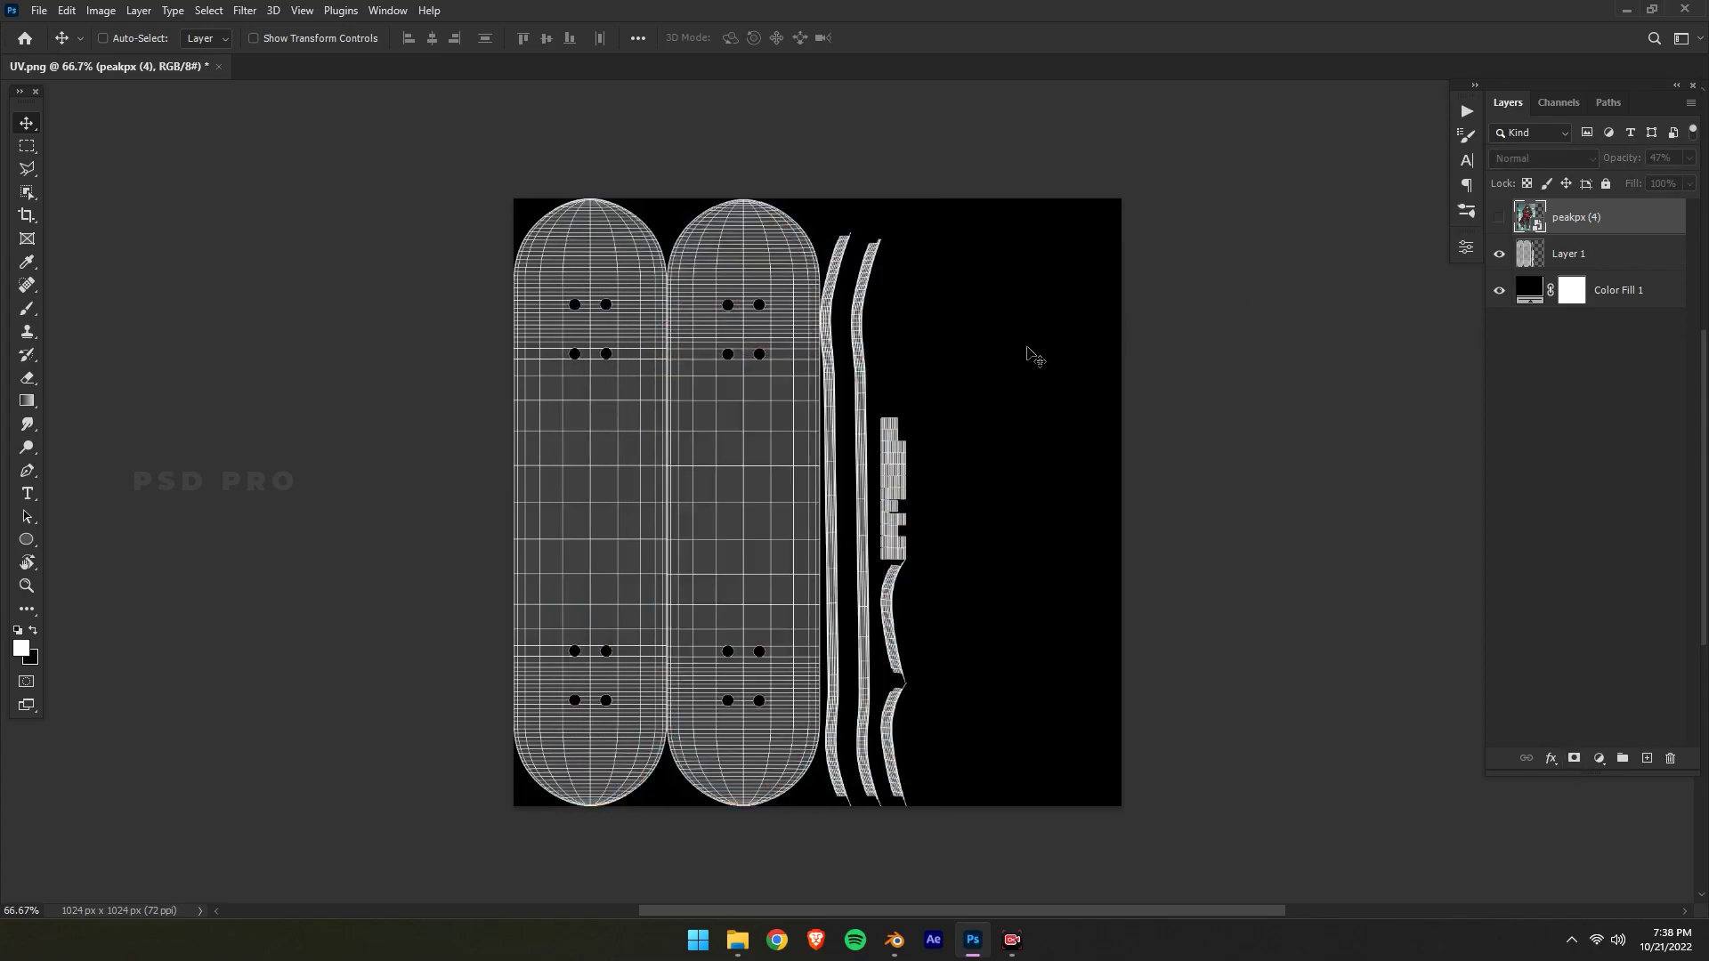
pyautogui.hotkey('ctrl', '+')
pyautogui.hotkey('ctrl', '+')
pyautogui.moveTo(779, 243); pyautogui.dragTo(813, 622)
pyautogui.moveTo(778, 402); pyautogui.dragTo(823, 578)
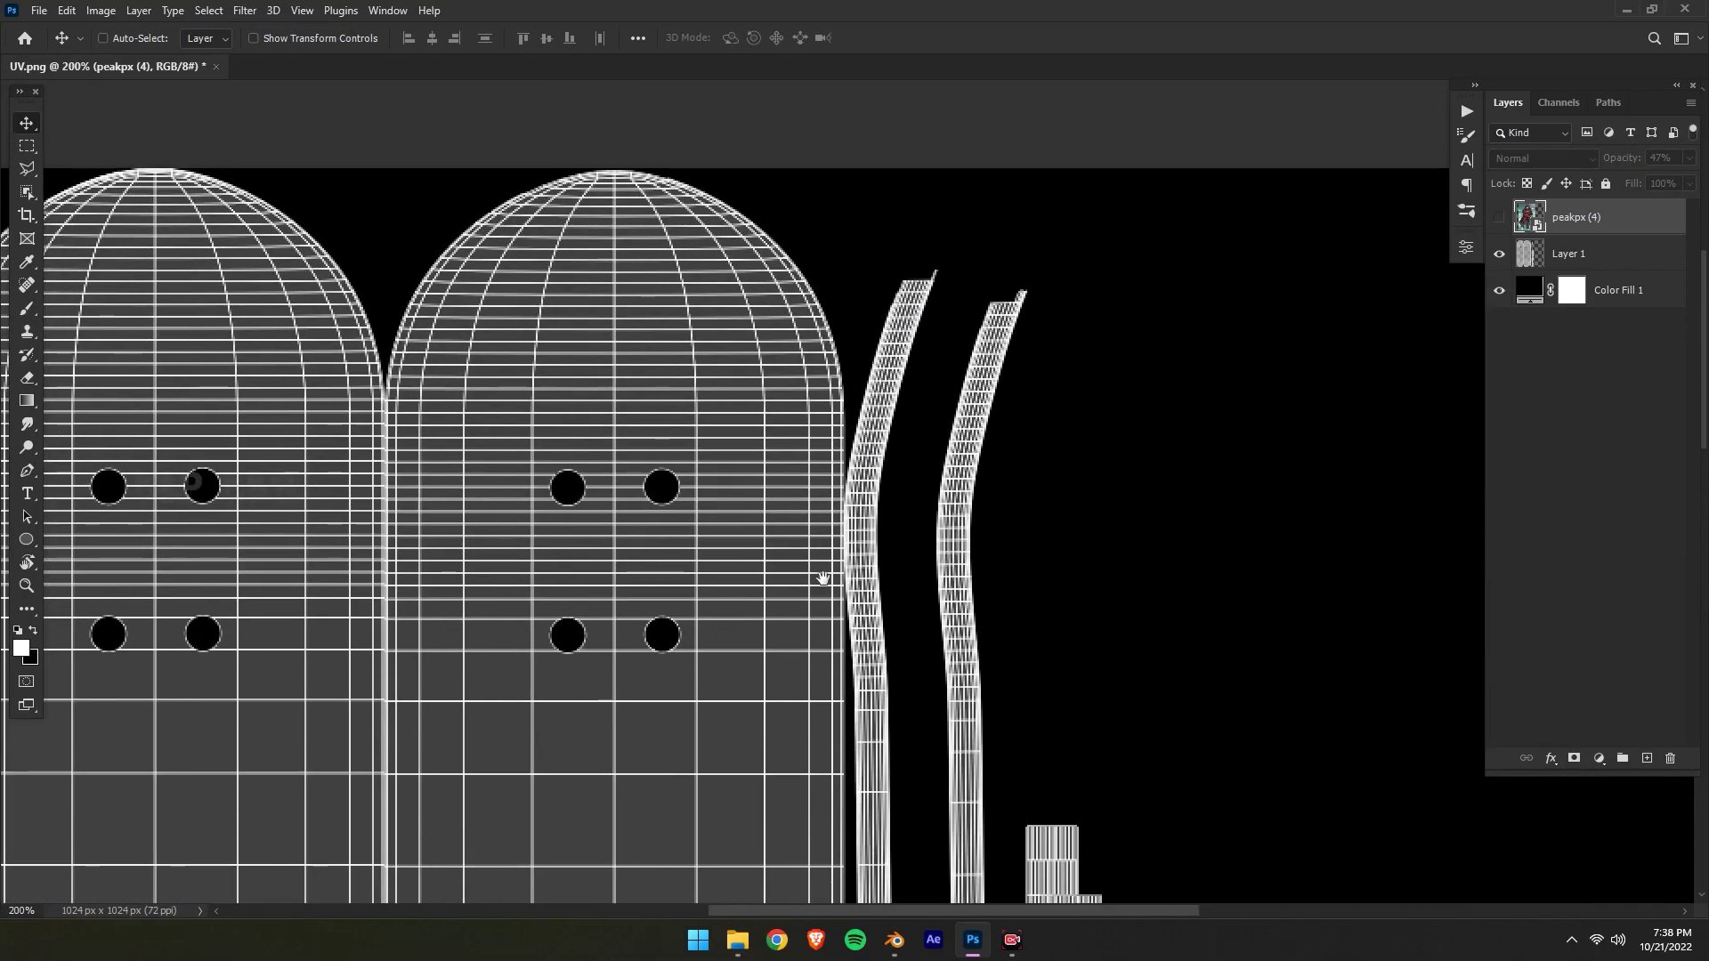
pyautogui.click(26, 146)
pyautogui.moveTo(376, 168); pyautogui.dragTo(850, 827)
# Subtract the part of the selection that overlaps the curved side strip next to the second deck outline
pyautogui.moveTo(969, 385); pyautogui.dragTo(959, 783)
pyautogui.moveTo(947, 152); pyautogui.dragTo(949, 433)
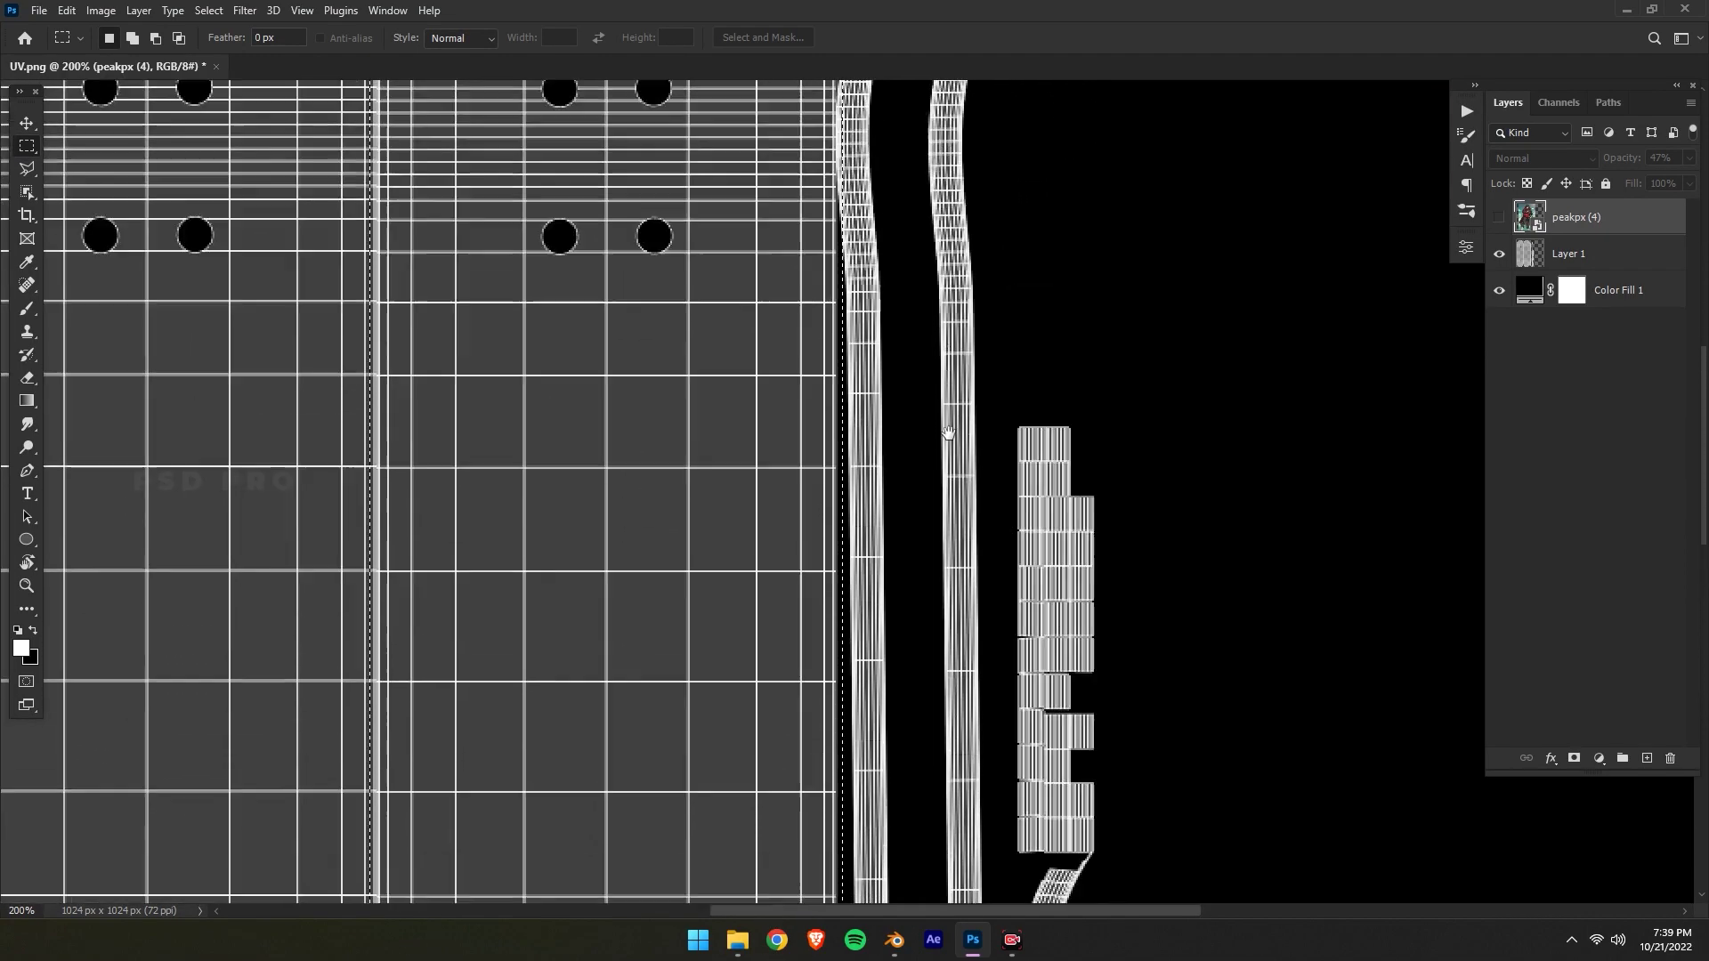
pyautogui.moveTo(928, 94); pyautogui.dragTo(931, 290)
pyautogui.moveTo(852, 391); pyautogui.dragTo(856, 382)
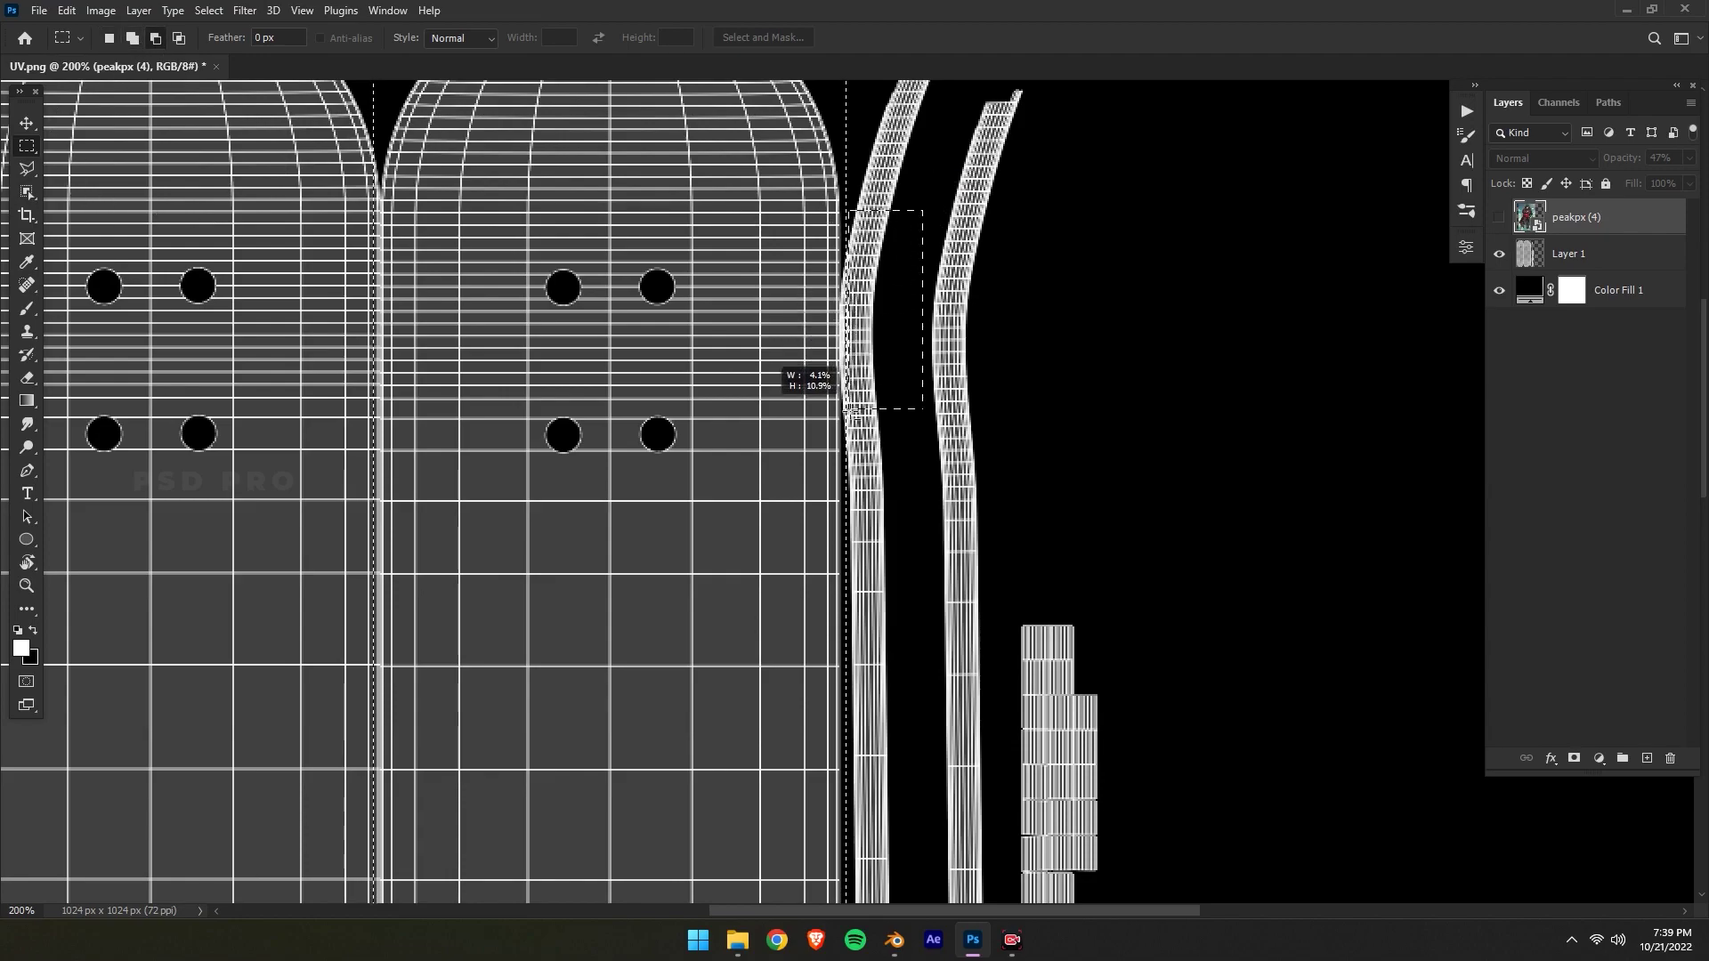
pyautogui.moveTo(841, 429); pyautogui.dragTo(899, 210)
pyautogui.moveTo(905, 238); pyautogui.dragTo(880, 297)
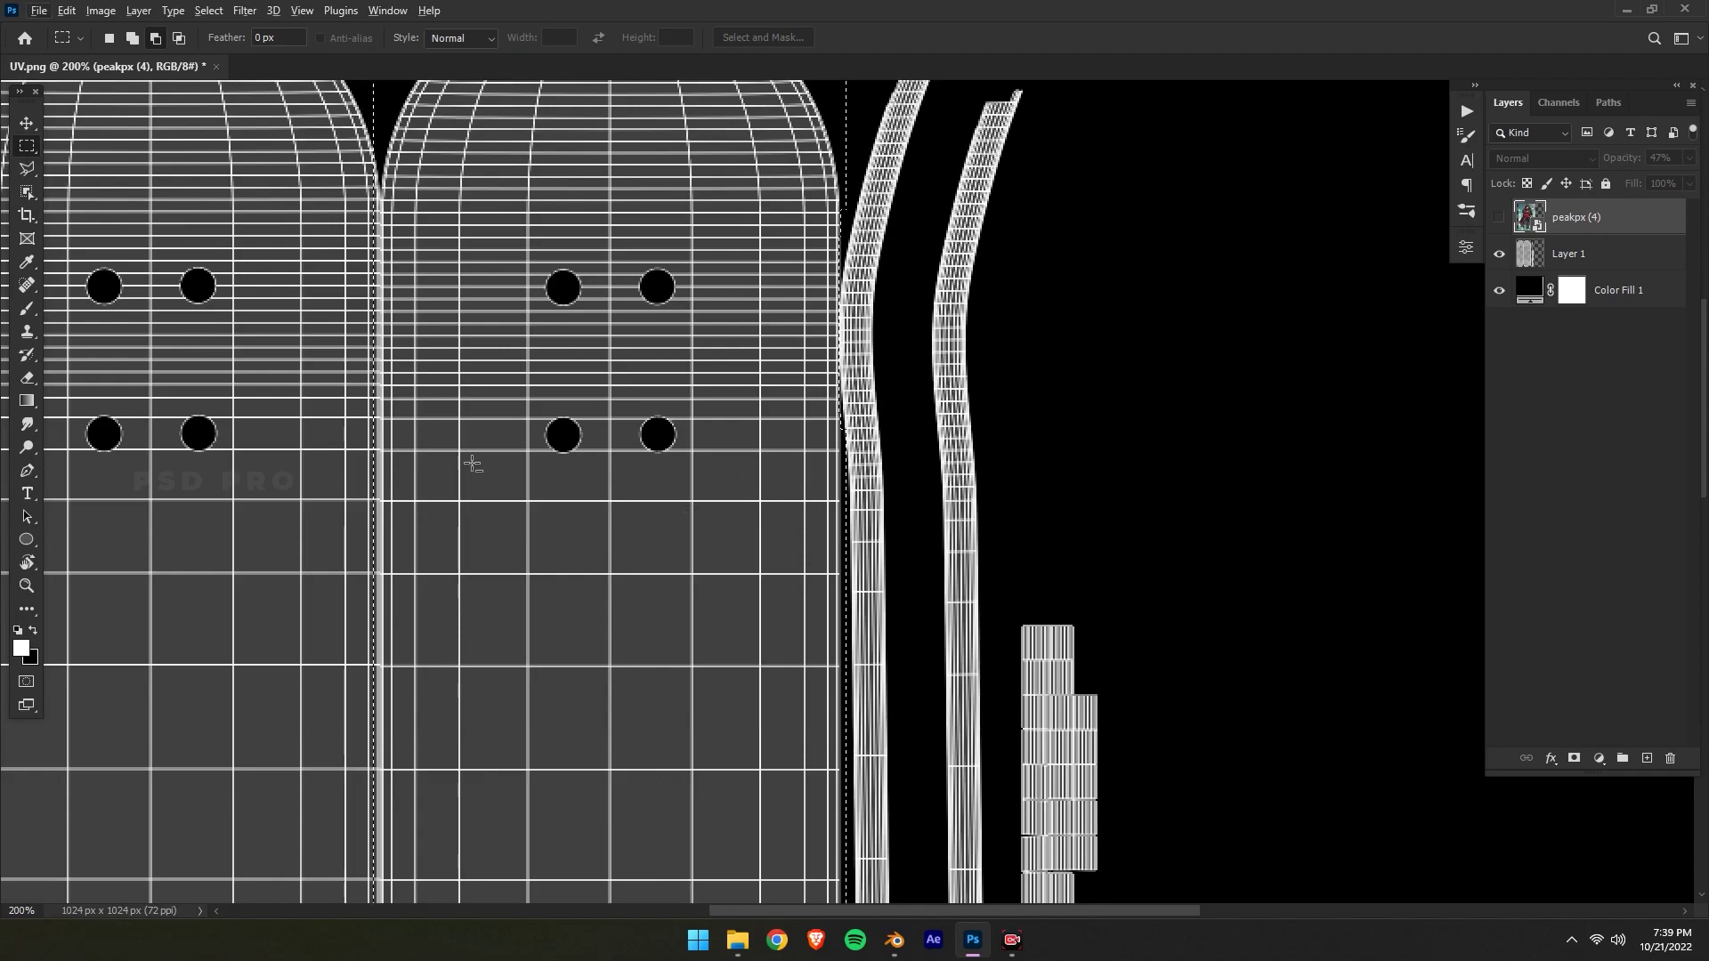
# Subtract the strip of the selection that overlaps the first deck outline along the edge between both decks
pyautogui.moveTo(483, 461); pyautogui.dragTo(782, 513)
pyautogui.moveTo(647, 222); pyautogui.dragTo(708, 560)
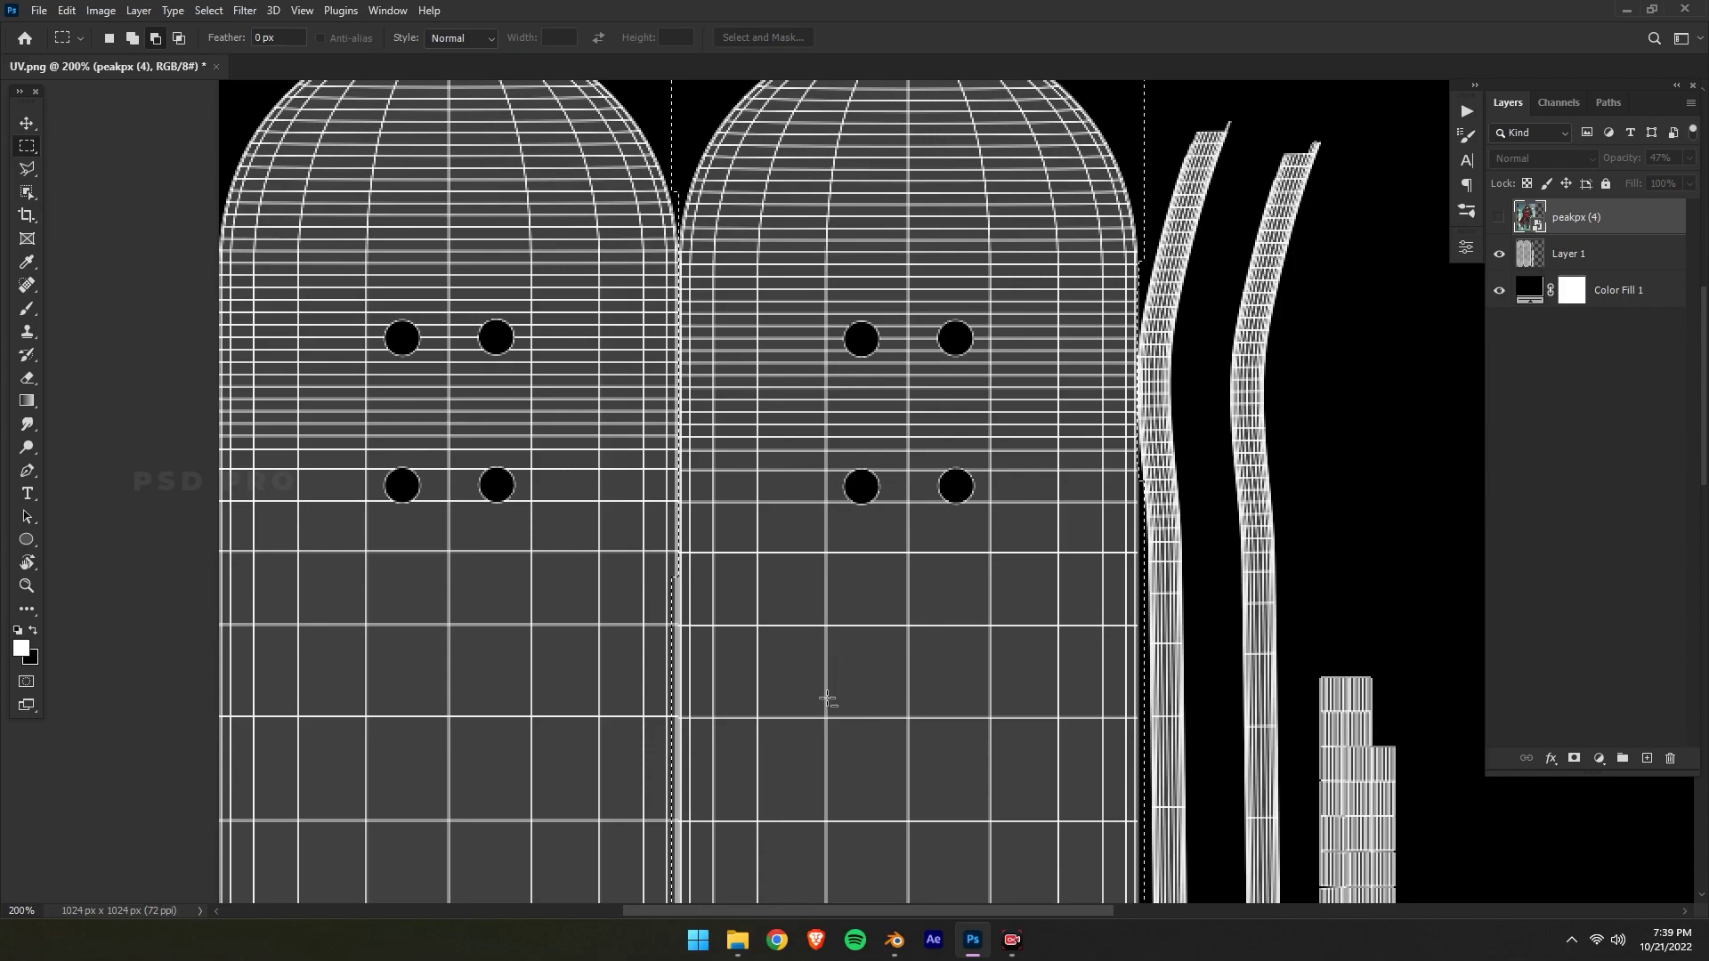
pyautogui.scroll(-5, 827, 534)
pyautogui.moveTo(638, 166); pyautogui.dragTo(687, 807)
pyautogui.scroll(-6, 846, 760)
pyautogui.moveTo(640, 320); pyautogui.dragTo(687, 833)
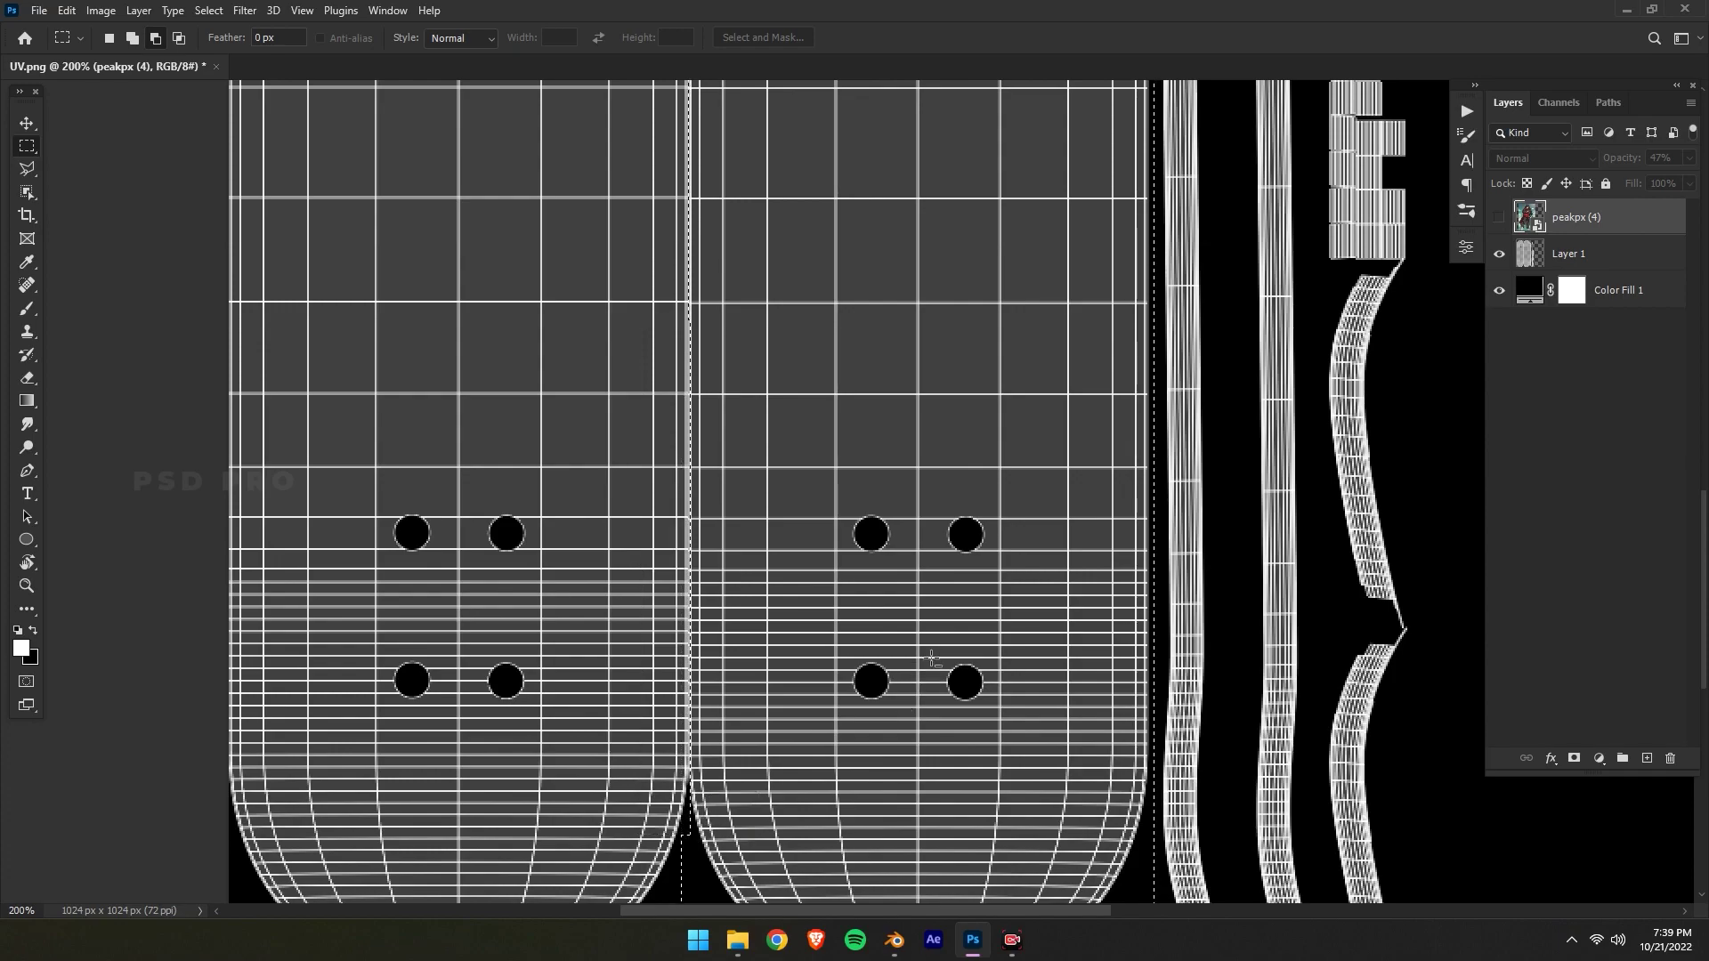
pyautogui.keyDown('alt'); pyautogui.scroll(-5, 932, 659); pyautogui.keyUp('alt')
# Show the peakpx (4) layer again, mask it with the selection, and restore its opacity to 100%
pyautogui.click(1499, 217)
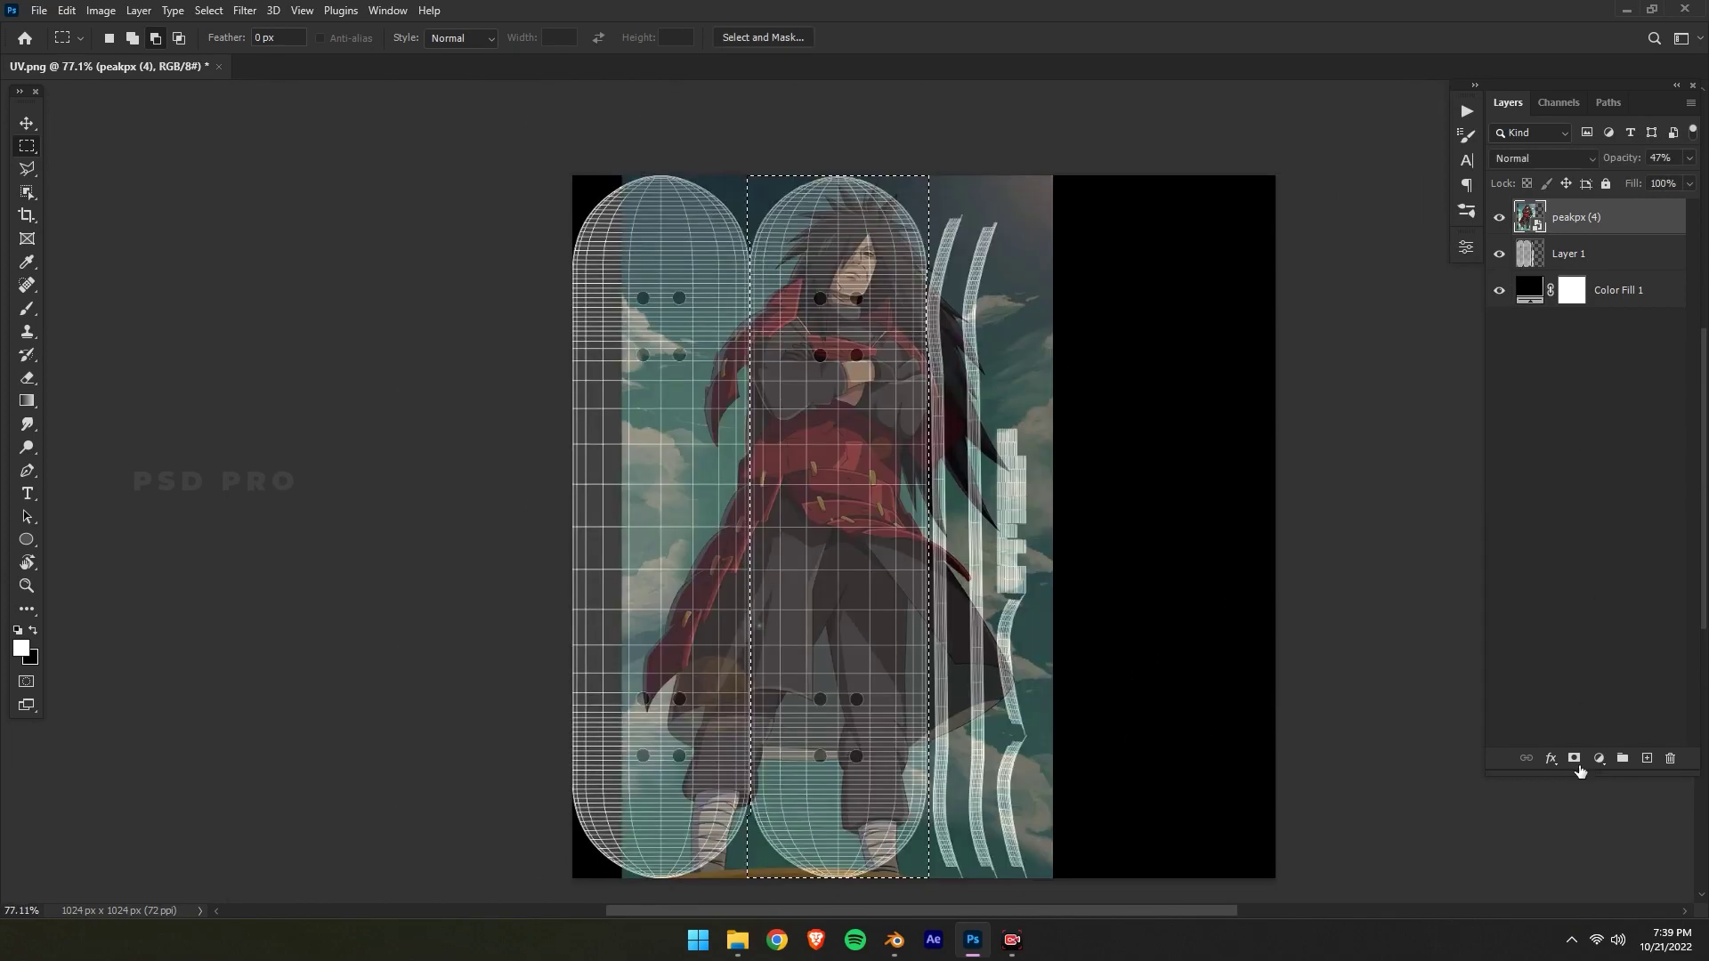
pyautogui.click(1574, 759)
pyautogui.moveTo(1618, 162); pyautogui.dragTo(1655, 162)
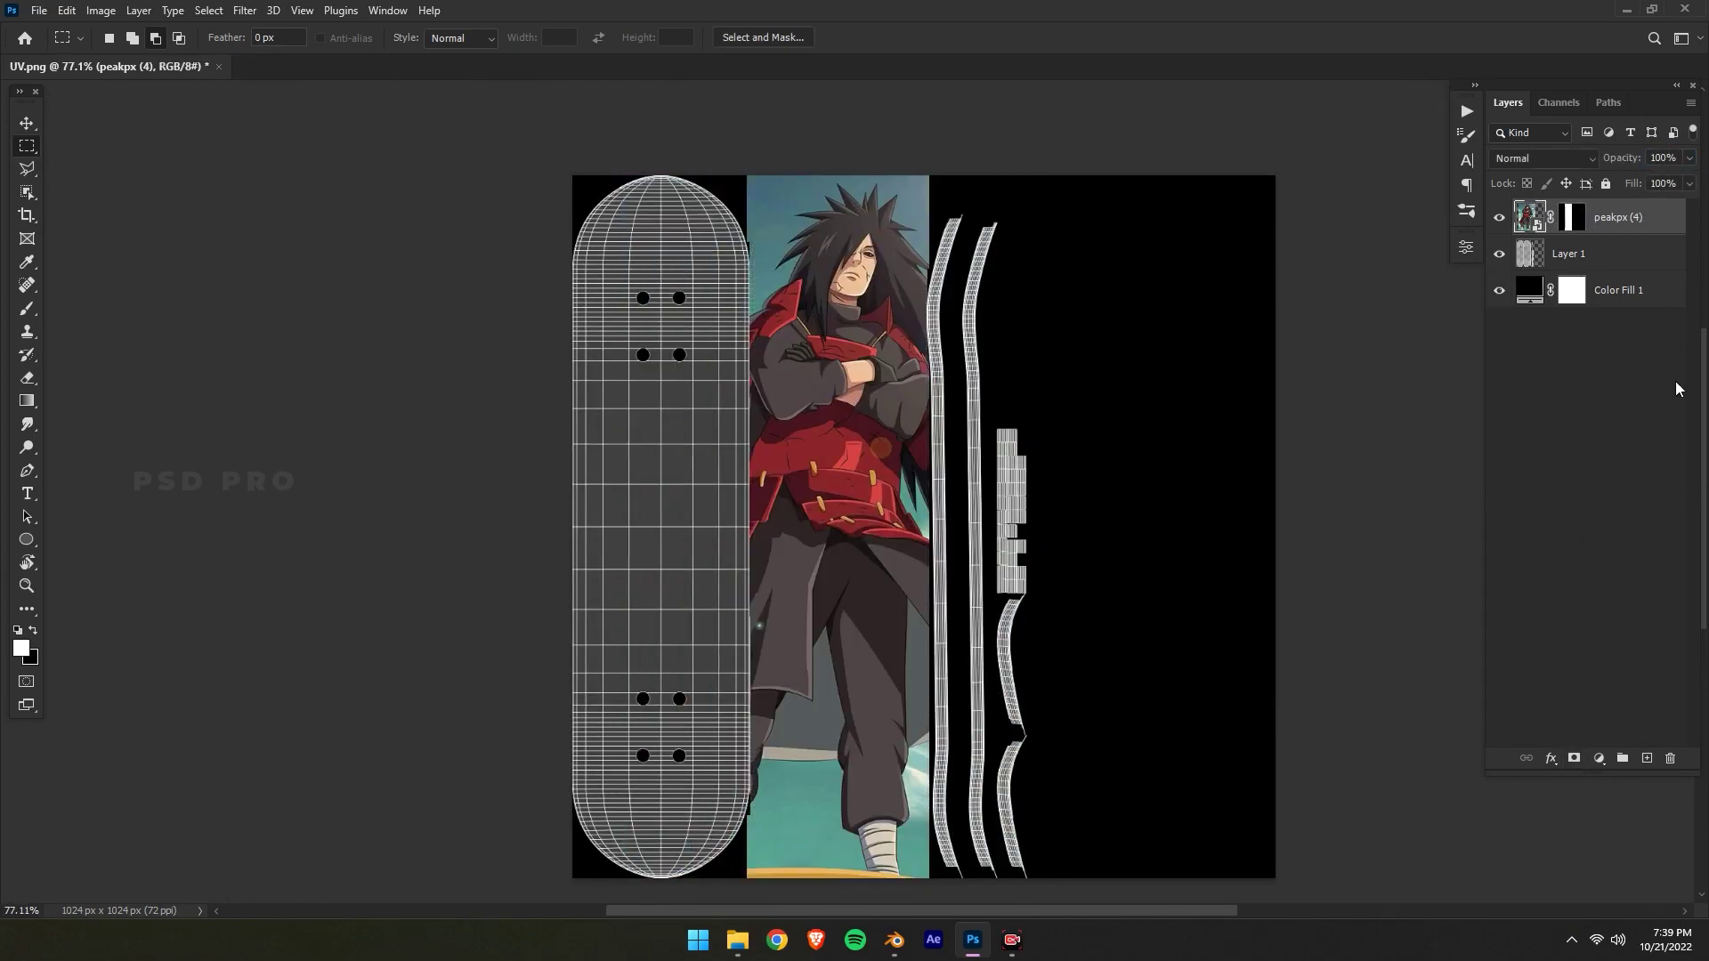
pyautogui.click(1611, 525)
# Place the white Blender logo (blender_logo_no_socket_white), scale it to 20.81%, rotate it -90°, and center it on the first deck outline
pyautogui.moveTo(1027, 441); pyautogui.dragTo(994, 421)
pyautogui.click(737, 940)
pyautogui.moveTo(267, 275); pyautogui.dragTo(323, 318)
pyautogui.click(26, 126)
pyautogui.hotkey('ctrl', 't')
pyautogui.moveTo(271, 318); pyautogui.dragTo(998, 539)
pyautogui.moveTo(1193, 606); pyautogui.dragTo(706, 451)
pyautogui.moveTo(1107, 372); pyautogui.dragTo(699, 241)
pyautogui.moveTo(768, 360); pyautogui.dragTo(631, 361)
pyautogui.moveTo(705, 209); pyautogui.dragTo(646, 433)
pyautogui.moveTo(606, 507); pyautogui.dragTo(624, 456)
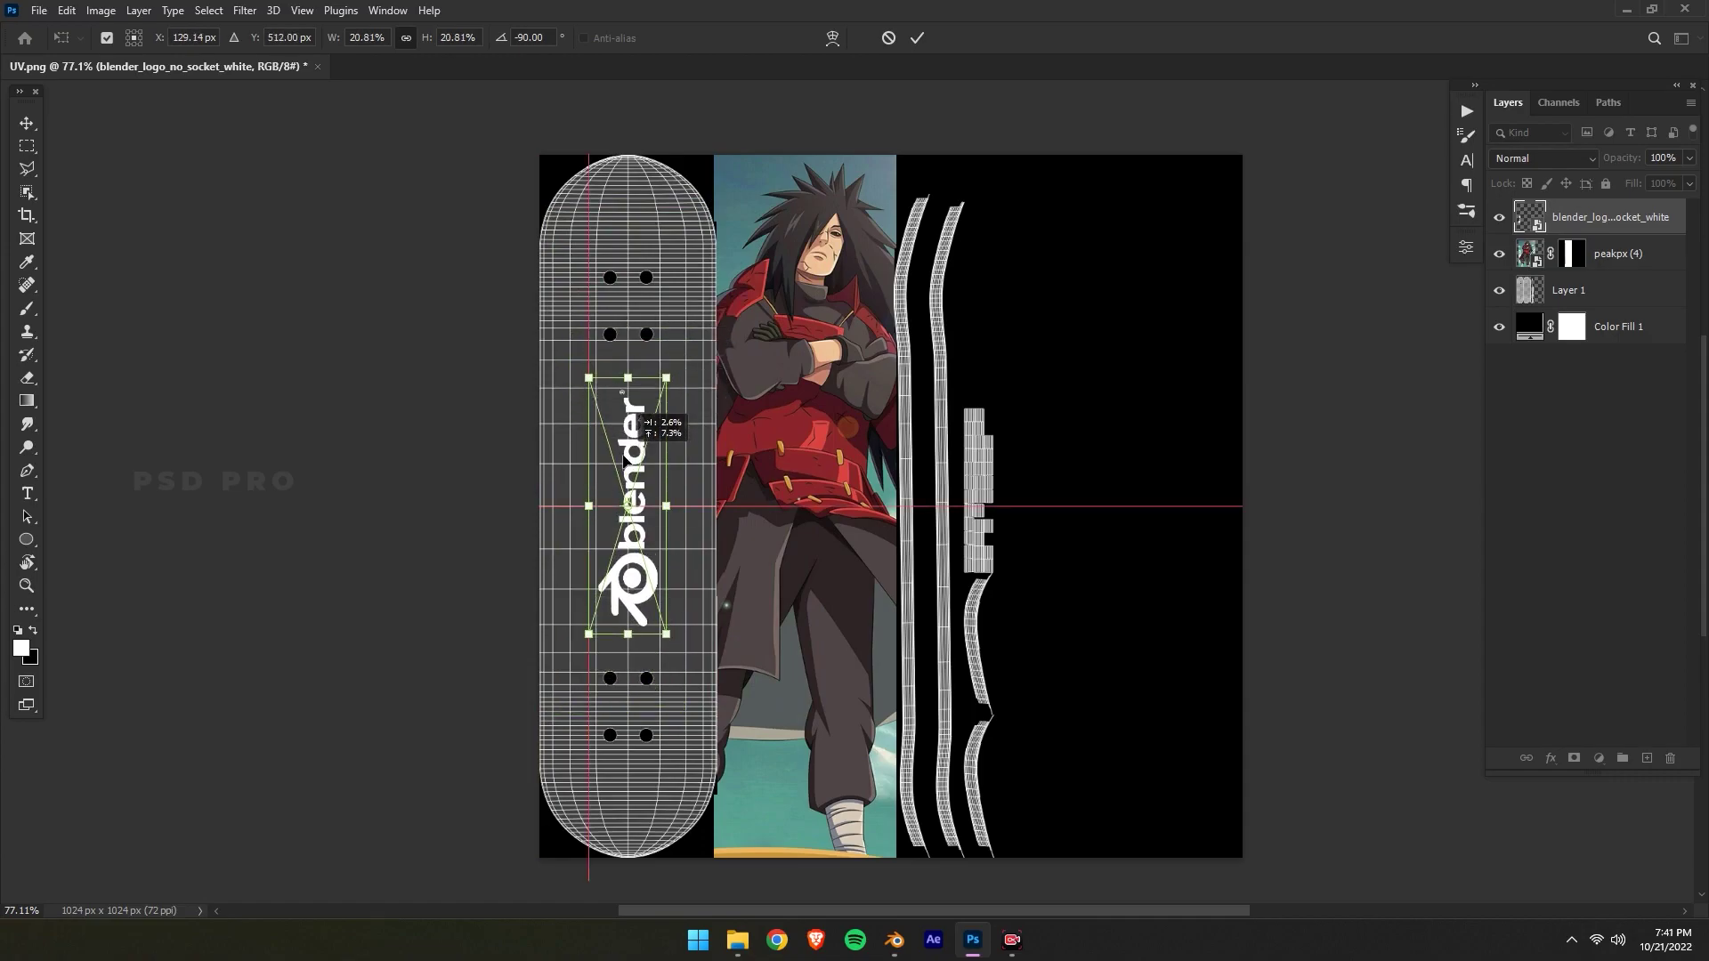
pyautogui.press('Return')
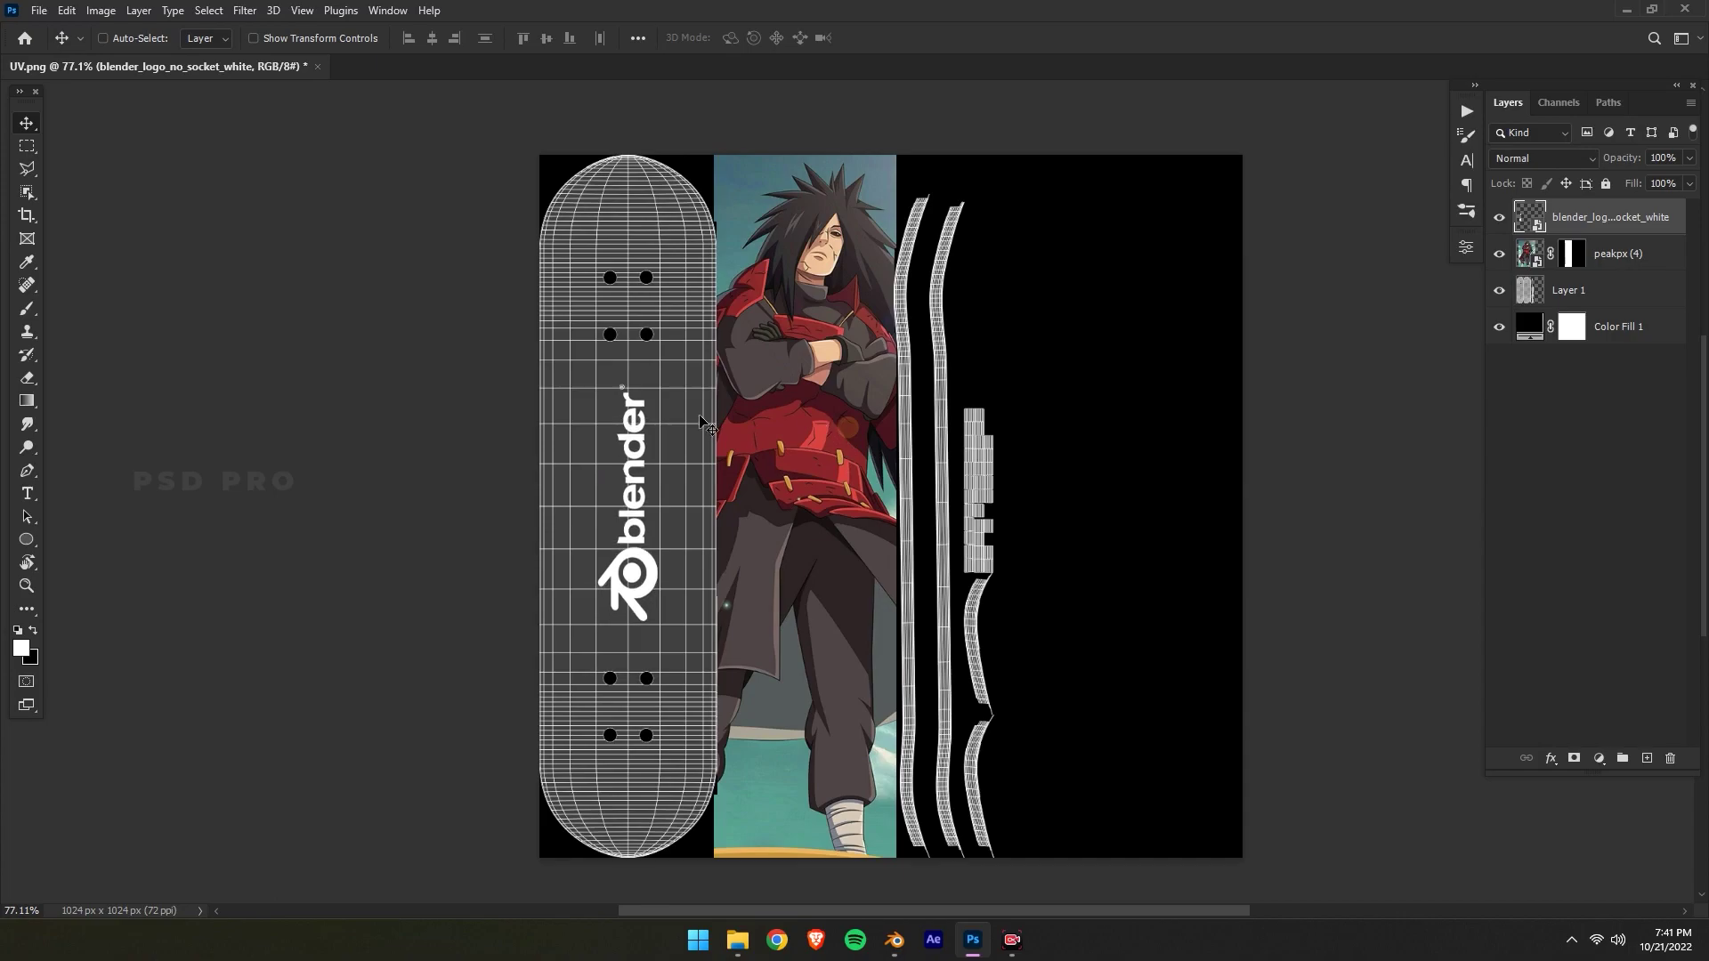
# Hide the UV wireframe layer and save the document as UV.psd
pyautogui.click(1499, 291)
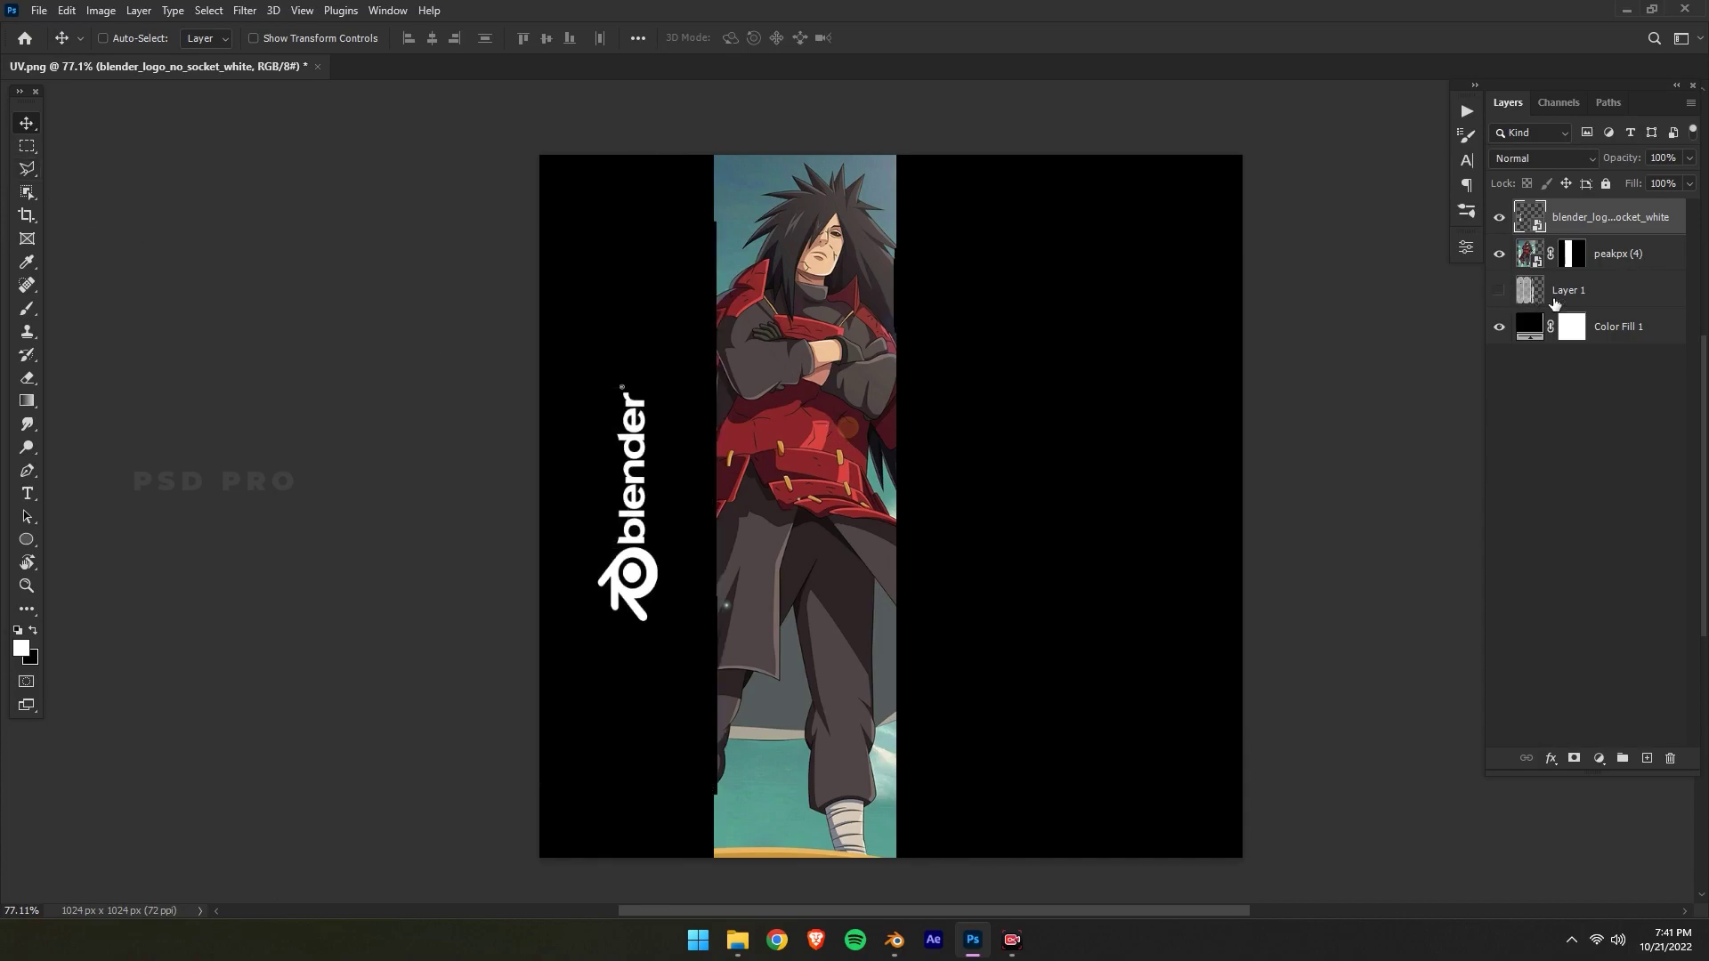
pyautogui.click(1605, 416)
pyautogui.click(39, 9)
pyautogui.click(114, 236)
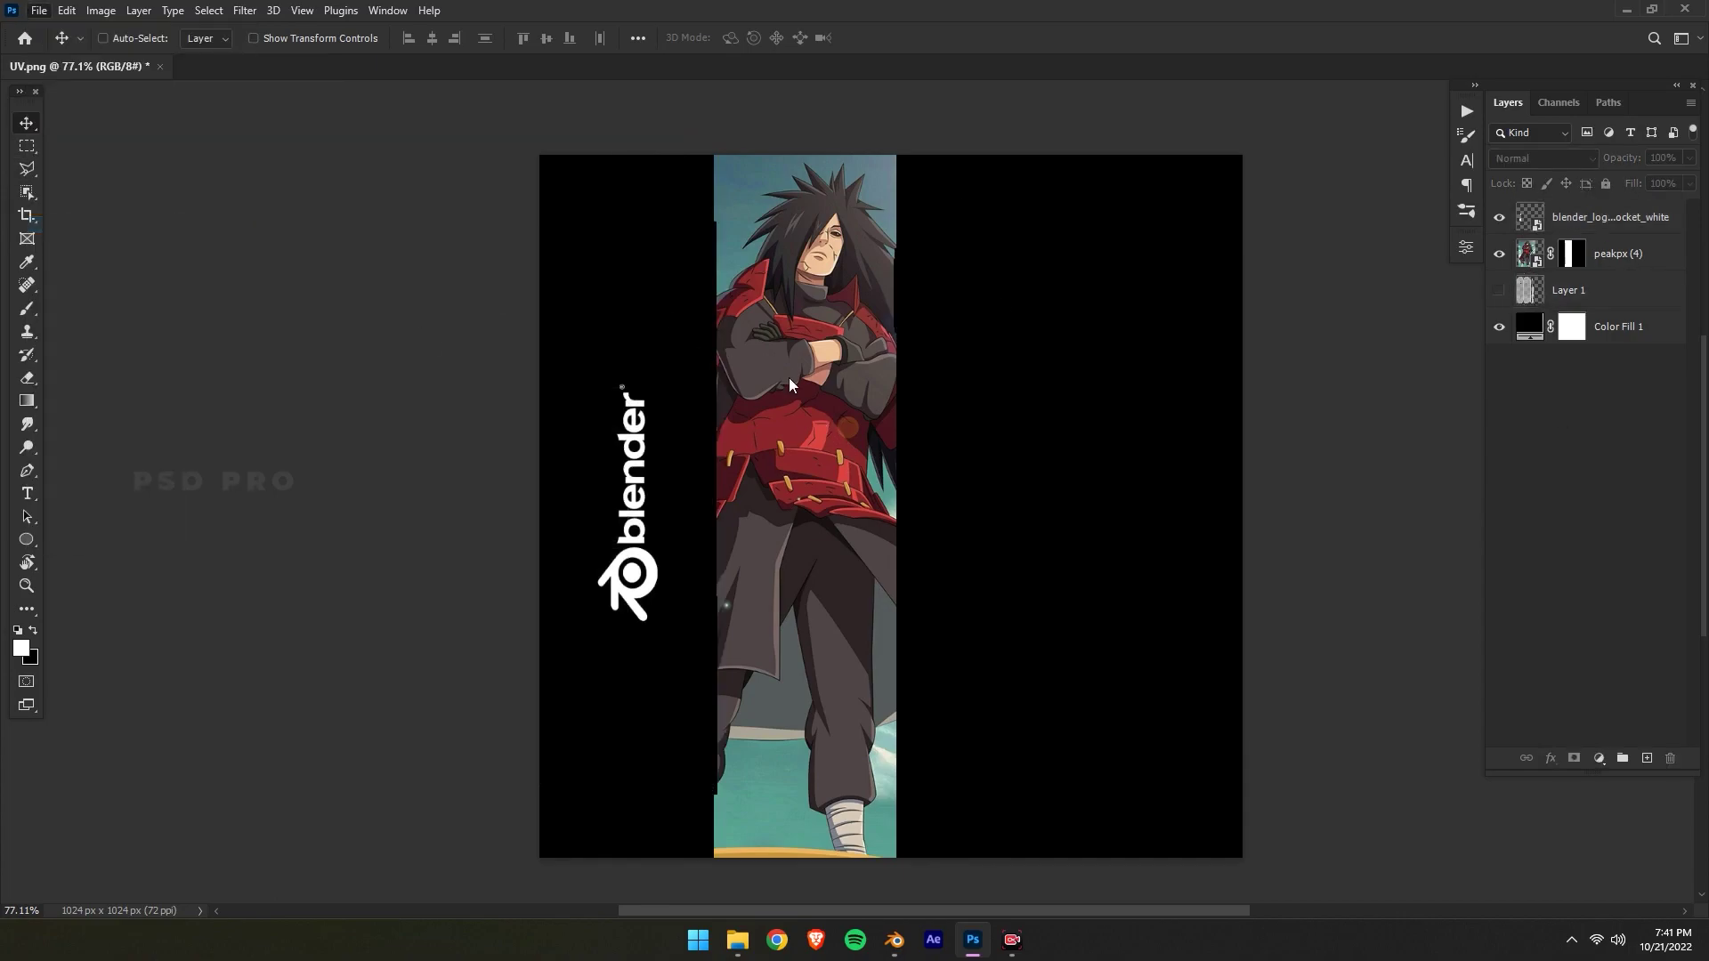
pyautogui.click(242, 412)
pyautogui.click(242, 429)
pyautogui.click(703, 507)
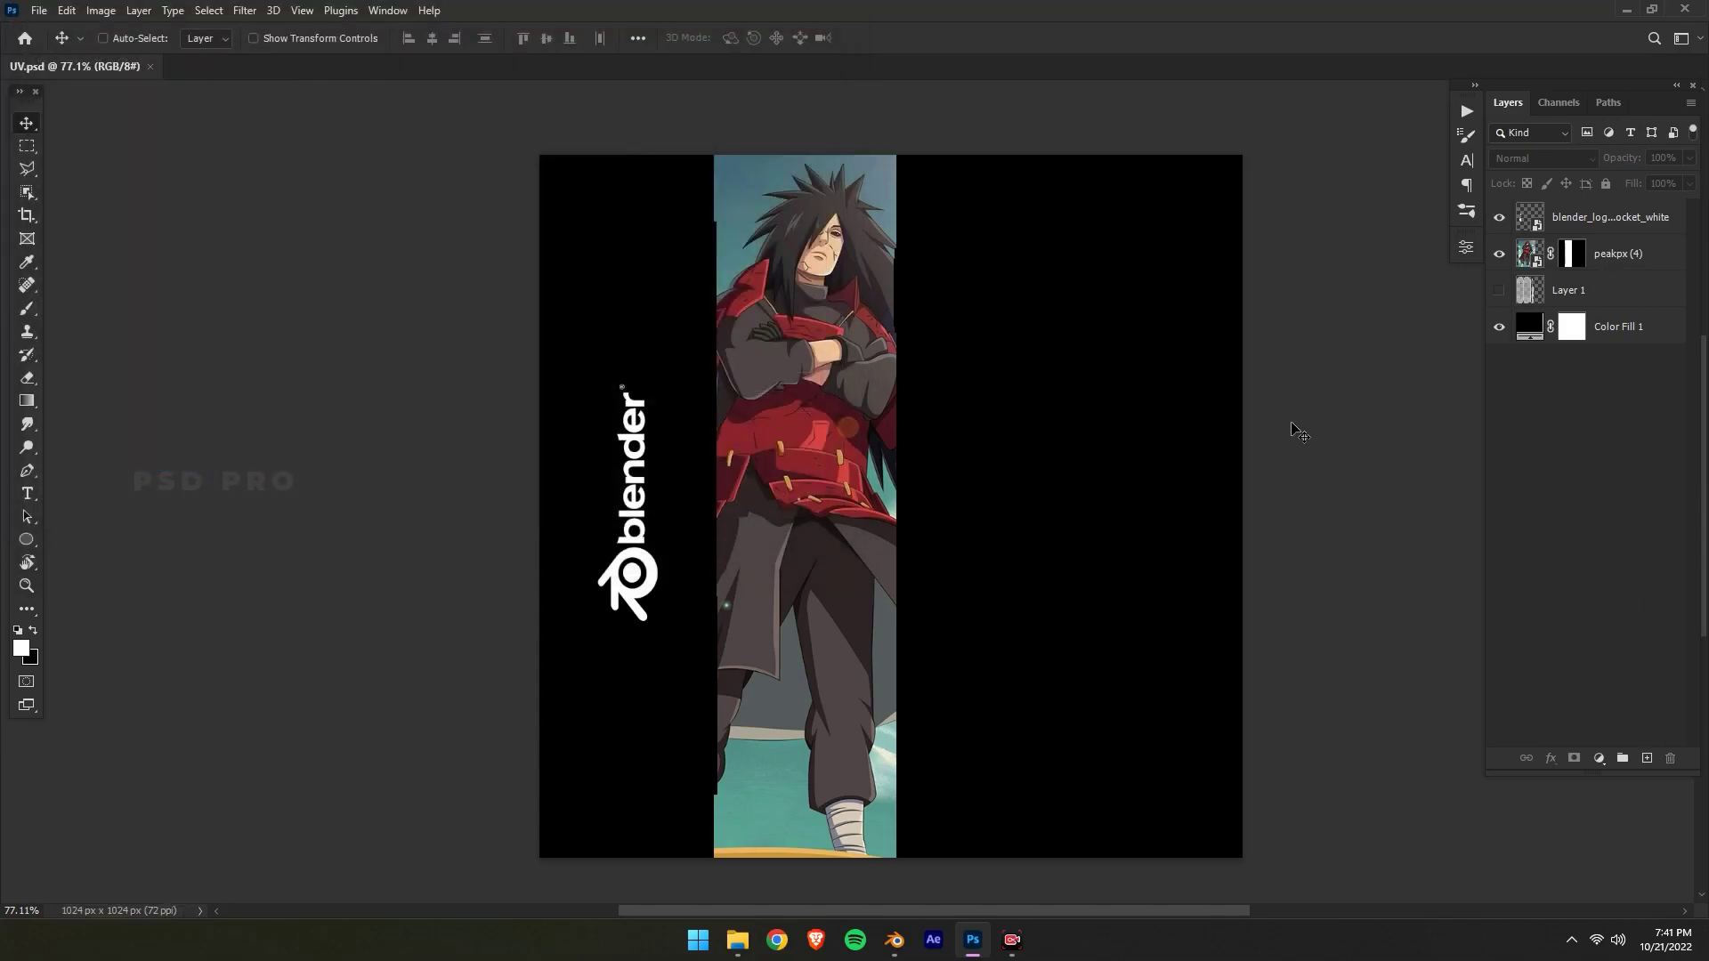
# Hide the black Color Fill 1 layer and save UV.psd with a transparent background
pyautogui.click(1620, 326)
pyautogui.click(1499, 327)
pyautogui.click(46, 10)
pyautogui.click(205, 207)
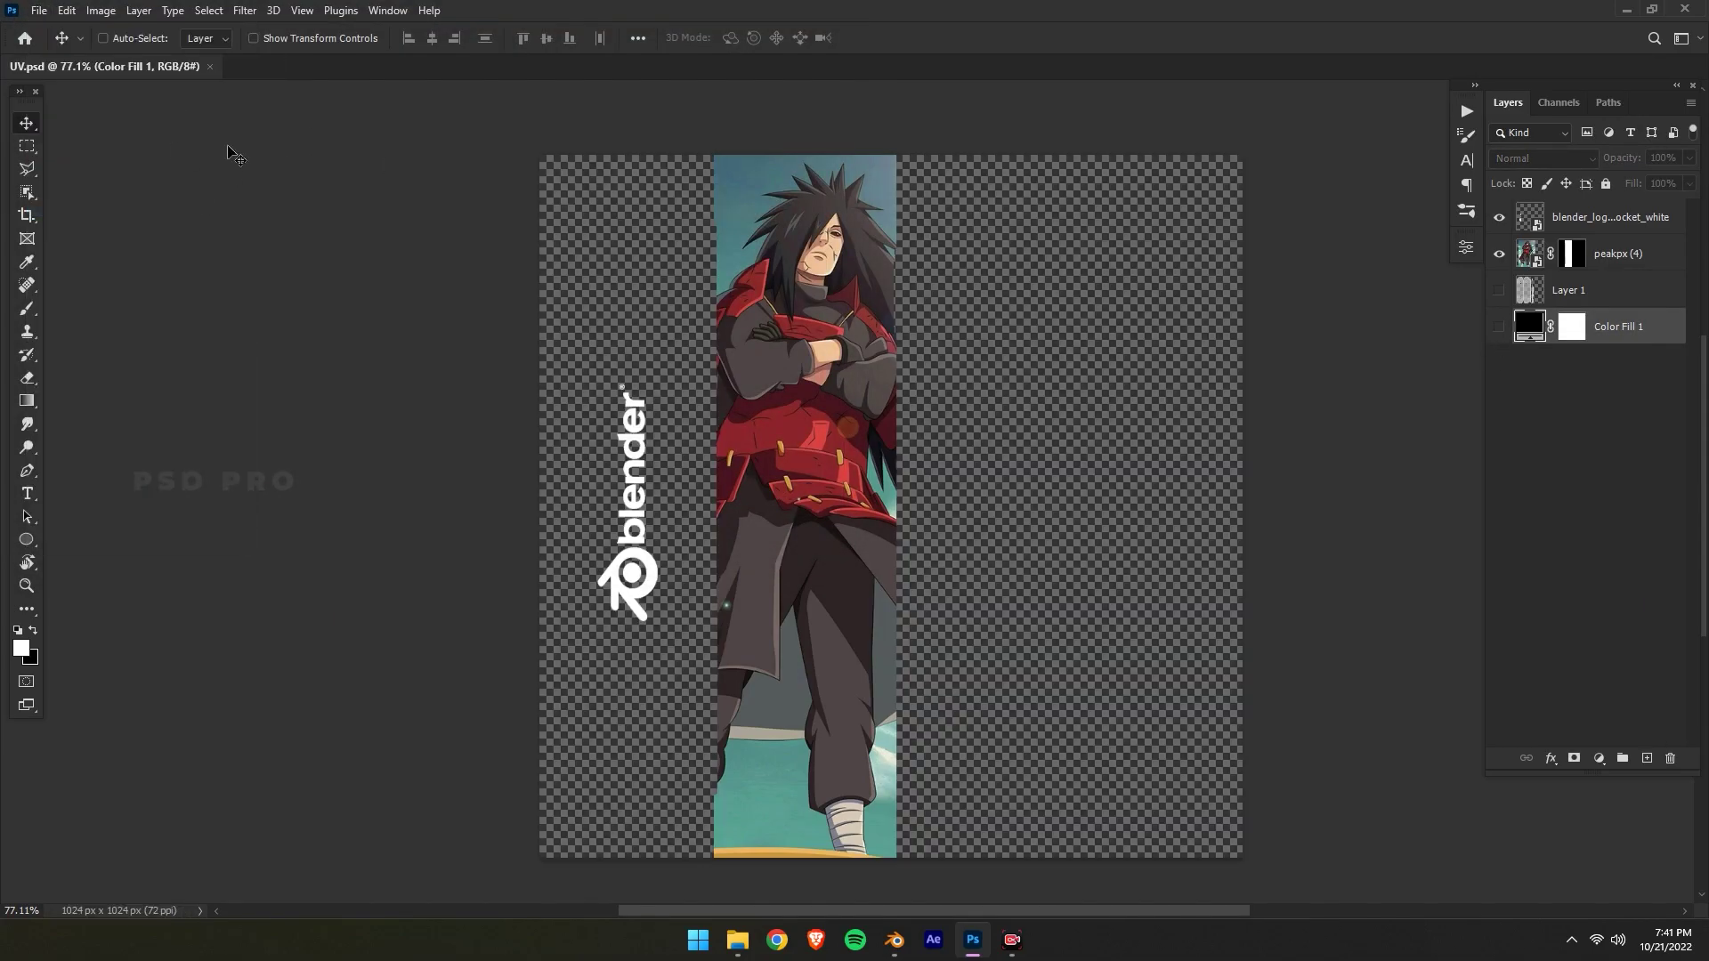
# Switch to Blender and bring UV.psd from the Skateboard folder into the Bot material's node editor
pyautogui.click(894, 940)
pyautogui.hotkey('alt', 'Tab')
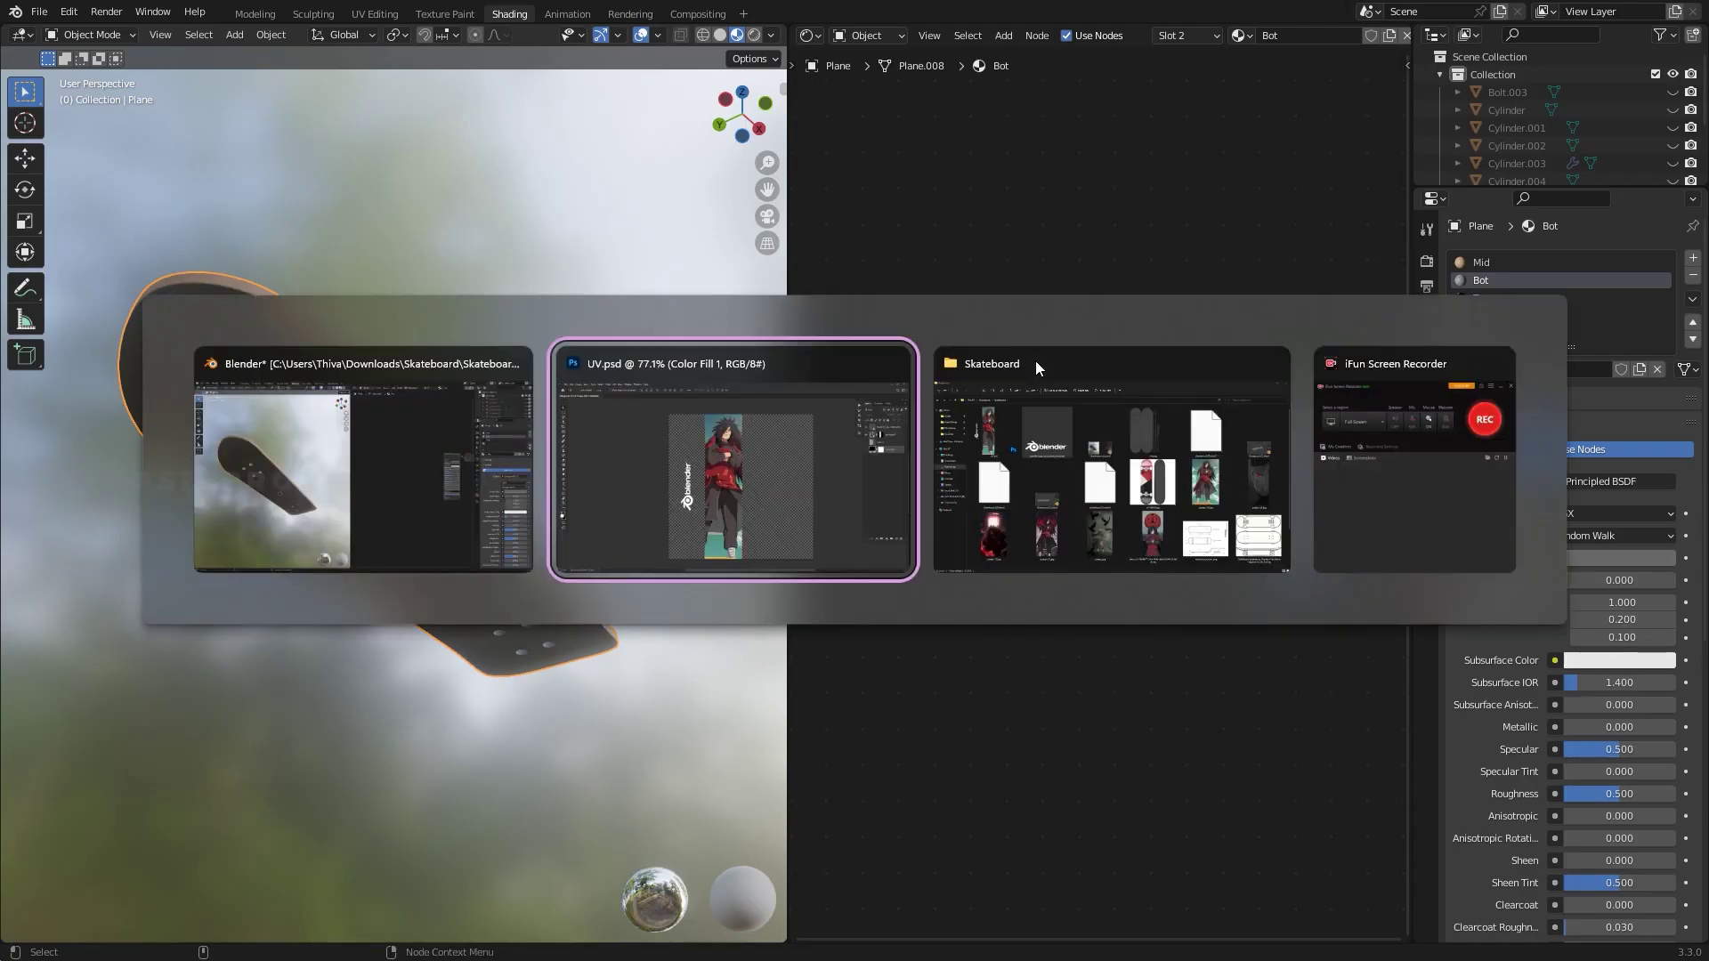
pyautogui.hotkey('alt', 'Tab')
pyautogui.hotkey('alt', 'Tab')
pyautogui.hotkey('alt', 'Tab')
pyautogui.moveTo(355, 320); pyautogui.dragTo(1043, 413)
pyautogui.hotkey('alt', 'Tab')
pyautogui.hotkey('alt', 'Tab')
# Connect the UV.psd texture's Color to the Principled BSDF's Base Color and move the texture node closer to the shader
pyautogui.scroll(3, 1123, 486)
pyautogui.scroll(2, 1218, 503)
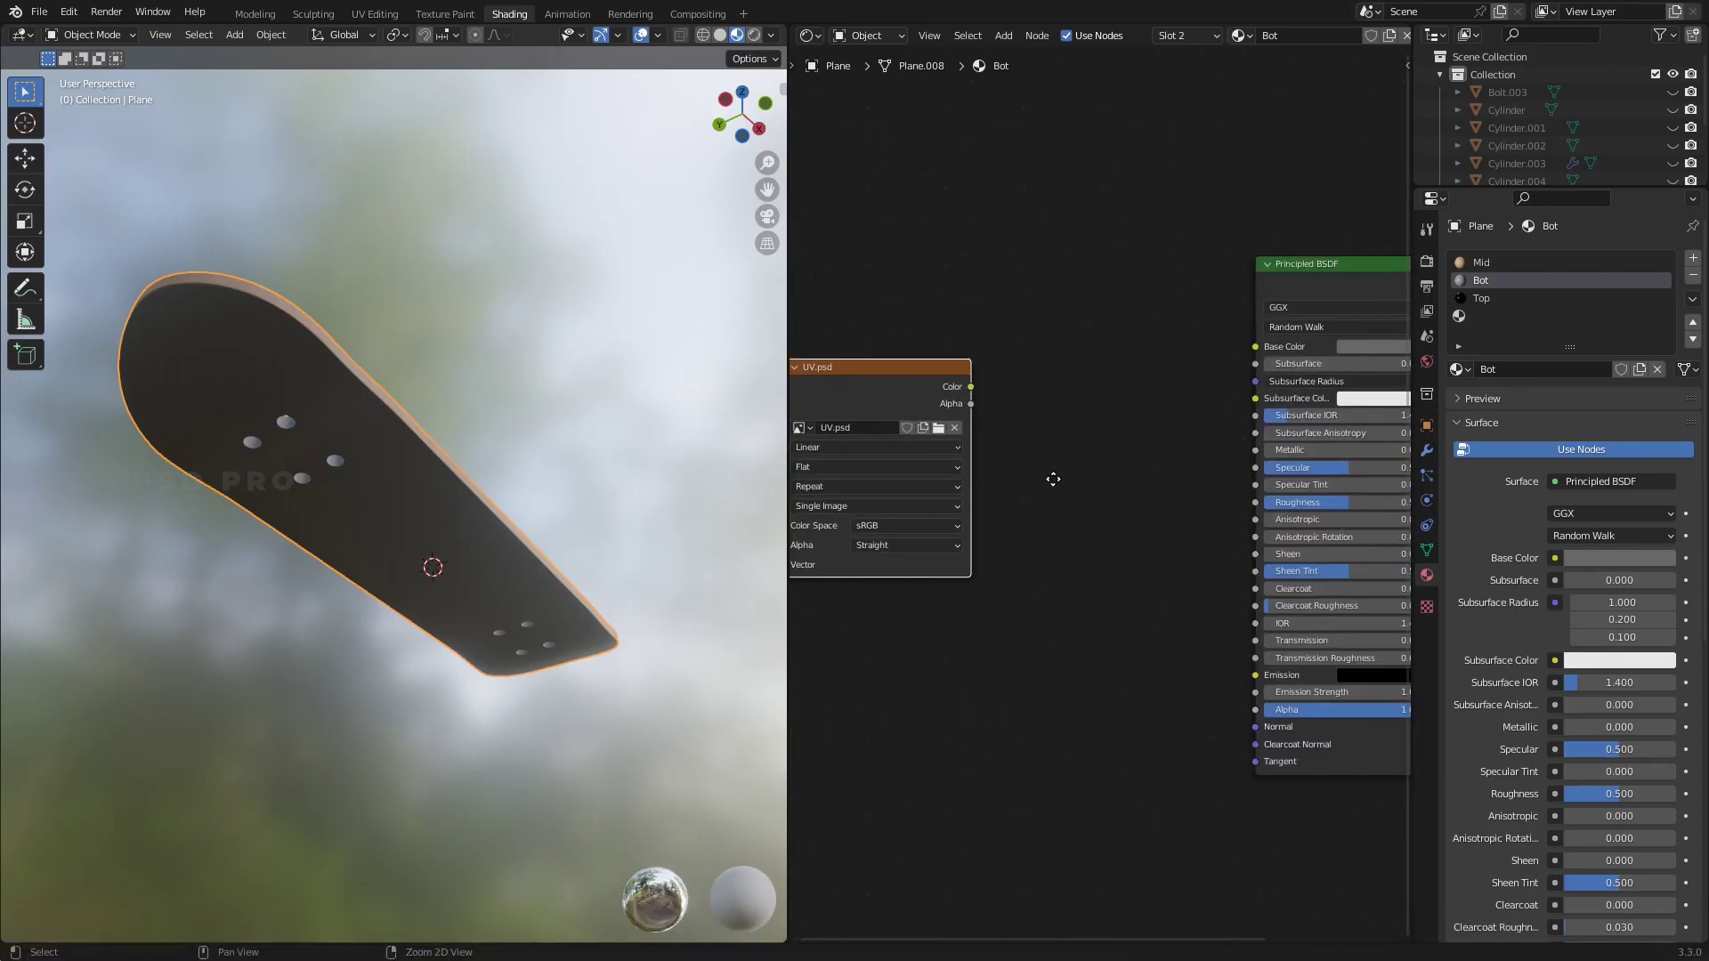
pyautogui.moveTo(1205, 390); pyautogui.dragTo(1192, 390)
pyautogui.moveTo(748, 579); pyautogui.dragTo(408, 648, button='middle')
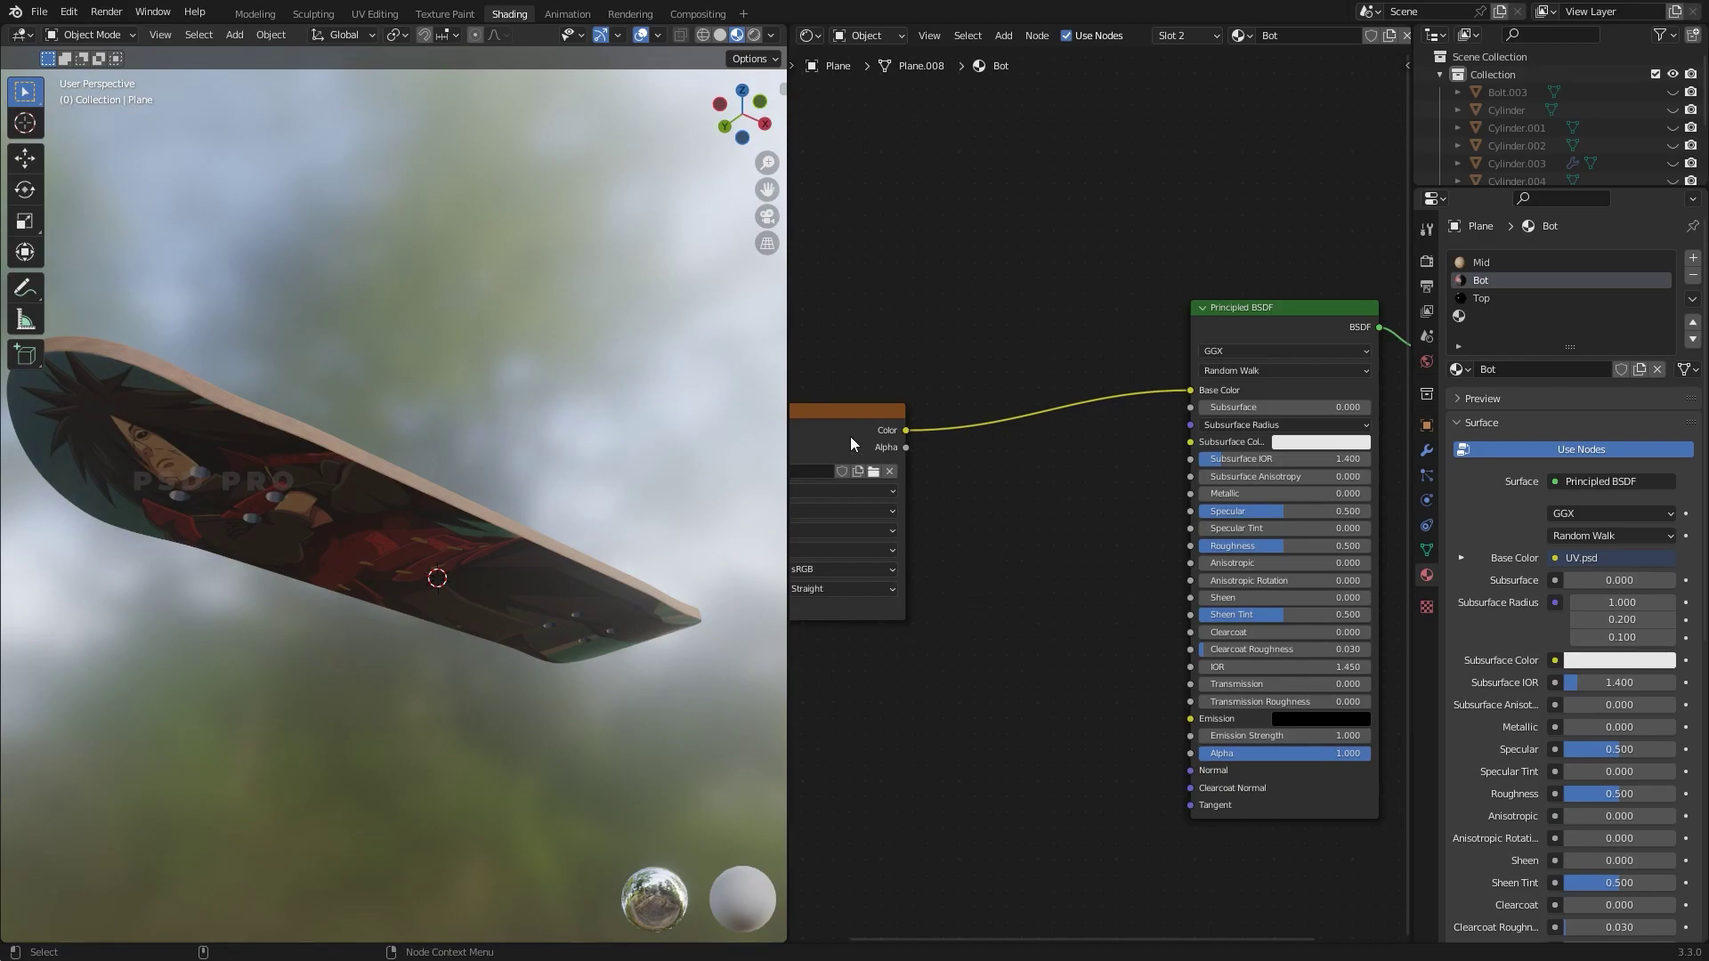
pyautogui.moveTo(851, 436); pyautogui.dragTo(1007, 434)
pyautogui.click(990, 317)
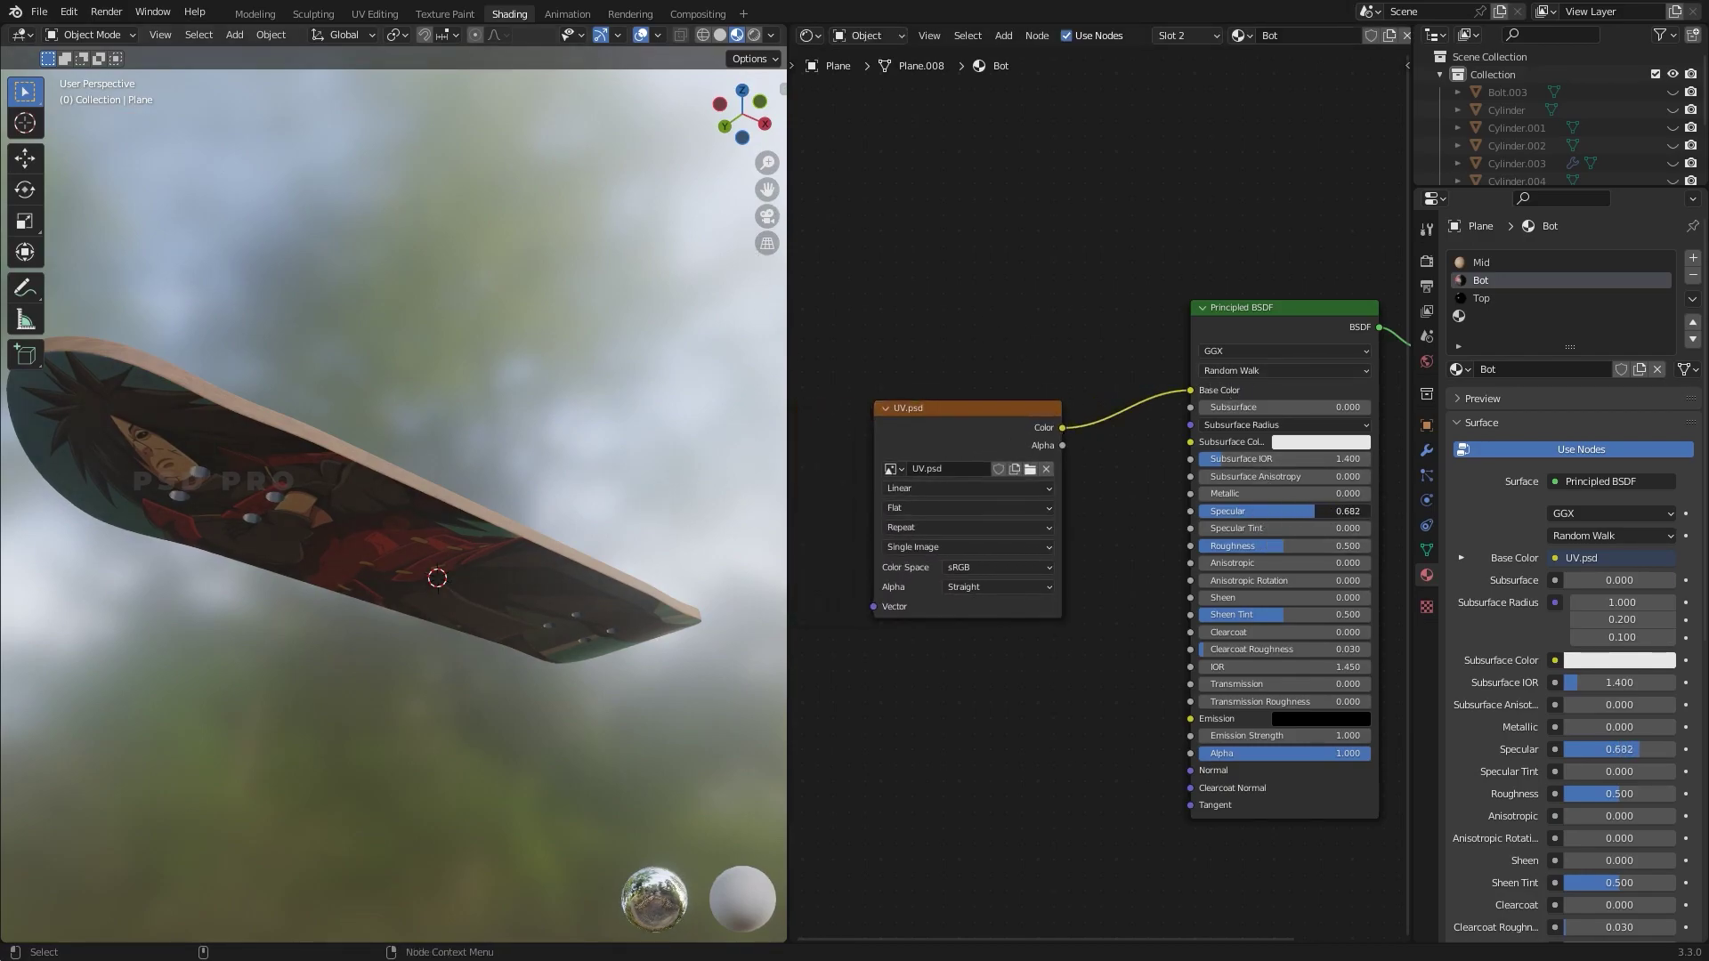
# Copy the UV.psd texture node from the Bot material into the Top material and place it above the gravel texture nodes
pyautogui.moveTo(492, 743); pyautogui.dragTo(489, 546, button='middle')
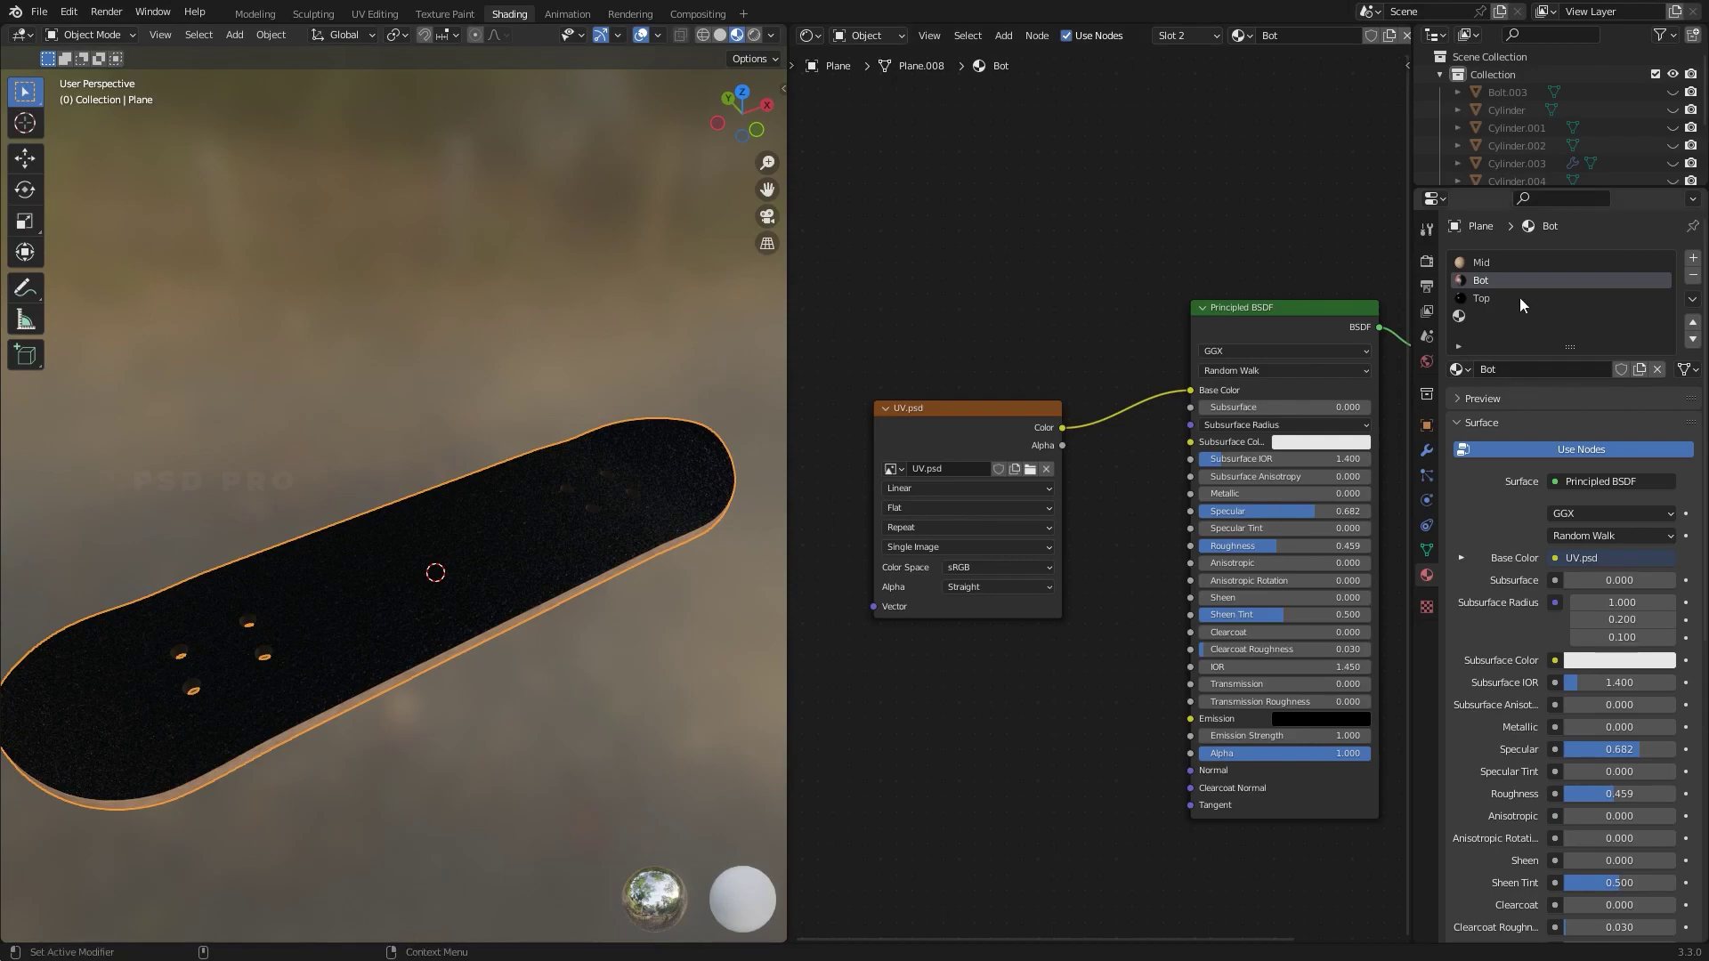
pyautogui.click(1519, 300)
pyautogui.scroll(-5, 1086, 314)
pyautogui.hotkey('alt', 'Tab')
pyautogui.hotkey('alt', 'Tab')
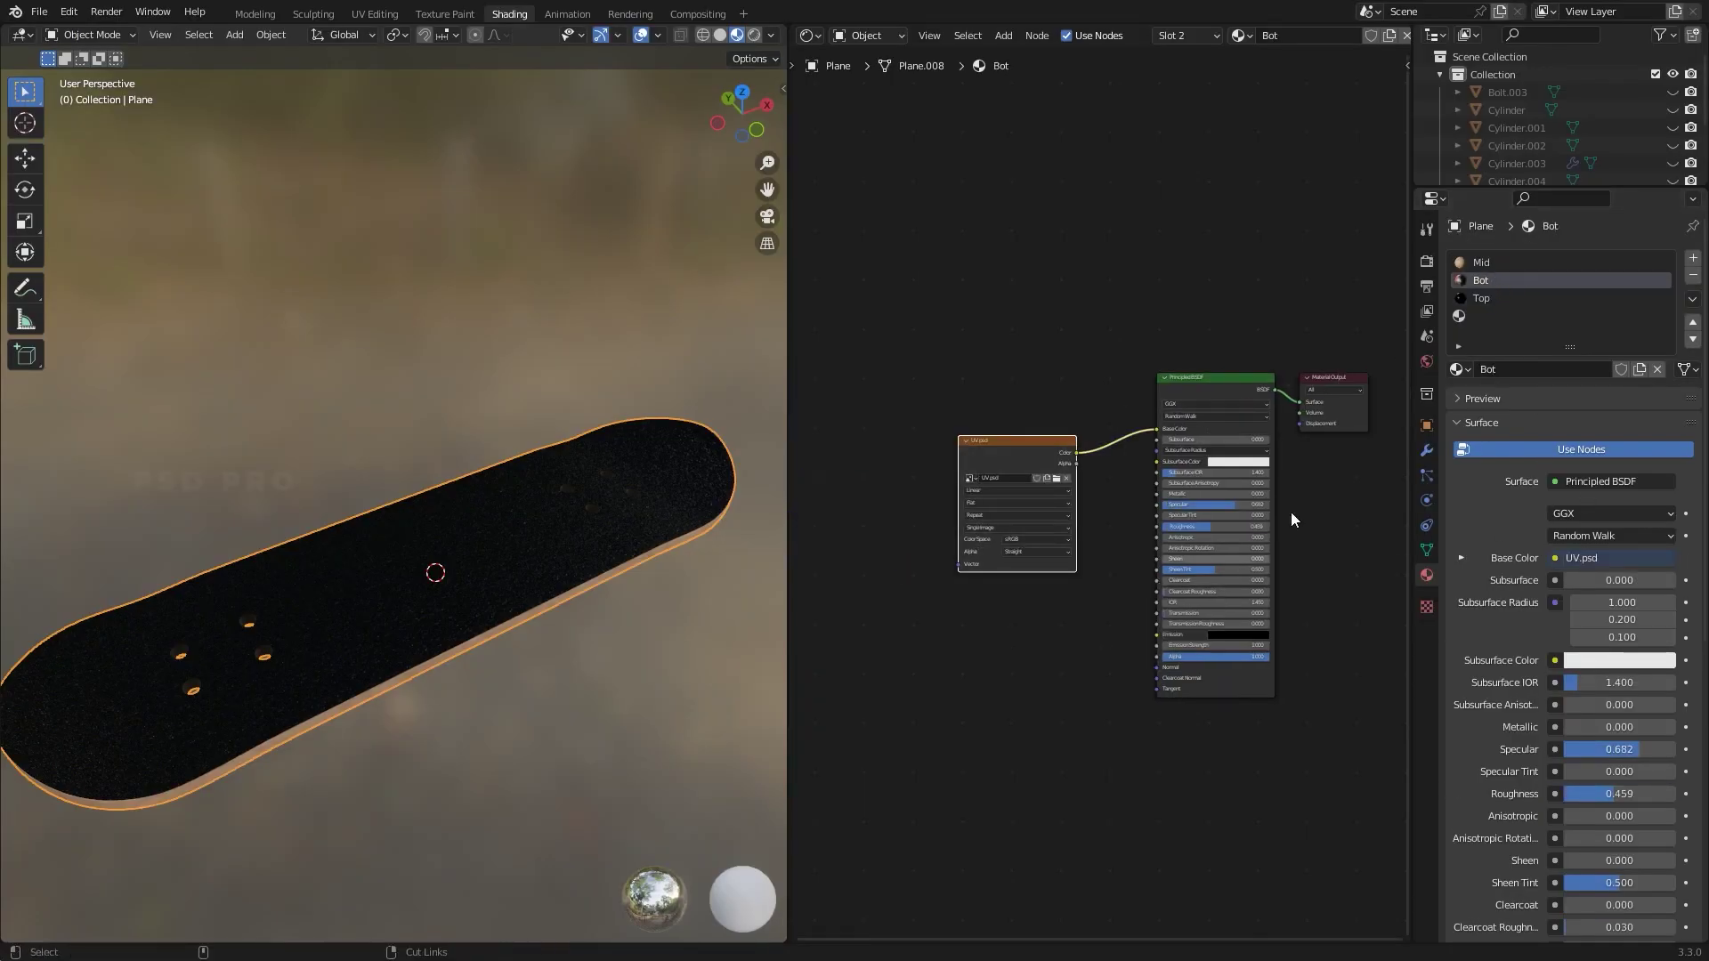
pyautogui.click(1466, 301)
pyautogui.hotkey('ctrl', 'v')
pyautogui.moveTo(1030, 442); pyautogui.dragTo(1079, 265)
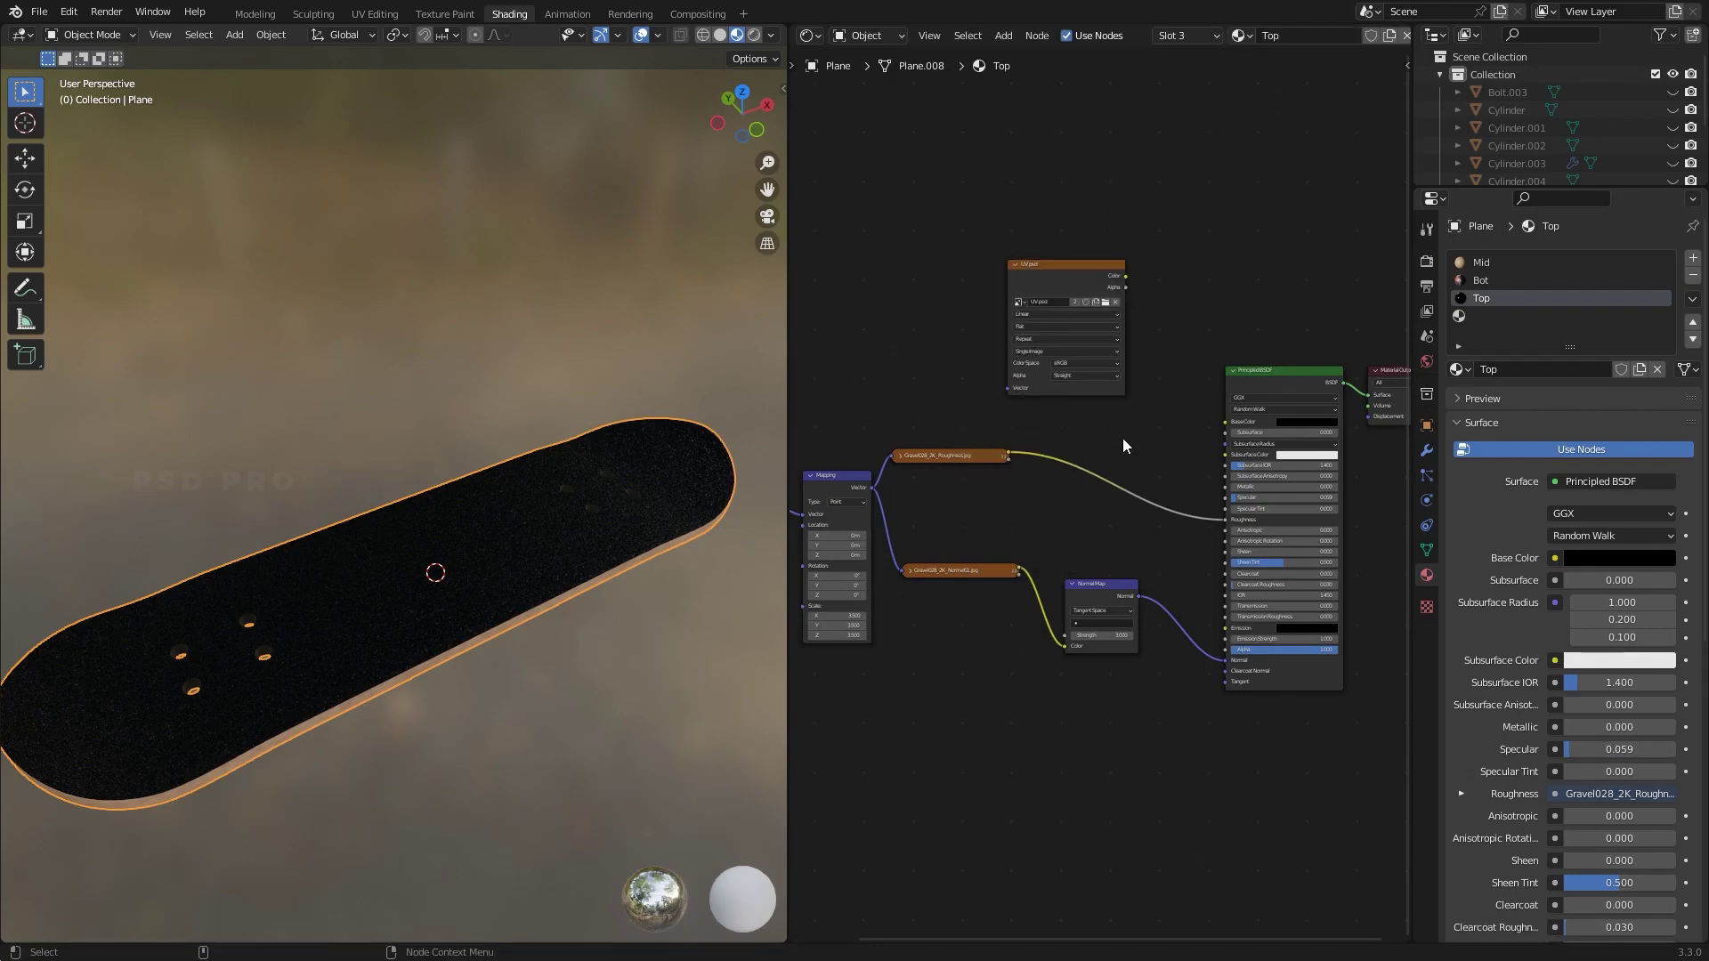
# Insert a MixRGB node into the gravel roughness link and connect the UV.psd texture's Color to its Color2 input
pyautogui.hotkey('shift', 'a')
pyautogui.press('s')
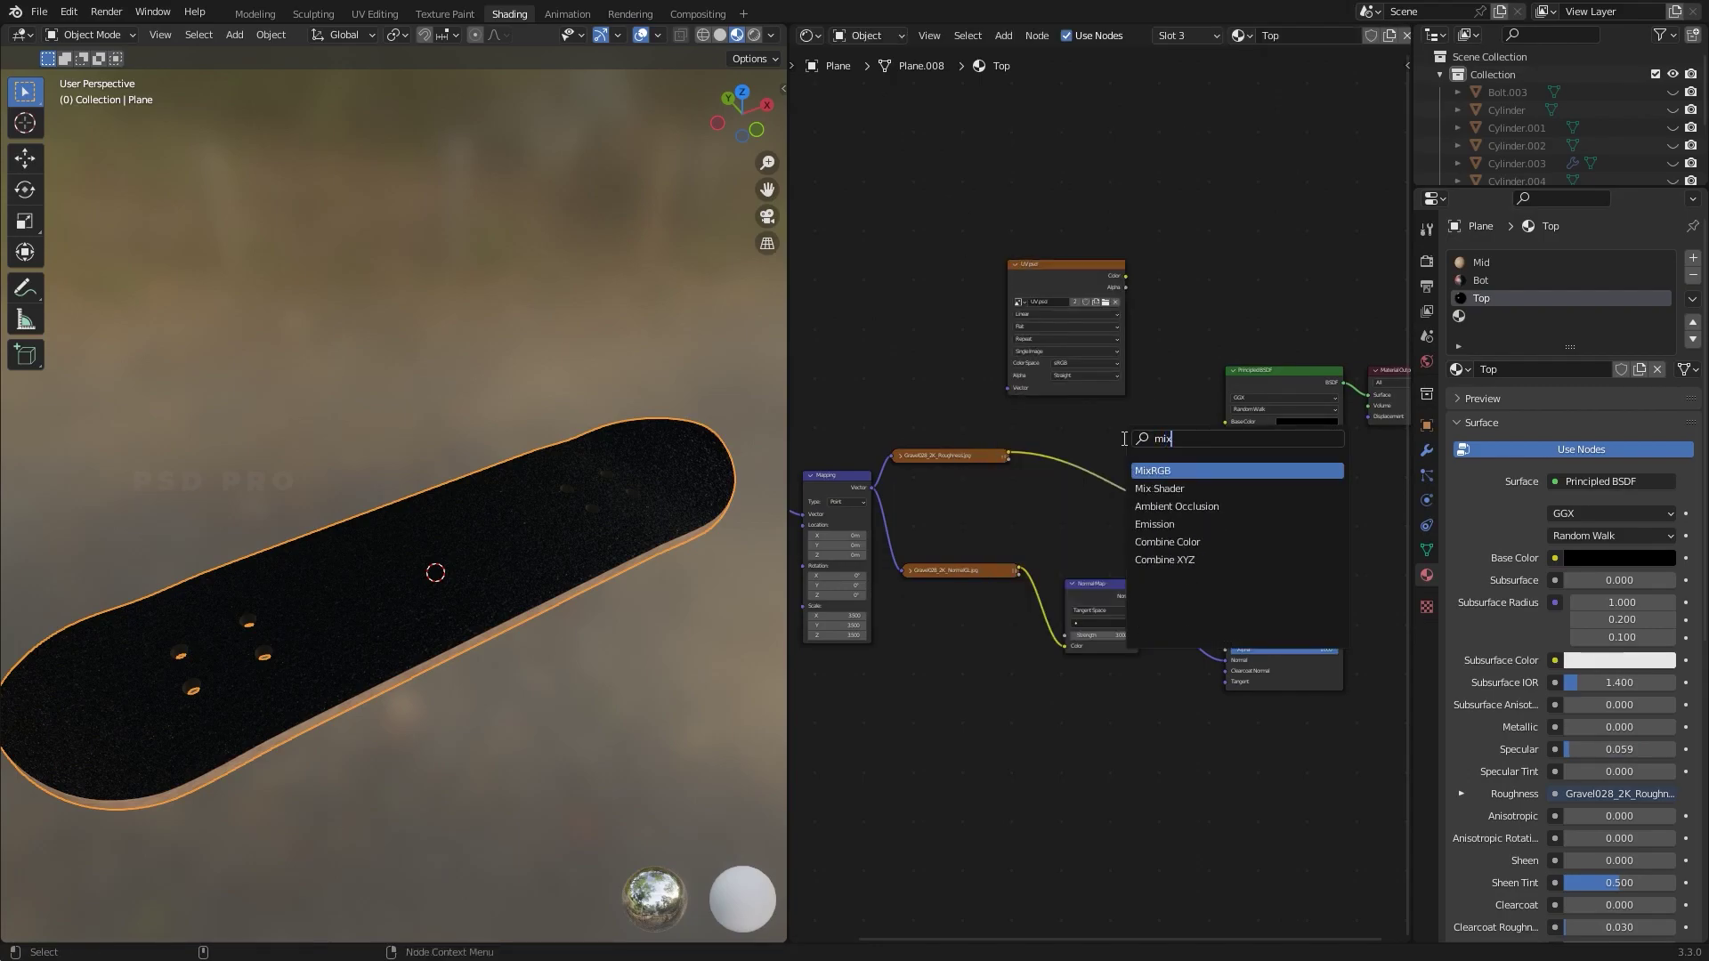
pyautogui.press('Return')
pyautogui.click(1137, 480)
pyautogui.moveTo(1019, 270); pyautogui.dragTo(878, 242)
pyautogui.moveTo(1098, 491); pyautogui.dragTo(1102, 484)
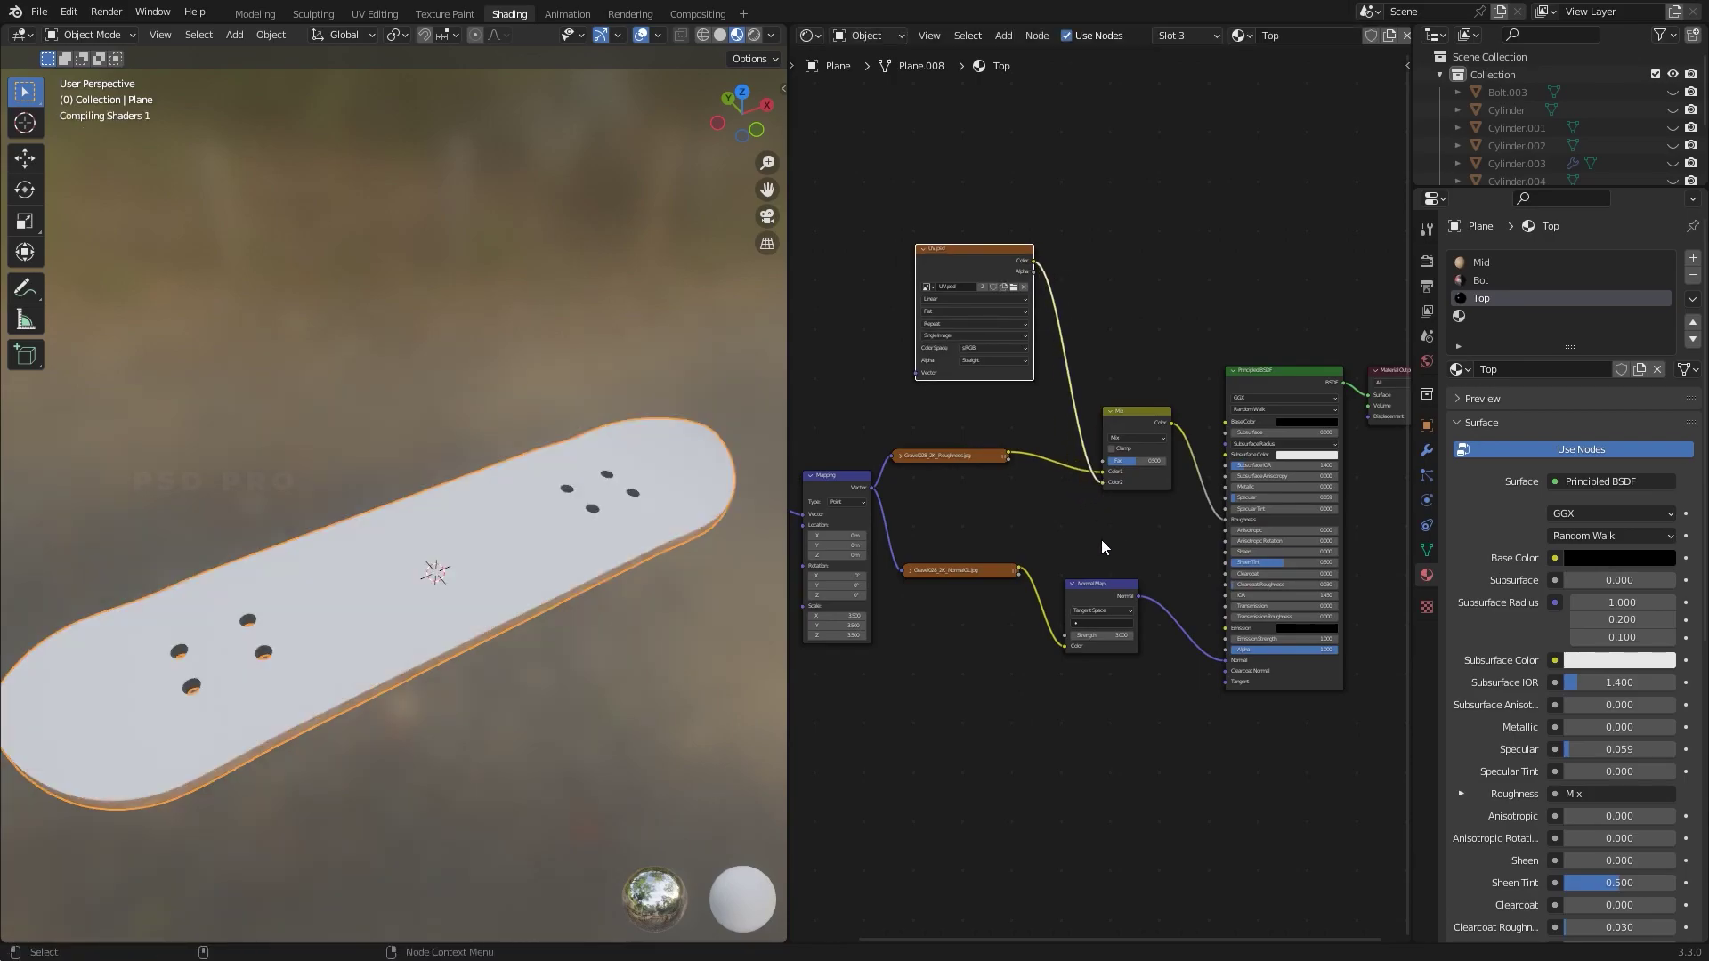
# Connect the UV.psd texture's Alpha to the Mix node's Fac and examine the logo on the deck's top
pyautogui.moveTo(502, 675); pyautogui.dragTo(591, 611, button='middle')
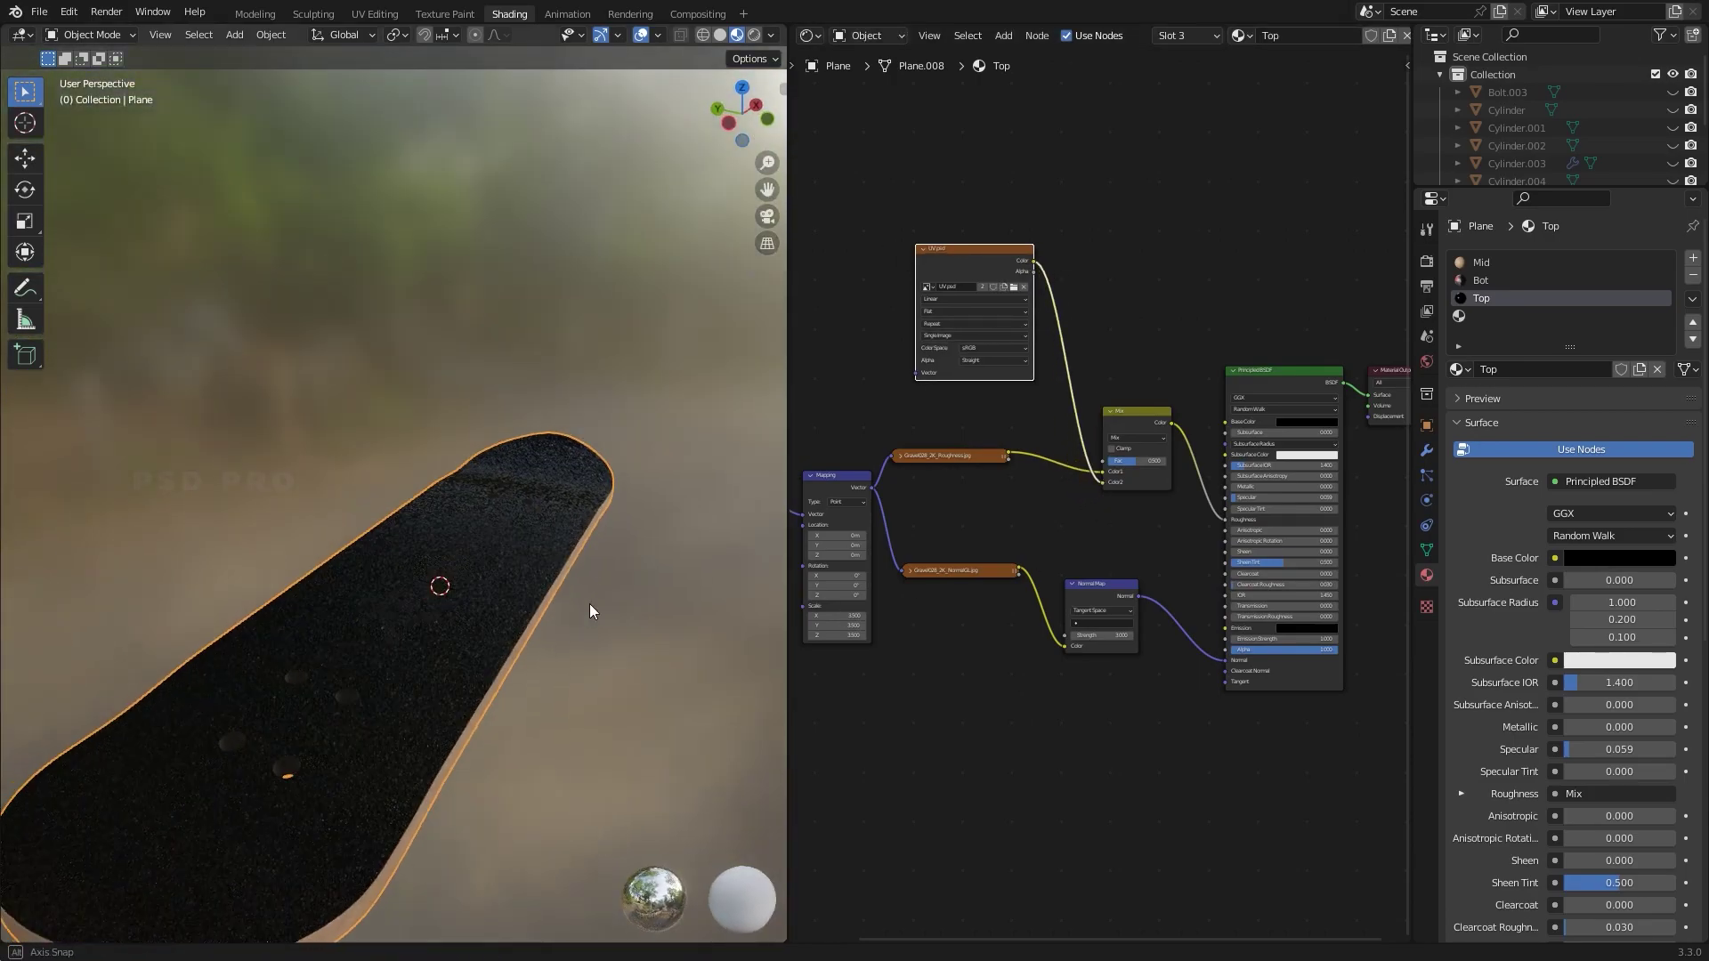
pyautogui.click(1035, 270)
pyautogui.moveTo(1109, 472); pyautogui.dragTo(1108, 472)
pyautogui.moveTo(677, 516)
pyautogui.mouseDown(button='middle')
pyautogui.moveTo(529, 602)
pyautogui.moveTo(250, 574)
pyautogui.moveTo(386, 574)
pyautogui.moveTo(392, 591)
pyautogui.moveTo(609, 639)
pyautogui.moveTo(725, 611)
pyautogui.mouseUp(button='middle')
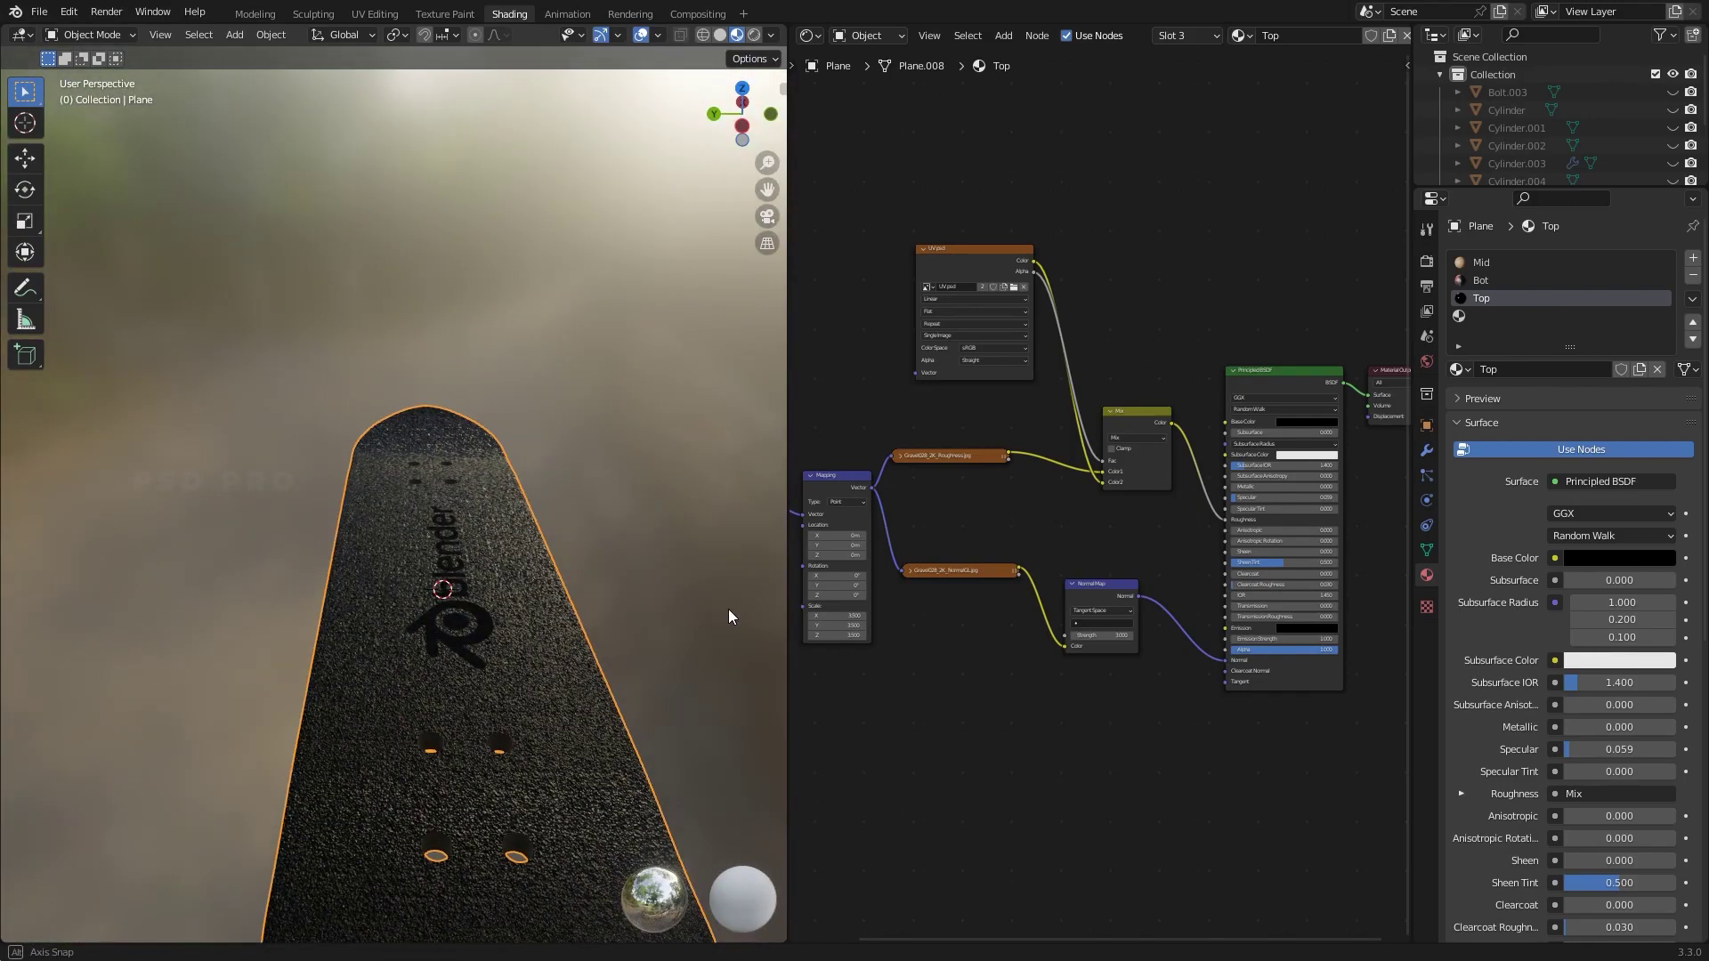
# Insert an Invert node into the link between the UV.psd texture's Alpha and the Mix node's Fac
pyautogui.click(970, 262)
pyautogui.moveTo(970, 263); pyautogui.dragTo(927, 276)
pyautogui.hotkey('shift', 'a')
pyautogui.click(1075, 302)
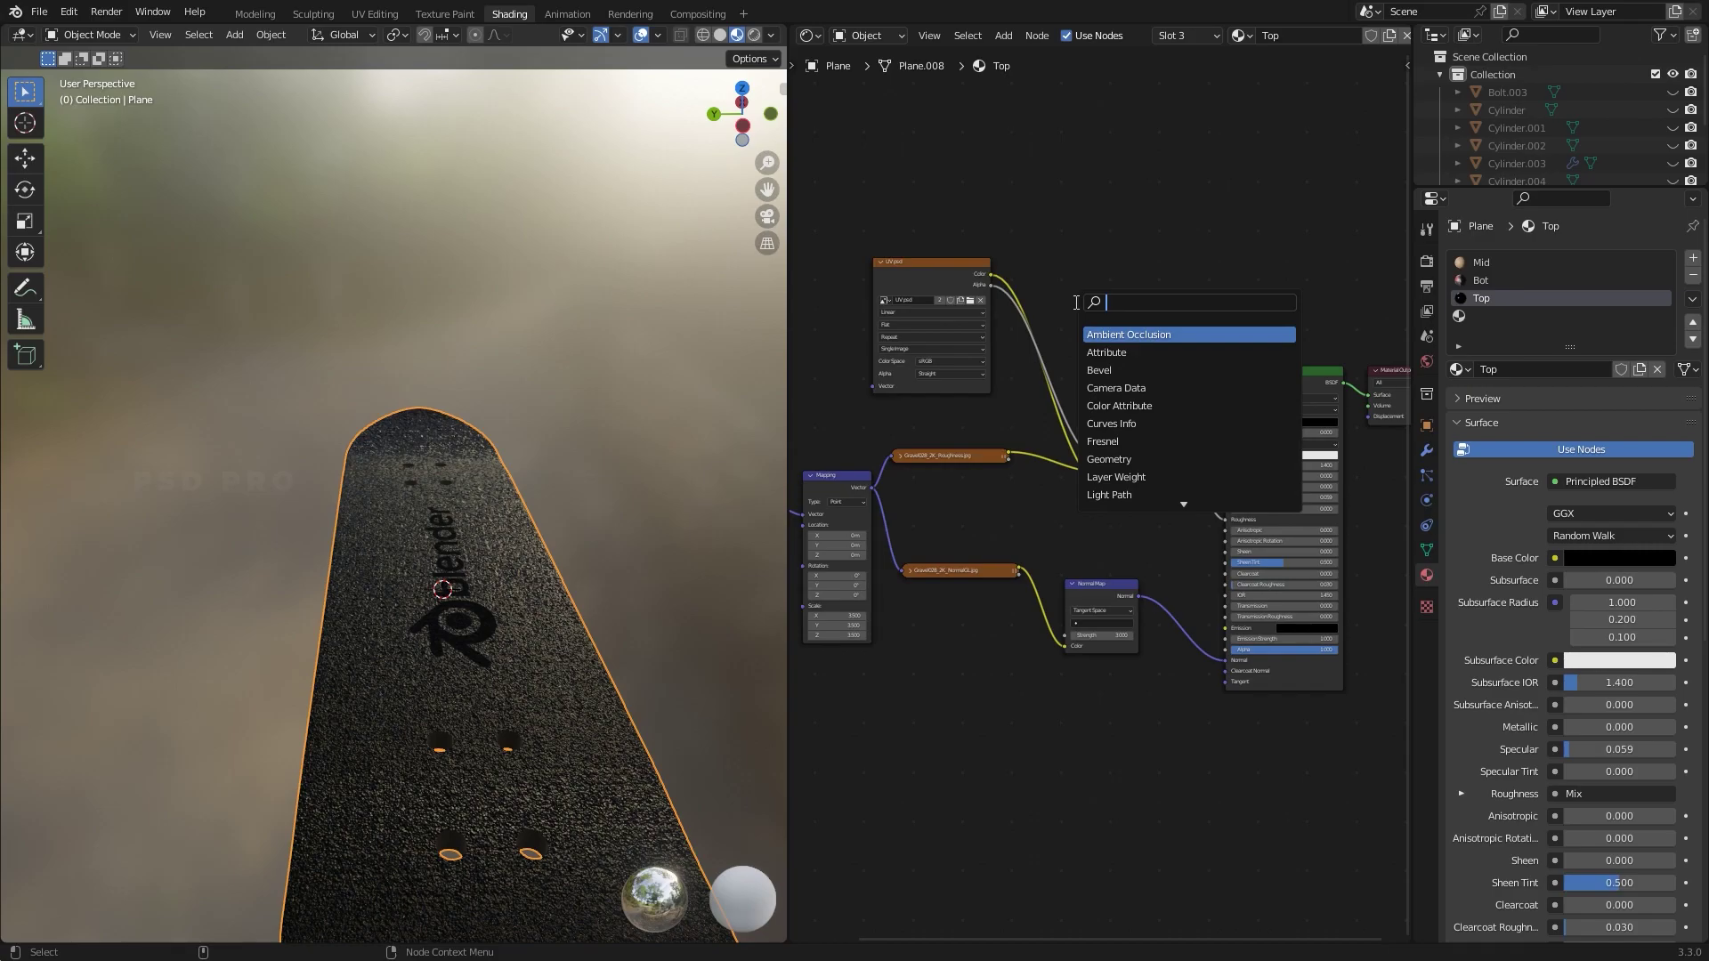
pyautogui.write('inv')
pyautogui.press('Return')
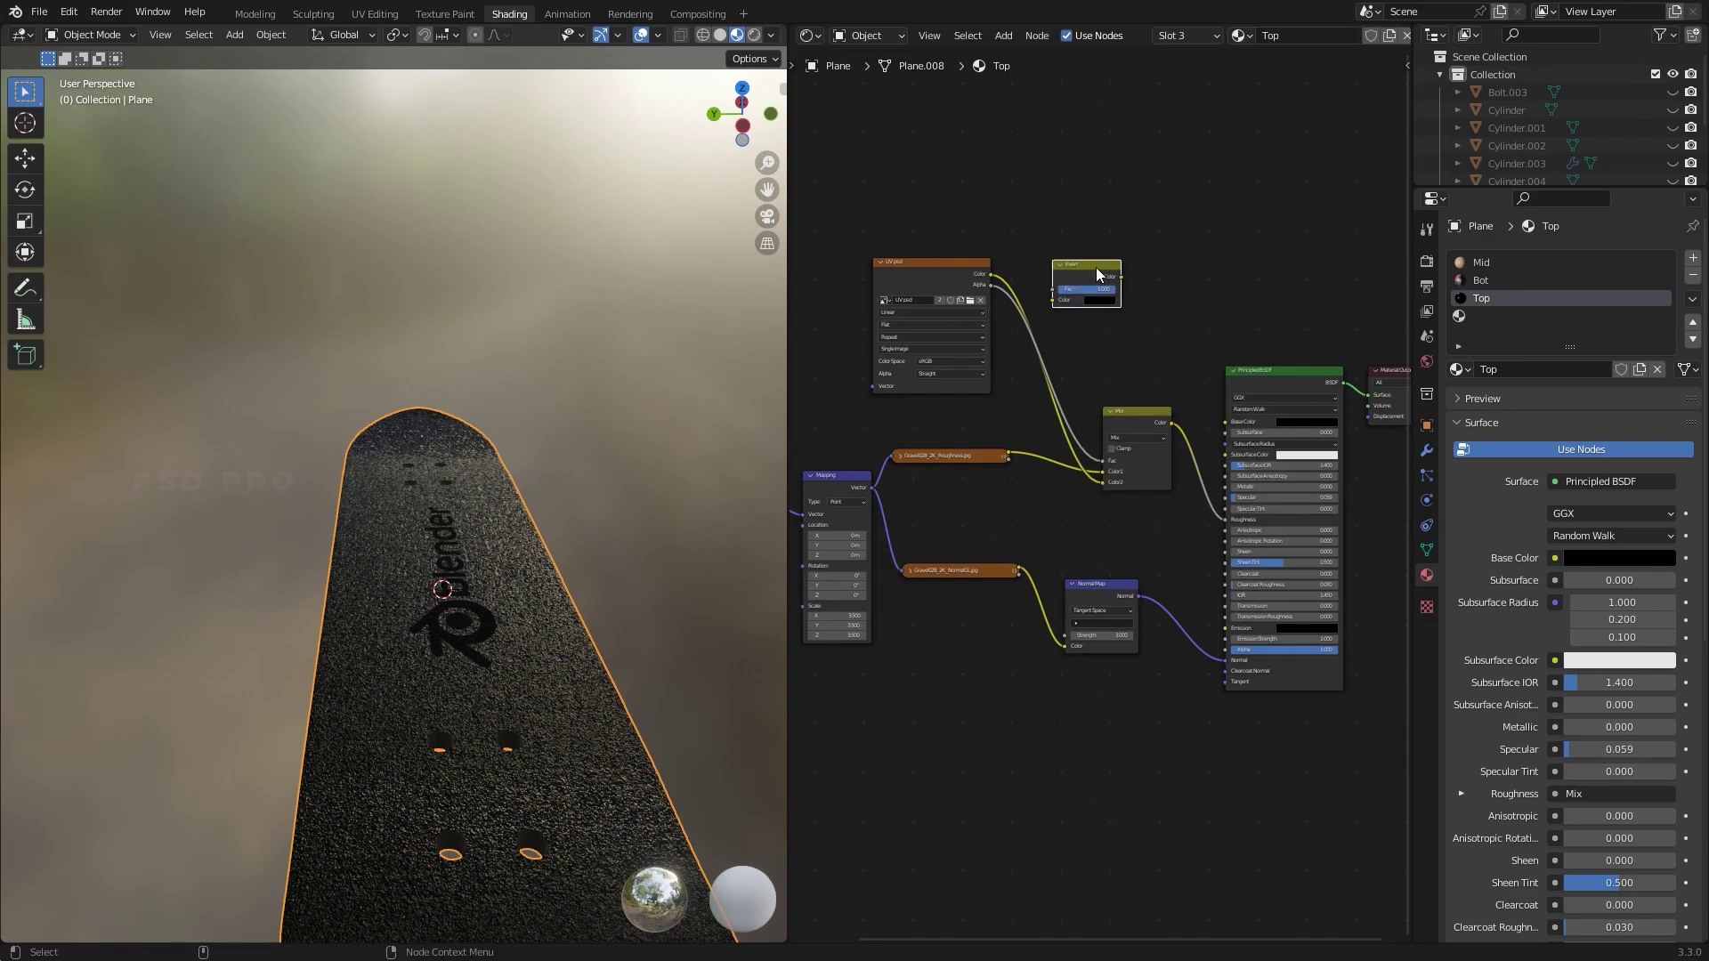
pyautogui.click(1059, 336)
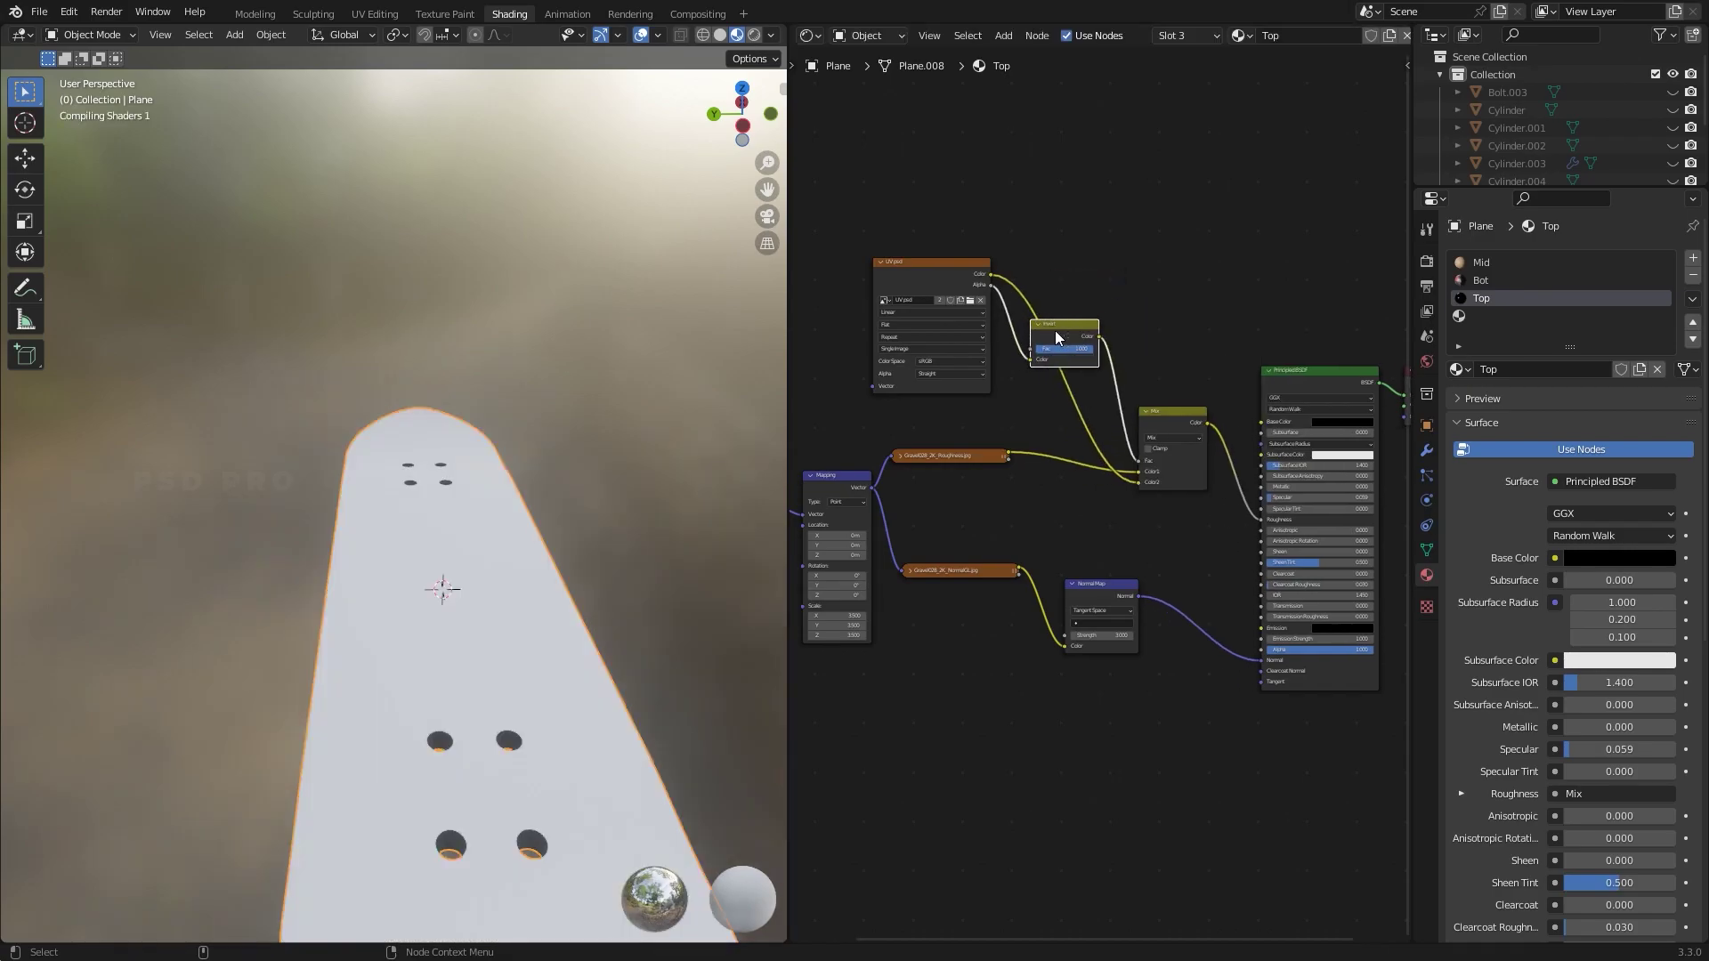
# Try the Invert node on the UV.psd Color link, delete it and reconnect Color directly to the Mix node's Color2
pyautogui.moveTo(1032, 358); pyautogui.dragTo(1139, 461)
pyautogui.moveTo(1076, 333); pyautogui.dragTo(1102, 284)
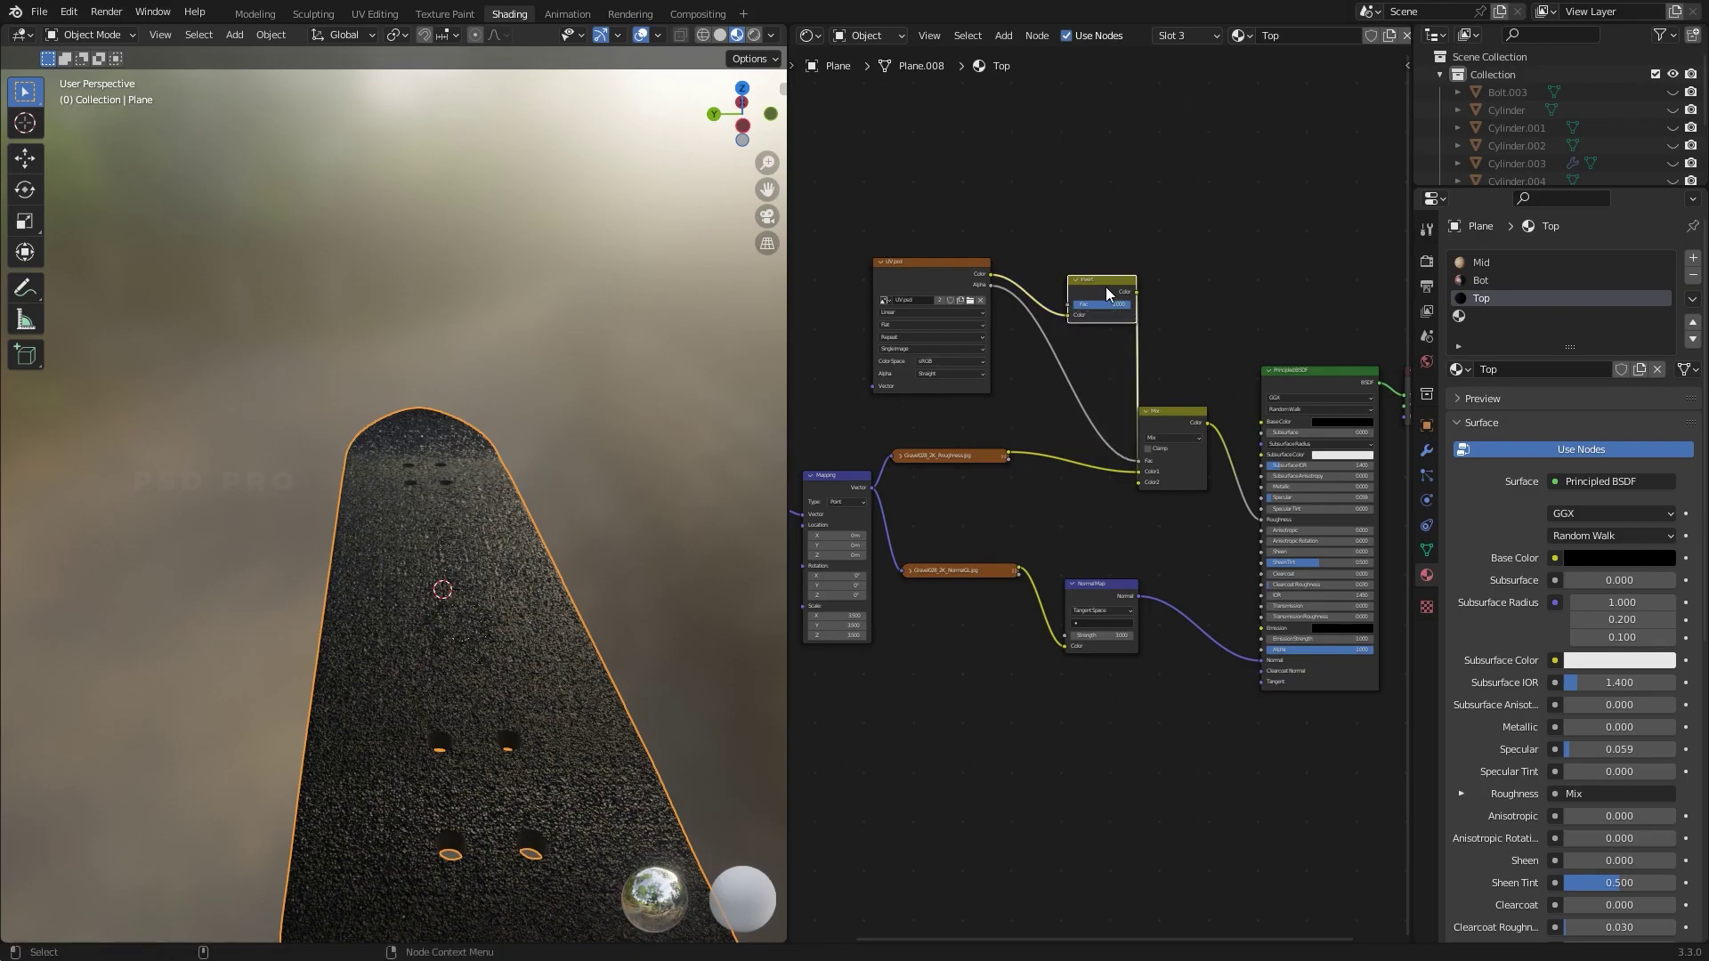
pyautogui.press('x')
pyautogui.moveTo(990, 275); pyautogui.dragTo(1139, 471)
pyautogui.click(1132, 476)
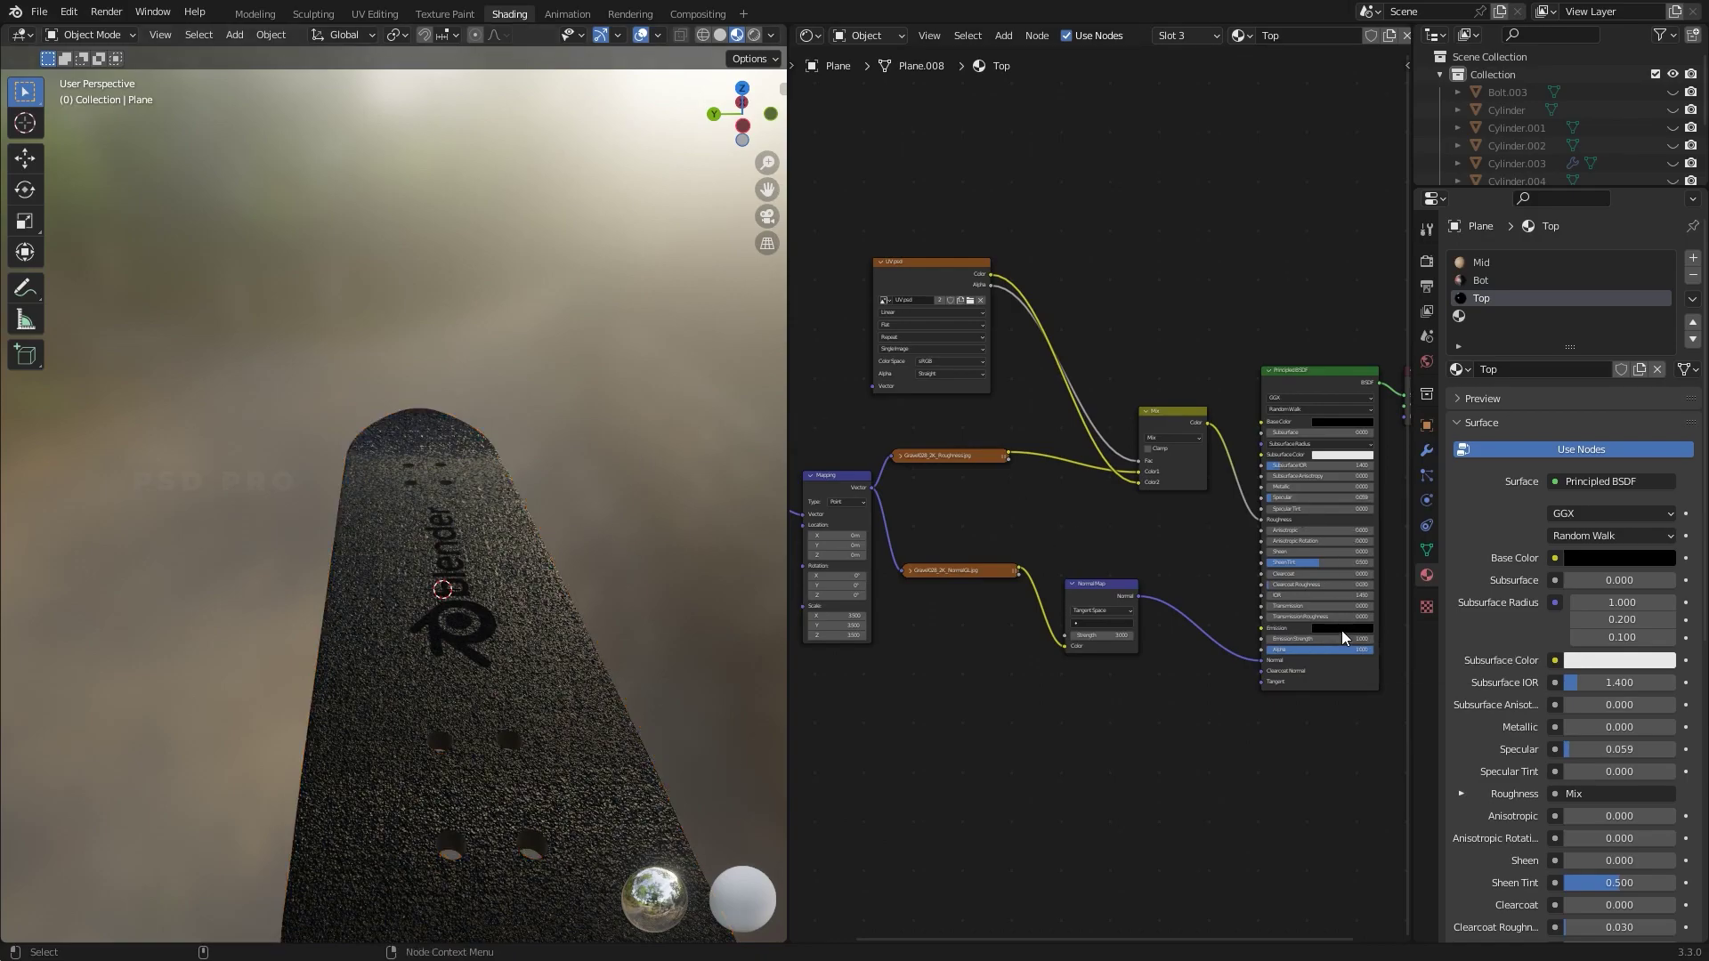
# Reroute the UV.psd texture's Color from the Mix node to the Principled BSDF's Base Color and delete the Mix node
pyautogui.click(1351, 423)
pyautogui.moveTo(1396, 338)
pyautogui.mouseDown()
pyautogui.moveTo(1395, 283)
pyautogui.moveTo(1396, 352)
pyautogui.mouseUp()
pyautogui.moveTo(579, 563); pyautogui.dragTo(682, 564, button='middle')
pyautogui.moveTo(1140, 482); pyautogui.dragTo(1261, 421)
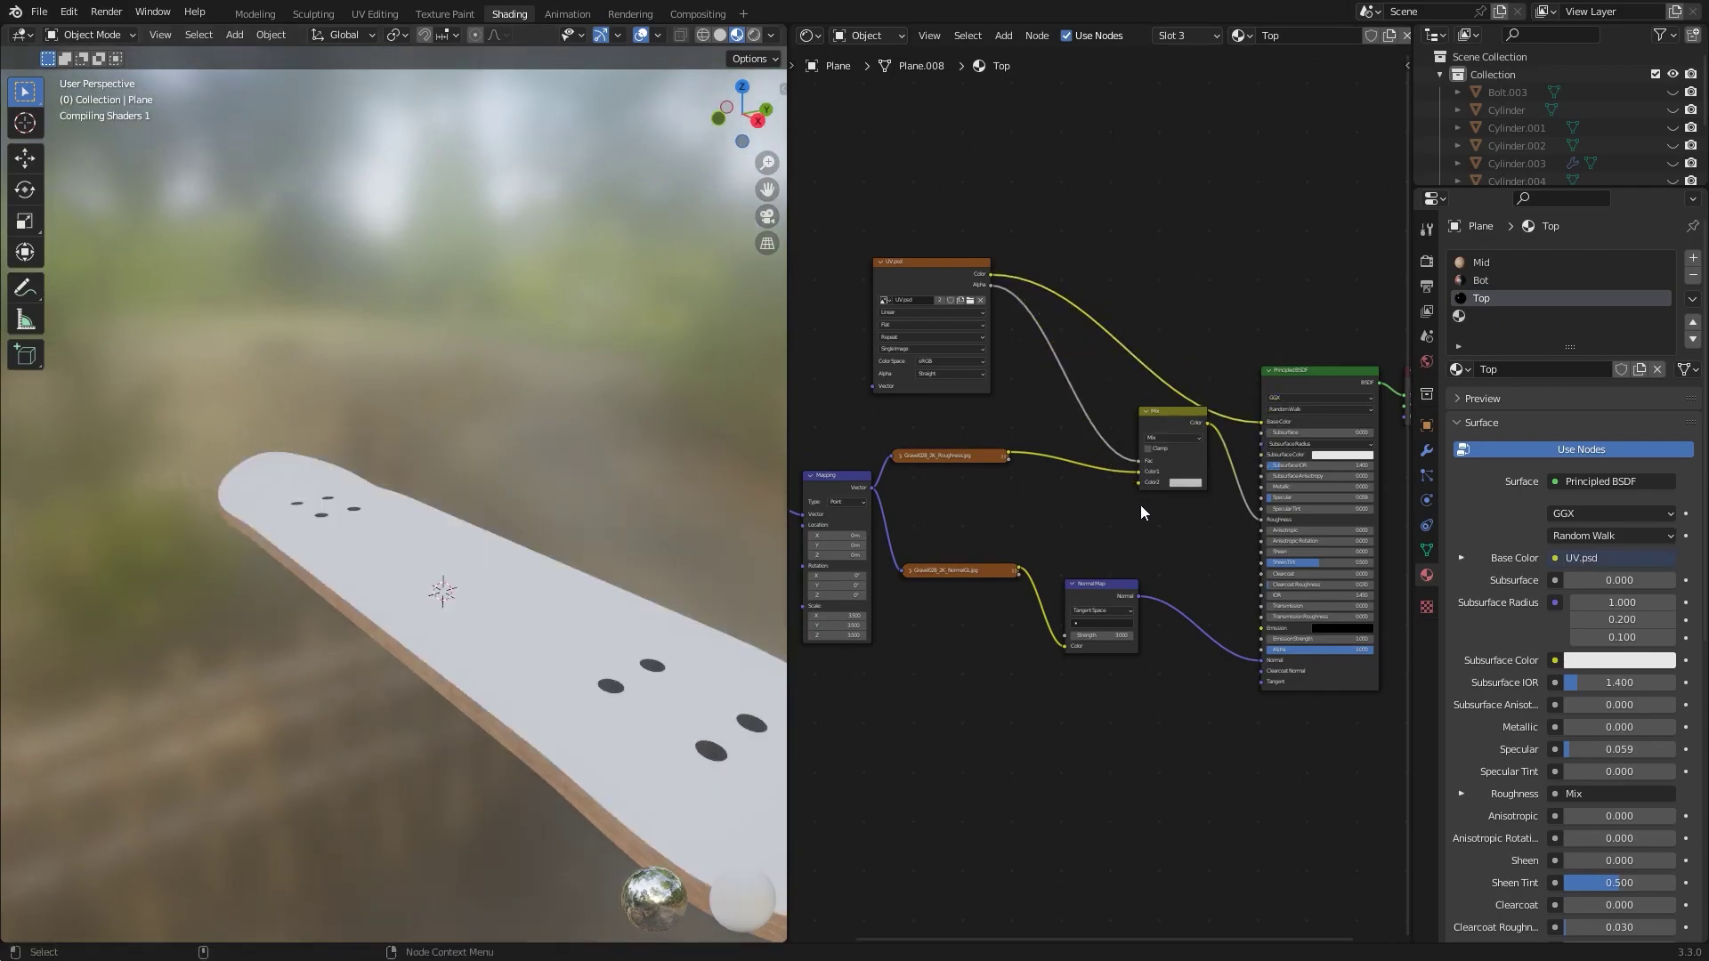
pyautogui.moveTo(605, 561); pyautogui.dragTo(668, 534, button='middle')
pyautogui.moveTo(1140, 461); pyautogui.dragTo(1195, 422)
pyautogui.press('x')
pyautogui.moveTo(573, 588)
pyautogui.mouseDown(button='middle')
pyautogui.moveTo(554, 665)
pyautogui.moveTo(392, 811)
pyautogui.moveTo(553, 628)
pyautogui.moveTo(534, 738)
pyautogui.mouseUp(button='middle')
# Return to the Modeling workspace and unhide all hidden skateboard parts
pyautogui.click(264, 13)
pyautogui.press('Tab')
pyautogui.press('z')
pyautogui.press('z')
pyautogui.click(717, 690)
pyautogui.moveTo(717, 690)
pyautogui.mouseDown(button='middle')
pyautogui.moveTo(942, 669)
pyautogui.moveTo(831, 532)
pyautogui.moveTo(1399, 292)
pyautogui.mouseUp(button='middle')
pyautogui.hotkey('alt', 'h')
# Delete the leftover object by the skateboard and the two reference empties, Empty.001 and Empty
pyautogui.click(1135, 456)
pyautogui.moveTo(1136, 457); pyautogui.dragTo(975, 677, button='middle')
pyautogui.click(931, 496)
pyautogui.click(943, 532)
pyautogui.click(993, 532)
pyautogui.press('Delete')
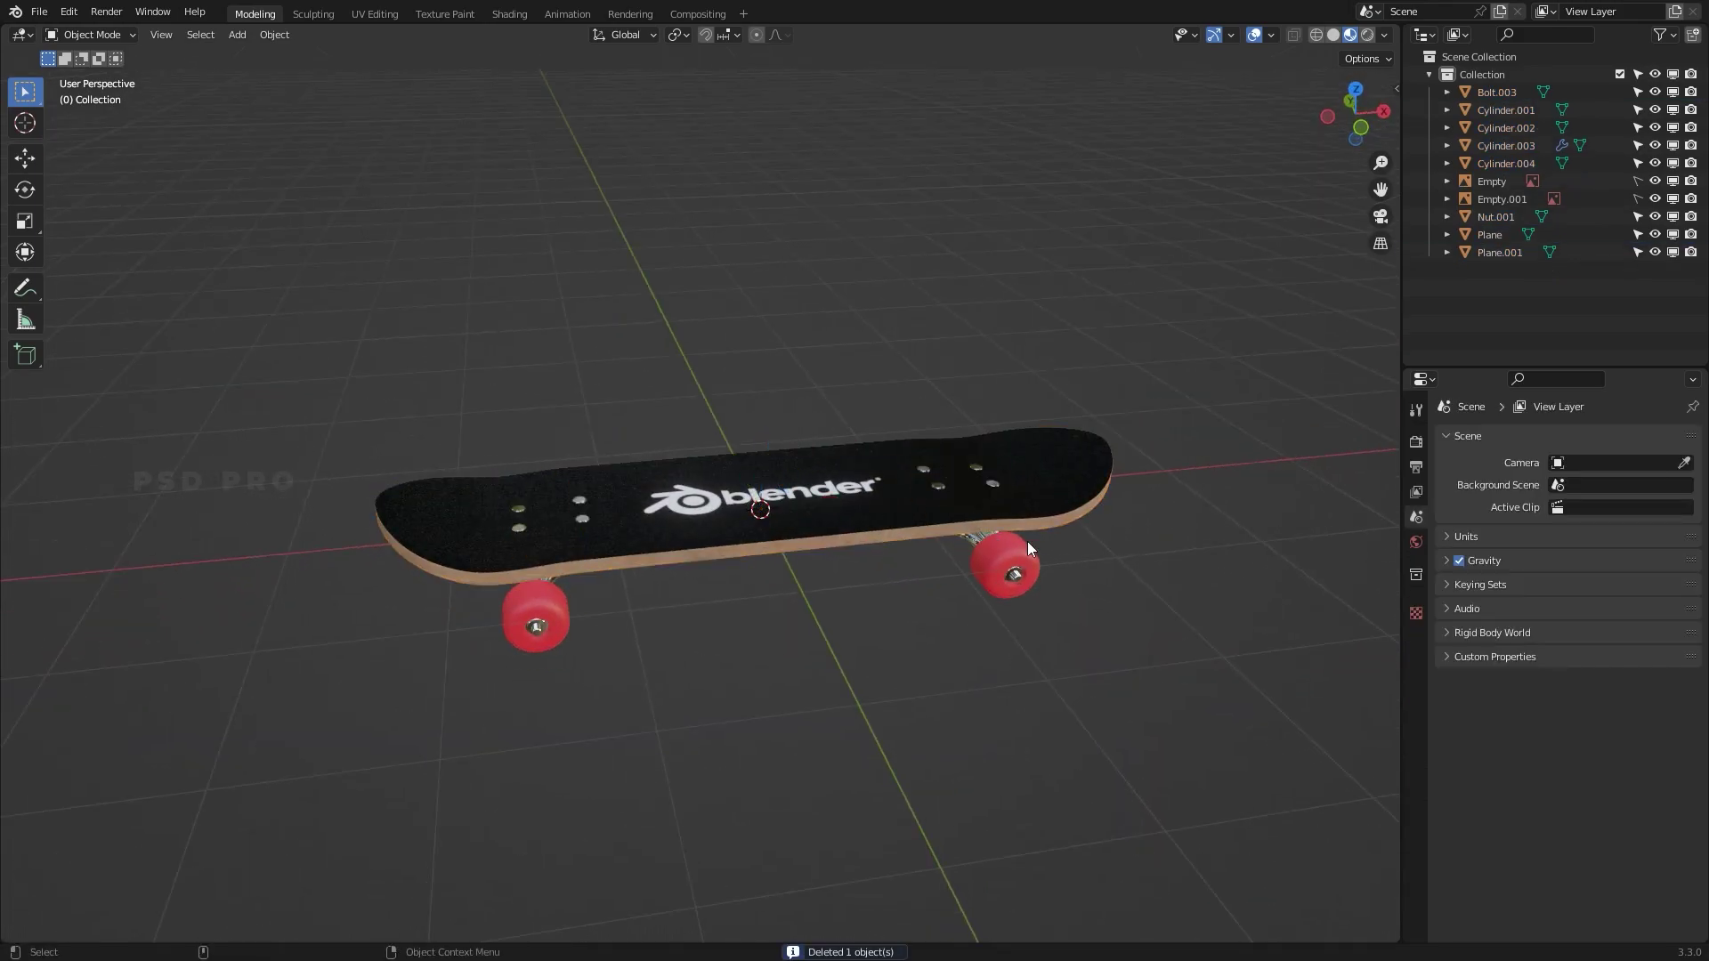
pyautogui.click(1494, 195)
pyautogui.press('Delete')
pyautogui.click(1490, 183)
pyautogui.press('Delete')
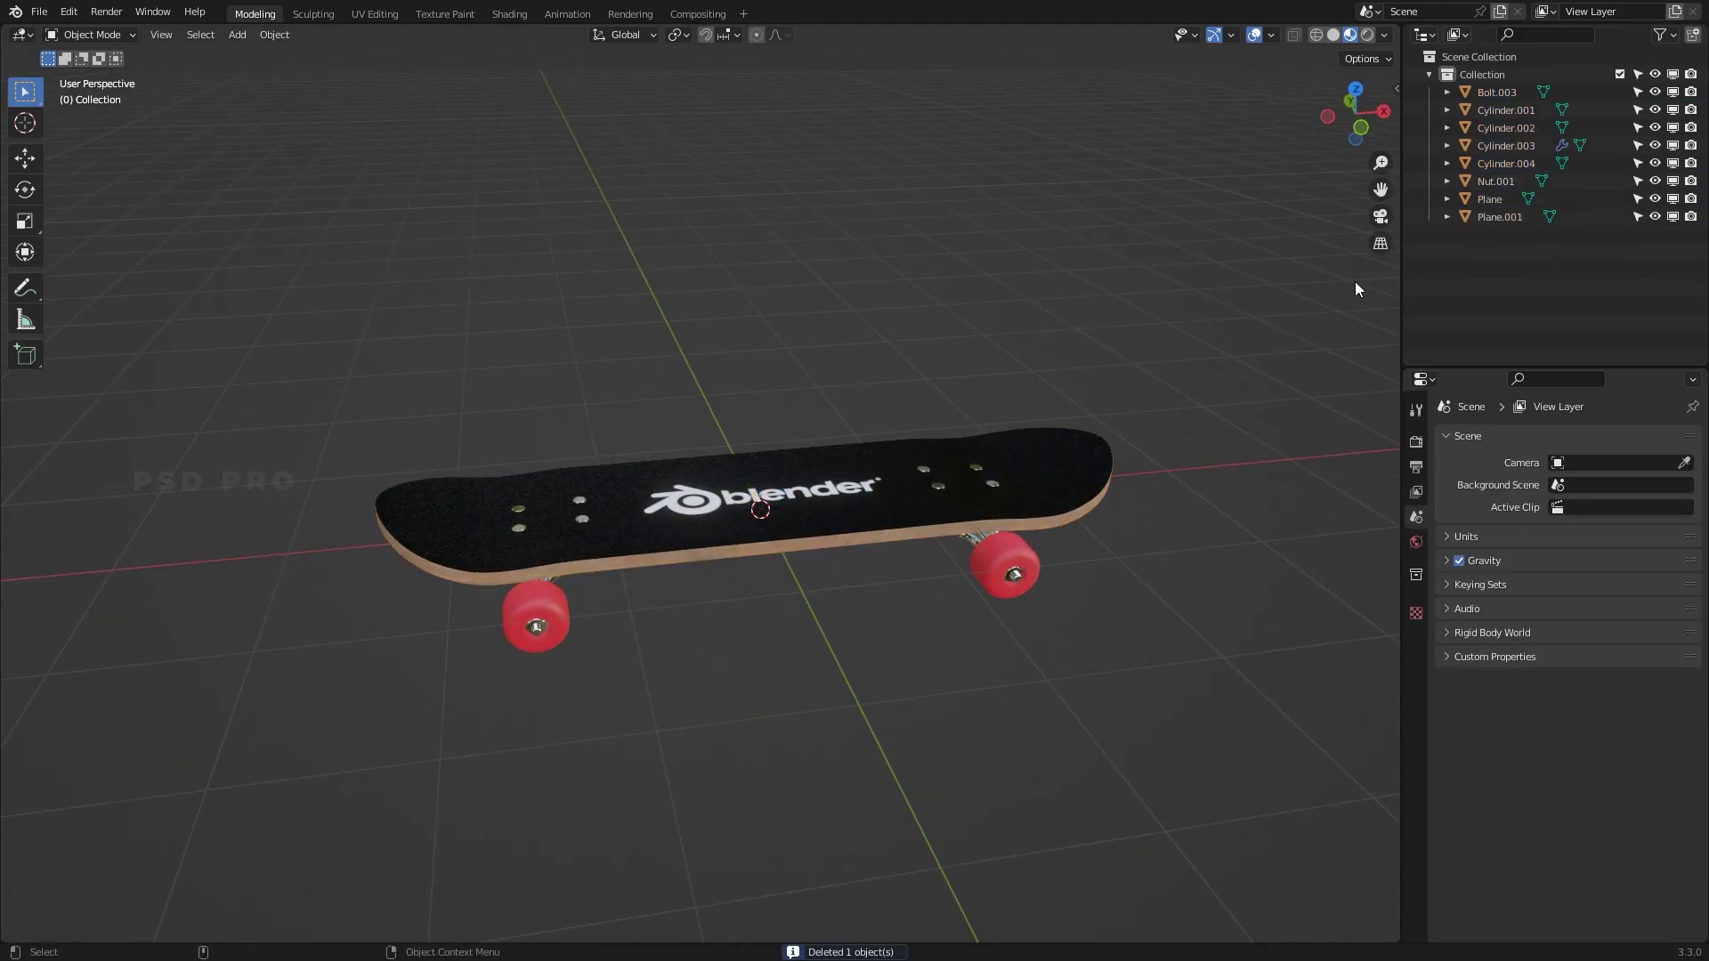
# Save the Skateboard_03.blend file
pyautogui.moveTo(1240, 436); pyautogui.dragTo(922, 758, button='middle')
pyautogui.scroll(-4, 801, 512)
pyautogui.moveTo(801, 512); pyautogui.dragTo(874, 559, button='middle')
pyautogui.hotkey('ctrl', 's')
# Add a mesh plane at the scene's origin and scale it up into a large floor around the skateboard
pyautogui.click(721, 397)
pyautogui.click(721, 397)
pyautogui.hotkey('shift', 'a')
pyautogui.click(730, 570)
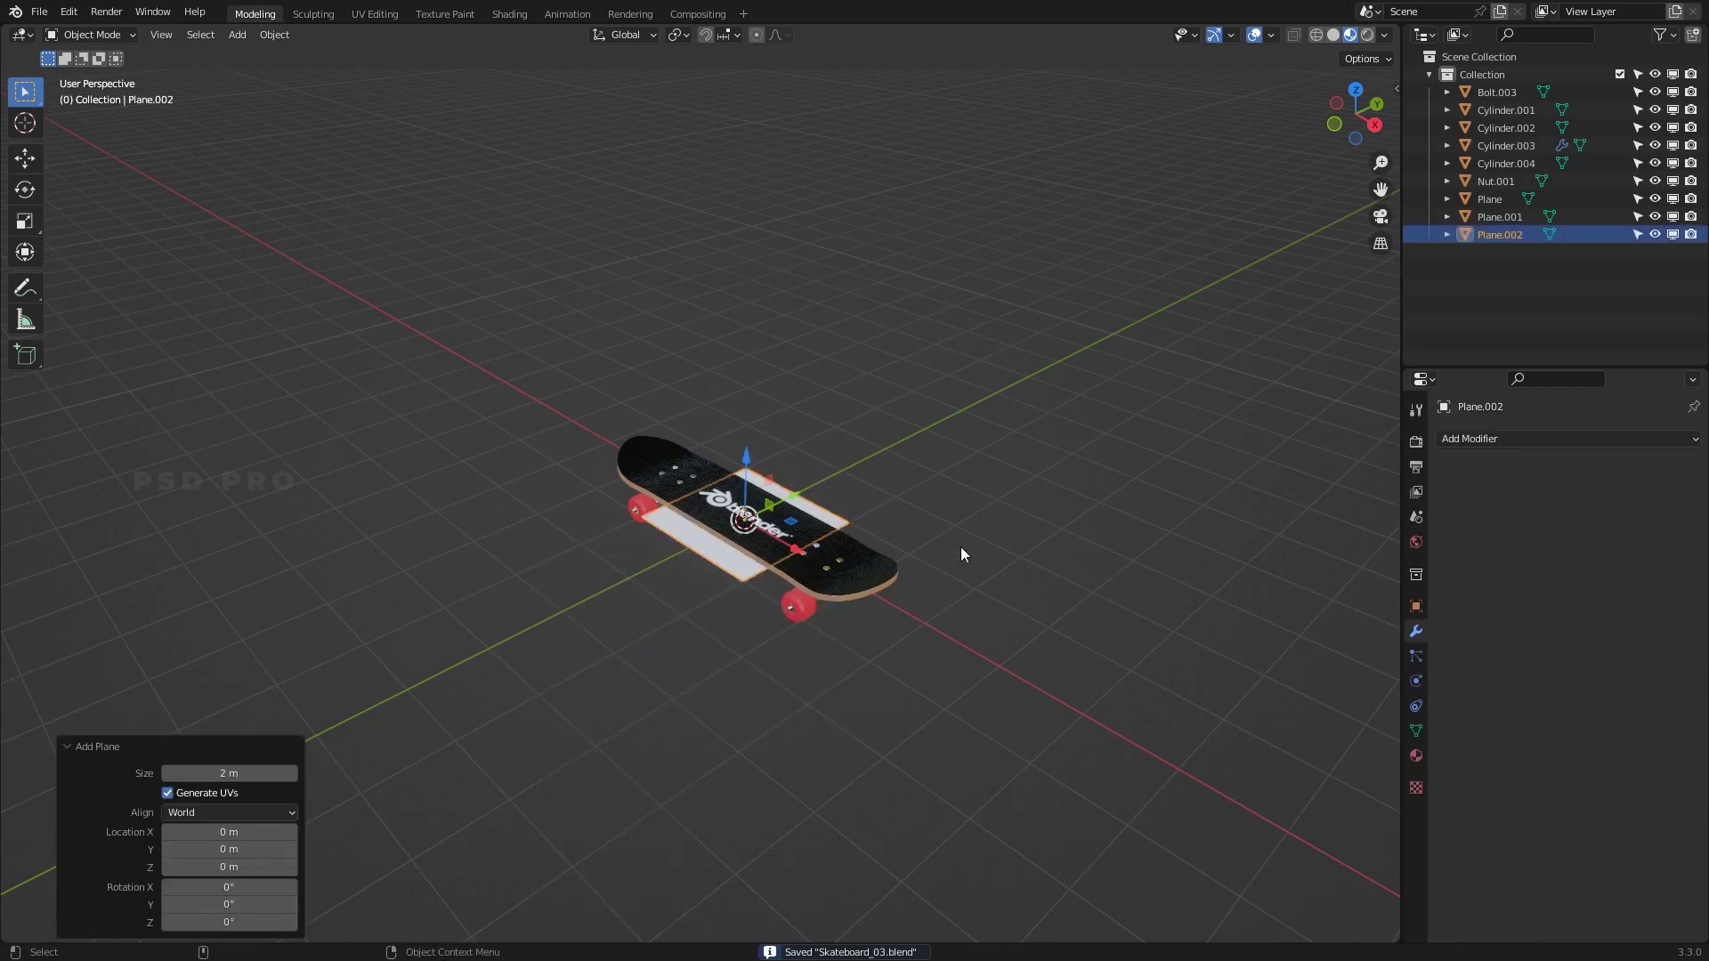
pyautogui.press('s')
pyautogui.click(999, 556)
# Raise all skateboard parts, Bolt.003 through Plane.001, about 0.46 m along Z in front view so the wheels rest on the floor
pyautogui.click(1496, 92)
pyautogui.keyDown('shift'); pyautogui.click(1500, 216); pyautogui.keyUp('shift')
pyautogui.press('`')
pyautogui.click(579, 261)
pyautogui.press('g')
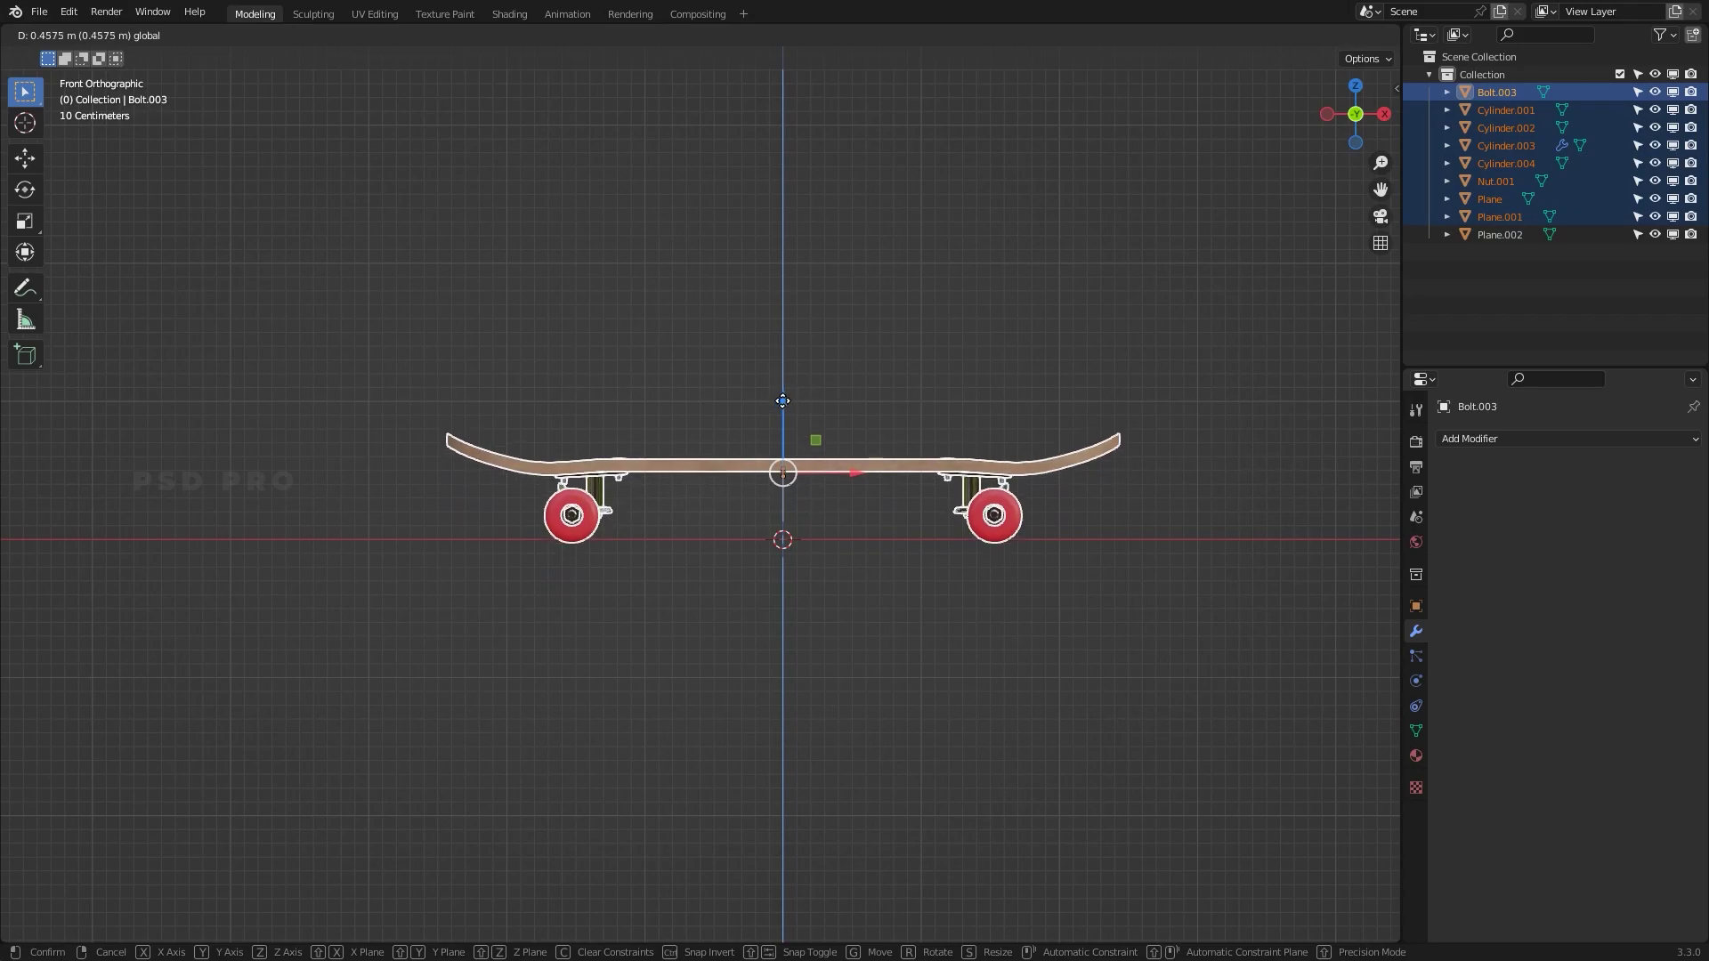
pyautogui.click(784, 396)
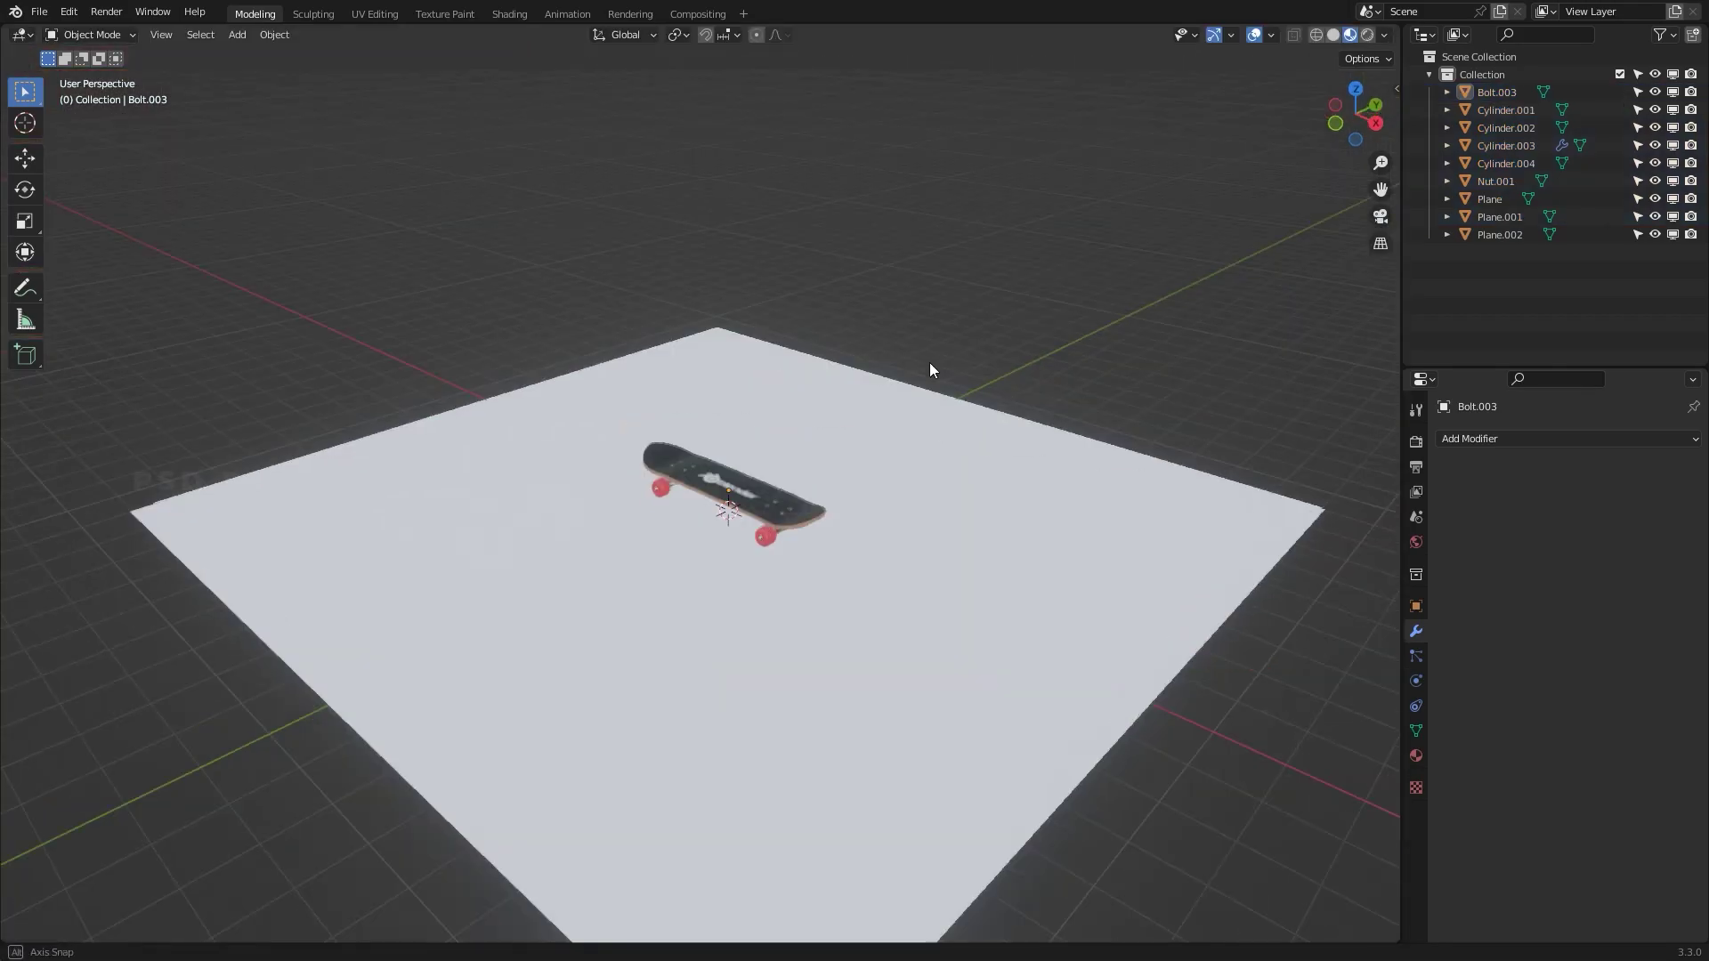
# Add a camera to the skateboard scene
pyautogui.scroll(1, 895, 419)
pyautogui.moveTo(929, 362); pyautogui.dragTo(933, 435, button='middle')
pyautogui.scroll(2, 932, 434)
pyautogui.moveTo(708, 485); pyautogui.dragTo(735, 461, button='middle')
pyautogui.hotkey('shift', 'a')
pyautogui.moveTo(735, 462)
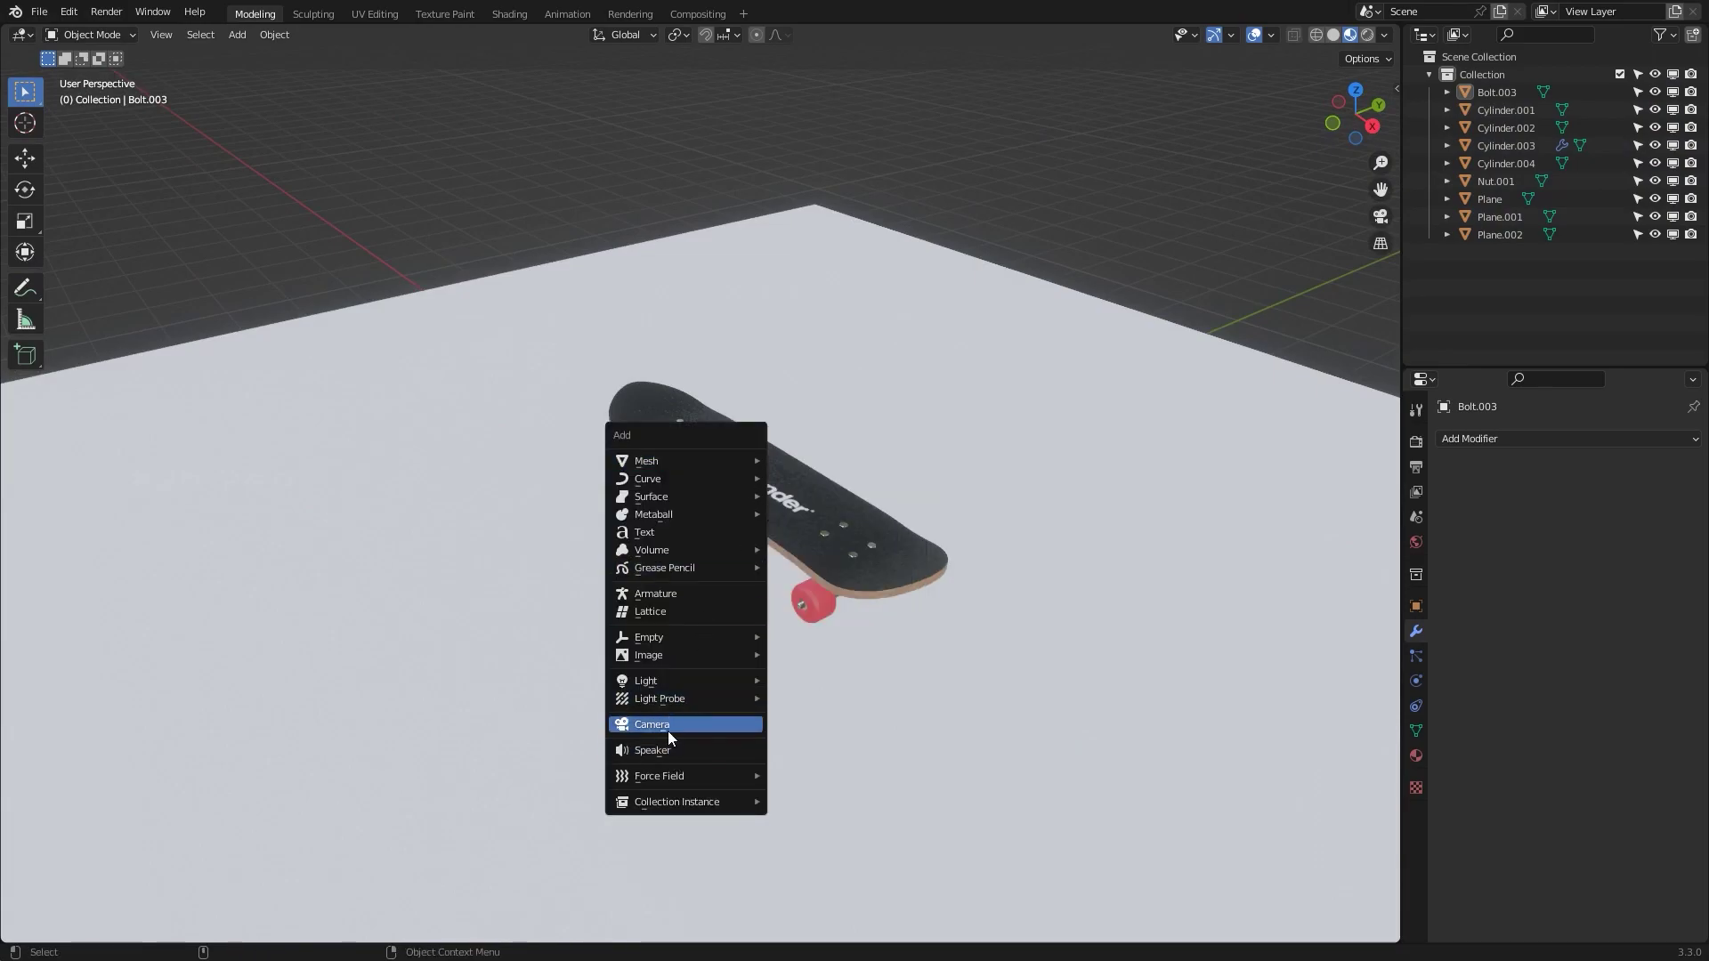
pyautogui.click(667, 726)
# Look through the new camera and lock it to the view
pyautogui.press('KP_0')
pyautogui.press('n')
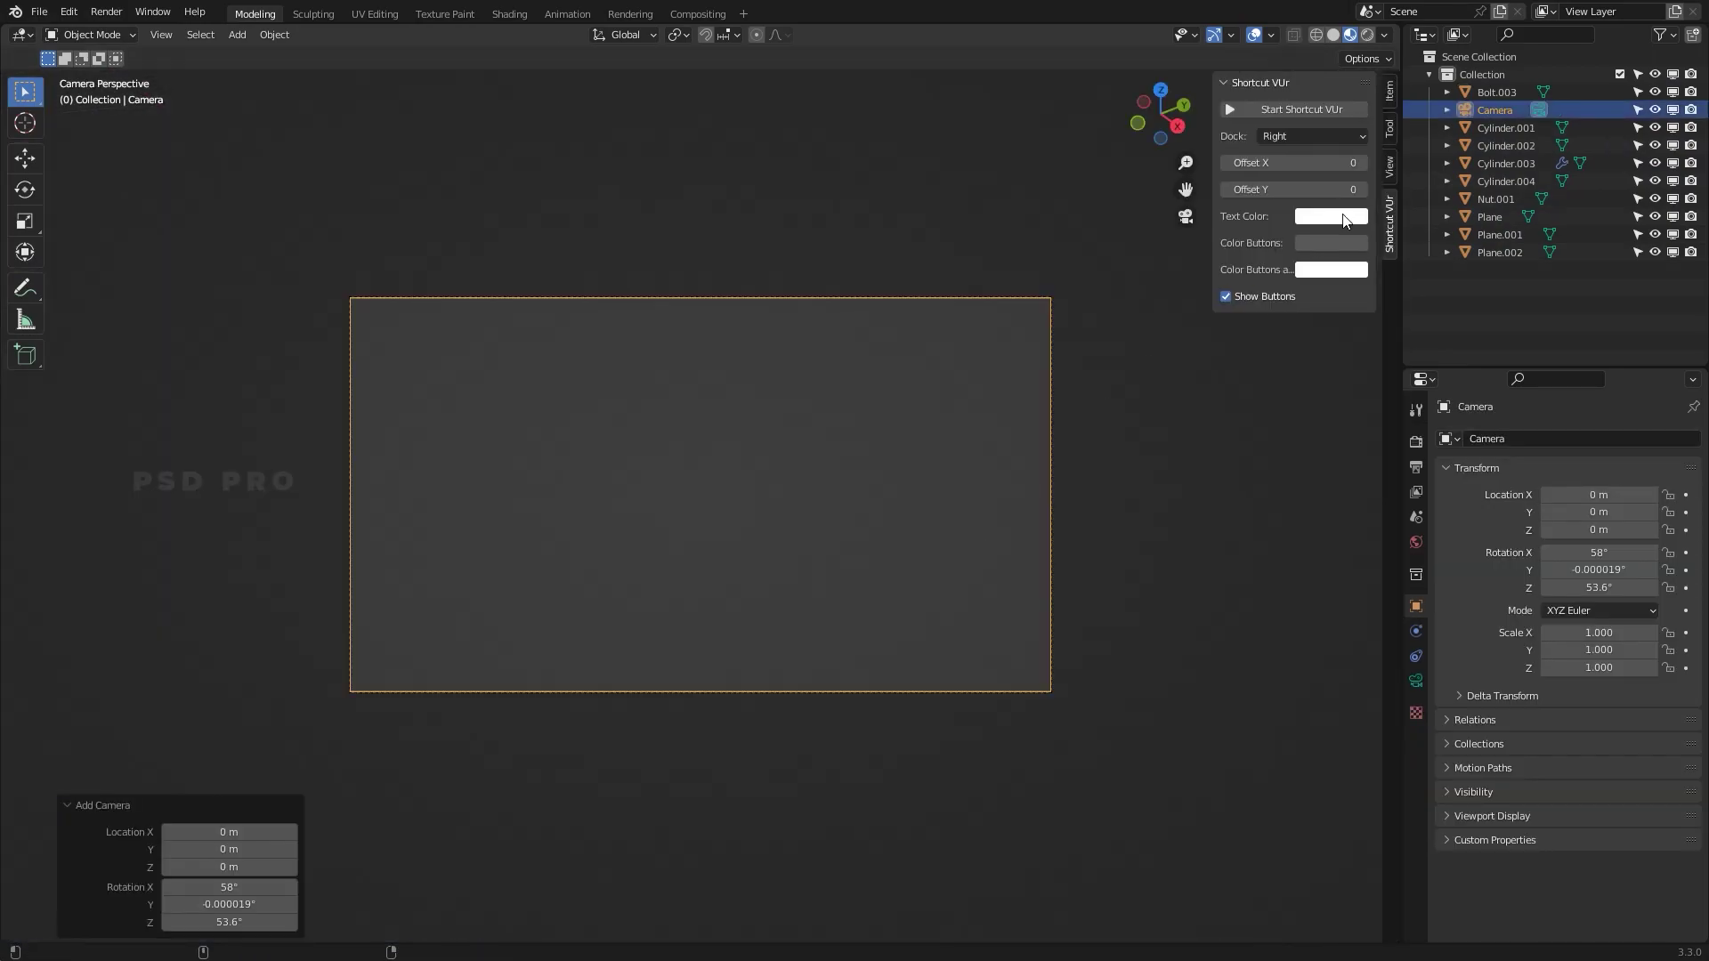
pyautogui.click(1390, 166)
pyautogui.press('n')
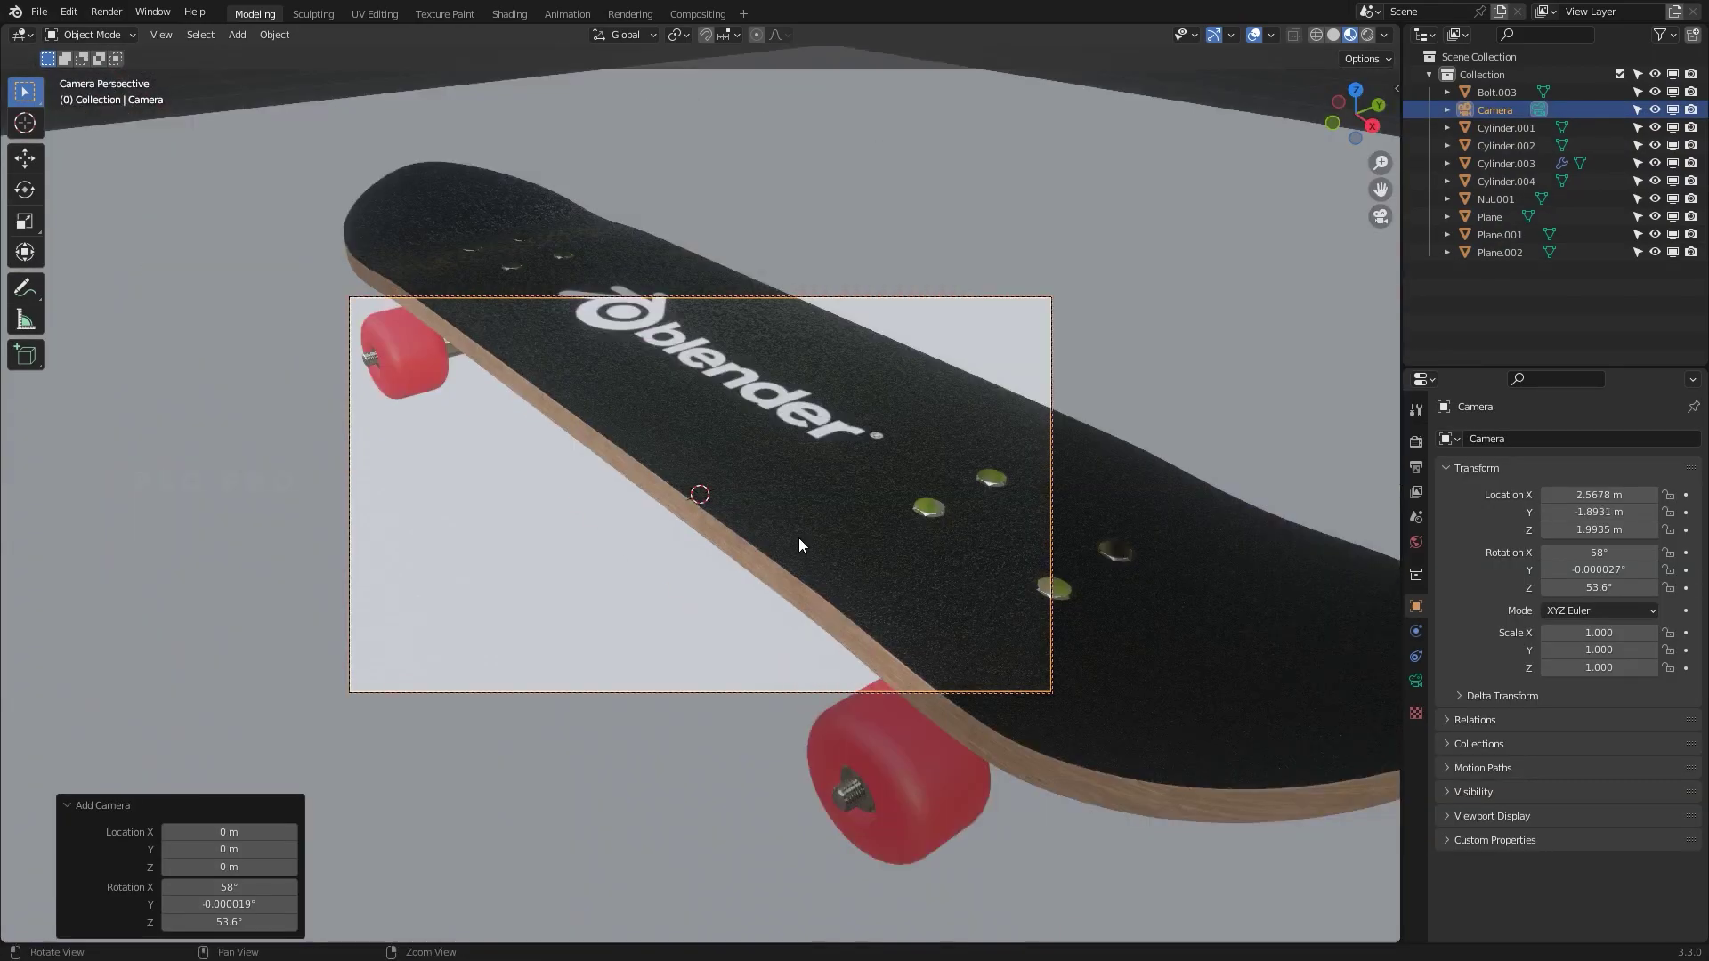
# Frame the whole skateboard in the camera view with only floor behind it and save the file
pyautogui.press('ctrl+alt+KP_0')
pyautogui.click(783, 566)
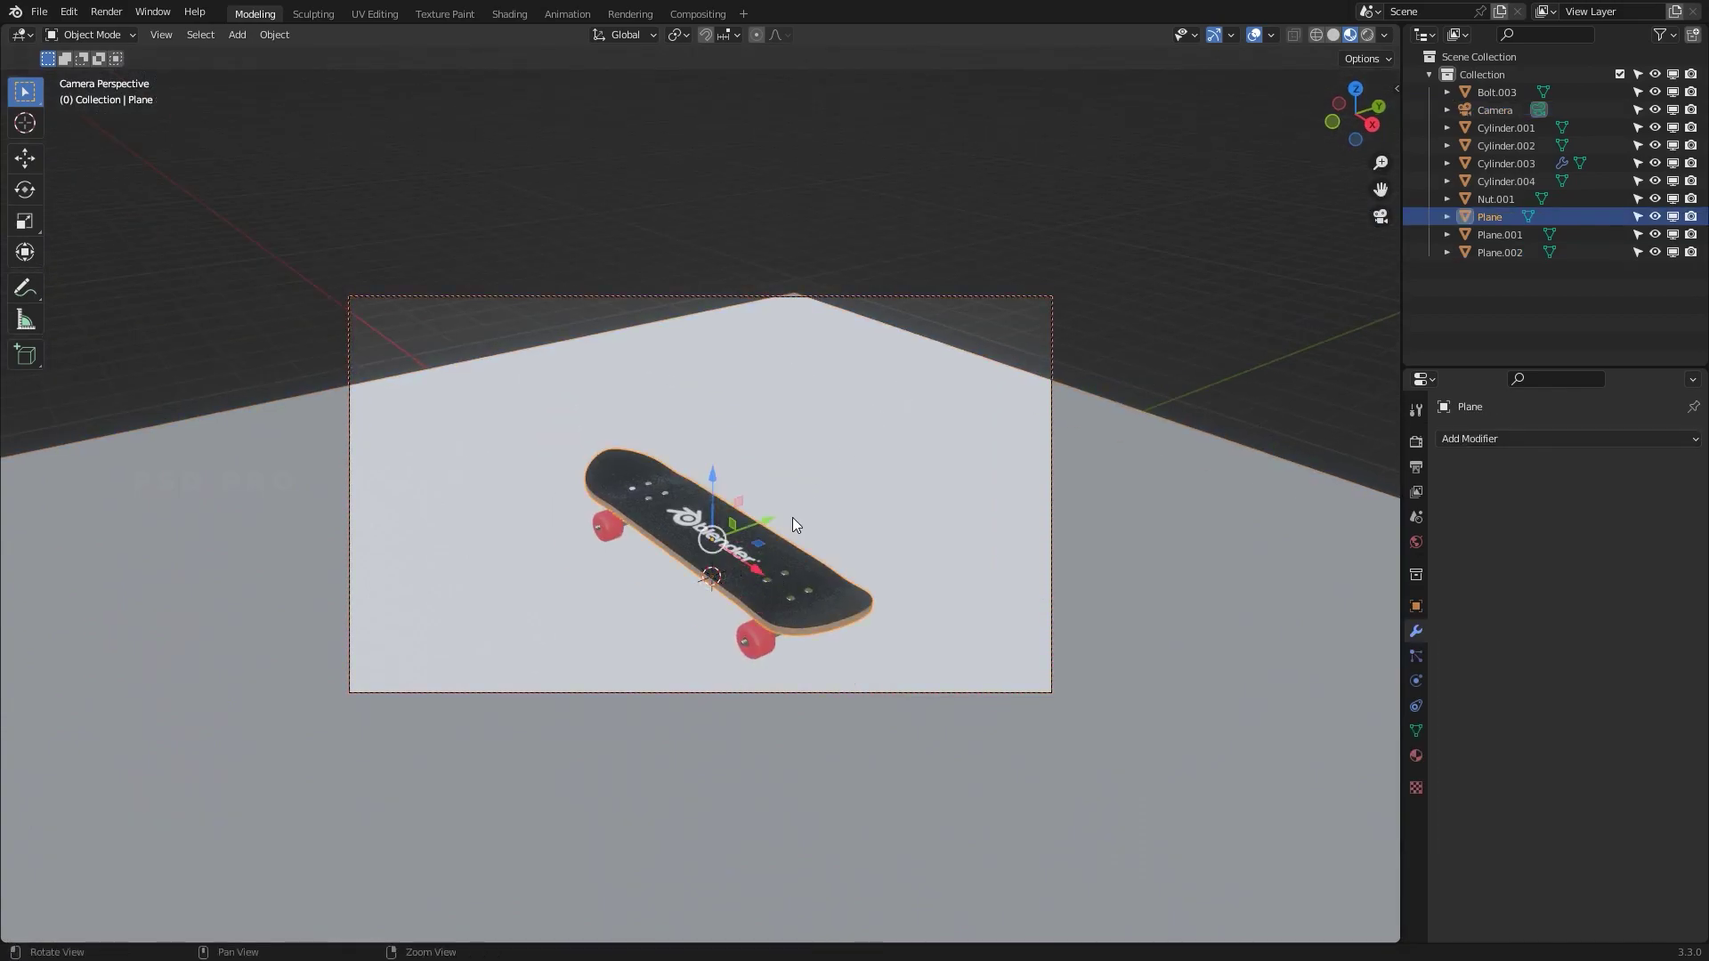
pyautogui.scroll(-1, 801, 552)
pyautogui.keyDown('shift'); pyautogui.moveTo(815, 605); pyautogui.dragTo(889, 573, button='middle'); pyautogui.keyUp('shift')
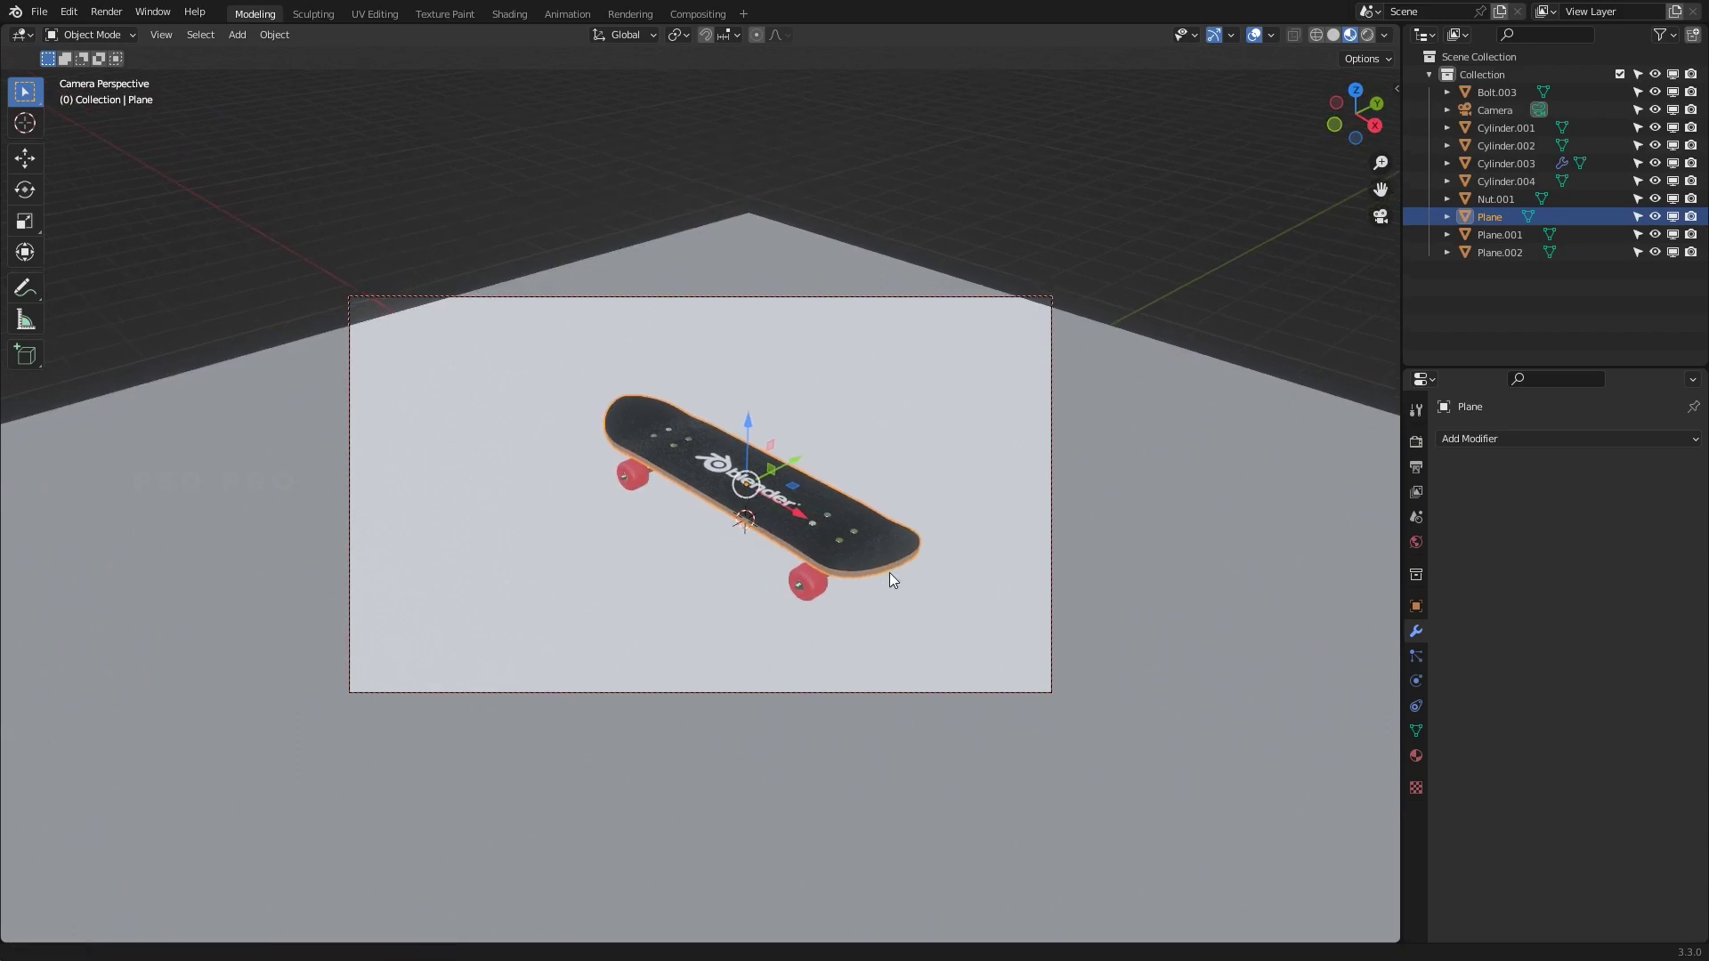
pyautogui.click(1180, 543)
pyautogui.moveTo(811, 562); pyautogui.dragTo(754, 505)
pyautogui.click(837, 516)
pyautogui.click(1114, 233)
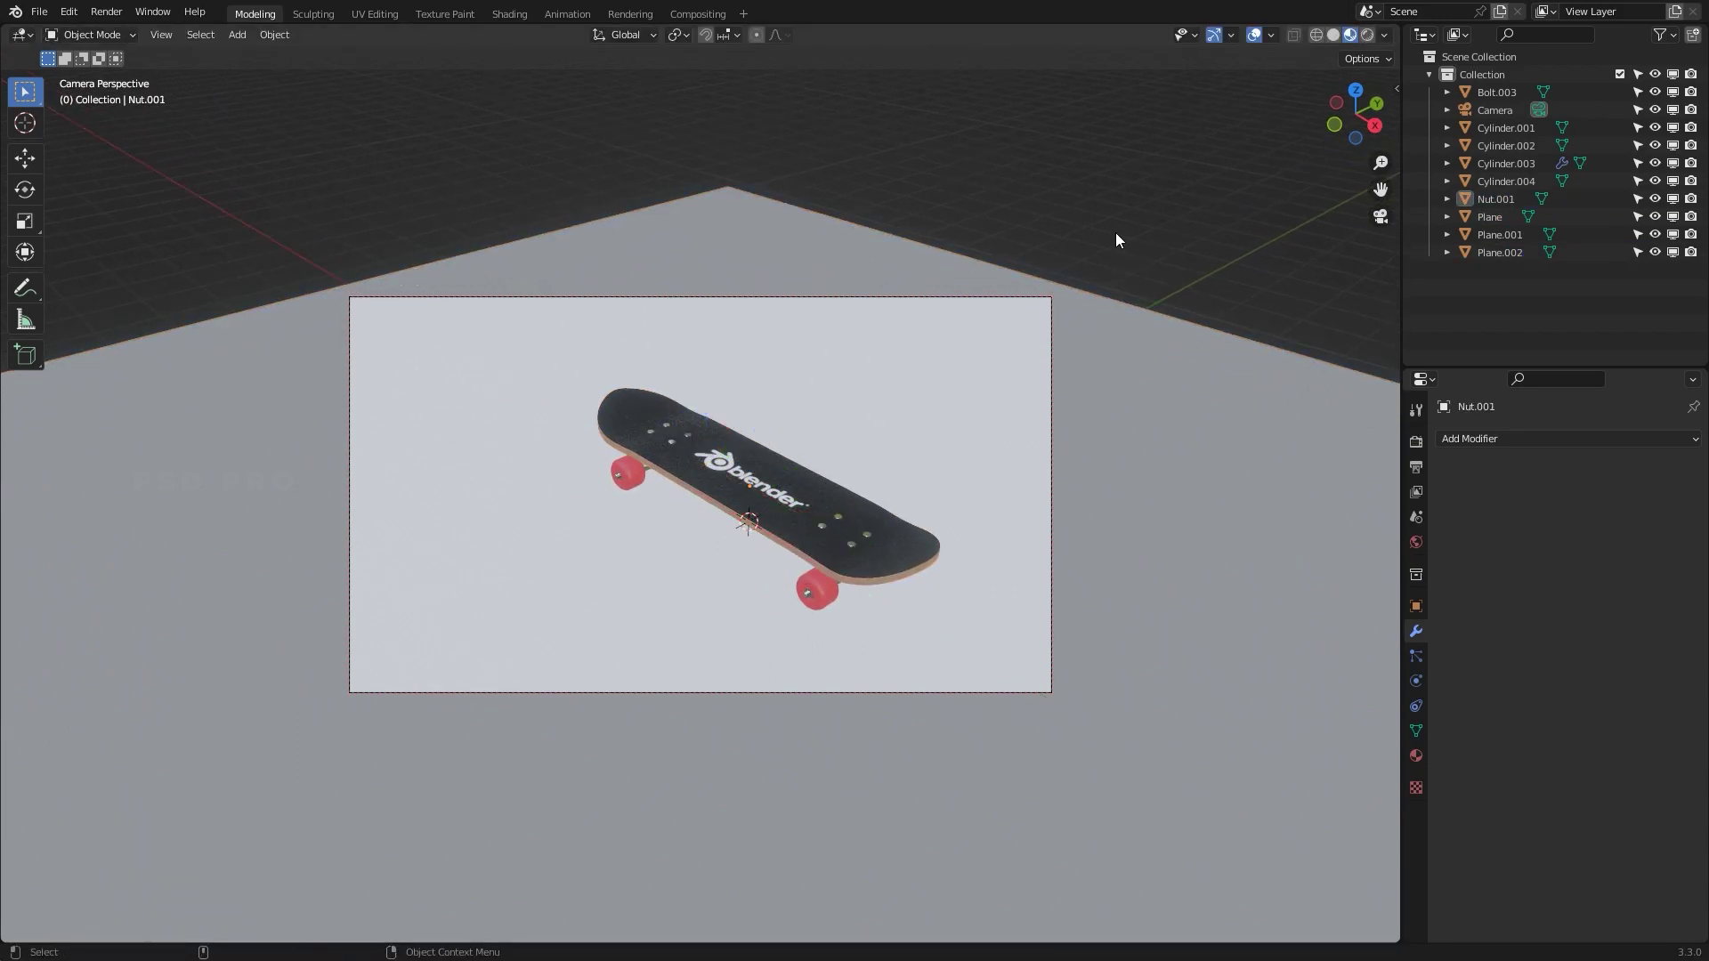
pyautogui.hotkey('ctrl', 's')
# Give the floor plane a new material with a yellow-green base color, hue 0.242 and saturation 1
pyautogui.click(1200, 349)
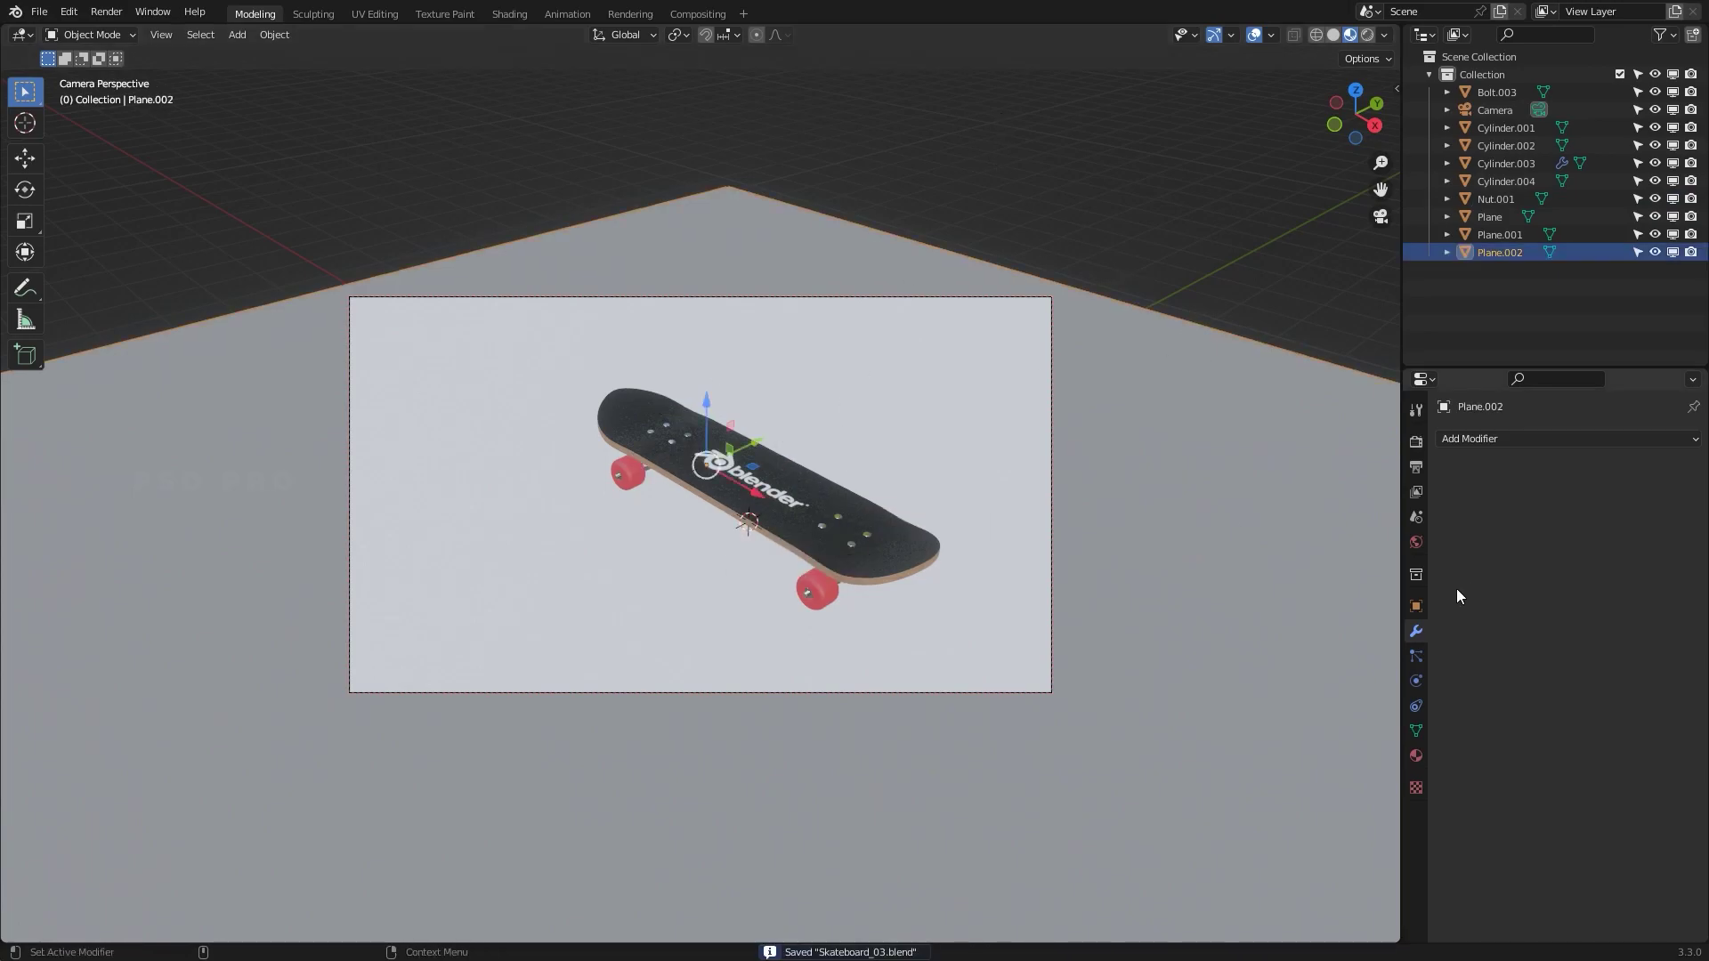
pyautogui.click(1414, 756)
pyautogui.click(1488, 516)
pyautogui.click(1598, 704)
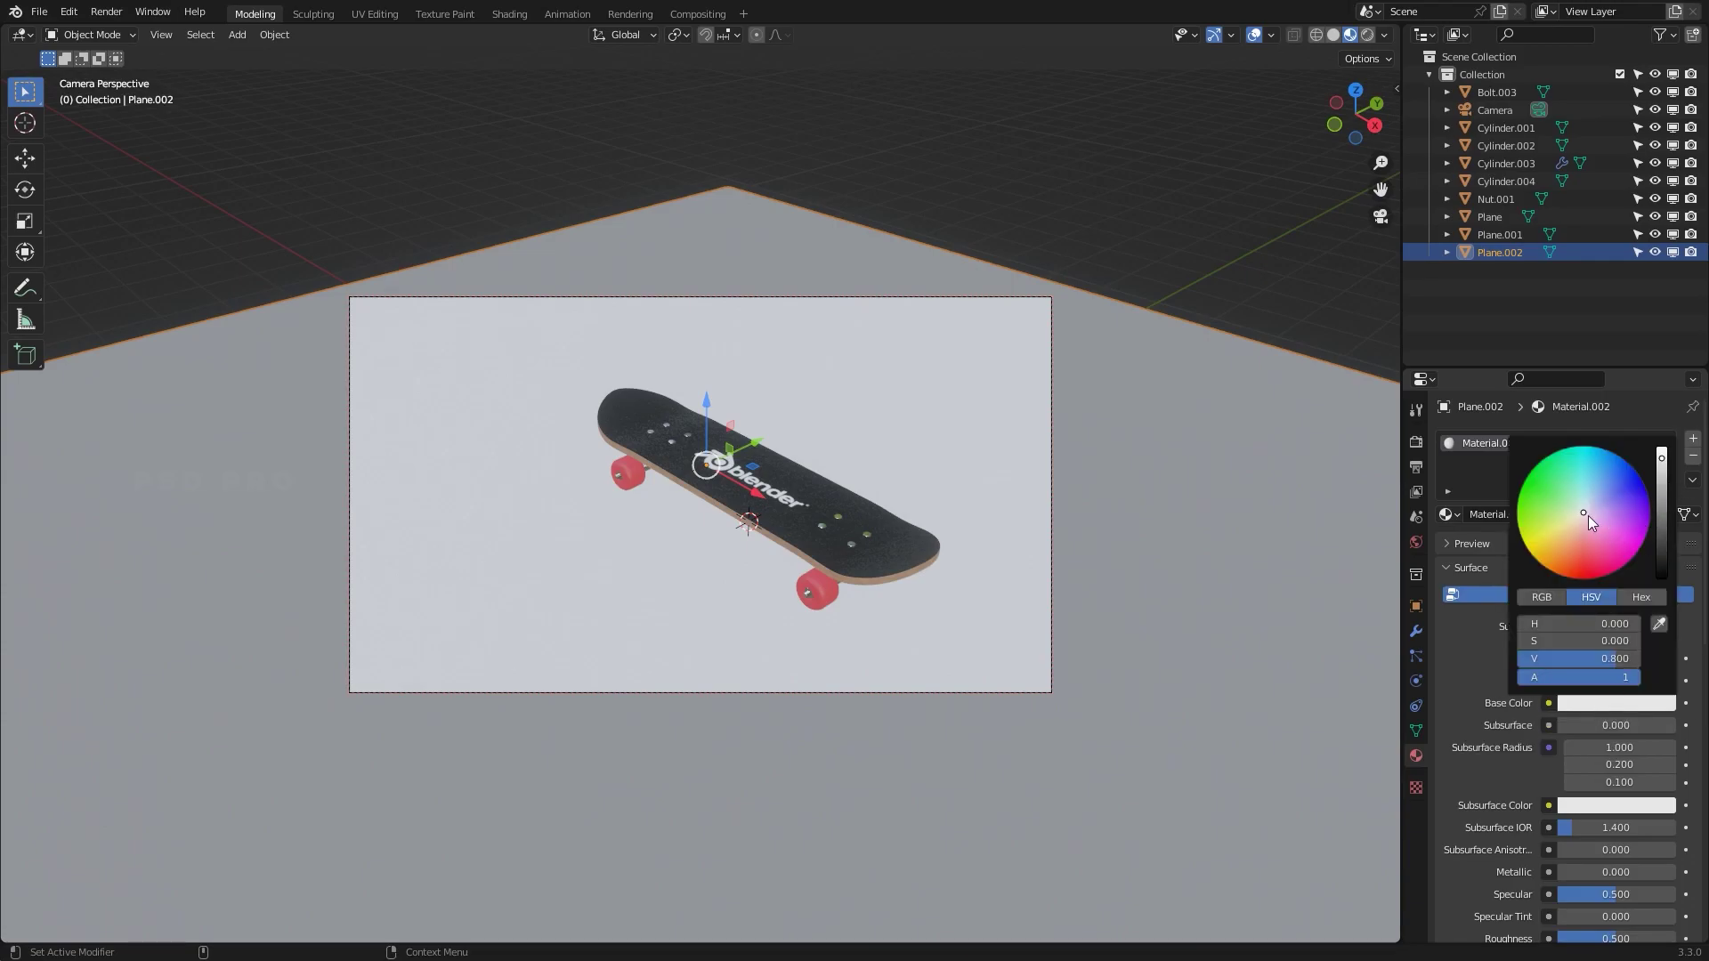
pyautogui.moveTo(1581, 513); pyautogui.dragTo(1519, 532)
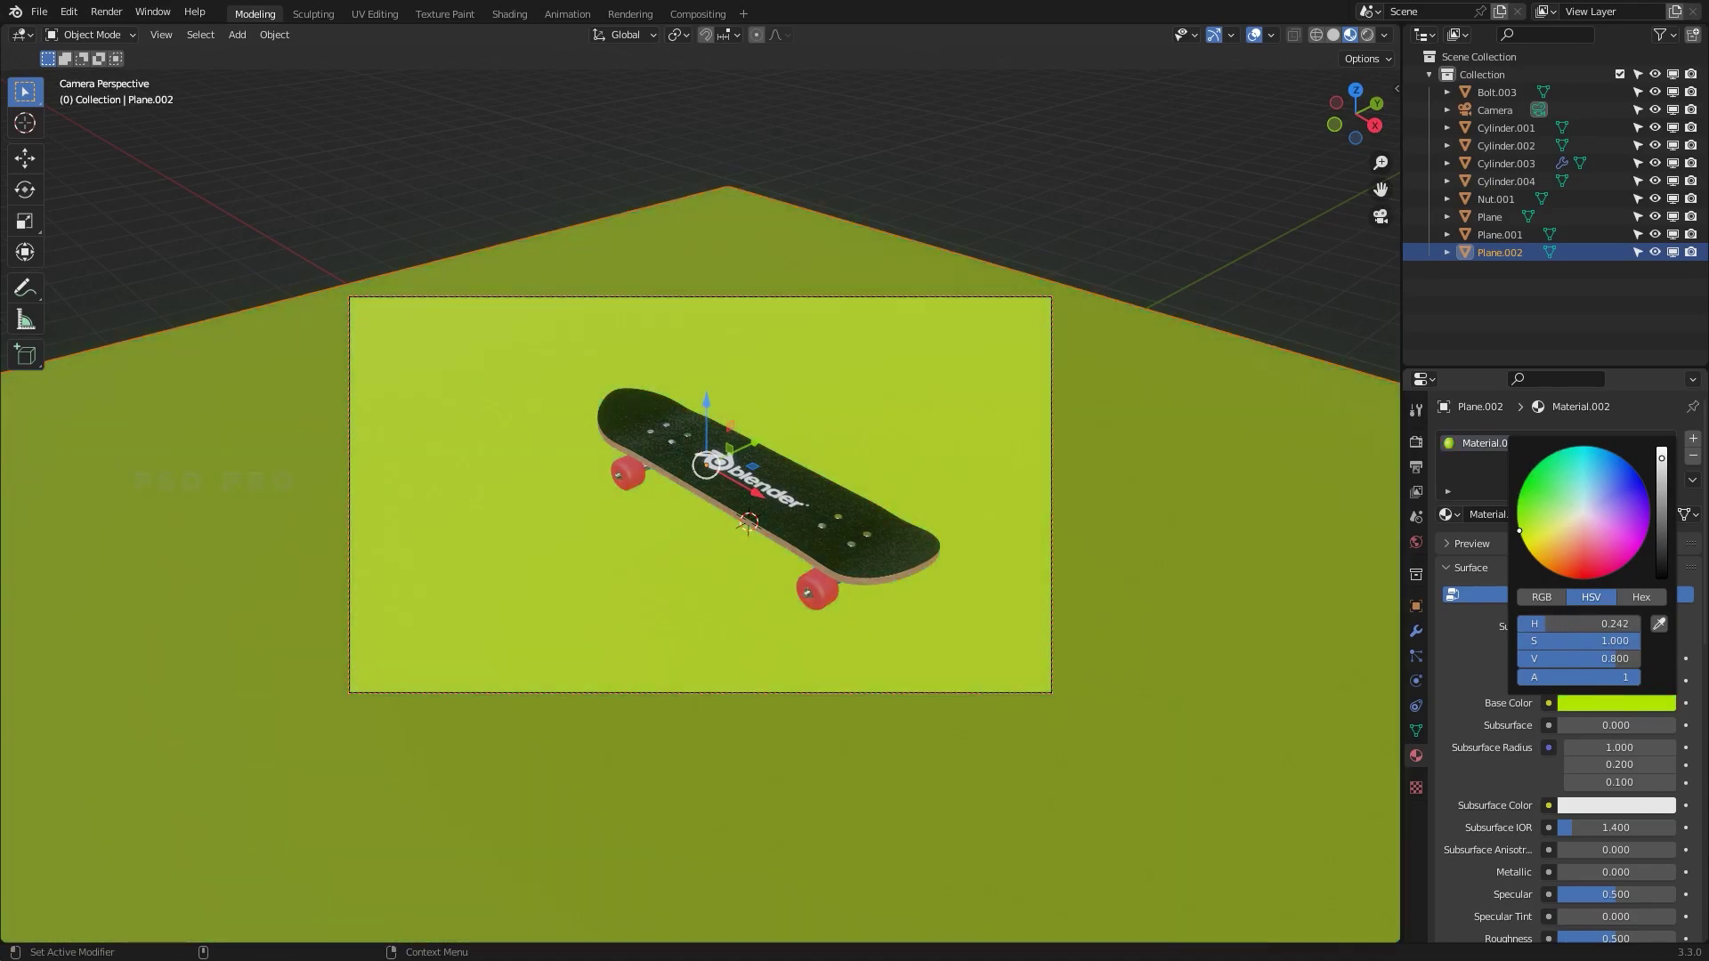
pyautogui.click(994, 257)
# Switch the viewport to rendered shading and save the file
pyautogui.click(1367, 35)
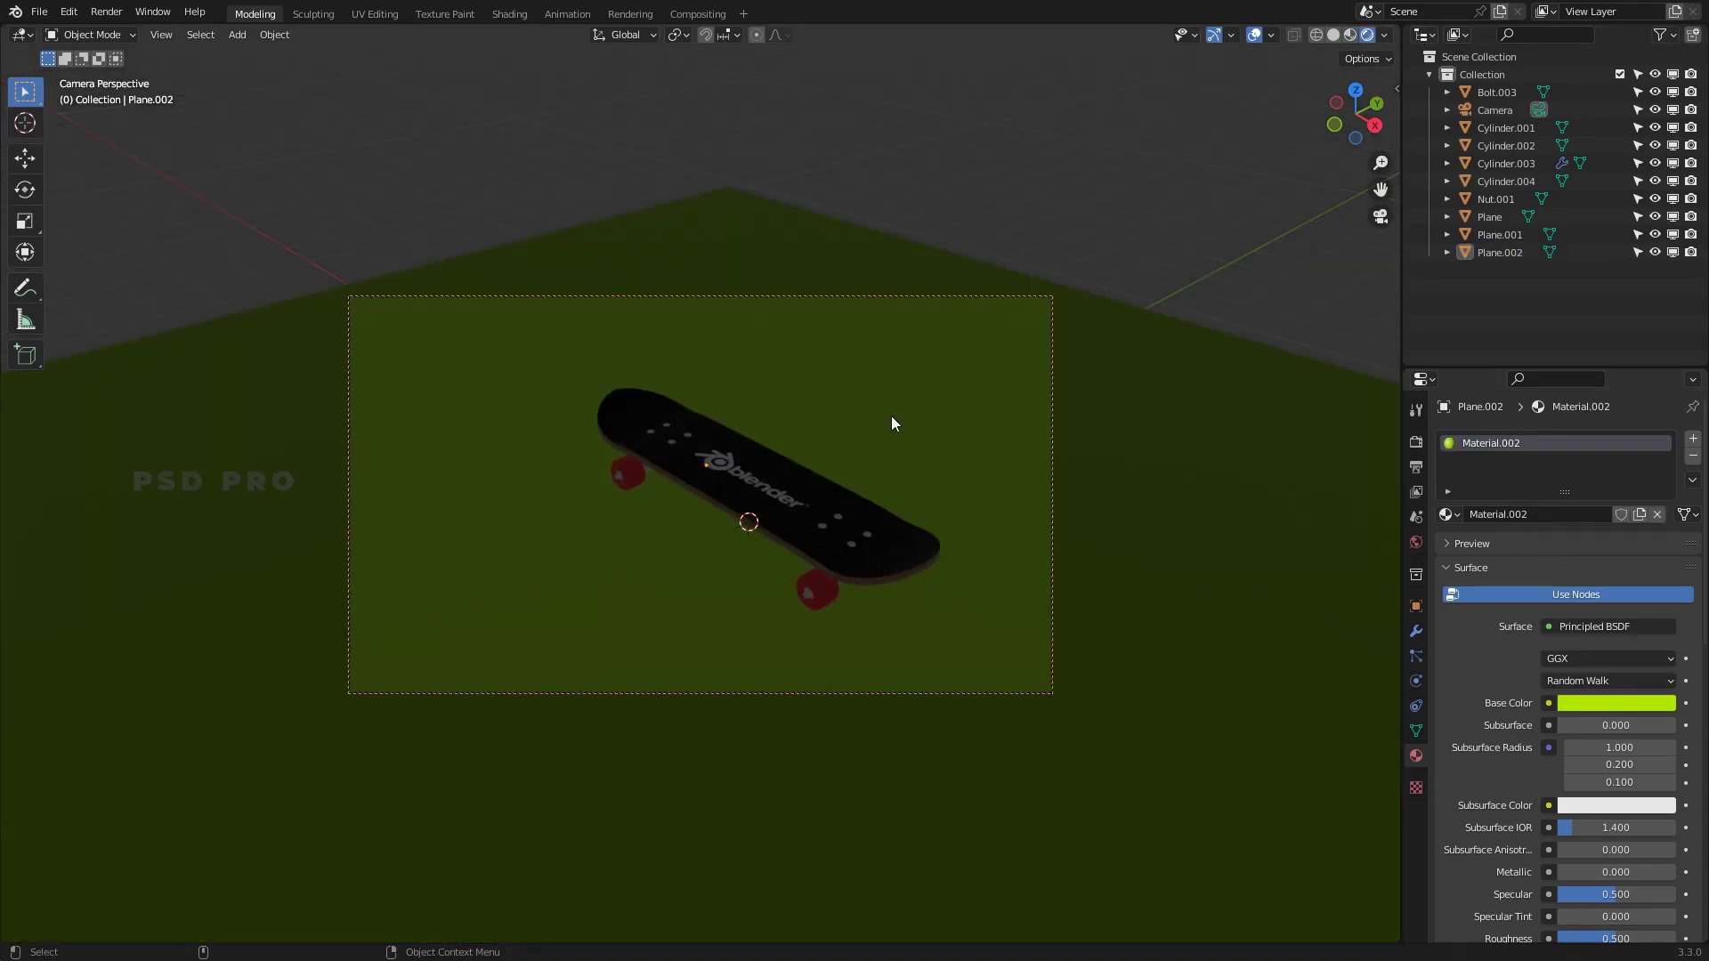
pyautogui.press('n')
pyautogui.press('n')
pyautogui.hotkey('ctrl', 's')
# Add an area light at the scene's center in top view and scale it up by about 8.27
pyautogui.moveTo(1099, 229); pyautogui.dragTo(758, 427, button='middle')
pyautogui.hotkey('shift', 'a')
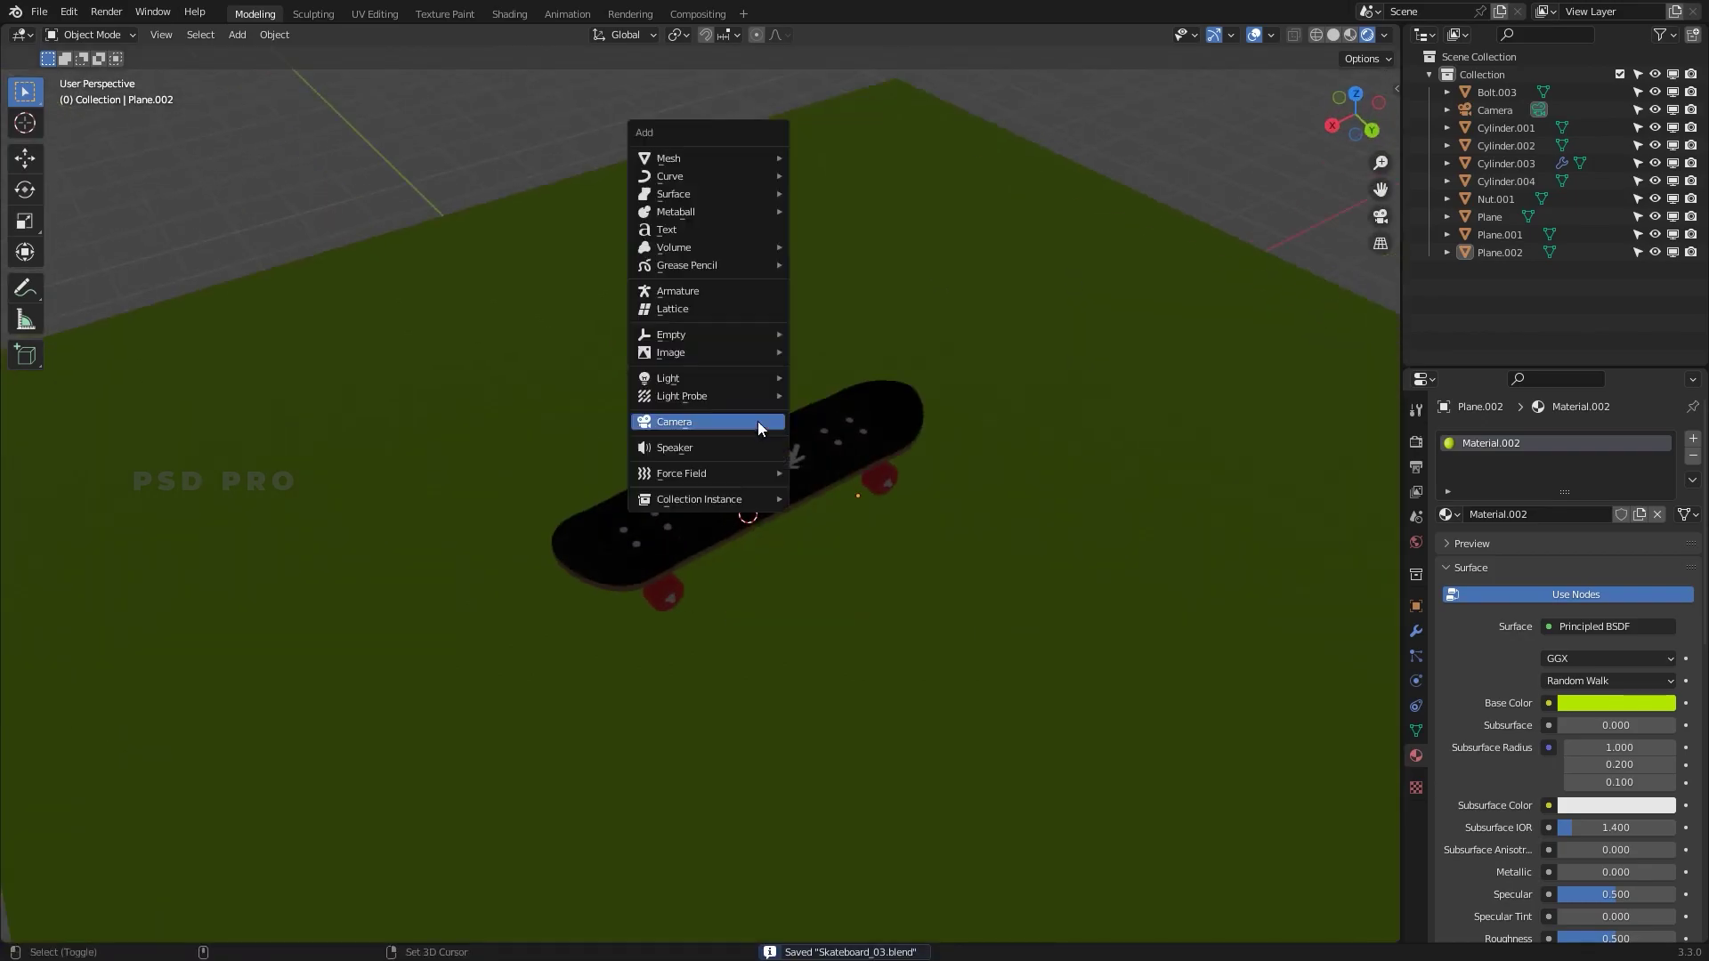
pyautogui.press('Escape')
pyautogui.press('`')
pyautogui.click(629, 274)
pyautogui.hotkey('shift', 'a')
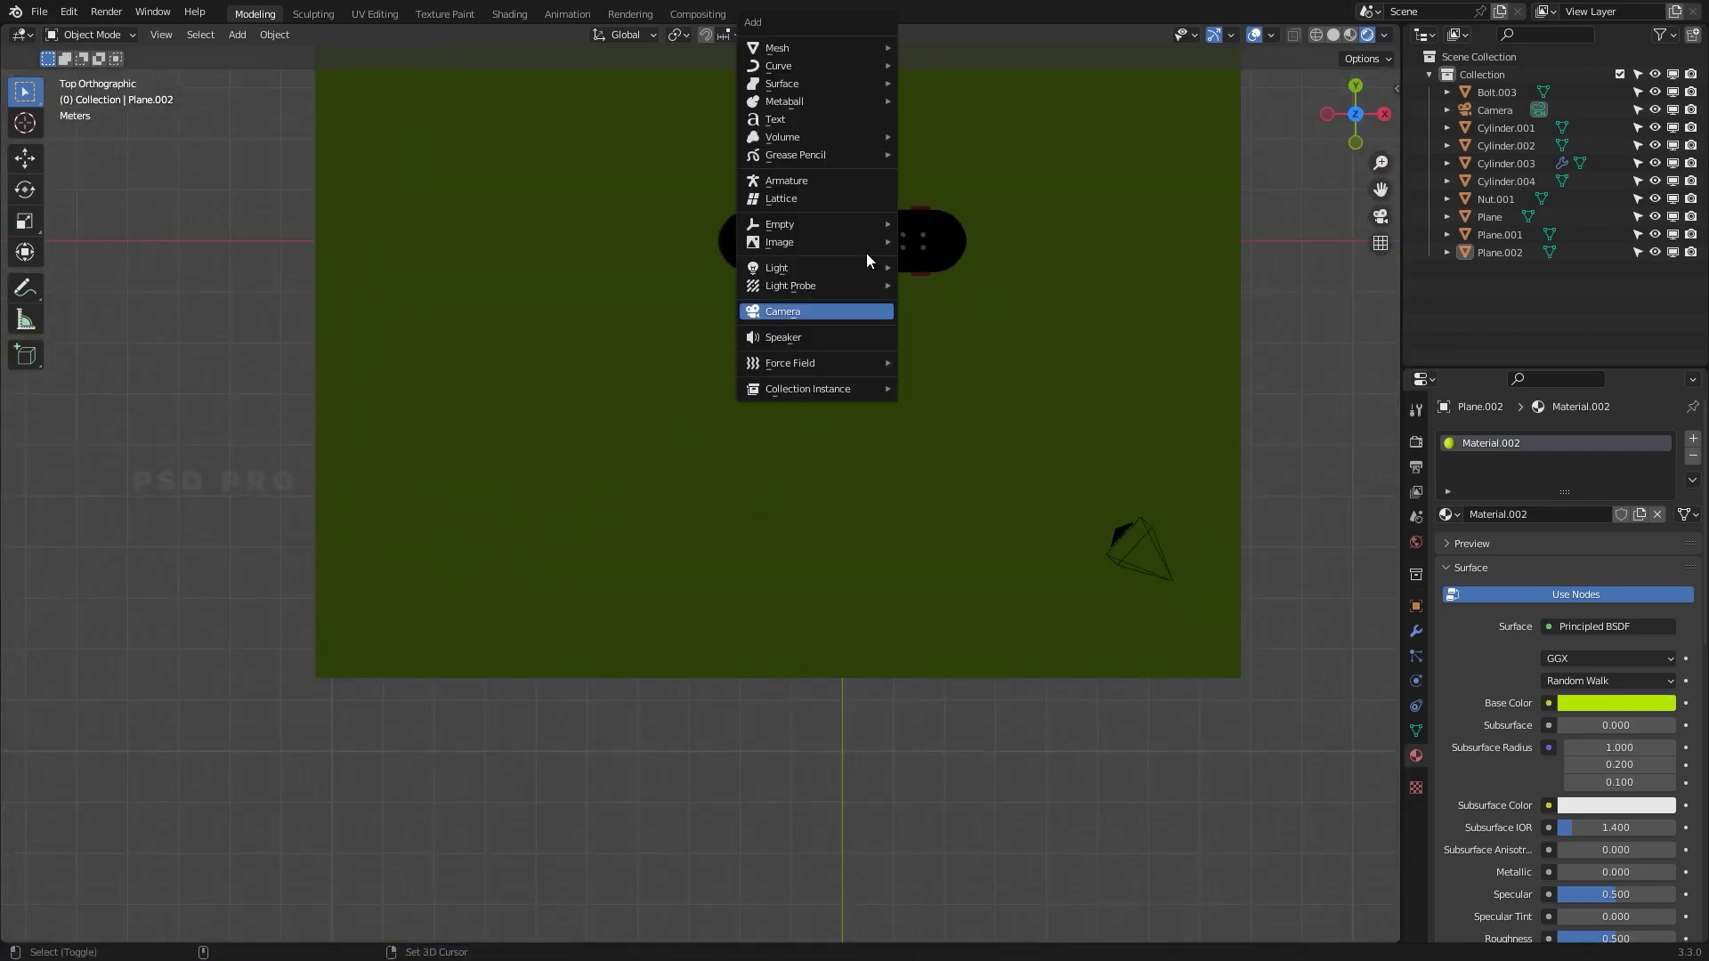
pyautogui.moveTo(813, 265)
pyautogui.click(952, 327)
pyautogui.press('s')
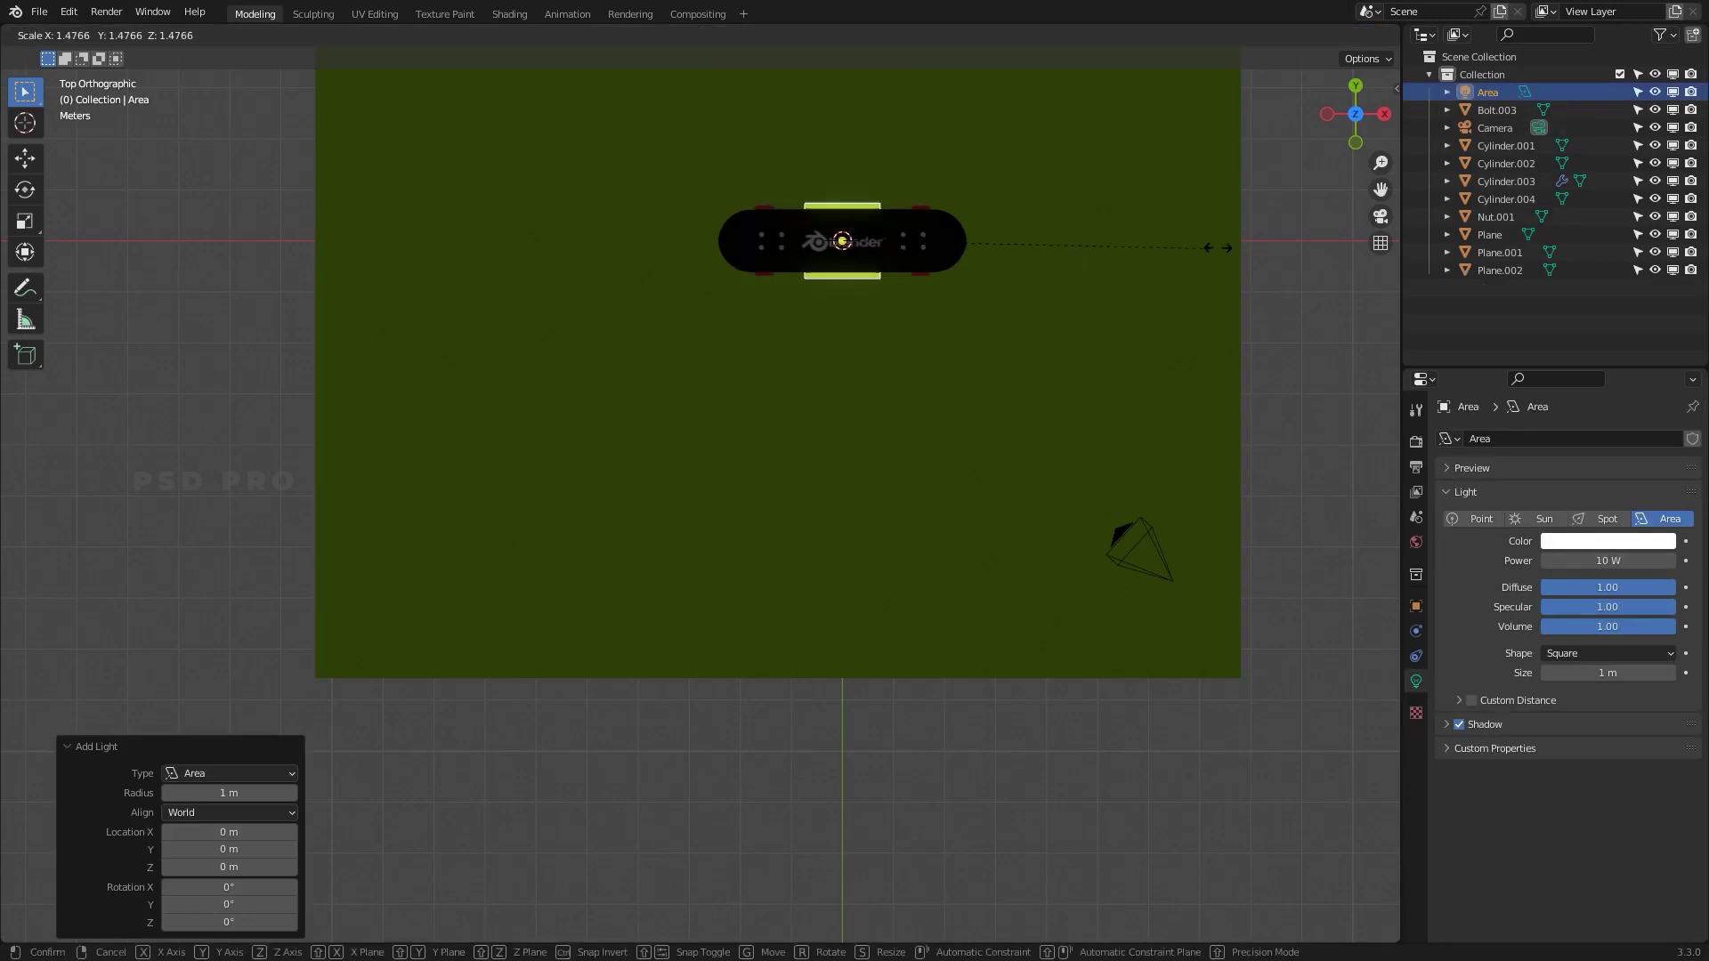
pyautogui.click(1228, 190)
# Raise the area light about 4.53 m along Z above the skateboard and set its power to 256.2 W
pyautogui.moveTo(874, 564); pyautogui.dragTo(843, 363, button='middle')
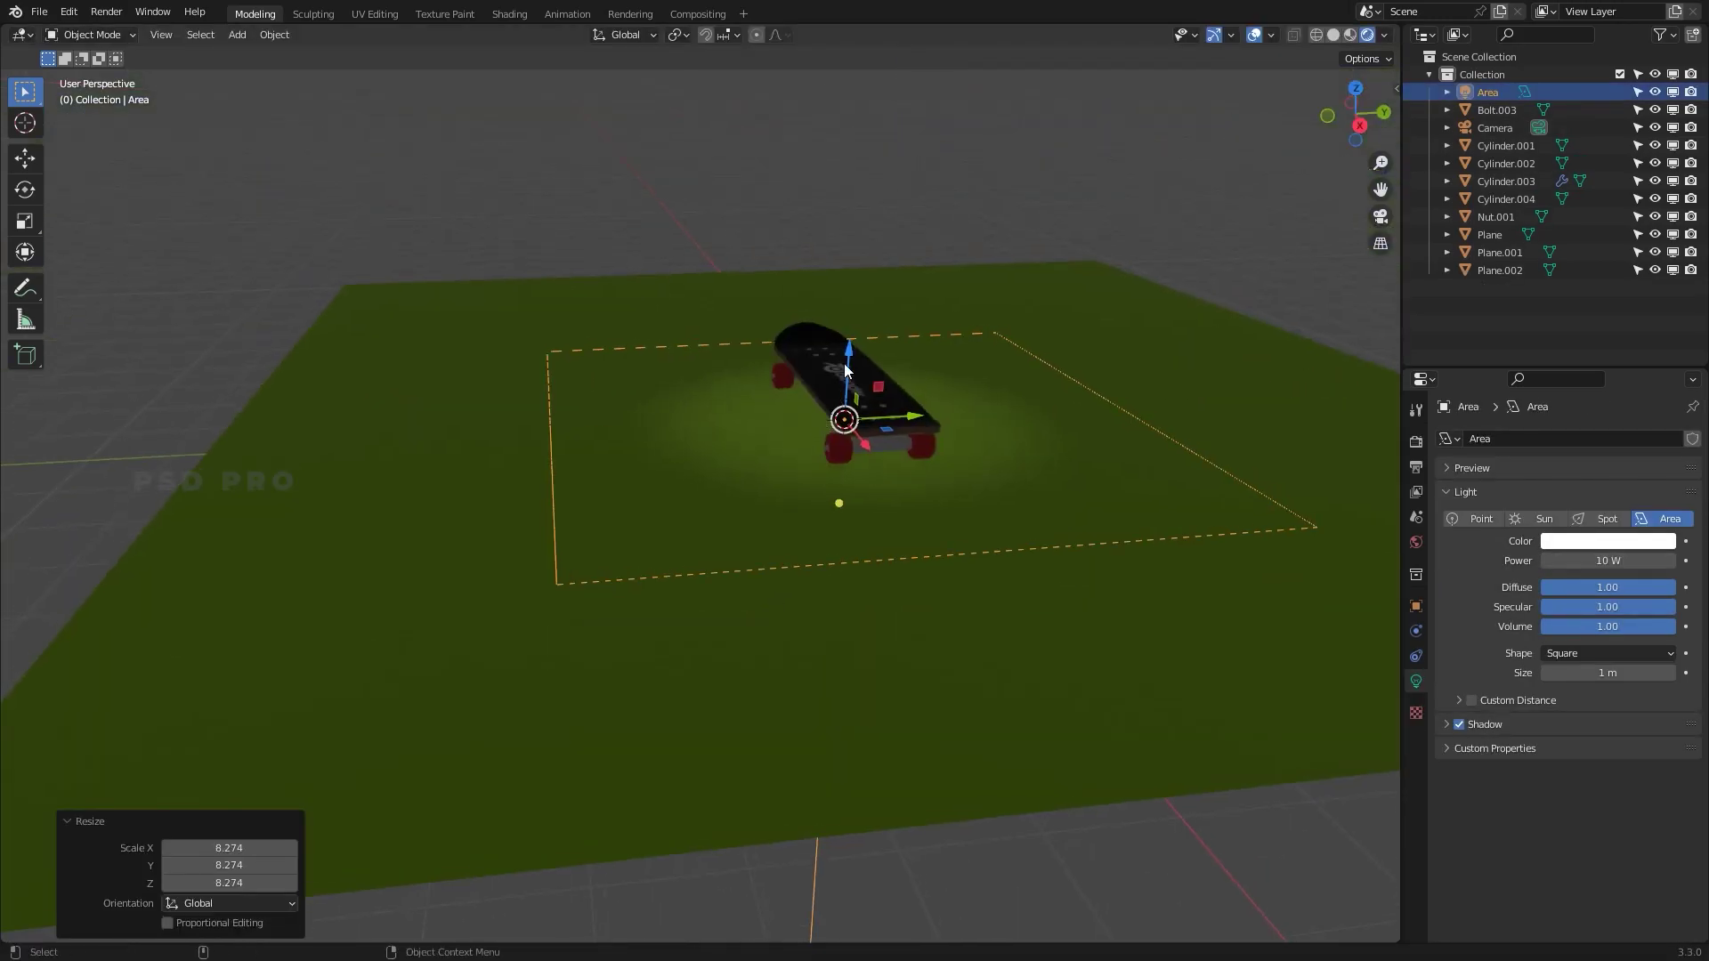
pyautogui.press('g')
pyautogui.press('z')
pyautogui.click(853, 71)
pyautogui.moveTo(1607, 561); pyautogui.dragTo(1682, 561)
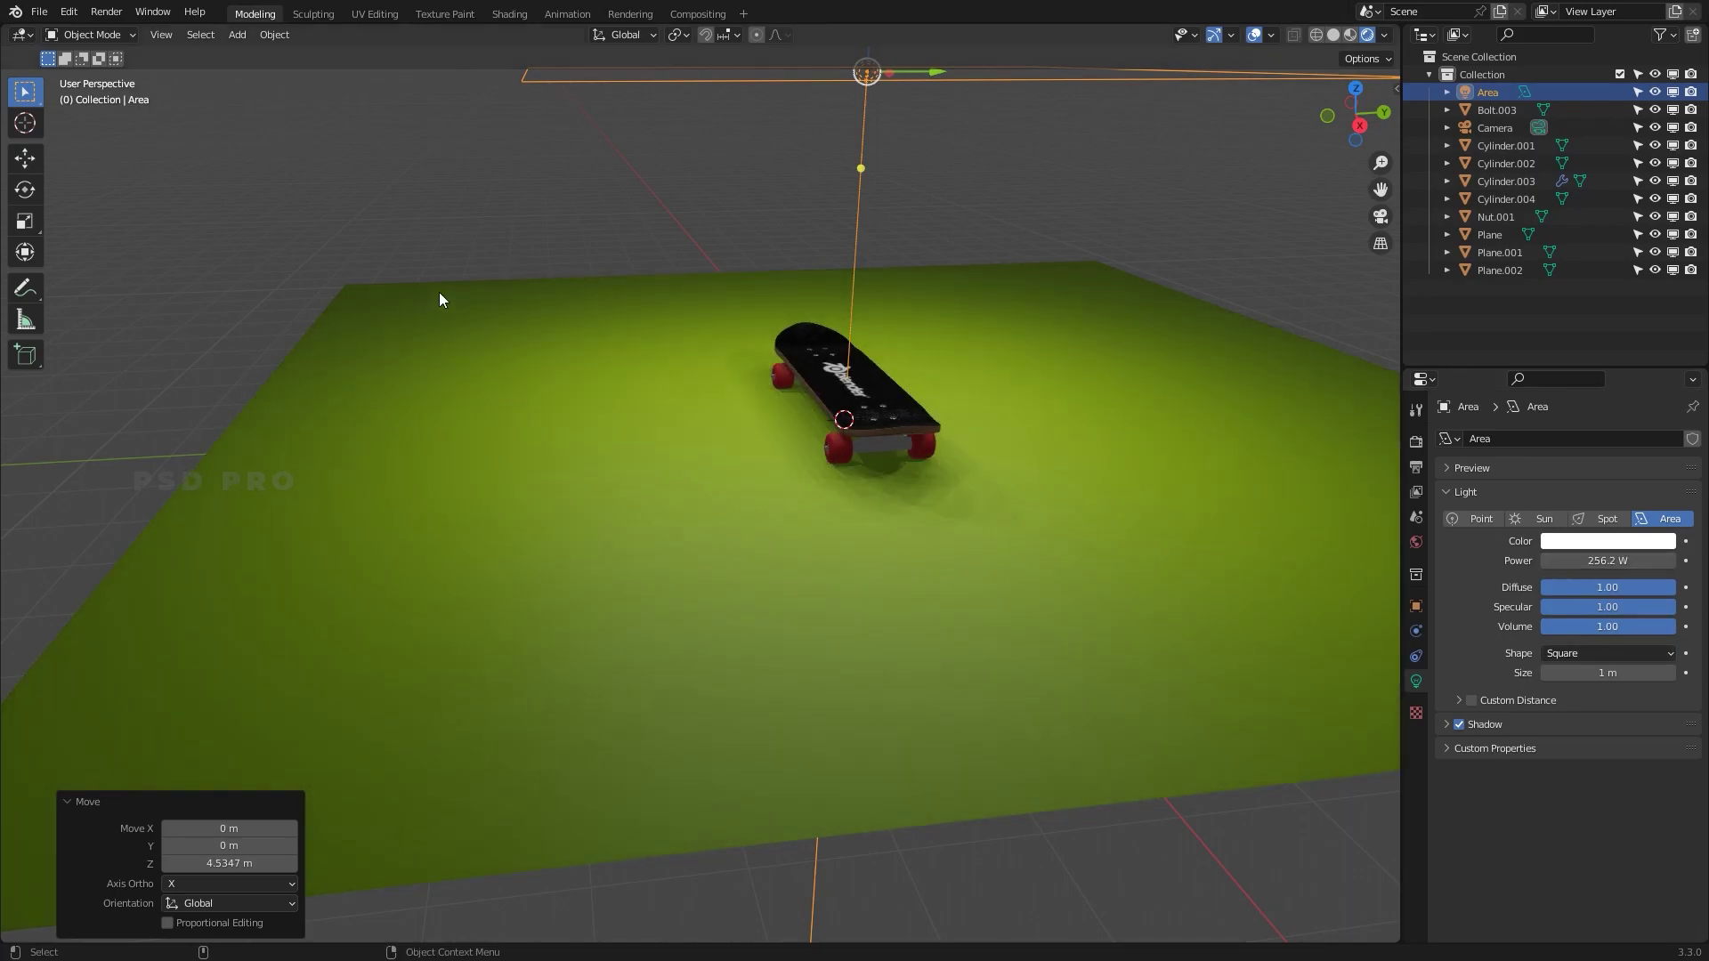
# Change the area light above the skateboard to a sun light and set its strength to 5
pyautogui.press('KP_0')
pyautogui.keyDown('alt'); pyautogui.moveTo(1230, 340); pyautogui.dragTo(1157, 347); pyautogui.keyUp('alt')
pyautogui.keyDown('alt'); pyautogui.moveTo(1157, 348); pyautogui.dragTo(1054, 418, button='right'); pyautogui.keyUp('alt')
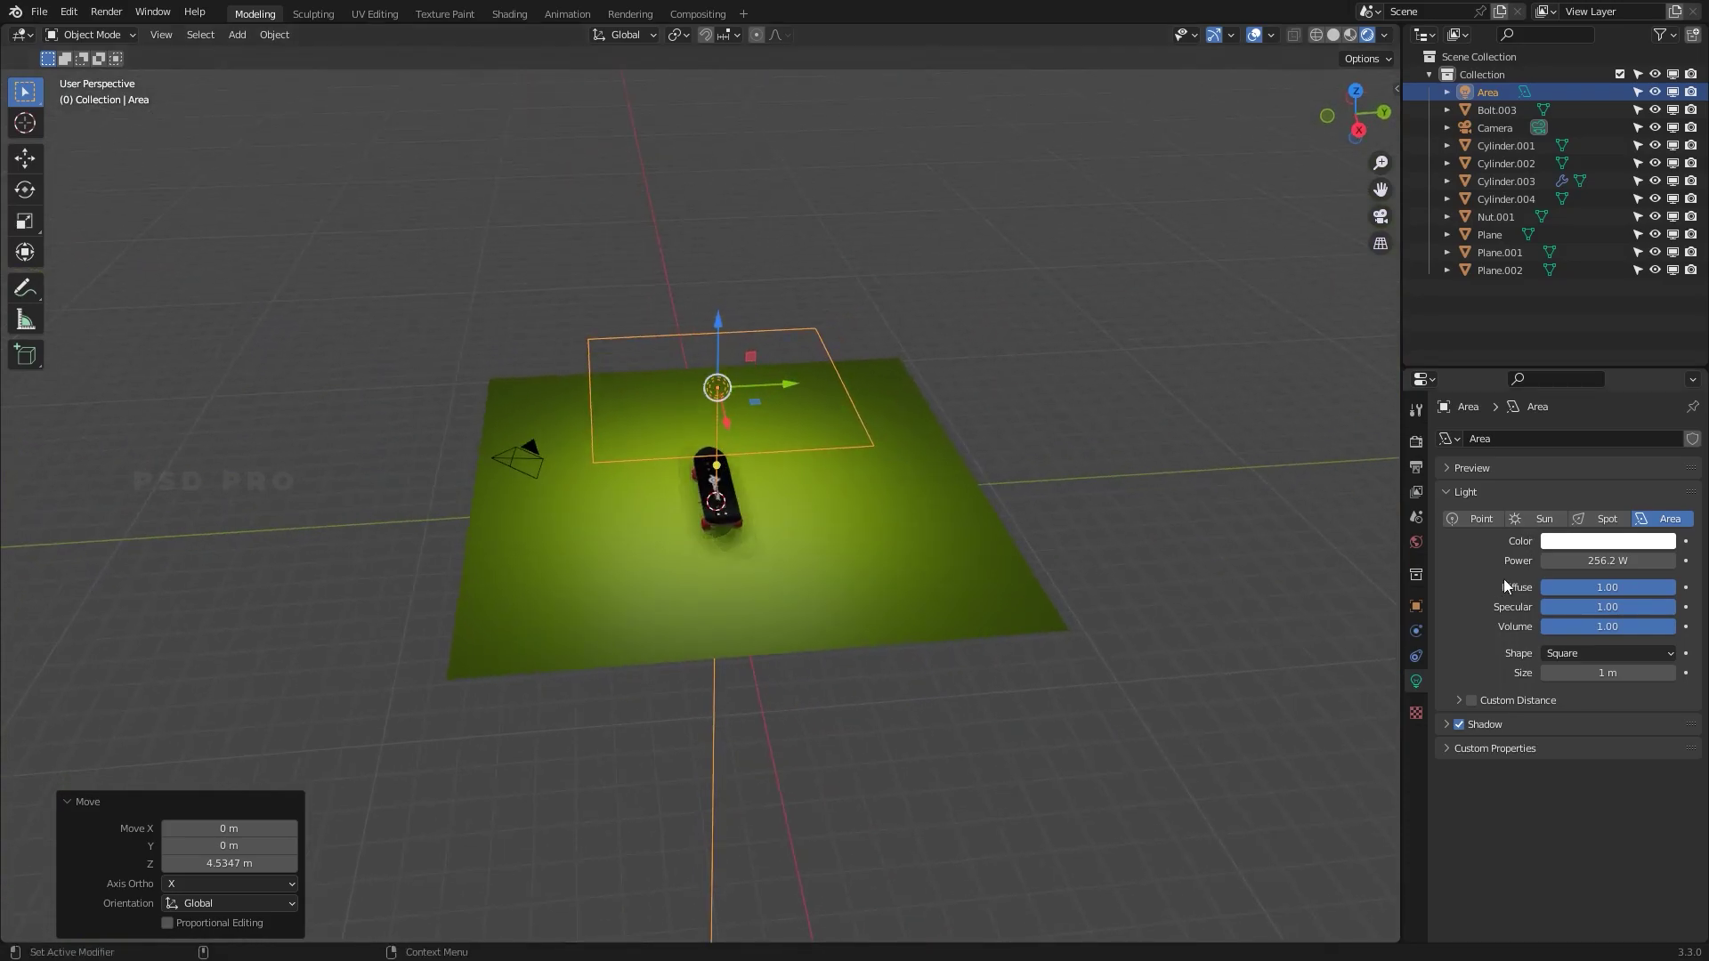
pyautogui.click(1540, 519)
pyautogui.moveTo(1606, 560); pyautogui.dragTo(1647, 580)
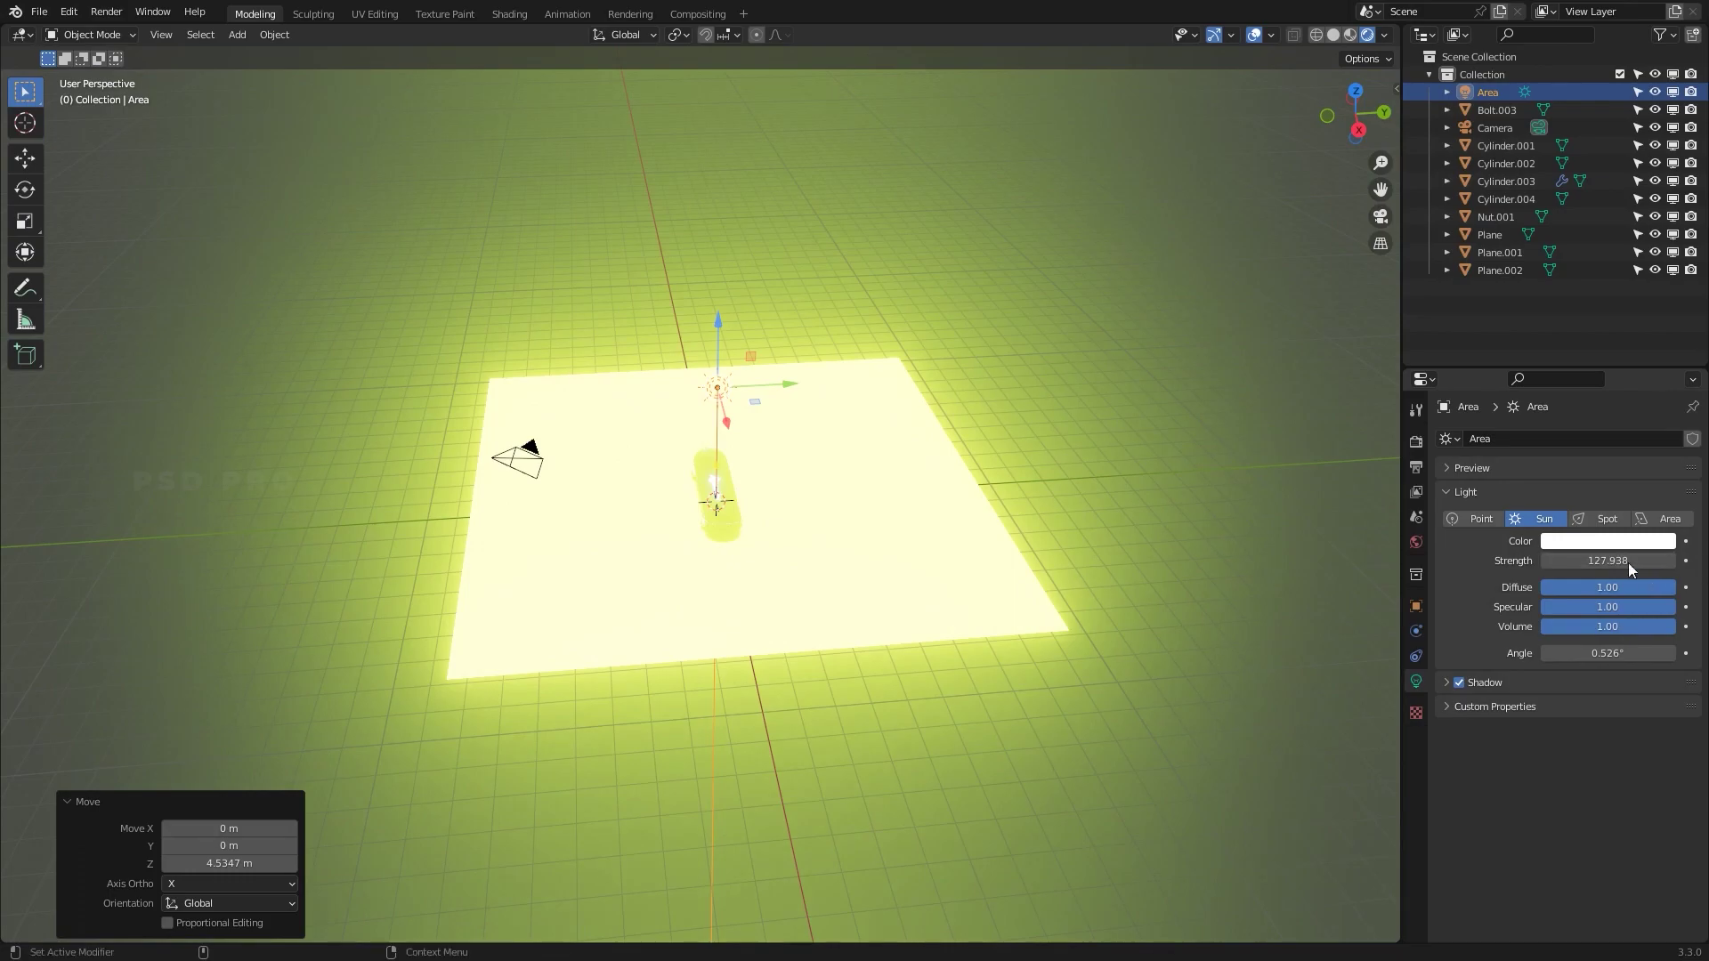
pyautogui.press('Return')
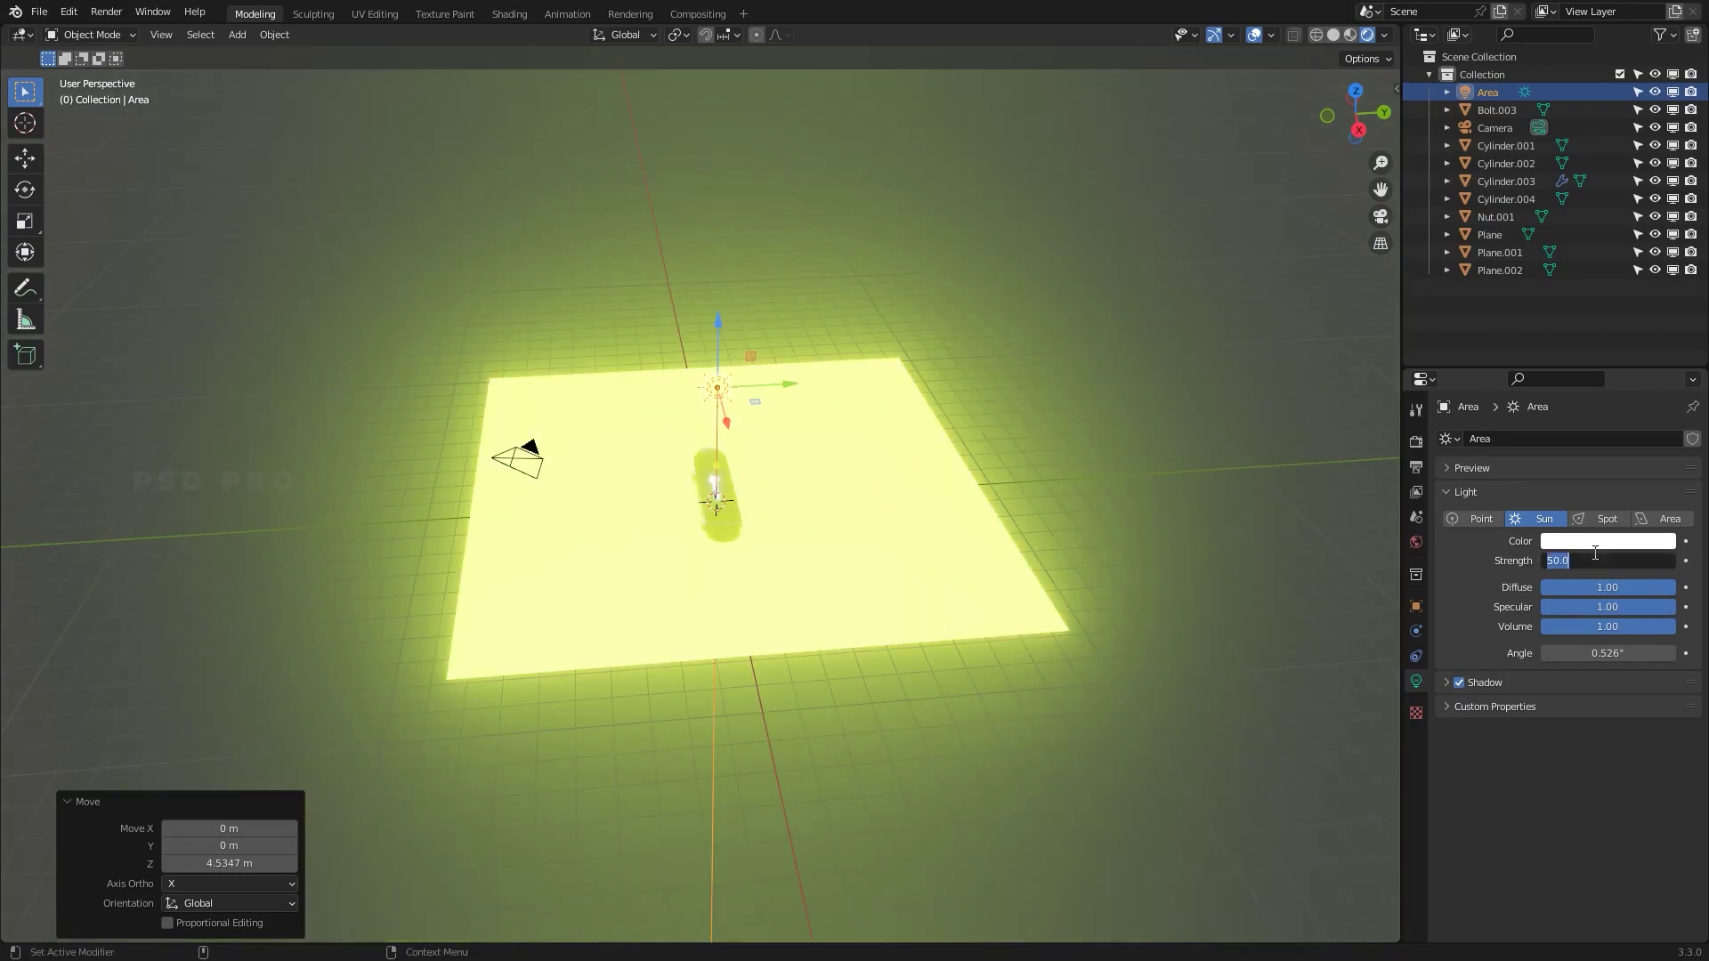
pyautogui.press('Return')
pyautogui.write('10')
pyautogui.press('Return')
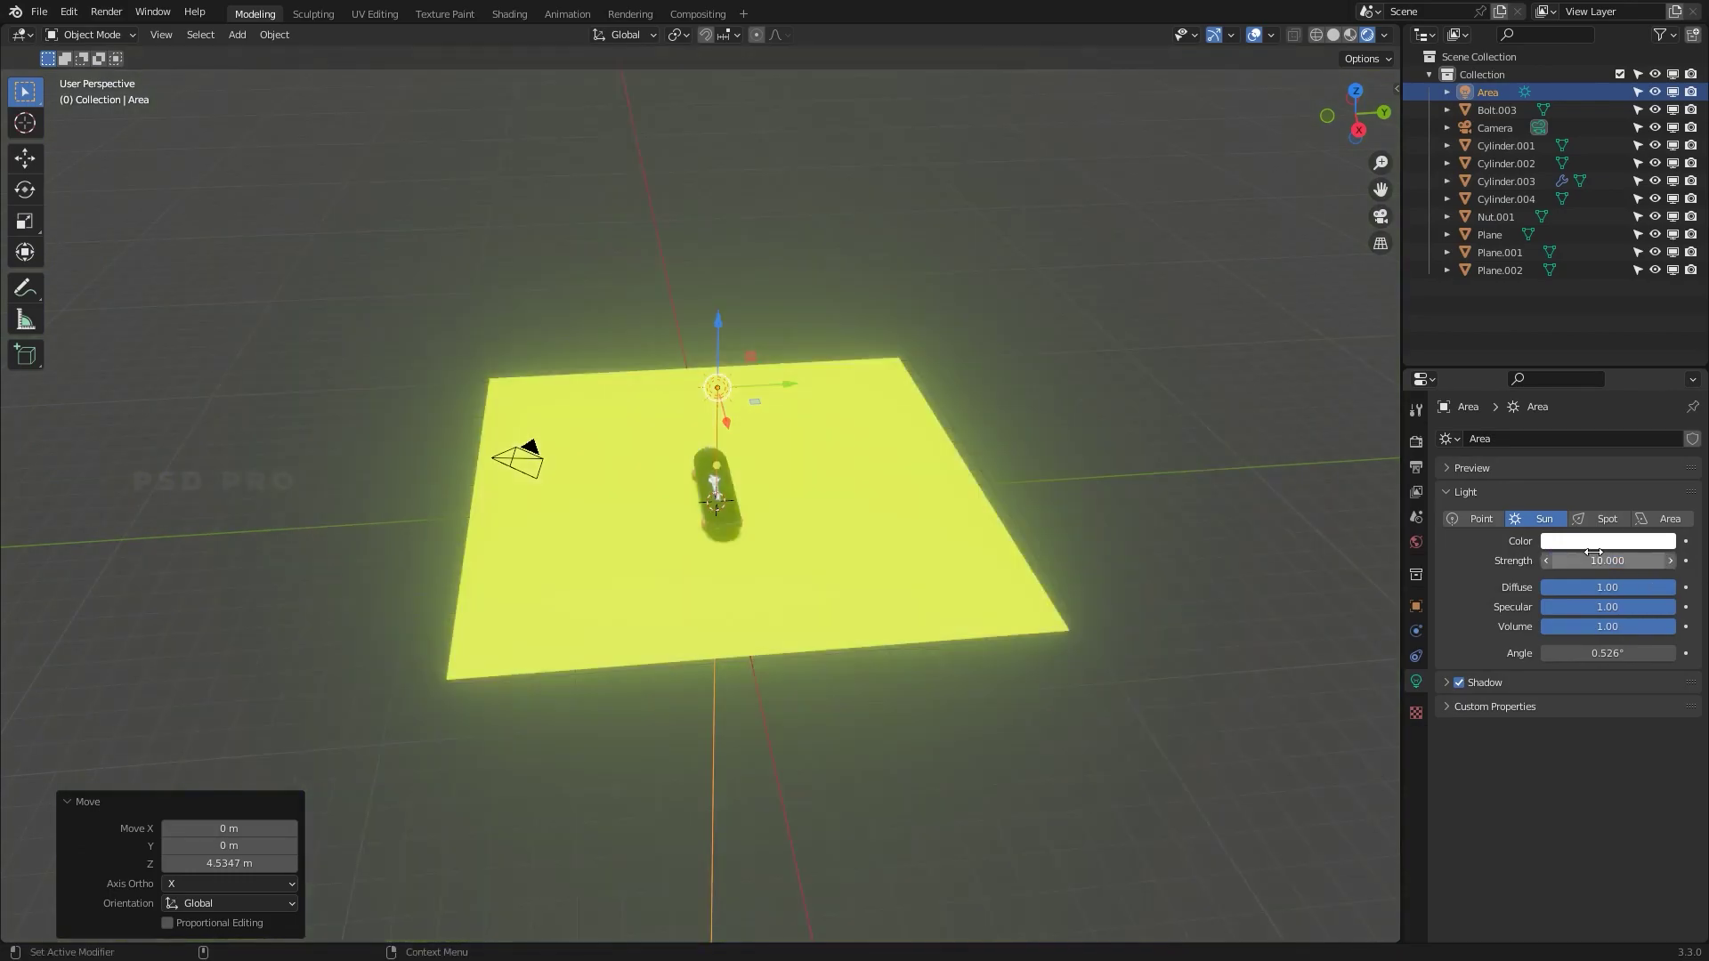
pyautogui.press('Return')
pyautogui.moveTo(996, 826); pyautogui.dragTo(1186, 842, button='middle')
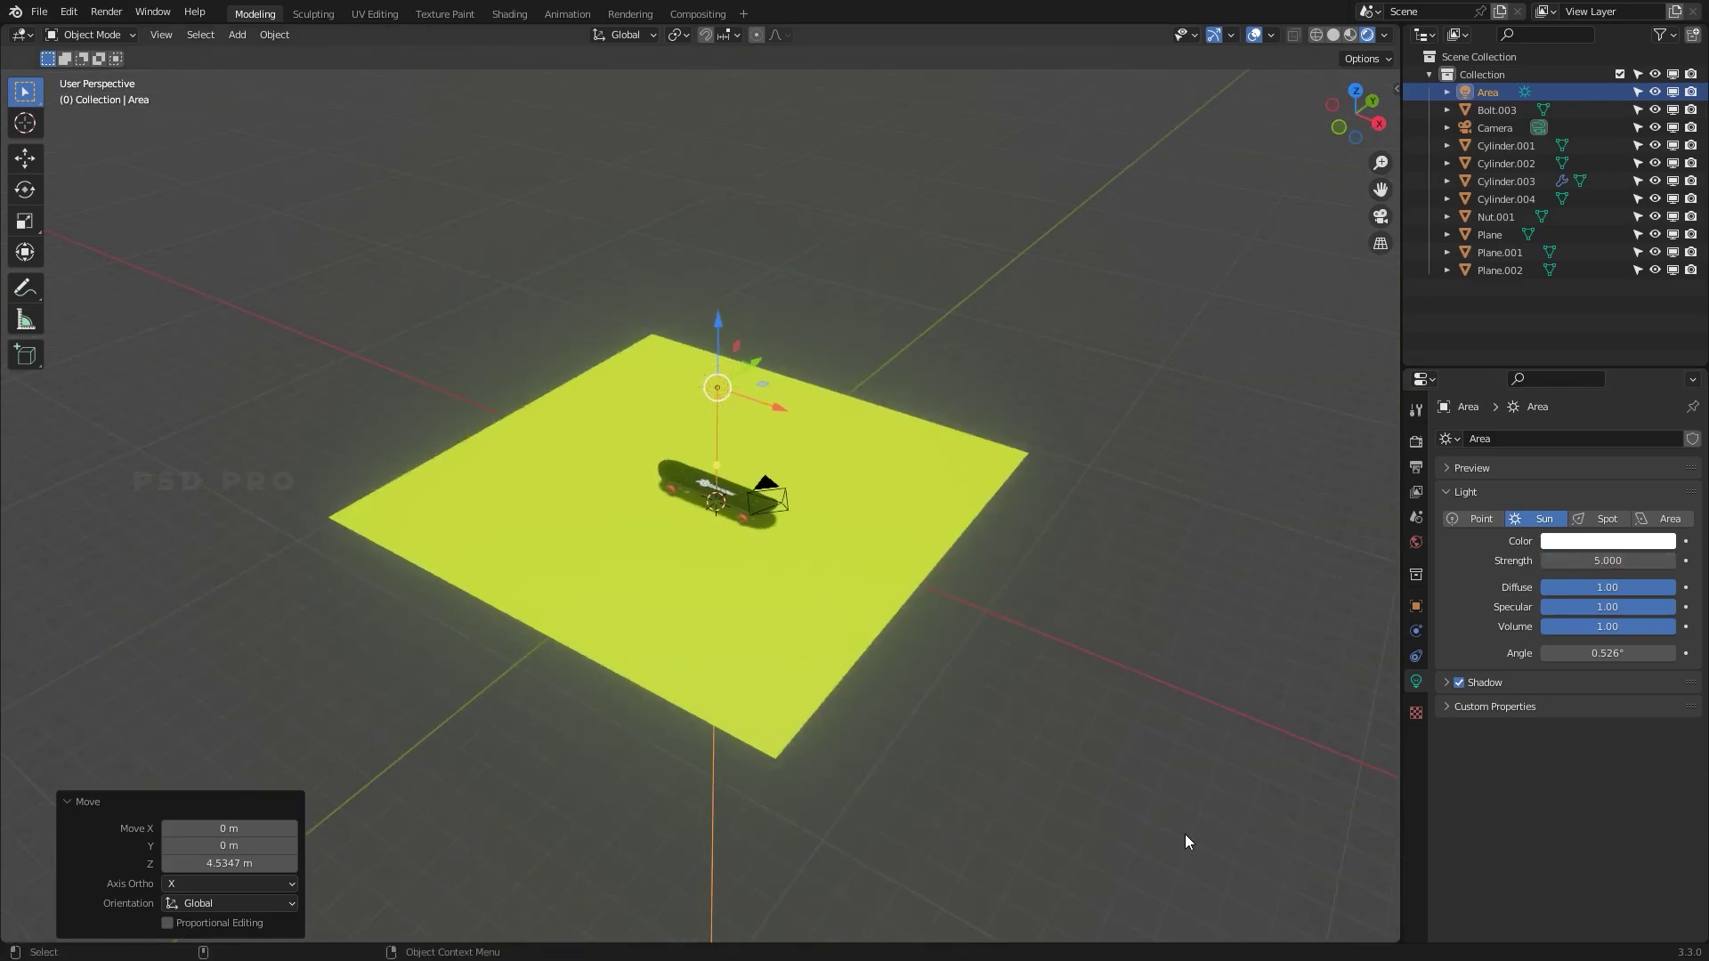
pyautogui.click(1194, 466)
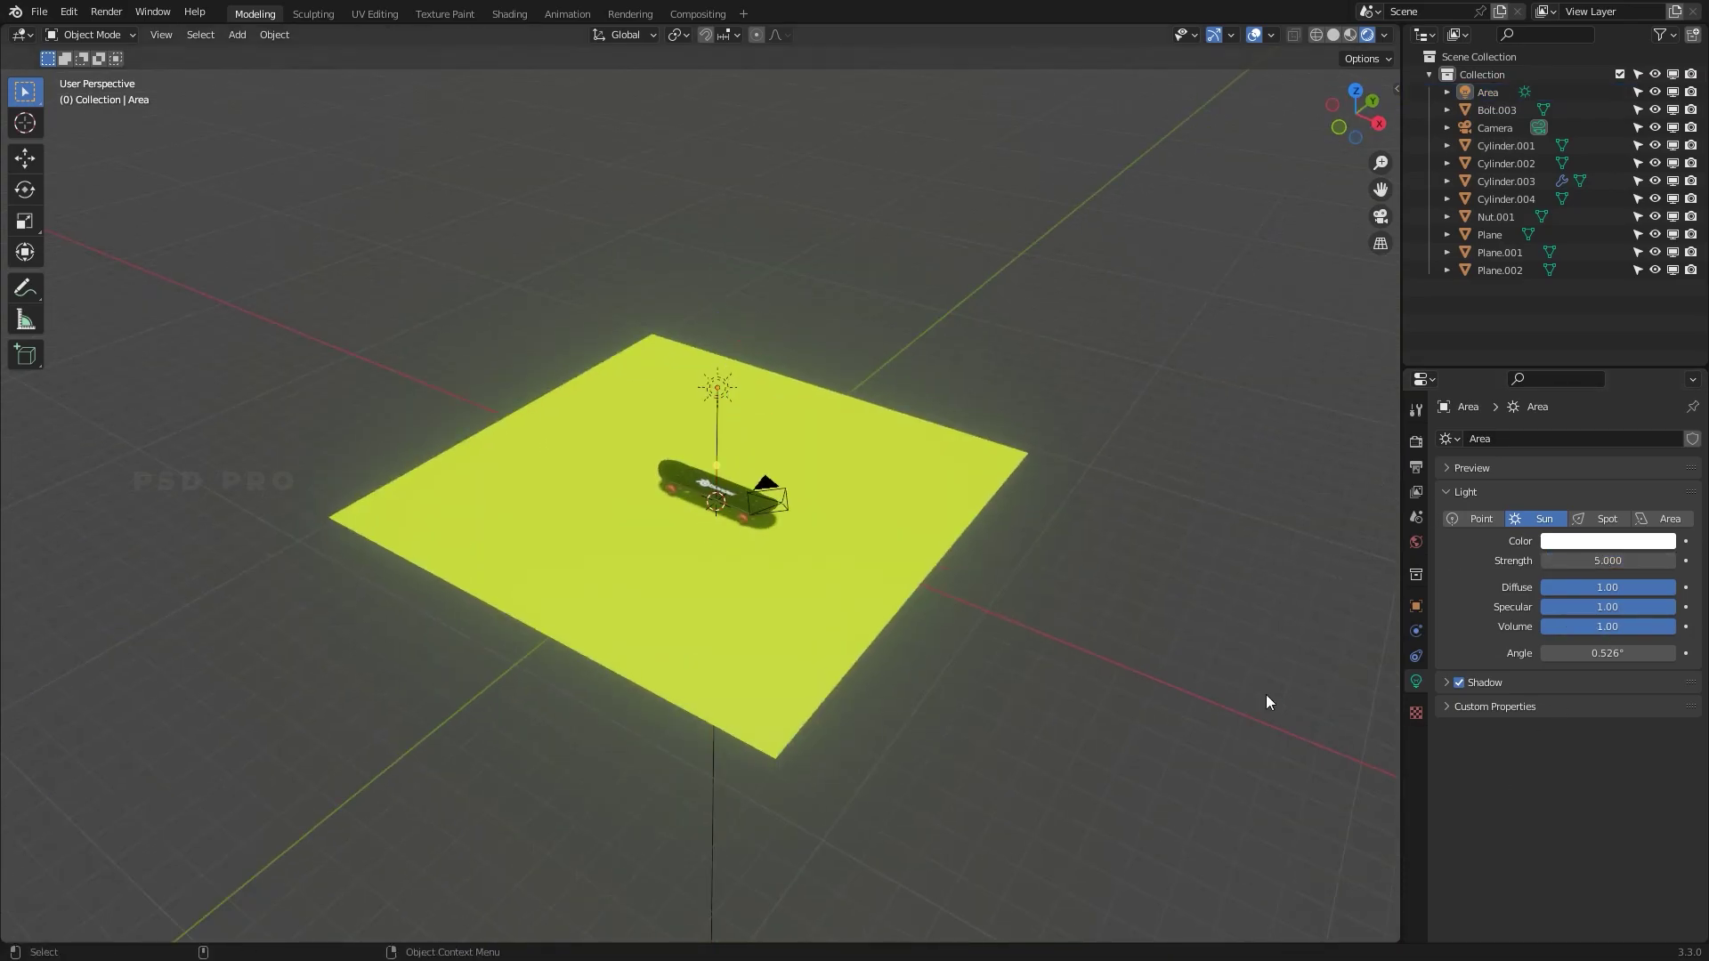
# Try the Cycles render engine in the camera view and switch back to Eevee
pyautogui.press('KP_0')
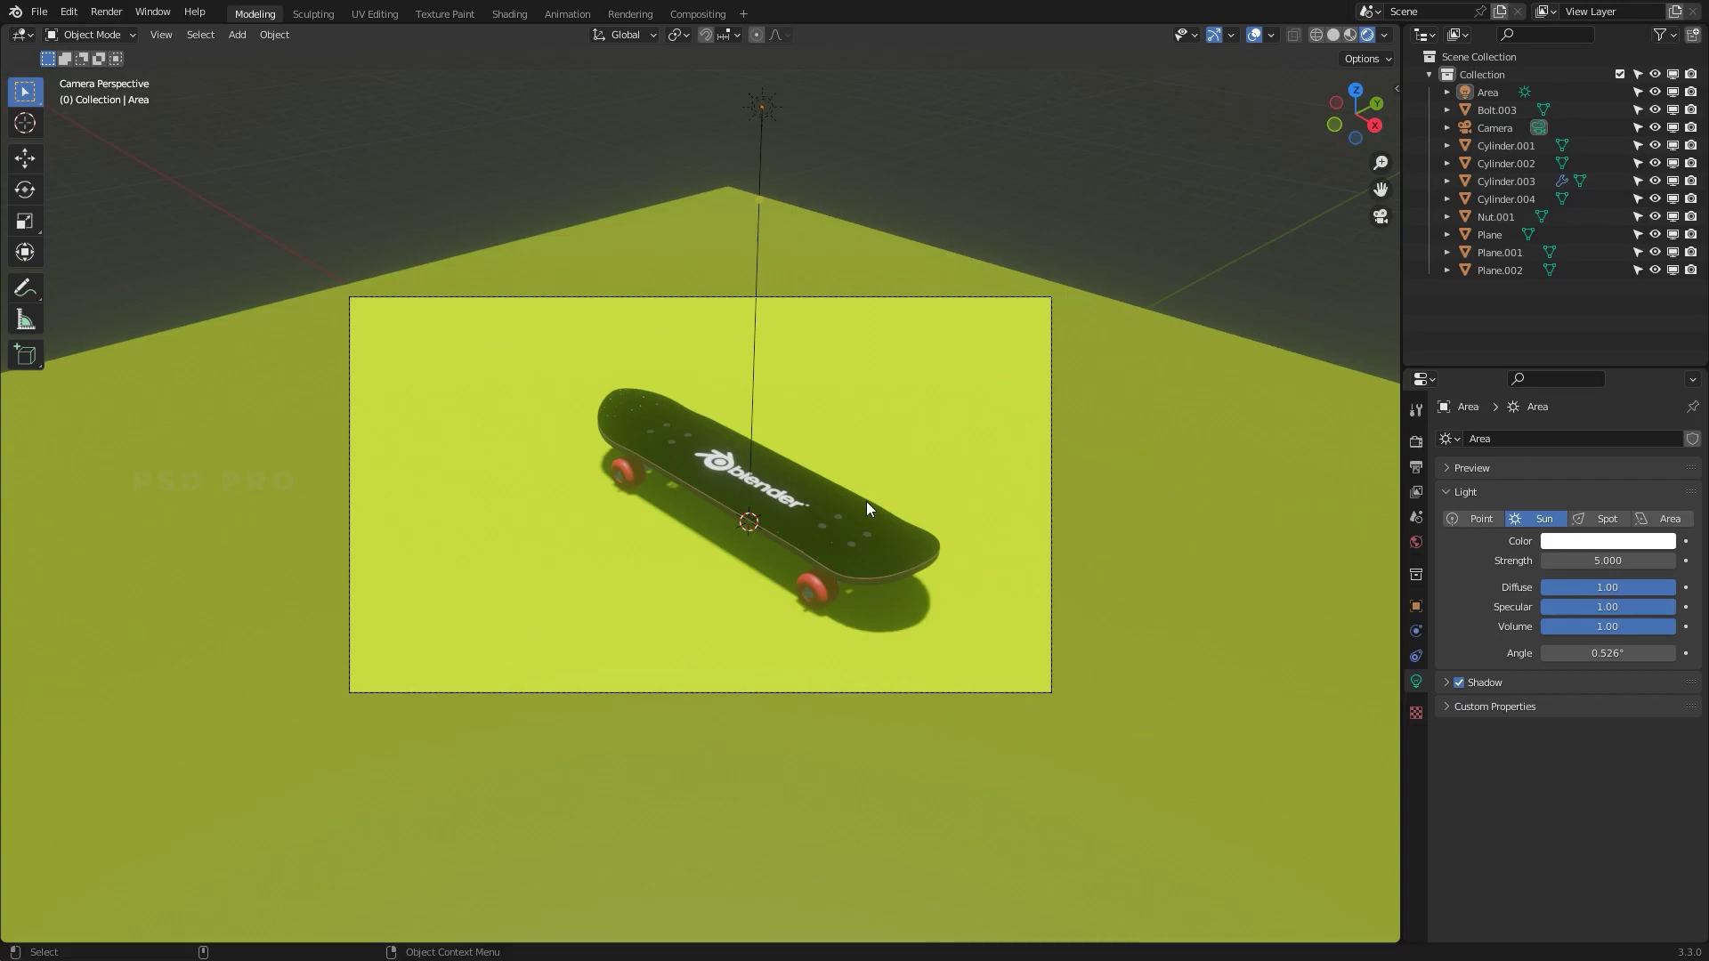
pyautogui.click(921, 543)
pyautogui.click(1416, 441)
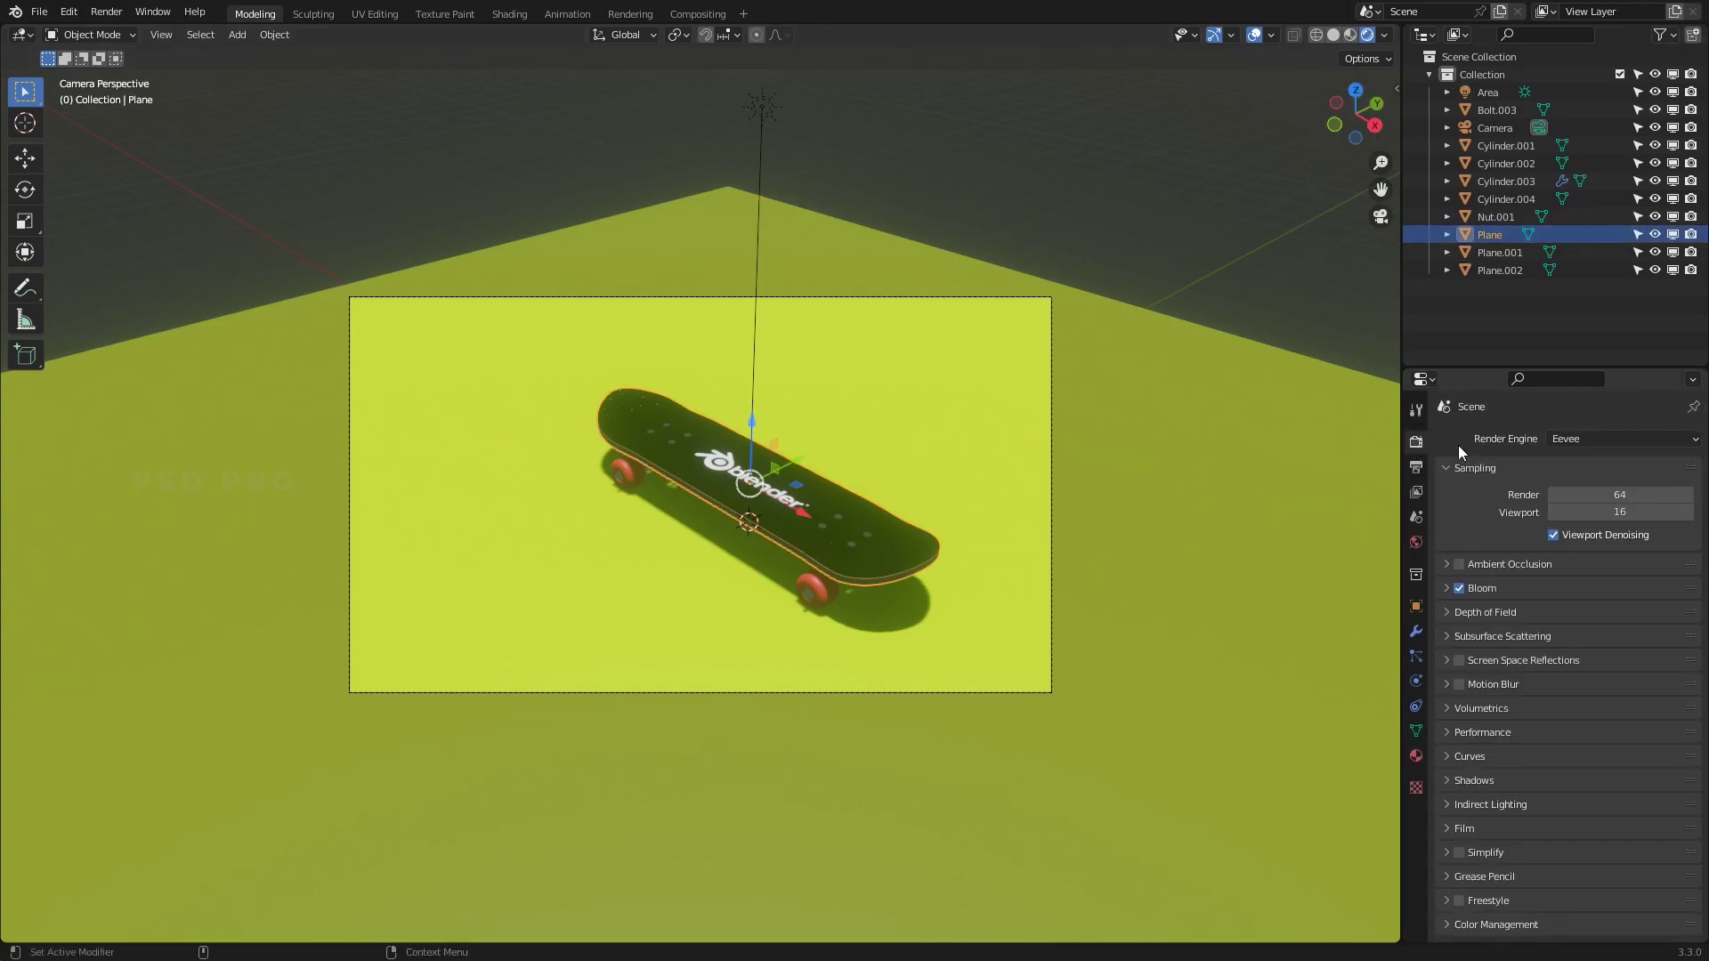
pyautogui.click(1619, 439)
pyautogui.click(1578, 499)
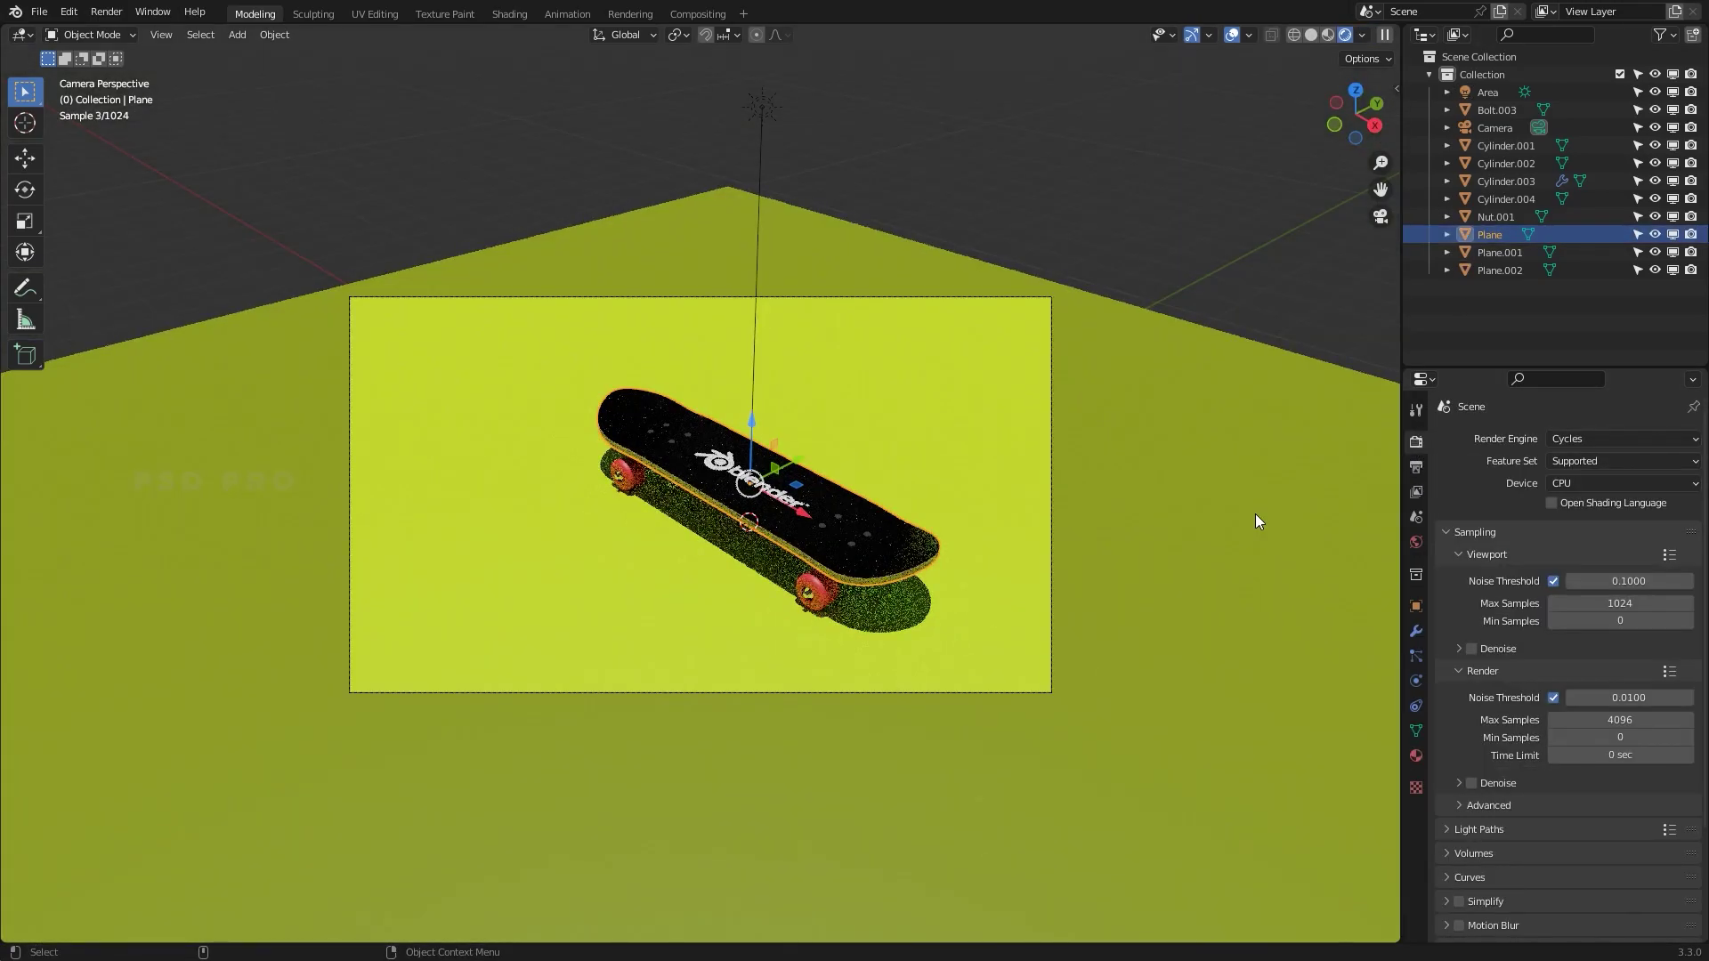
pyautogui.click(1361, 35)
pyautogui.click(1593, 439)
pyautogui.click(1579, 456)
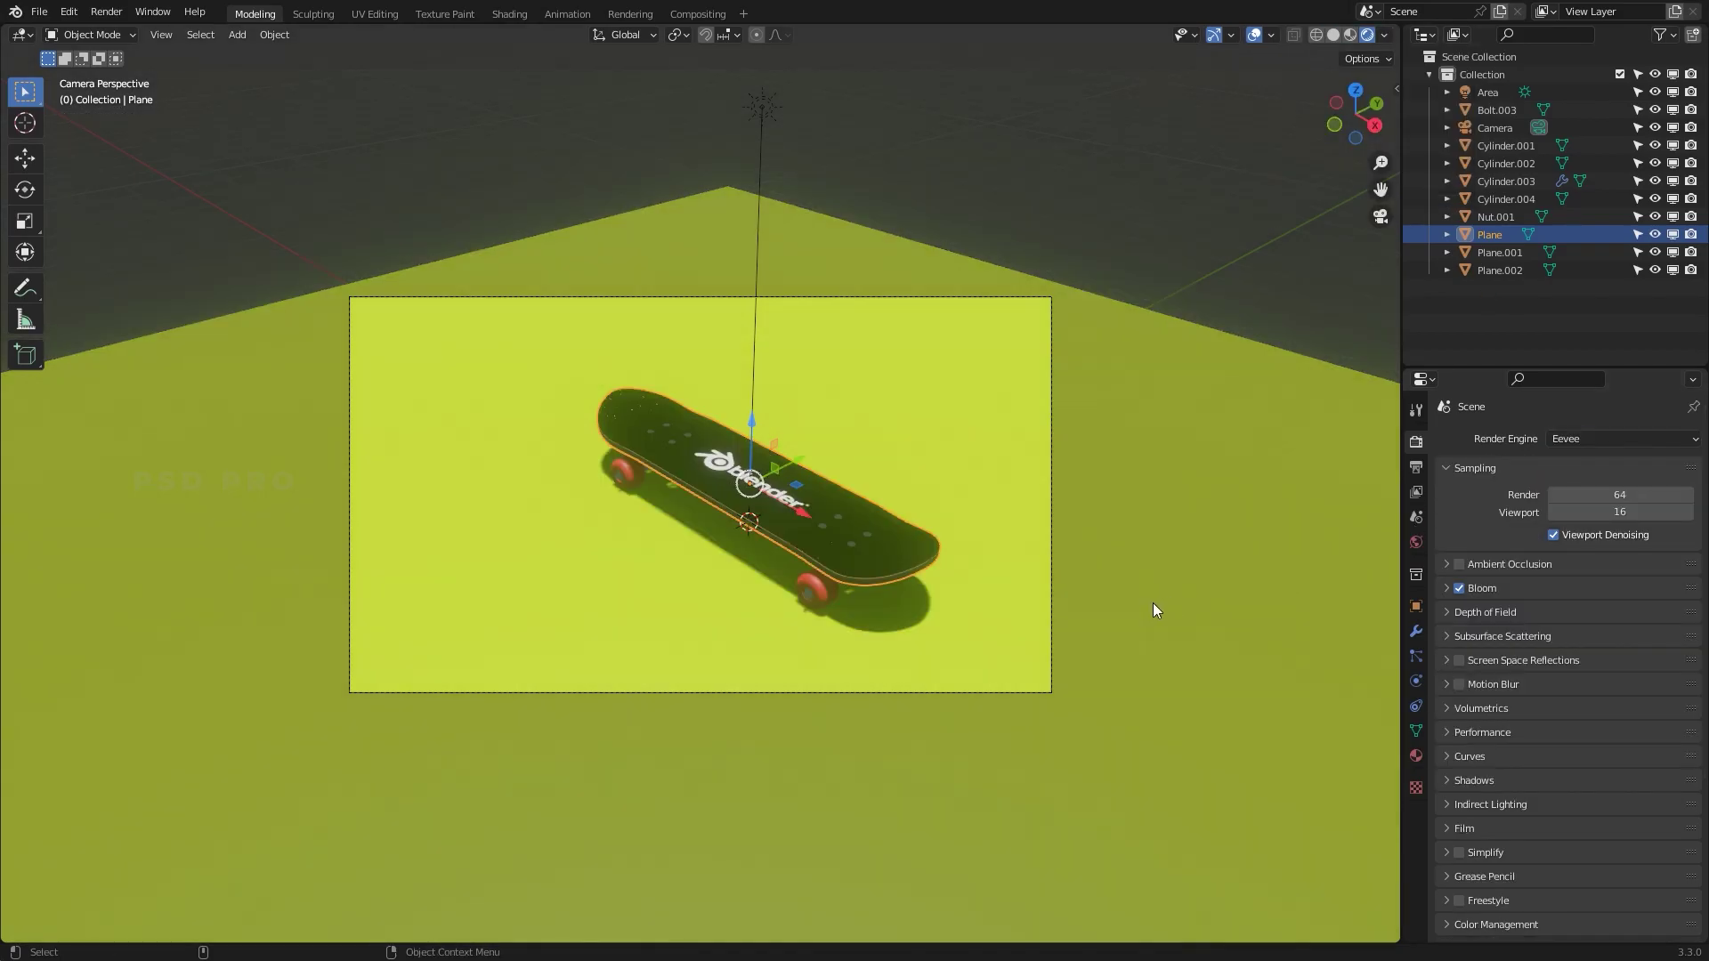
# Enable ambient occlusion, screen space reflections and motion blur in the Eevee render settings, and disable bloom
pyautogui.click(1157, 187)
pyautogui.click(799, 536)
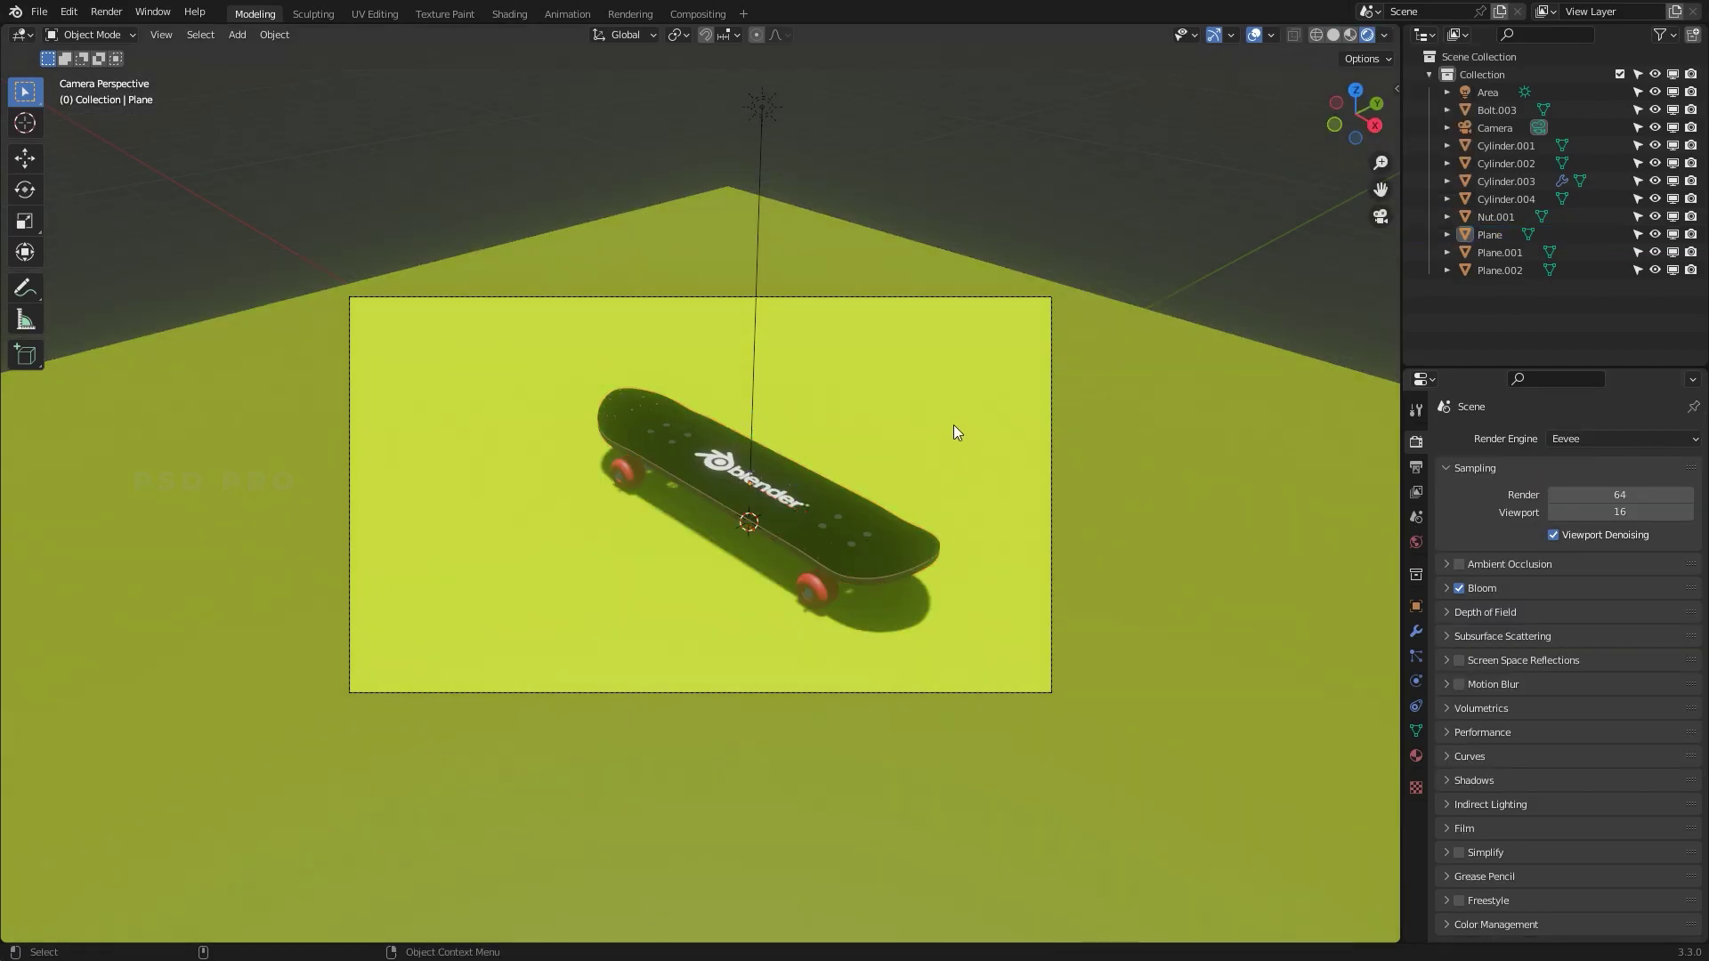
pyautogui.click(1459, 589)
pyautogui.click(1458, 660)
pyautogui.click(1460, 684)
pyautogui.click(1146, 185)
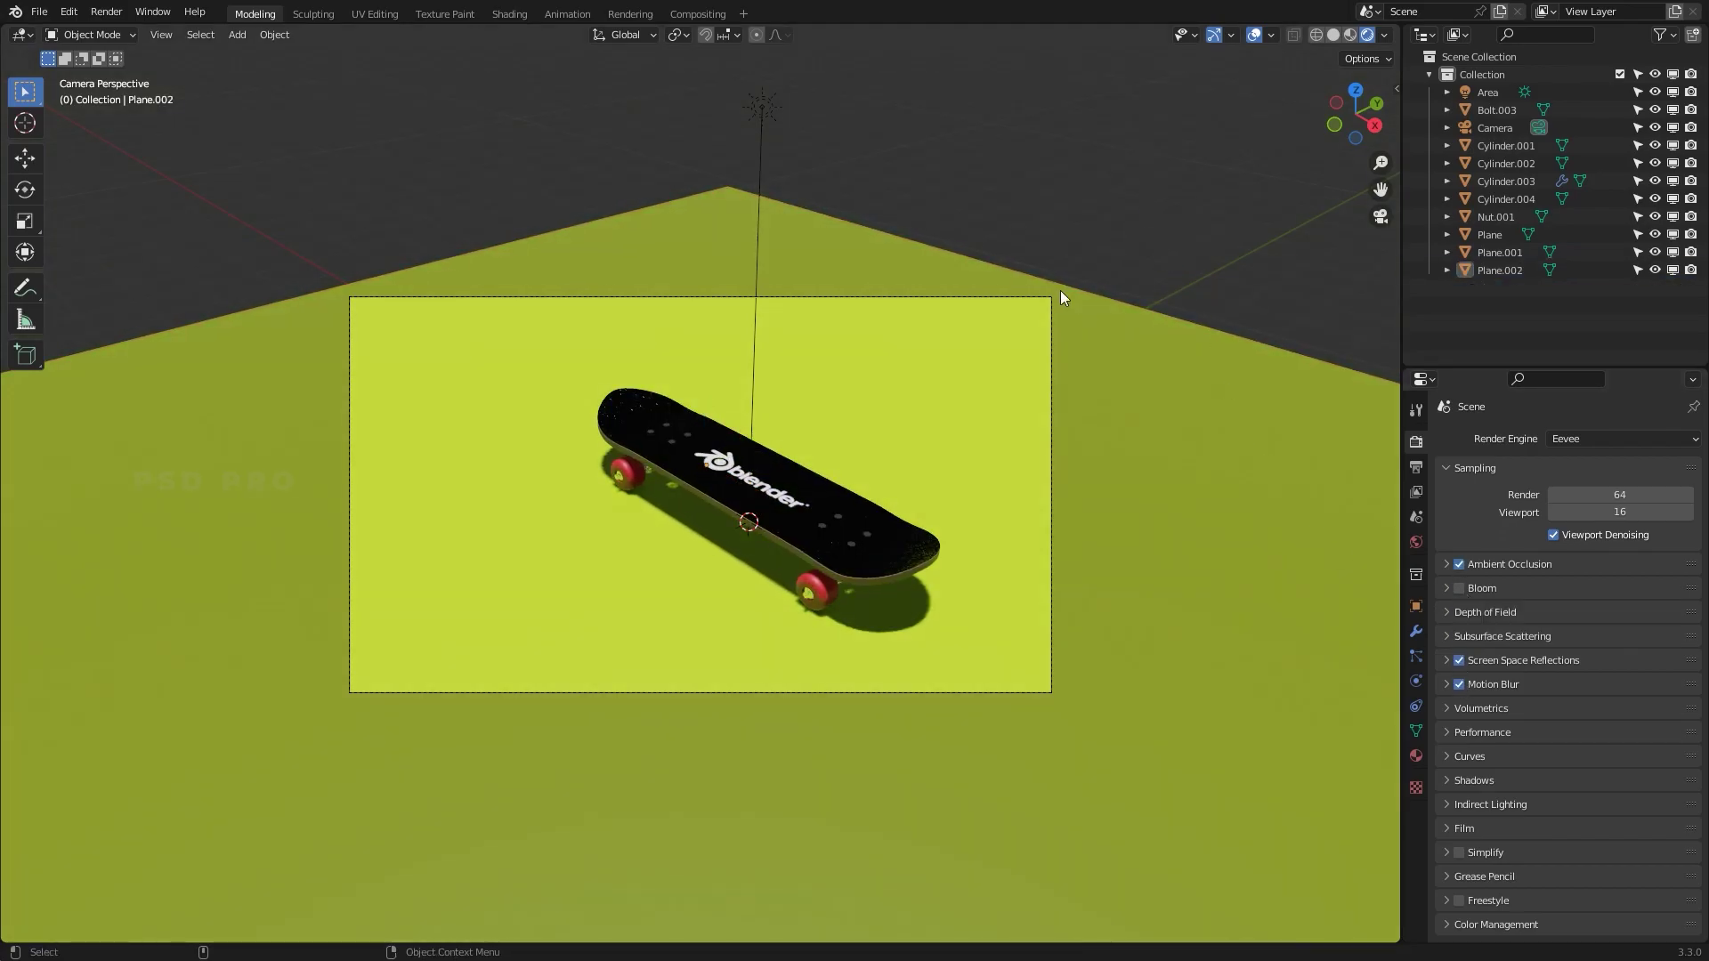
# Make the floor plane's base color pure white with saturation 0 and value 1
pyautogui.click(1012, 445)
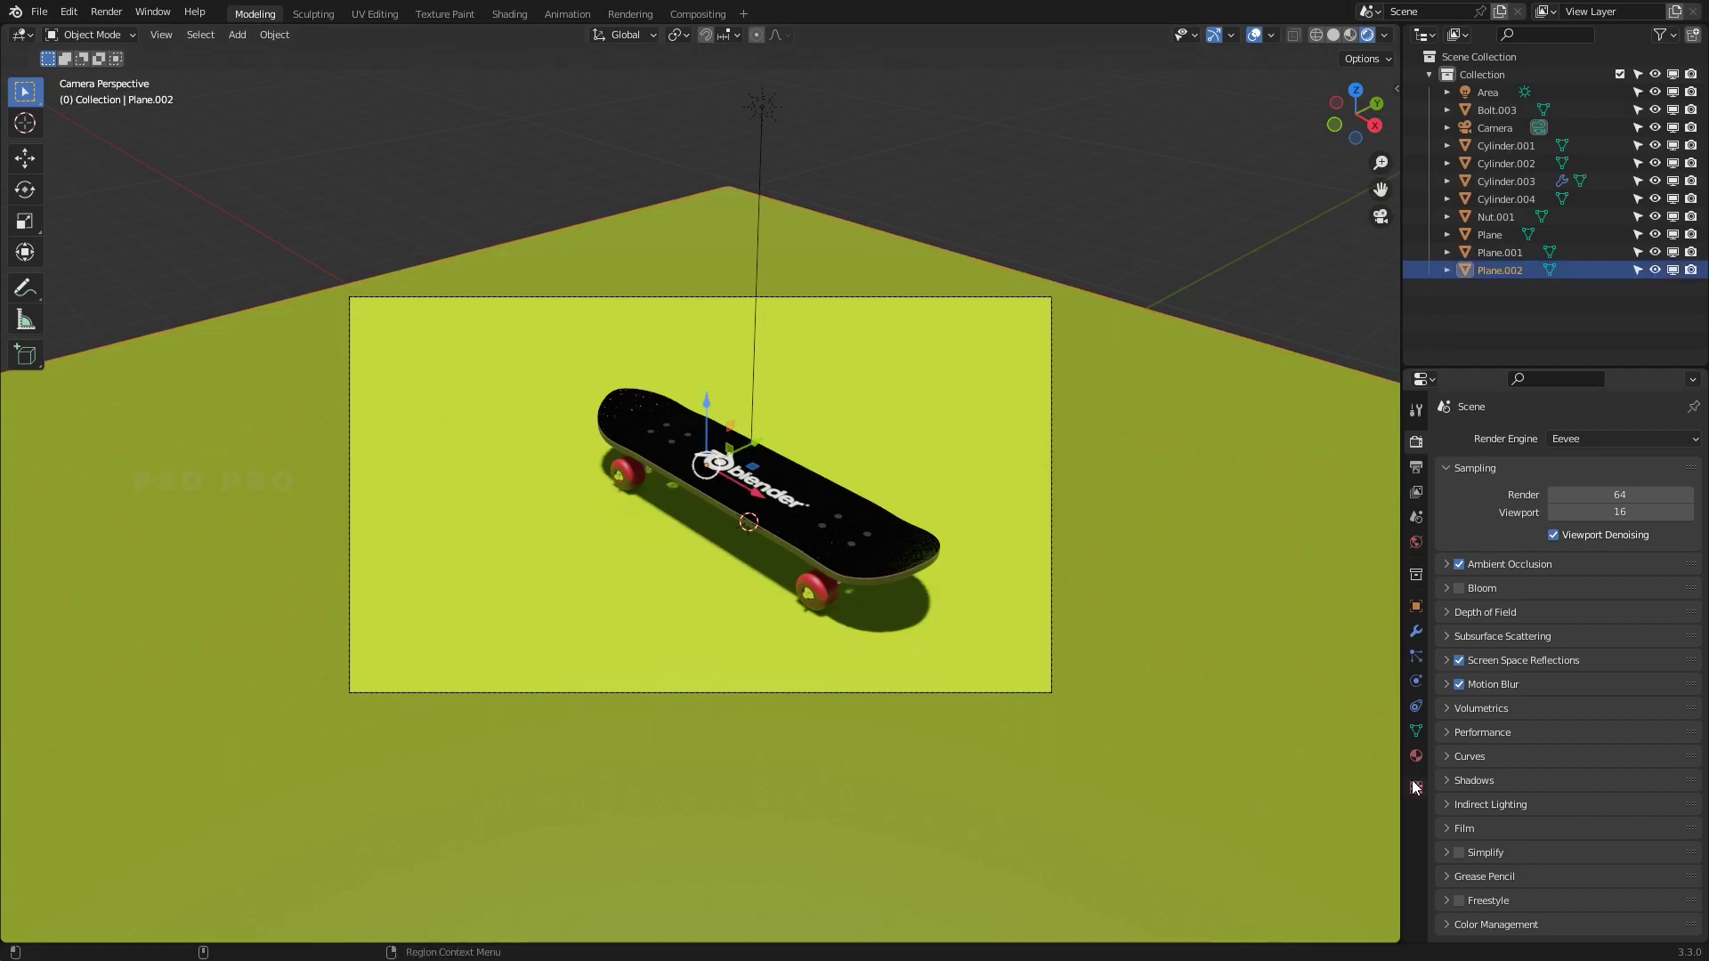
pyautogui.click(1416, 755)
pyautogui.click(1611, 702)
pyautogui.moveTo(1659, 480); pyautogui.dragTo(1659, 445)
pyautogui.moveTo(1584, 640); pyautogui.dragTo(1517, 624)
pyautogui.click(1243, 153)
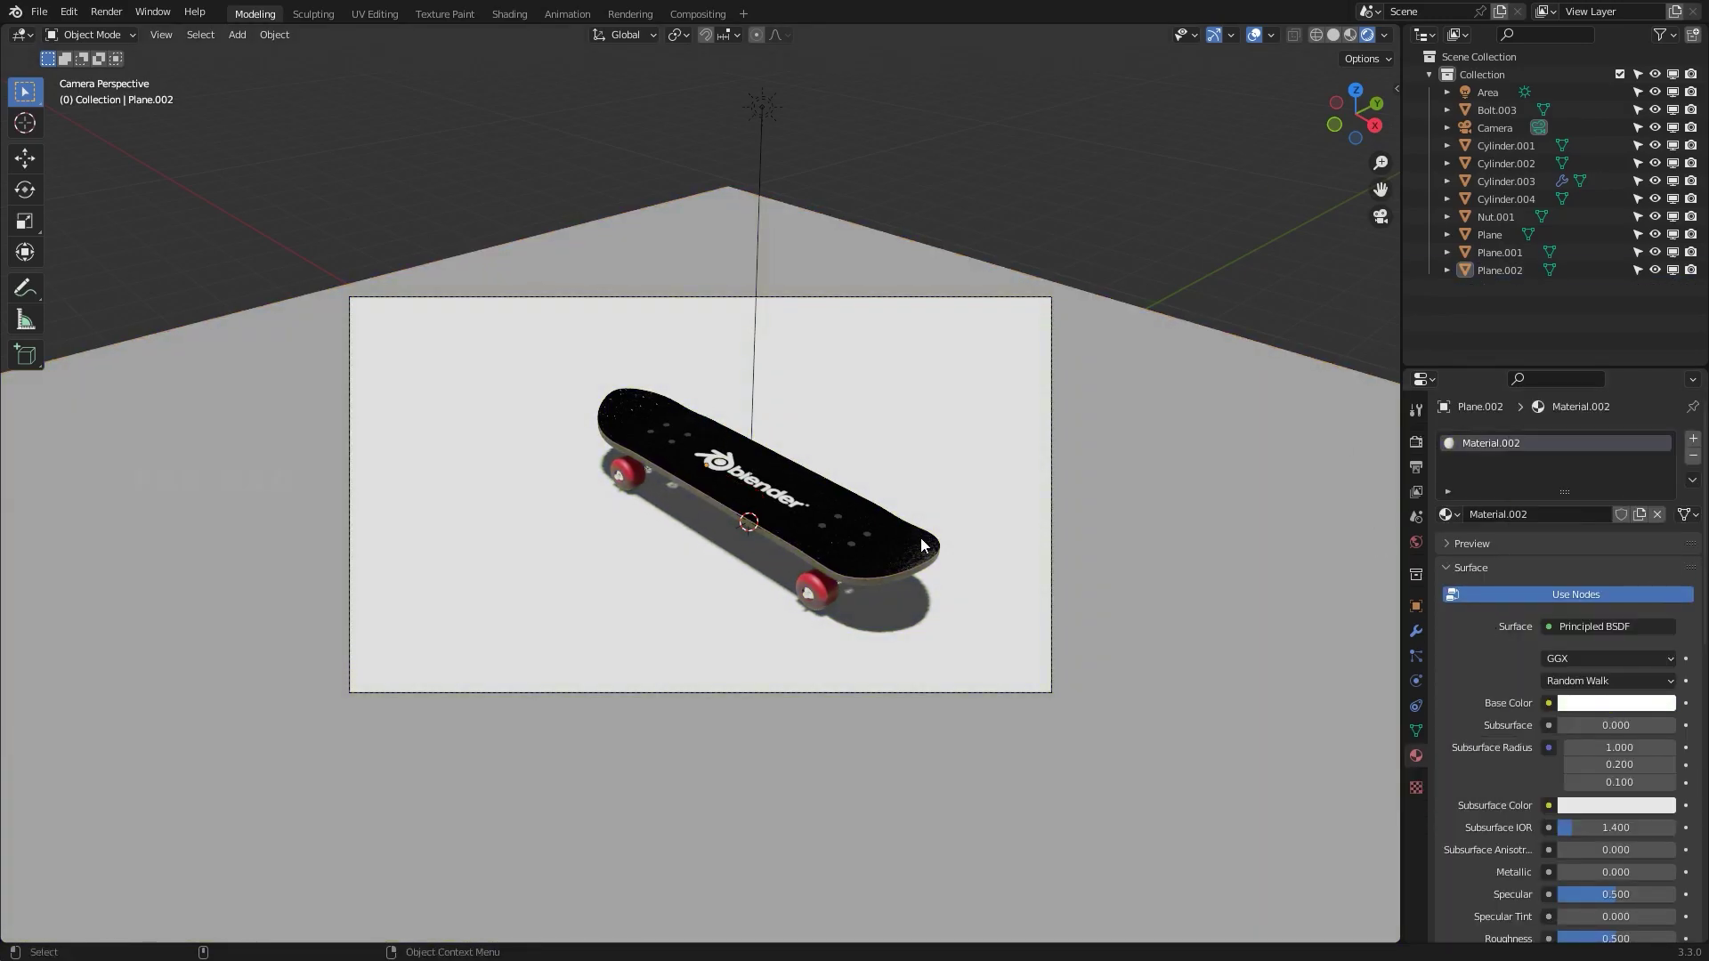
# Change the sun light above the skateboard back to an area light and set its power to 350 W
pyautogui.click(847, 556)
pyautogui.moveTo(847, 568); pyautogui.dragTo(845, 623, button='middle')
pyautogui.click(760, 227)
pyautogui.scroll(-5, 853, 235)
pyautogui.scroll(2, 853, 235)
pyautogui.click(1658, 521)
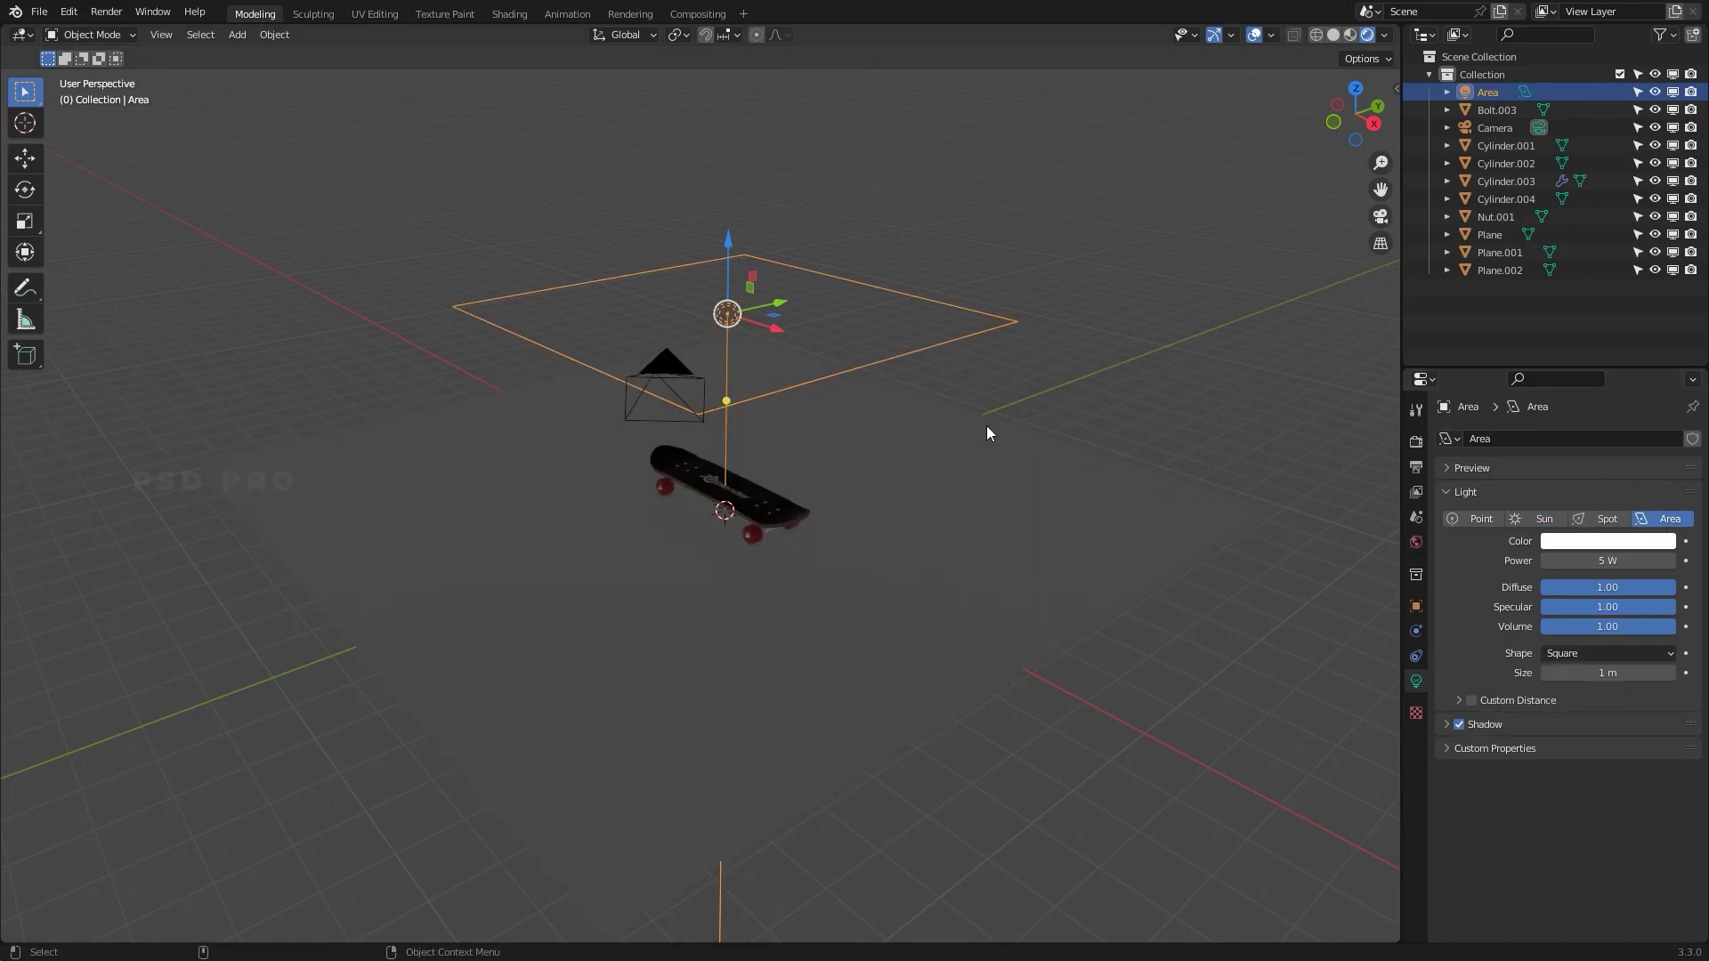
pyautogui.click(1607, 519)
pyautogui.click(1663, 519)
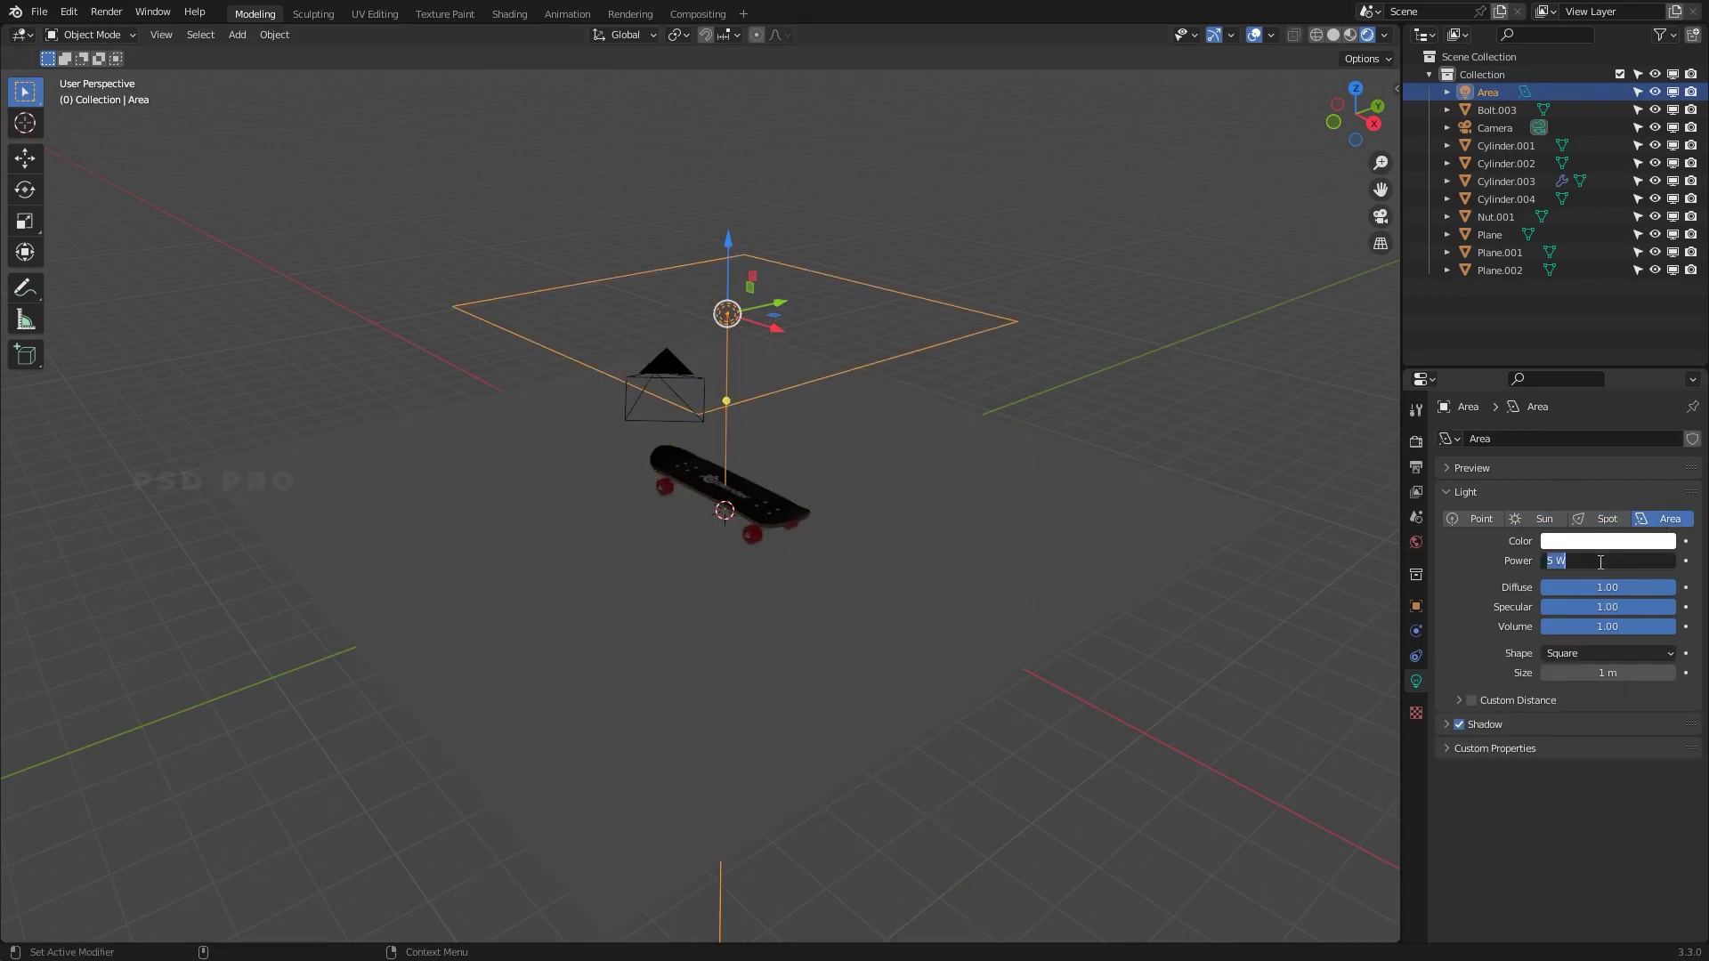
pyautogui.press('Return')
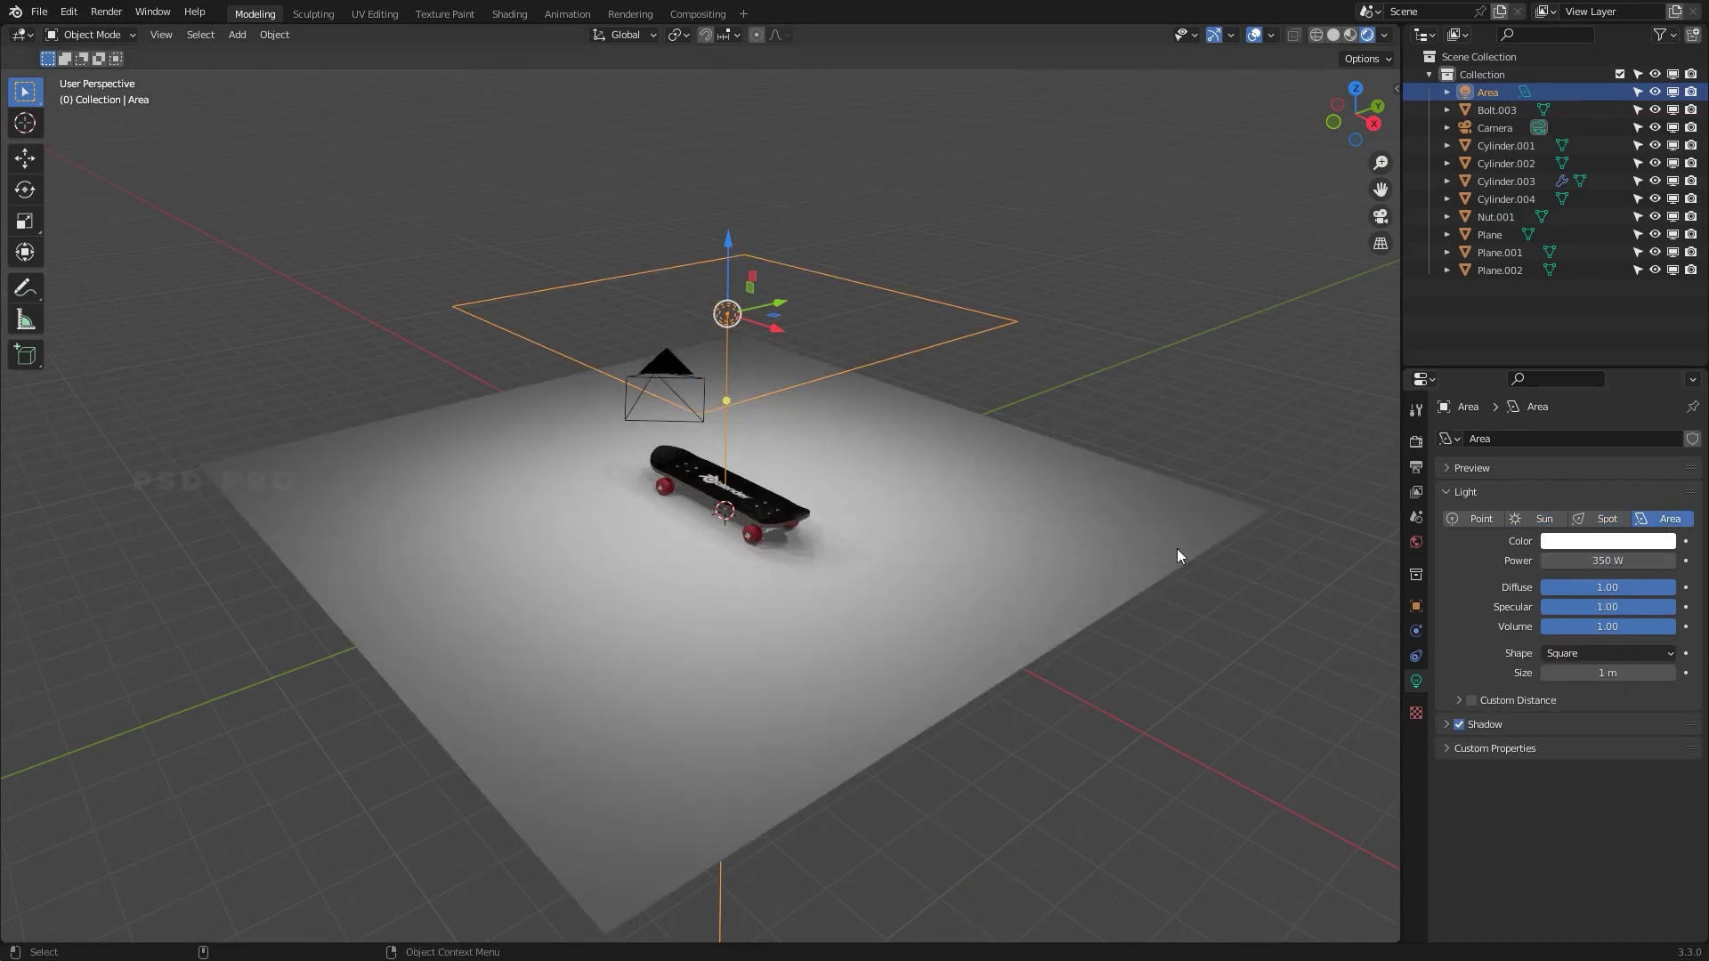
# Lower the area light about 2.34 m along Z and place a duplicate offset about -1.48 m X, -2.30 m Y and -0.64 m Z
pyautogui.hotkey('alt', 'a')
pyautogui.scroll(8, 851, 461)
pyautogui.scroll(-7, 898, 269)
pyautogui.click(736, 264)
pyautogui.moveTo(739, 221); pyautogui.dragTo(740, 357)
pyautogui.hotkey('shift', 'd')
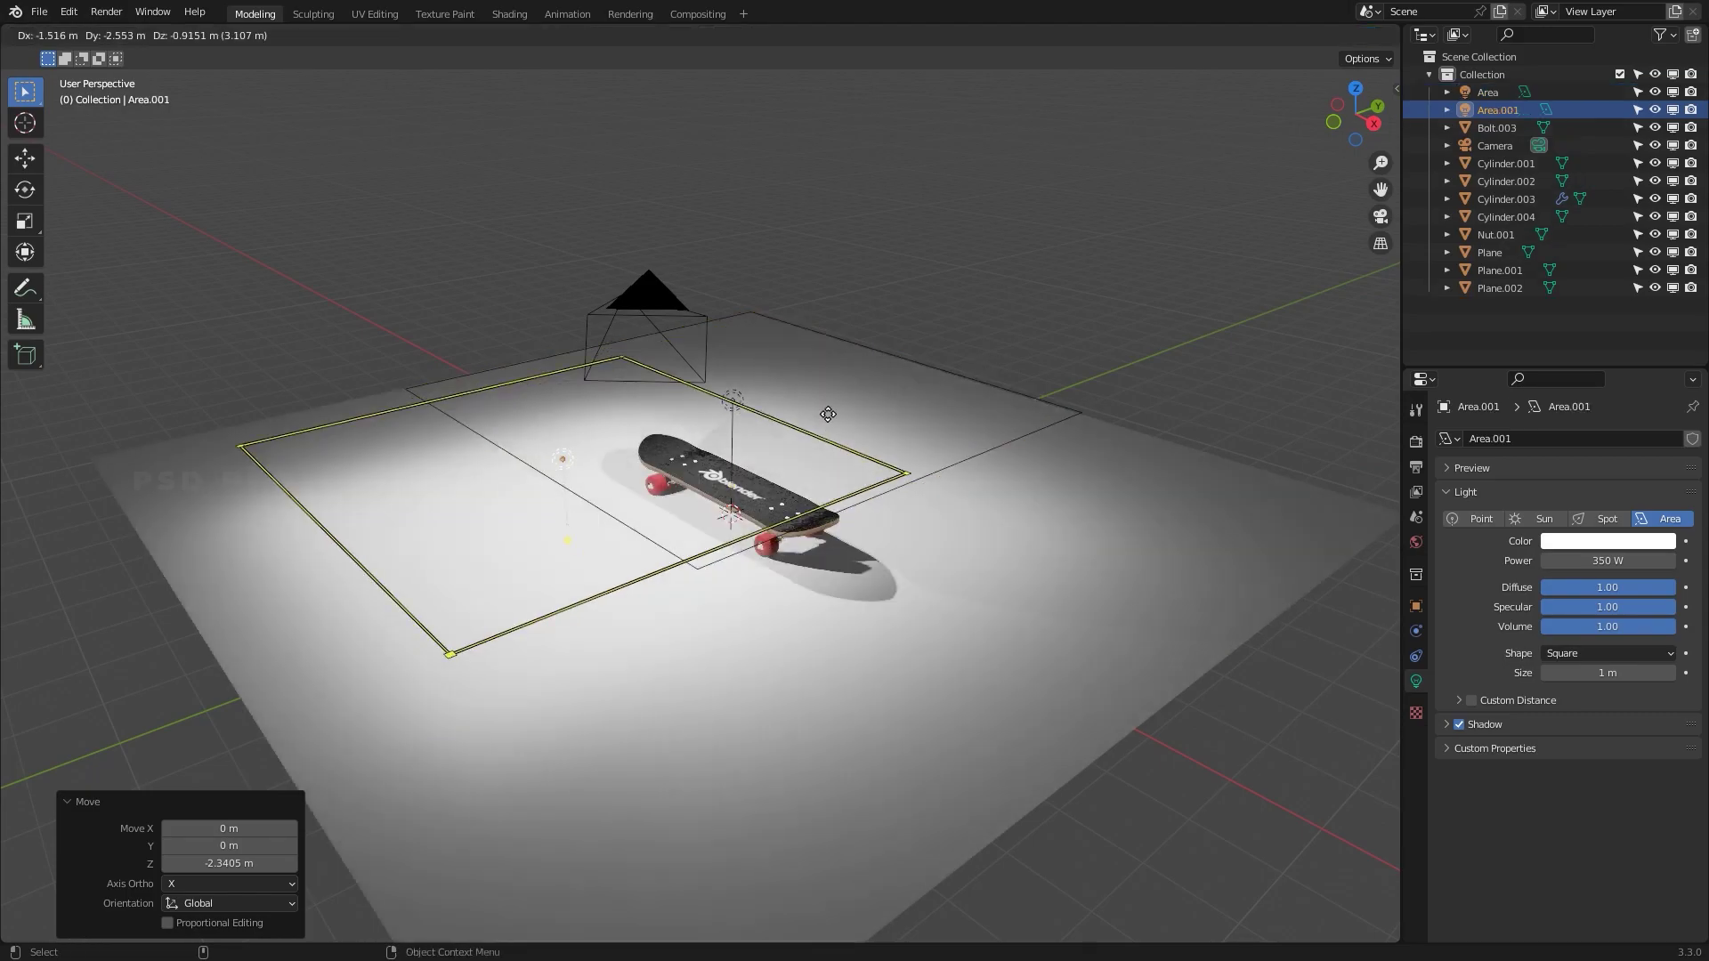
pyautogui.click(1080, 389)
# In left view, tilt the duplicated area light toward the skateboard and move it about -3.76 m in Y and 1.42 m in Z
pyautogui.press('`')
pyautogui.click(515, 258)
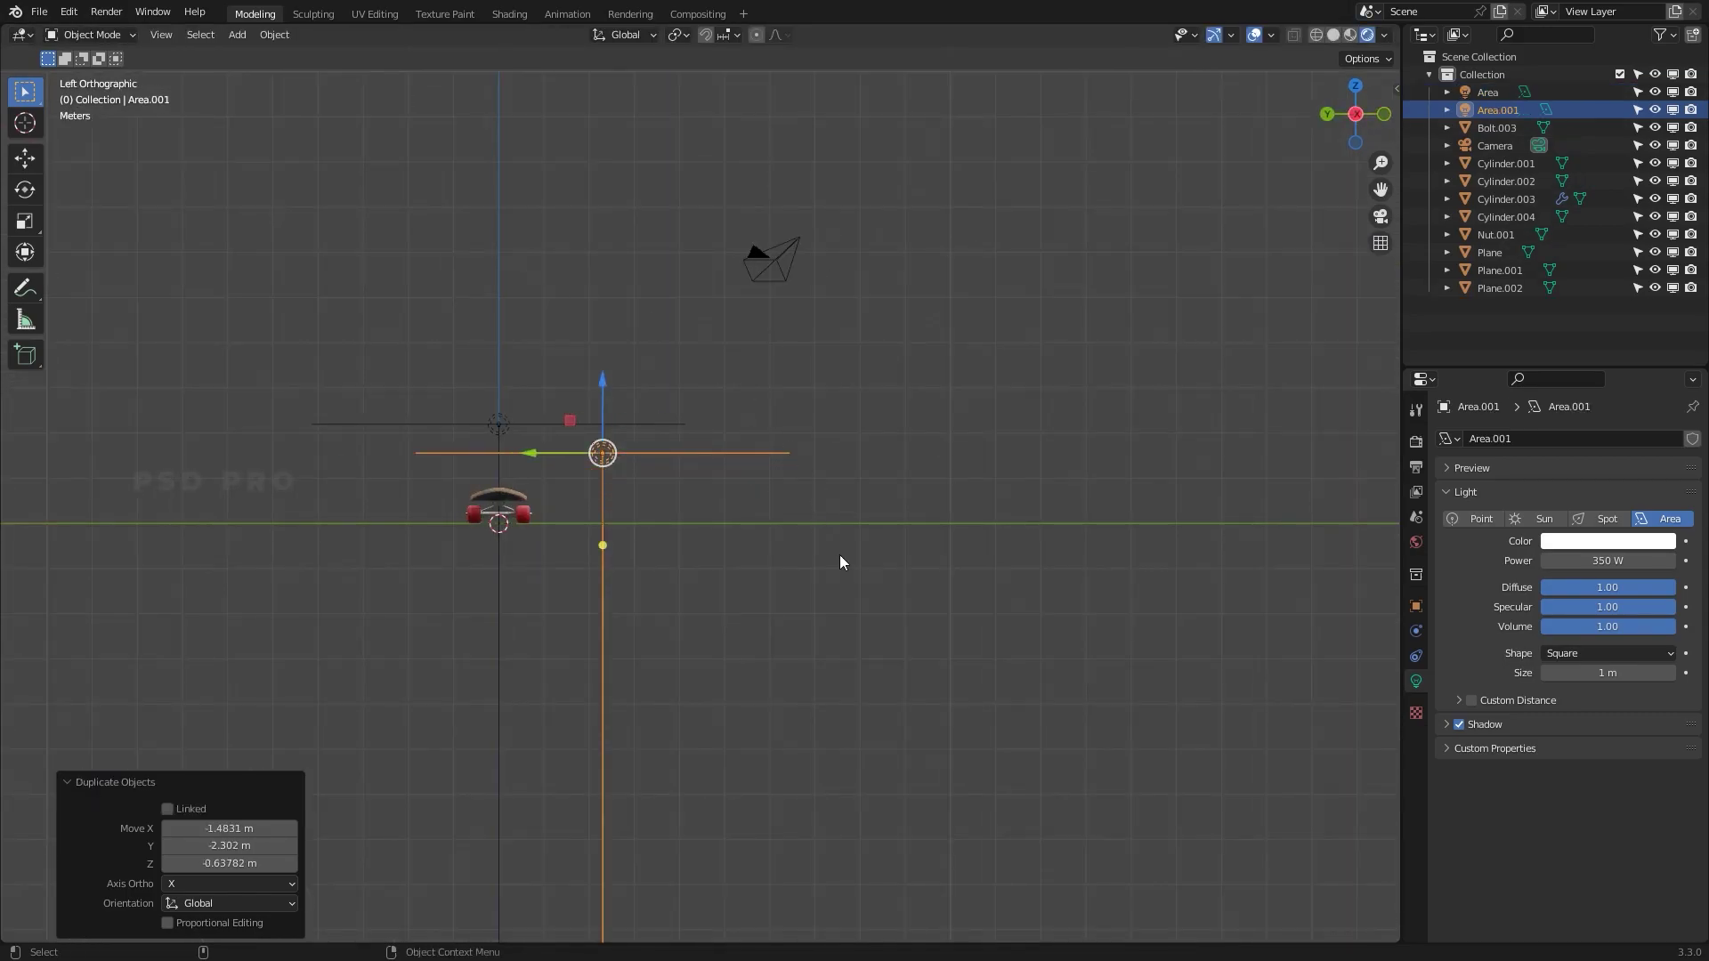
pyautogui.press('r')
pyautogui.click(675, 534)
pyautogui.press('g')
pyautogui.click(850, 457)
pyautogui.press('KP_0')
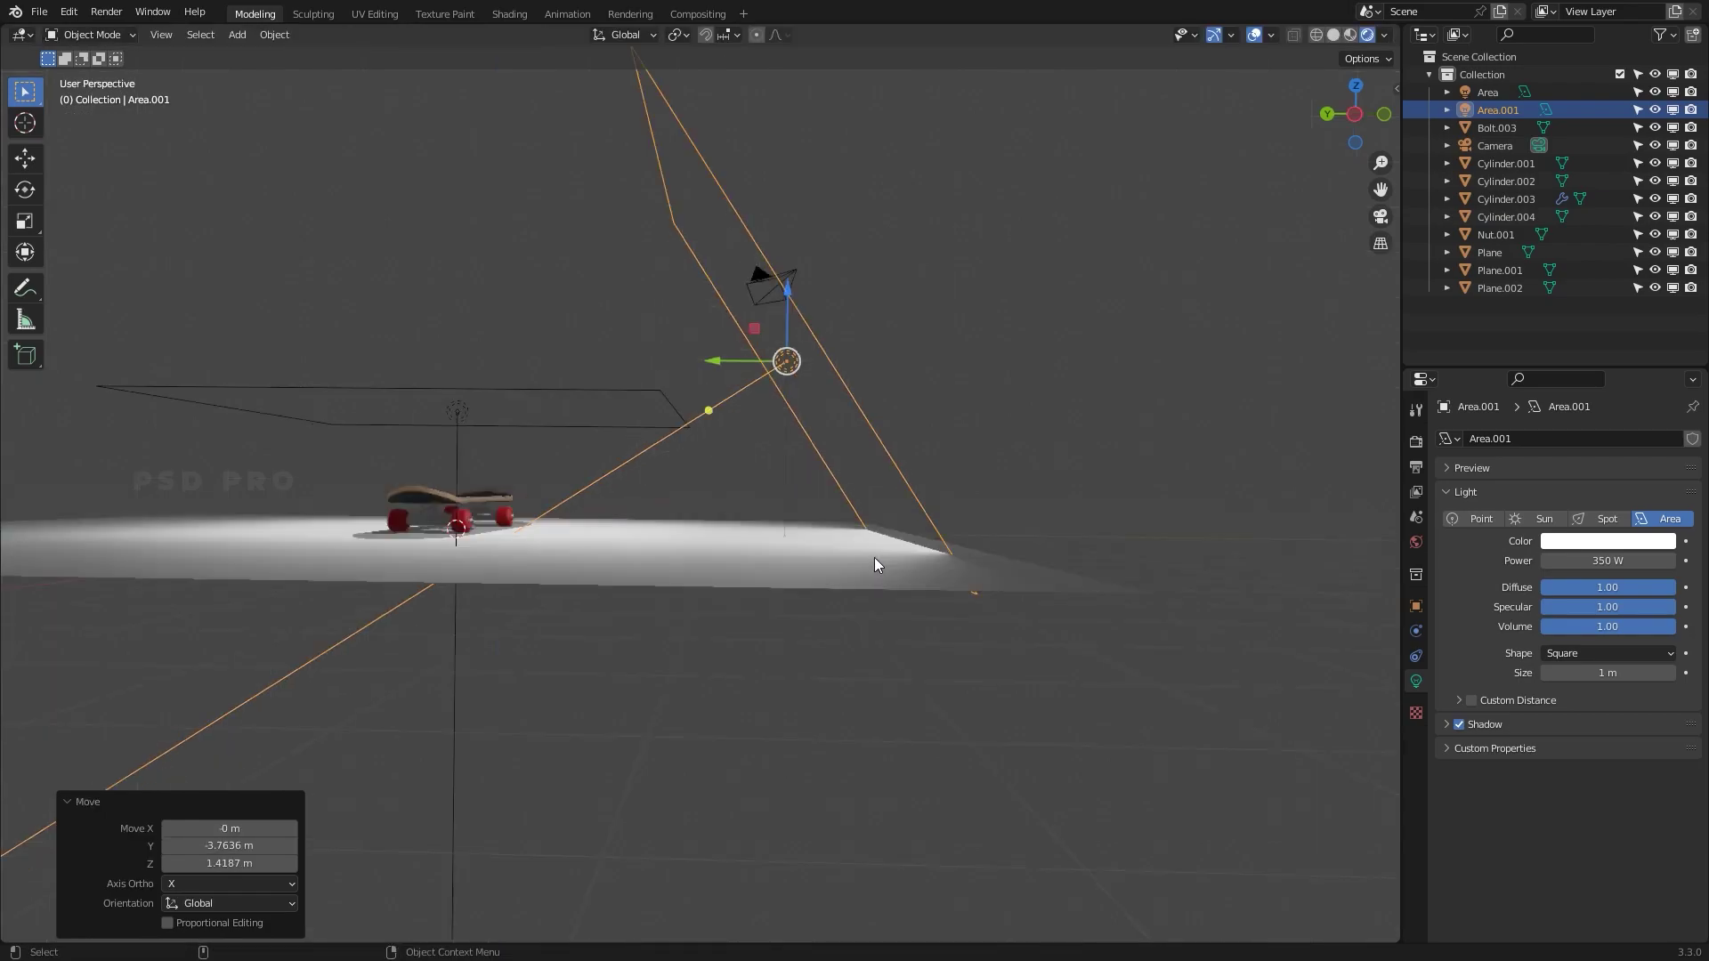
pyautogui.click(1074, 187)
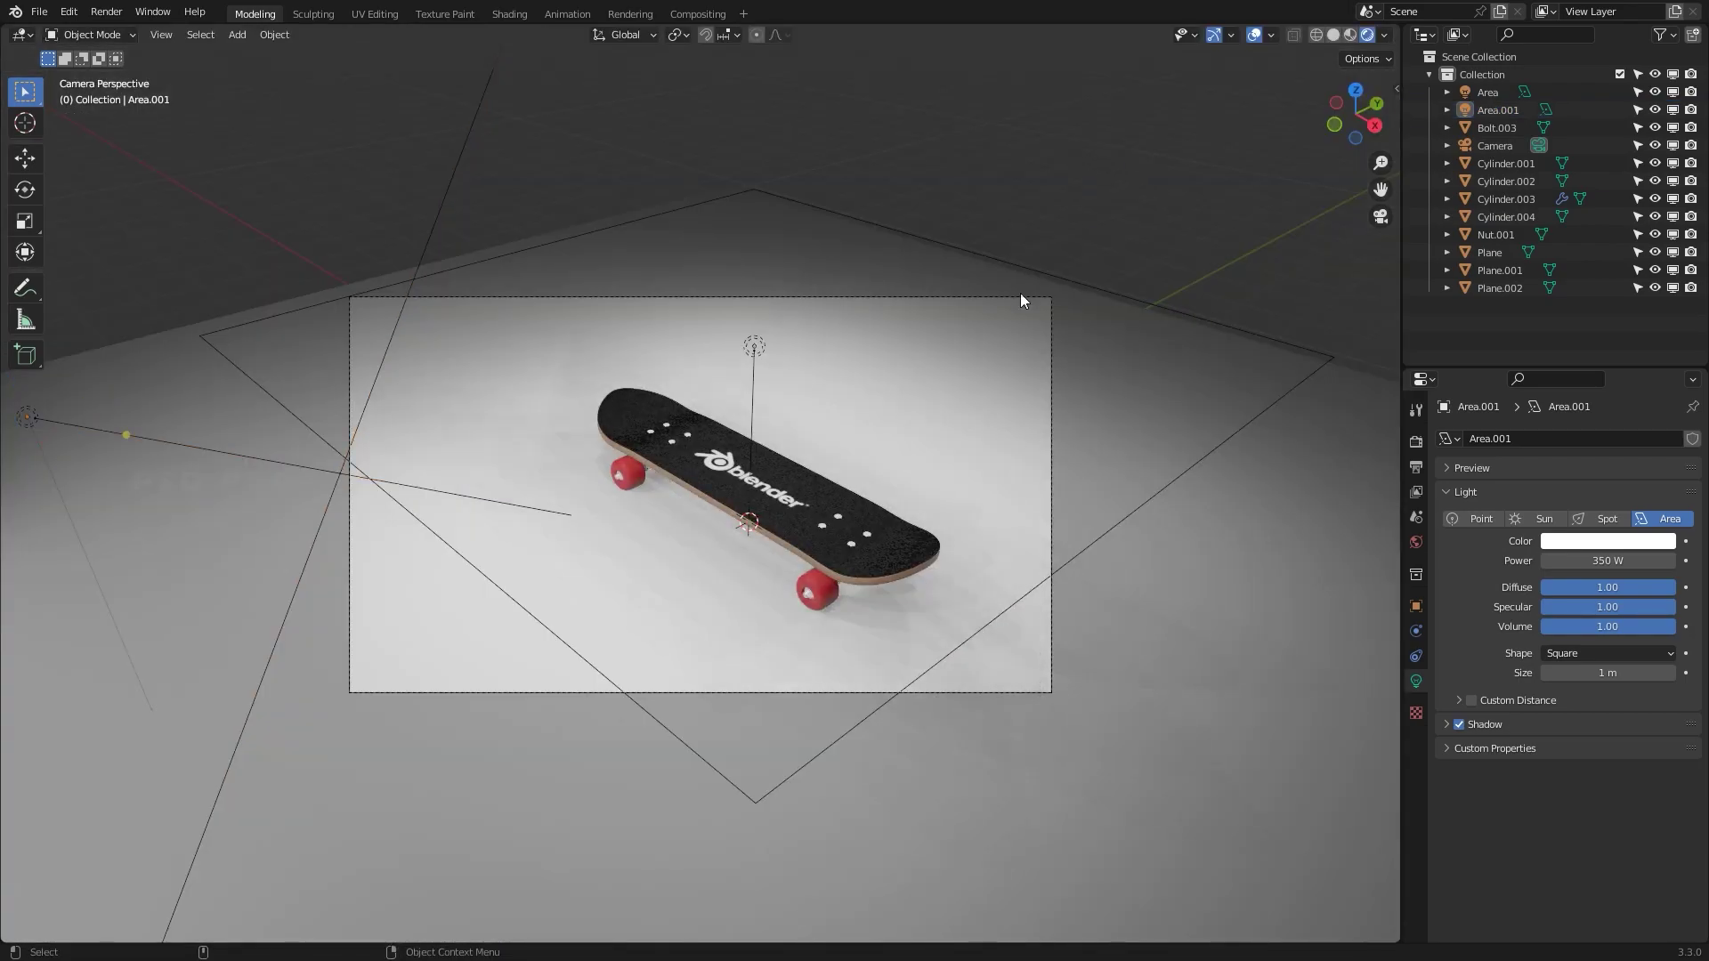
# Save the file and hide the overlays and gizmos in the camera view
pyautogui.hotkey('ctrl', 's')
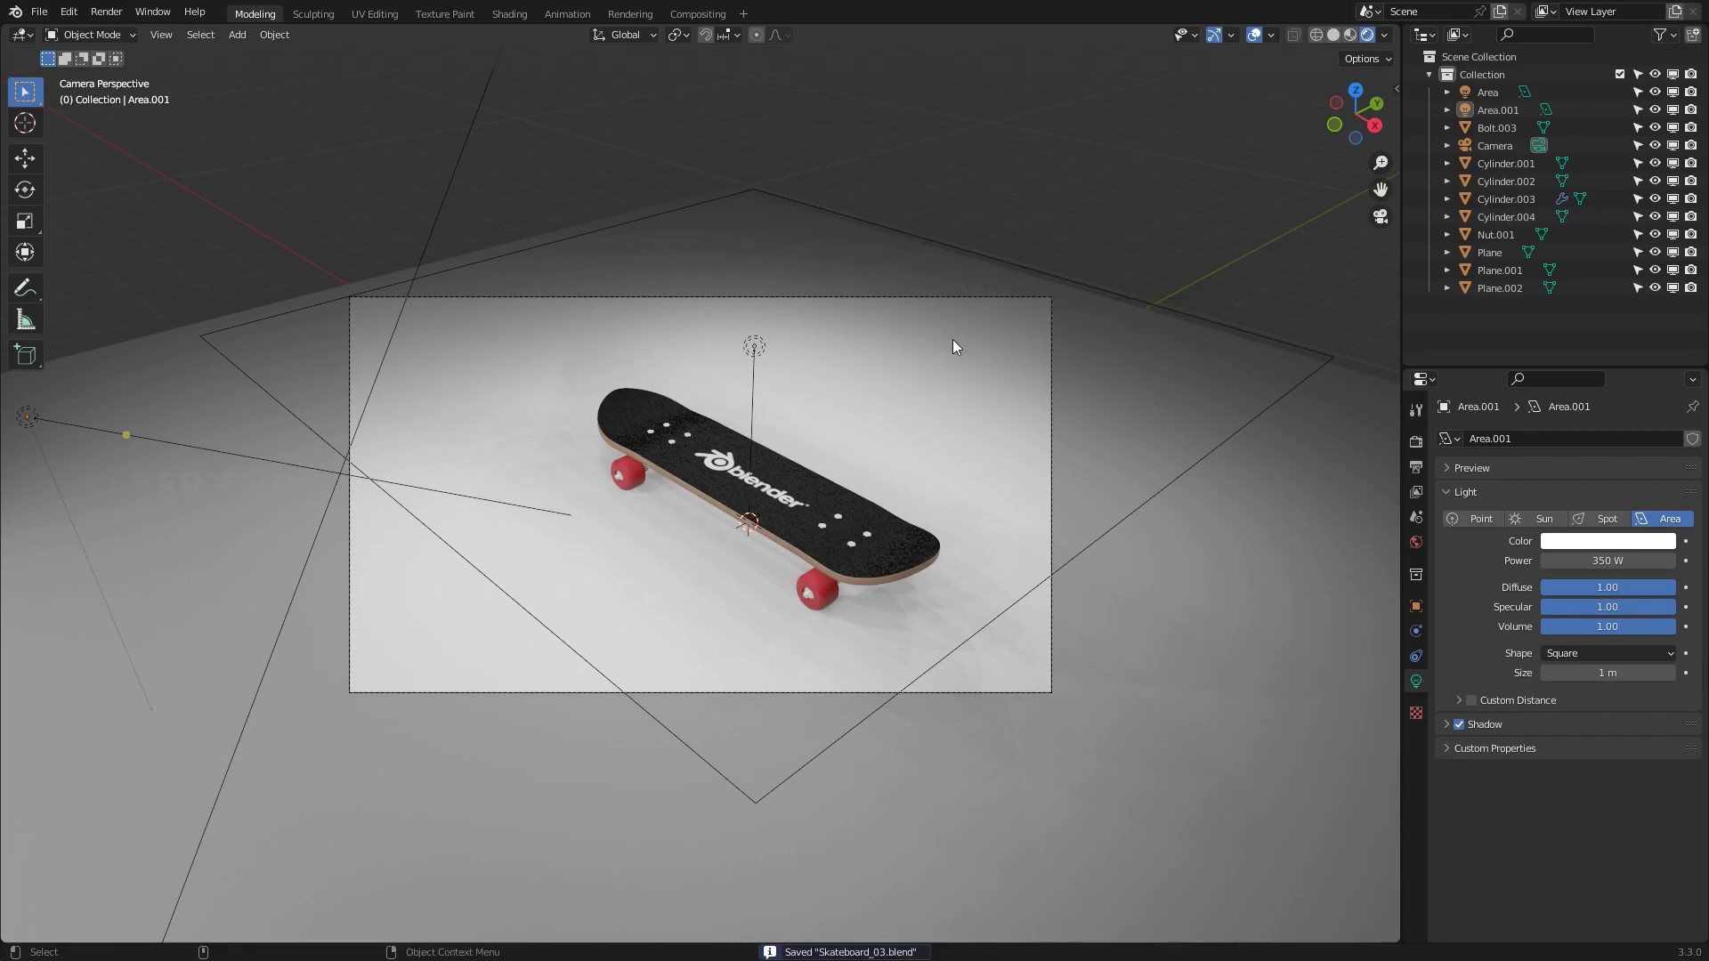
pyautogui.click(1254, 34)
pyautogui.click(1213, 33)
# Change the floor plane's base color to light green and save the file
pyautogui.click(1230, 537)
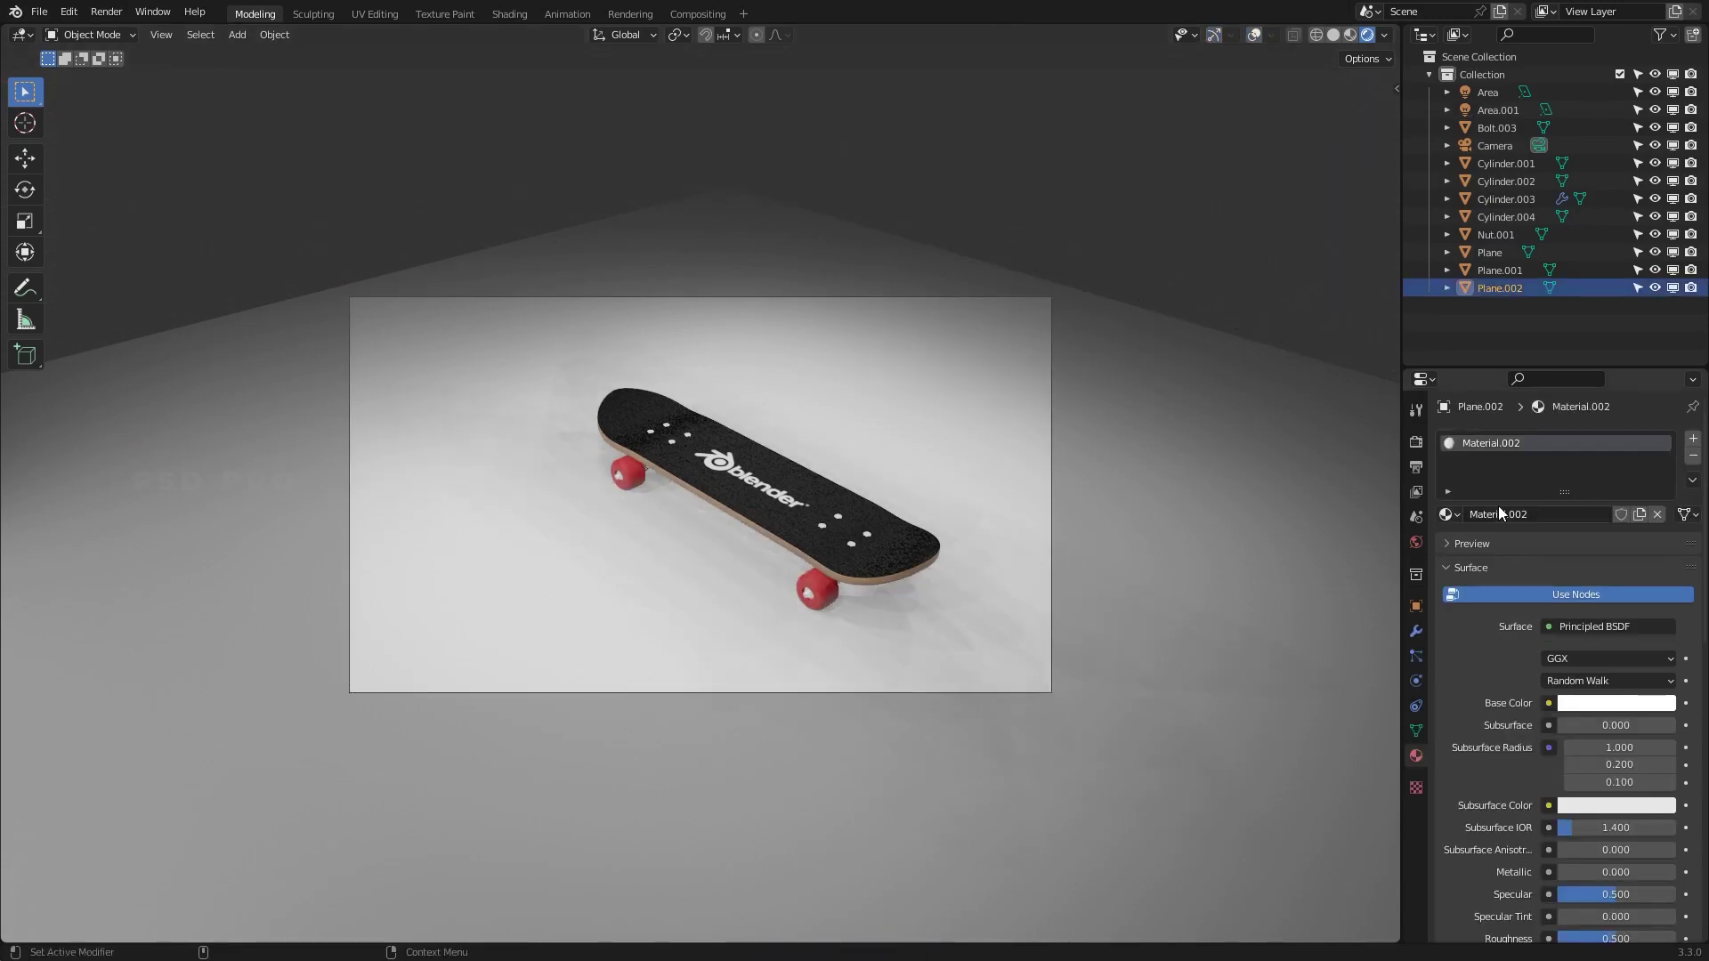
pyautogui.click(1631, 703)
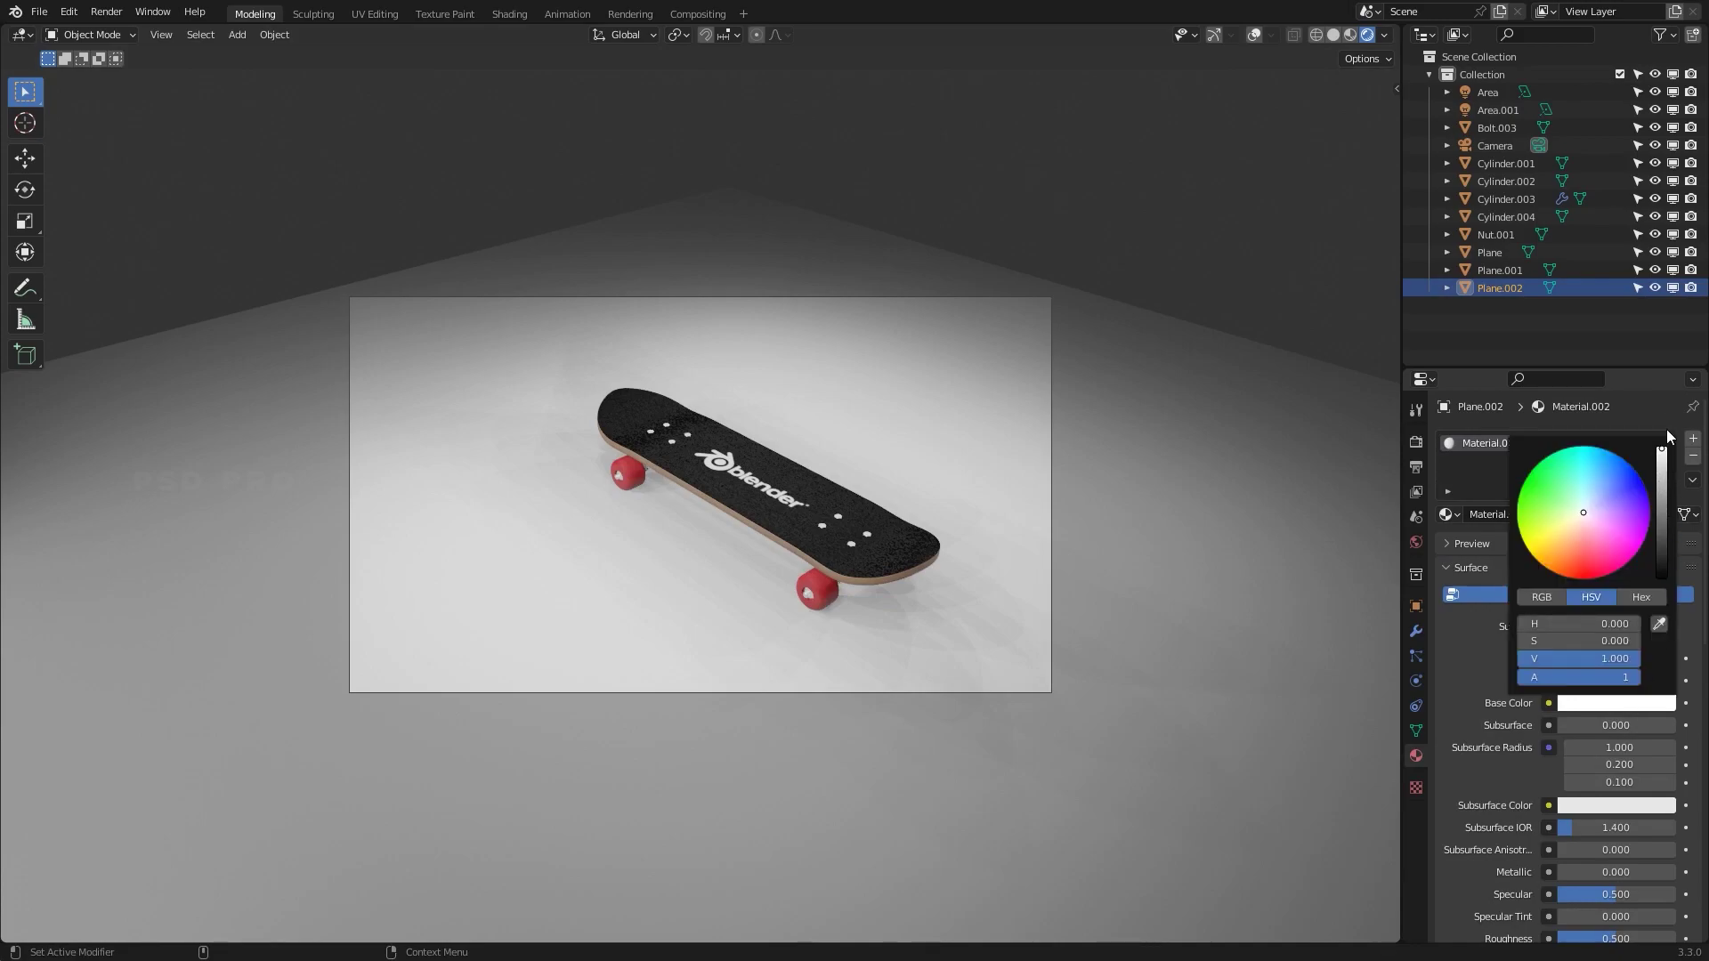
pyautogui.click(1551, 505)
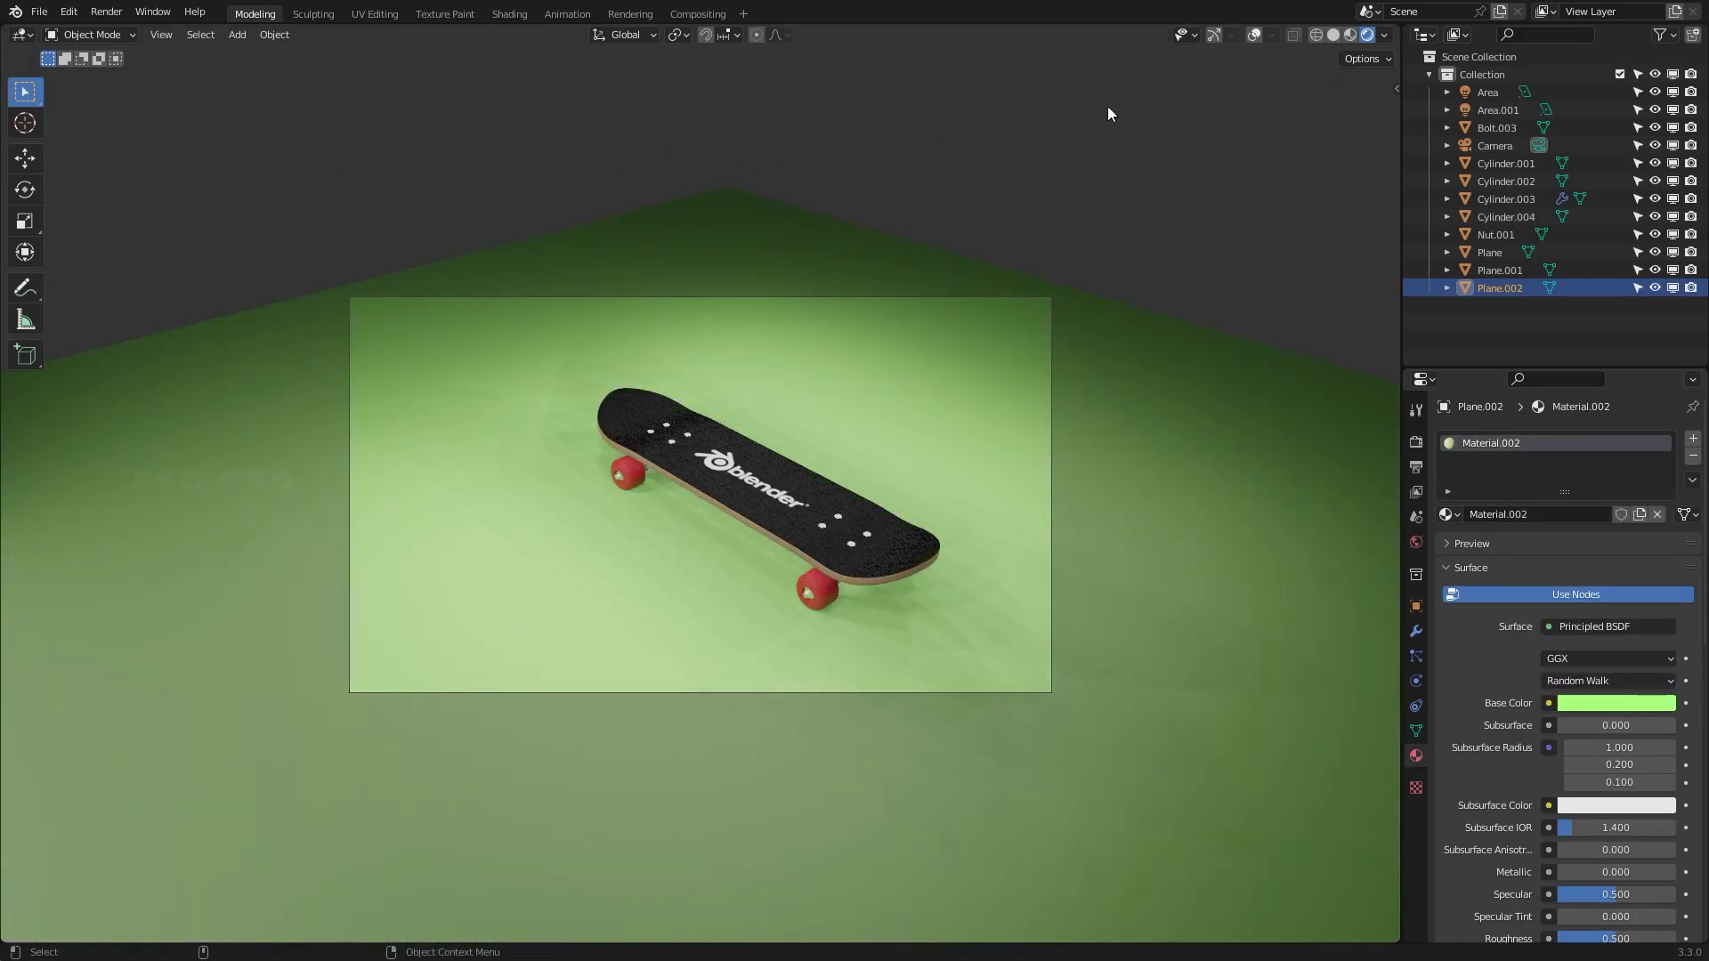
pyautogui.click(1163, 257)
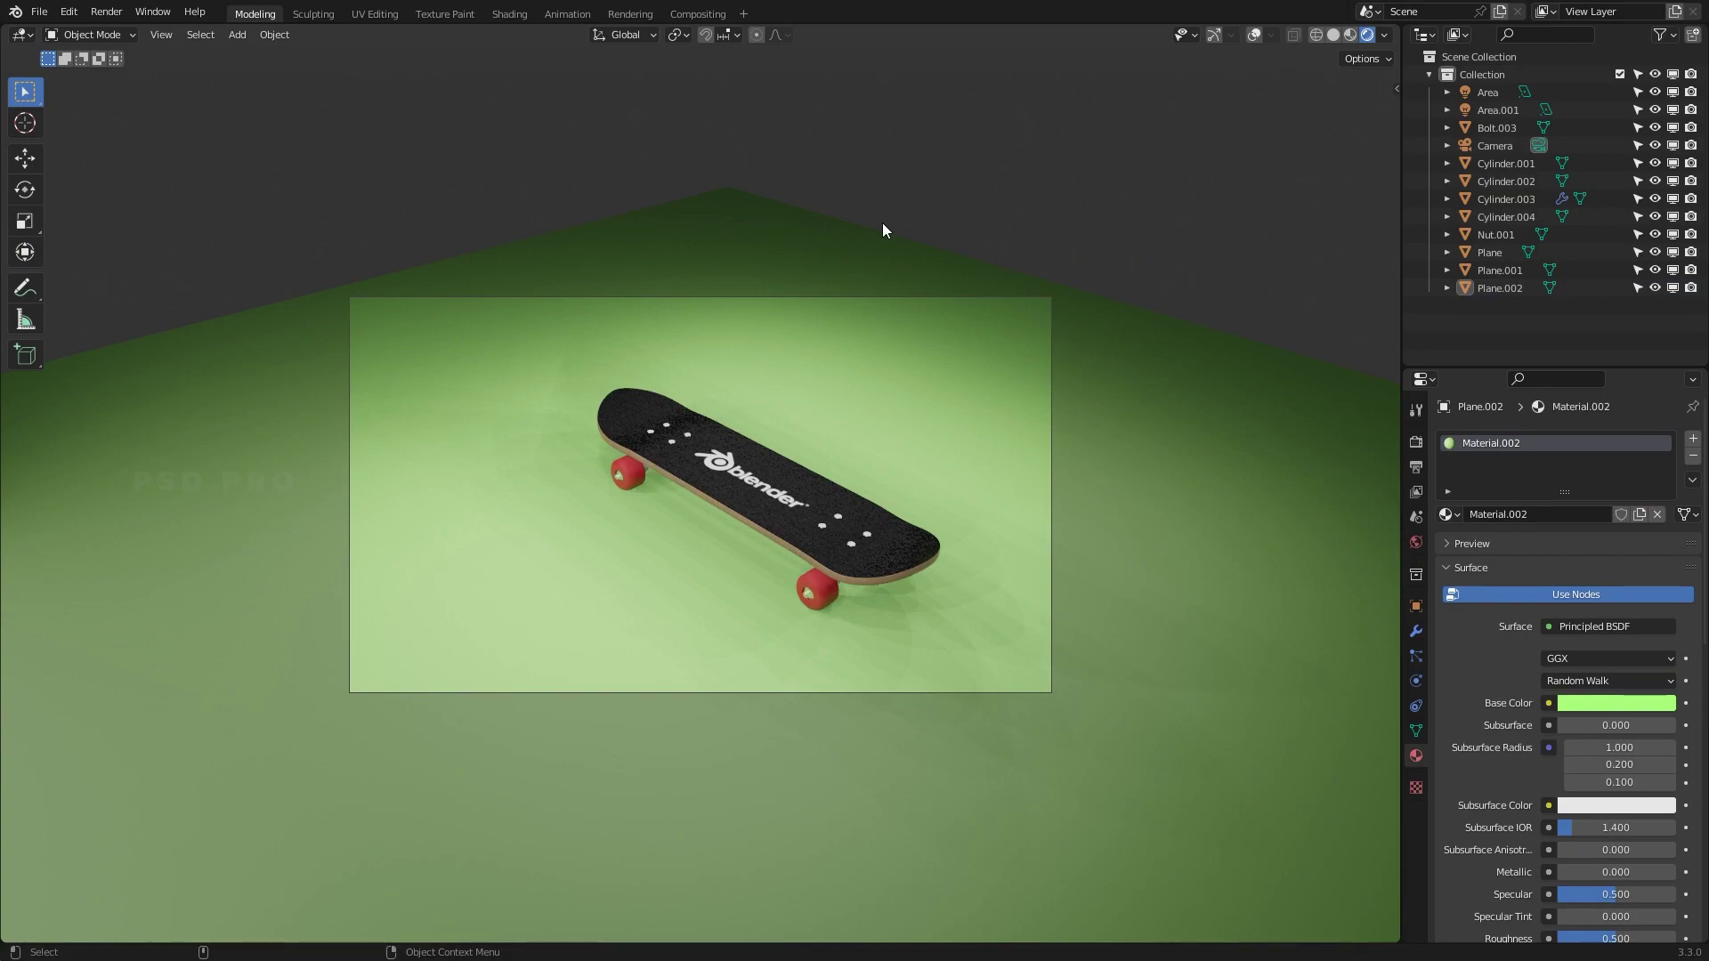
pyautogui.click(833, 523)
pyautogui.hotkey('ctrl', 's')
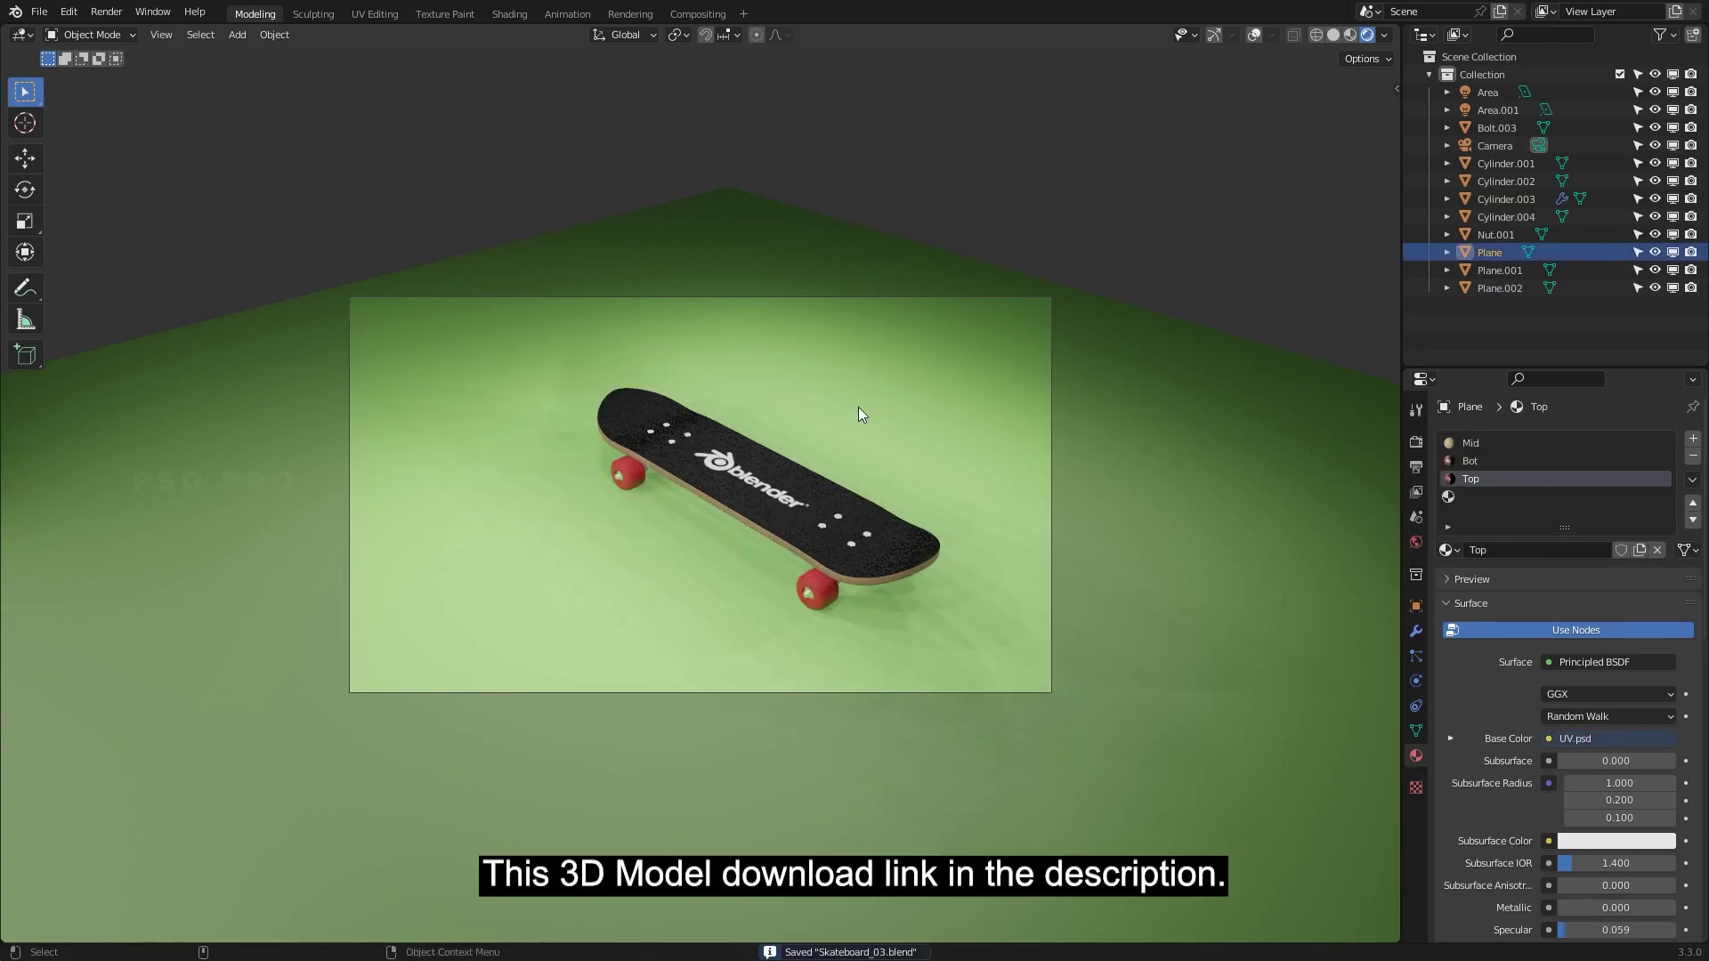
pyautogui.click(1507, 163)
pyautogui.keyDown('ctrl'); pyautogui.click(1504, 181); pyautogui.keyUp('ctrl')
pyautogui.keyDown('ctrl'); pyautogui.click(1504, 198); pyautogui.keyUp('ctrl')
pyautogui.keyDown('ctrl'); pyautogui.click(1504, 217); pyautogui.keyUp('ctrl')
pyautogui.click(1255, 200)
# Add a plain axes empty at the world origin and raise it about 0.57 m along Z to the deck in front view
pyautogui.hotkey('shift', 'a')
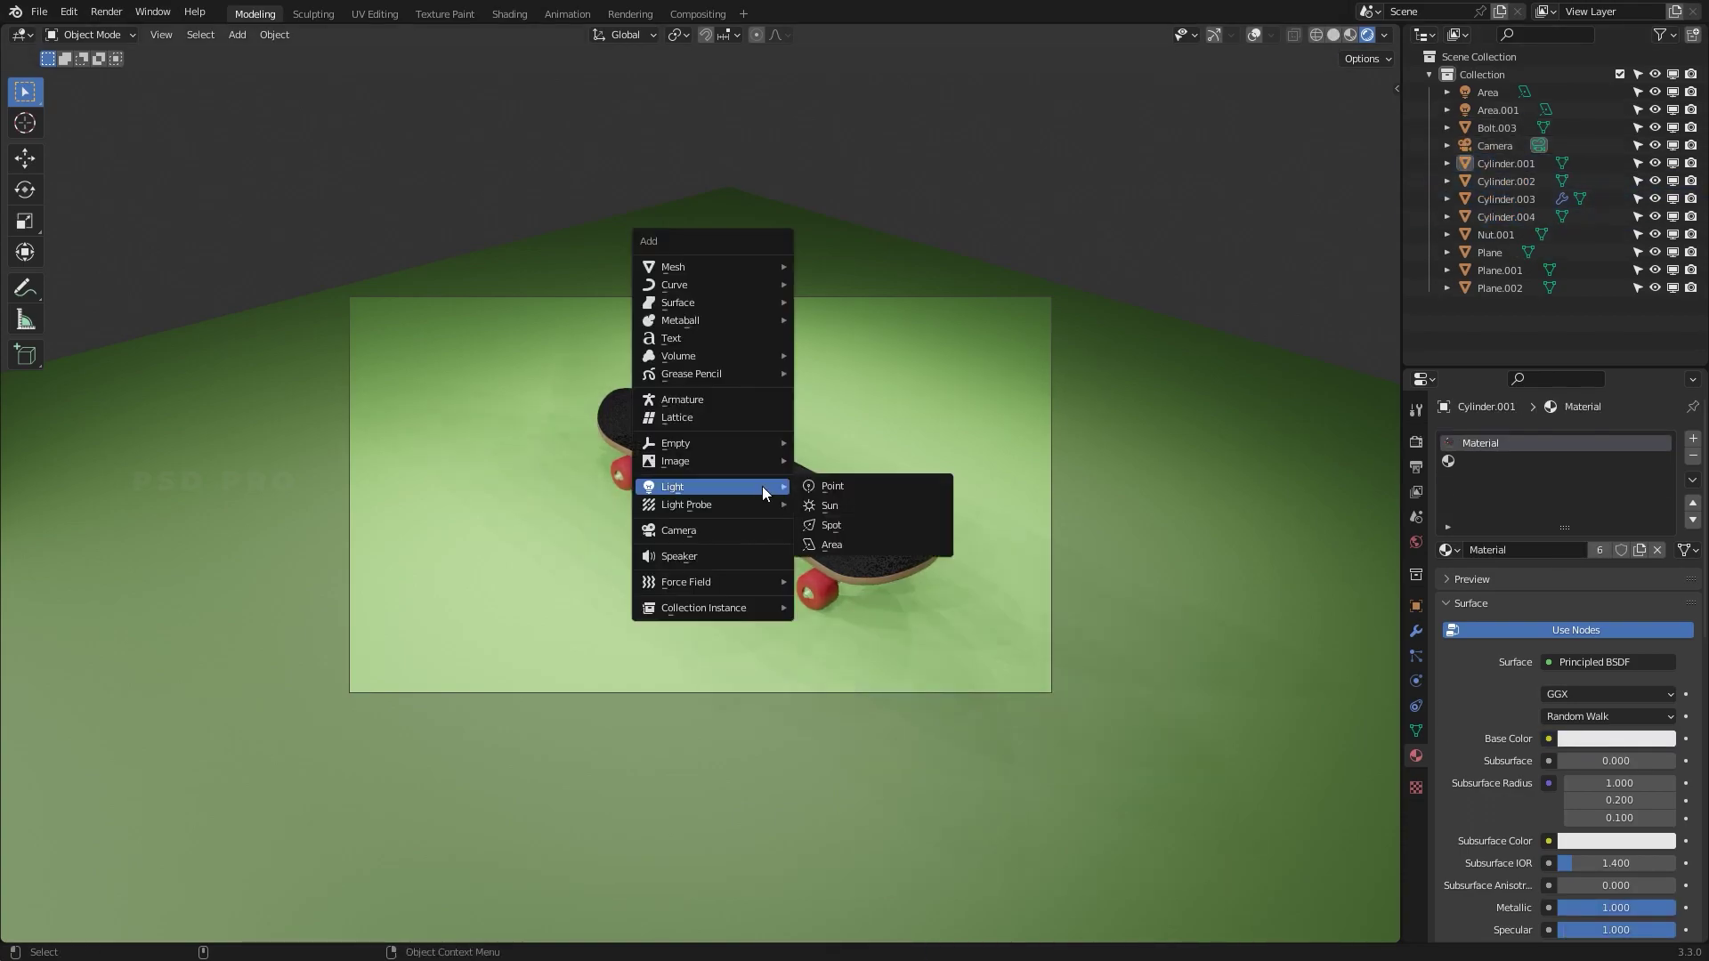
pyautogui.moveTo(712, 443)
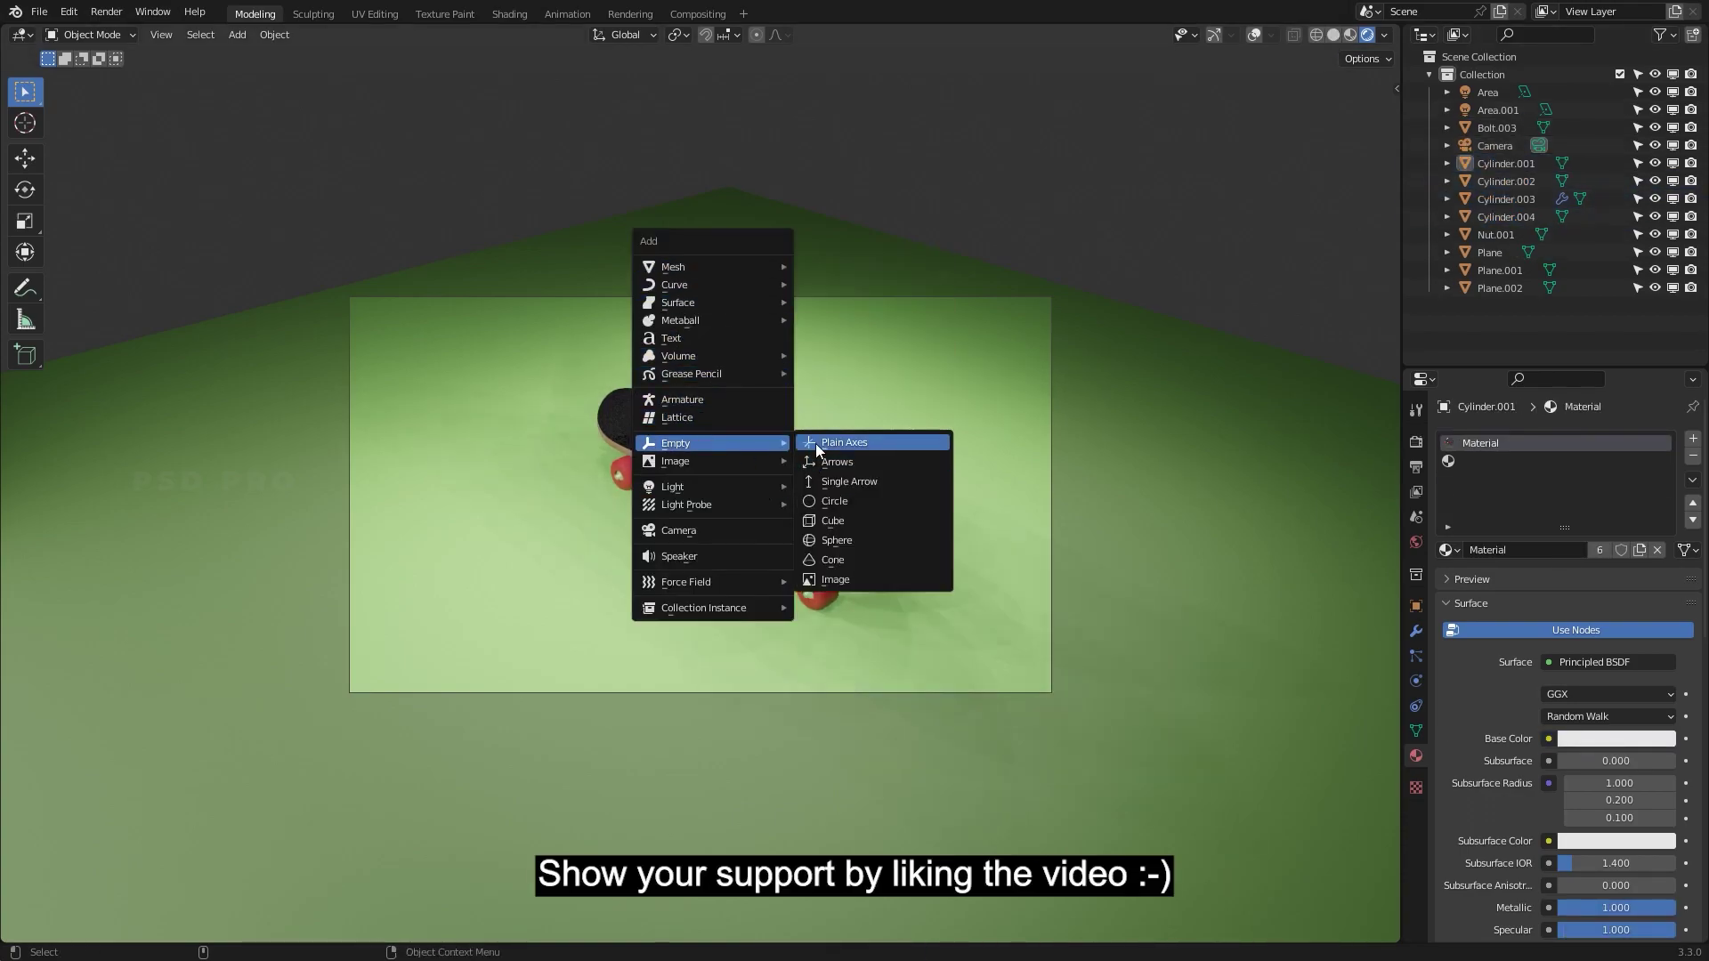
pyautogui.click(894, 461)
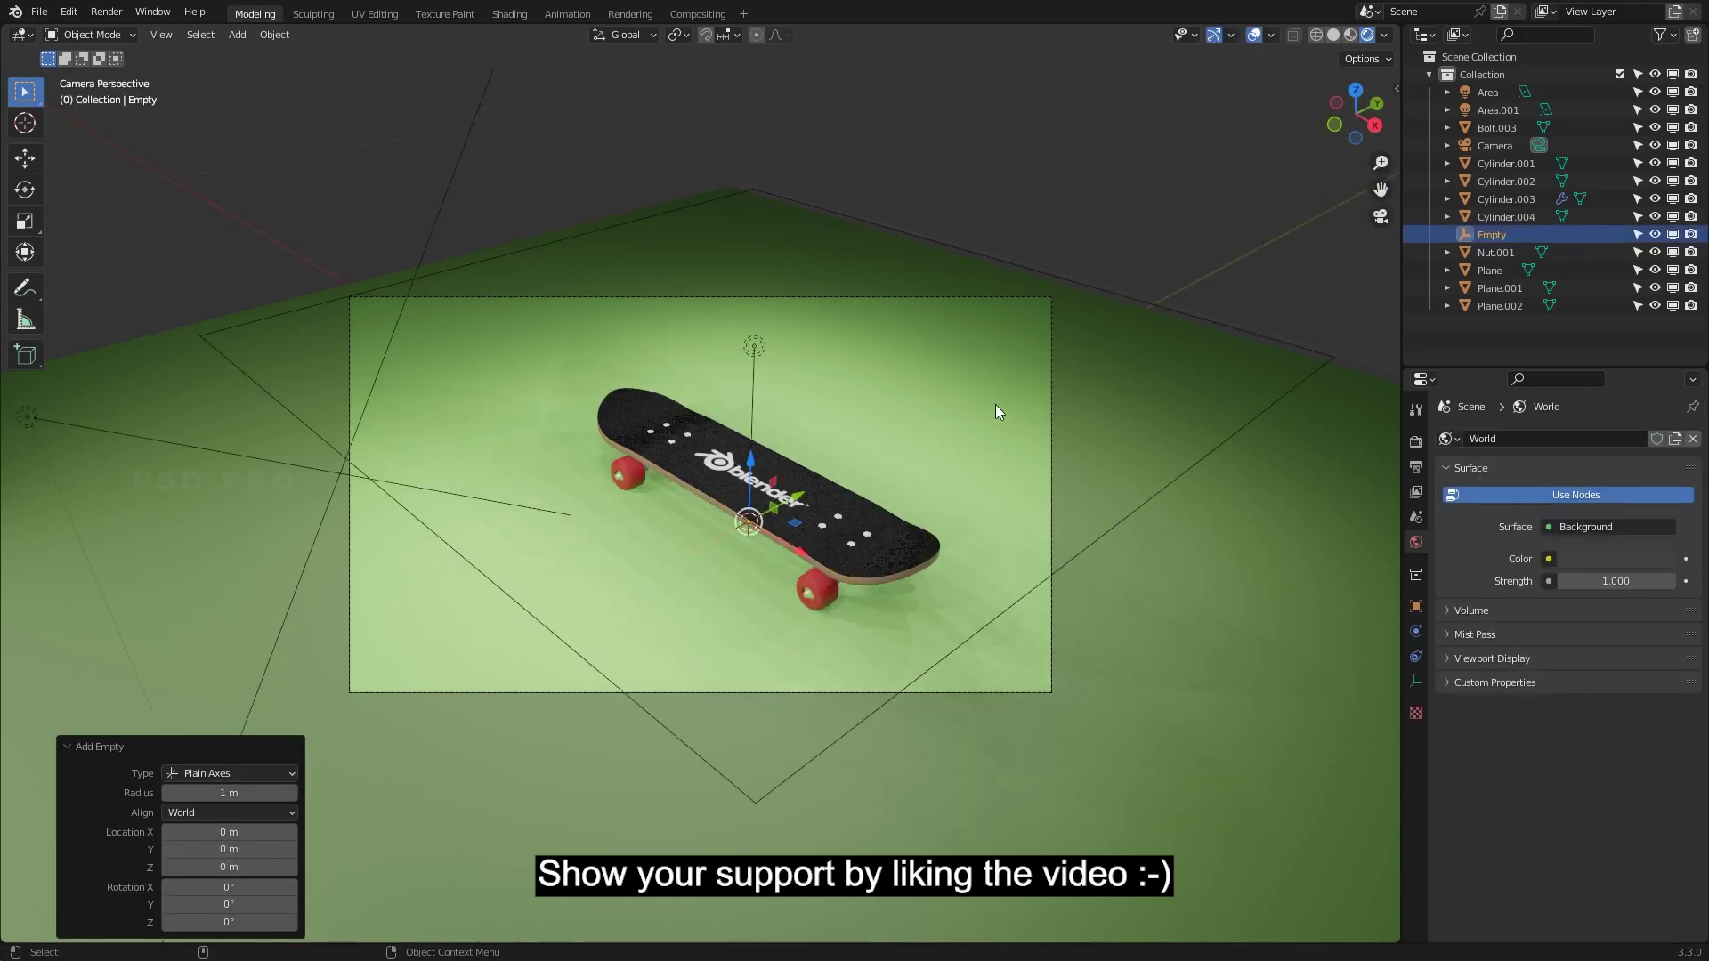
pyautogui.press('`')
pyautogui.click(614, 343)
pyautogui.moveTo(555, 461); pyautogui.dragTo(558, 431)
pyautogui.scroll(4, 623, 502)
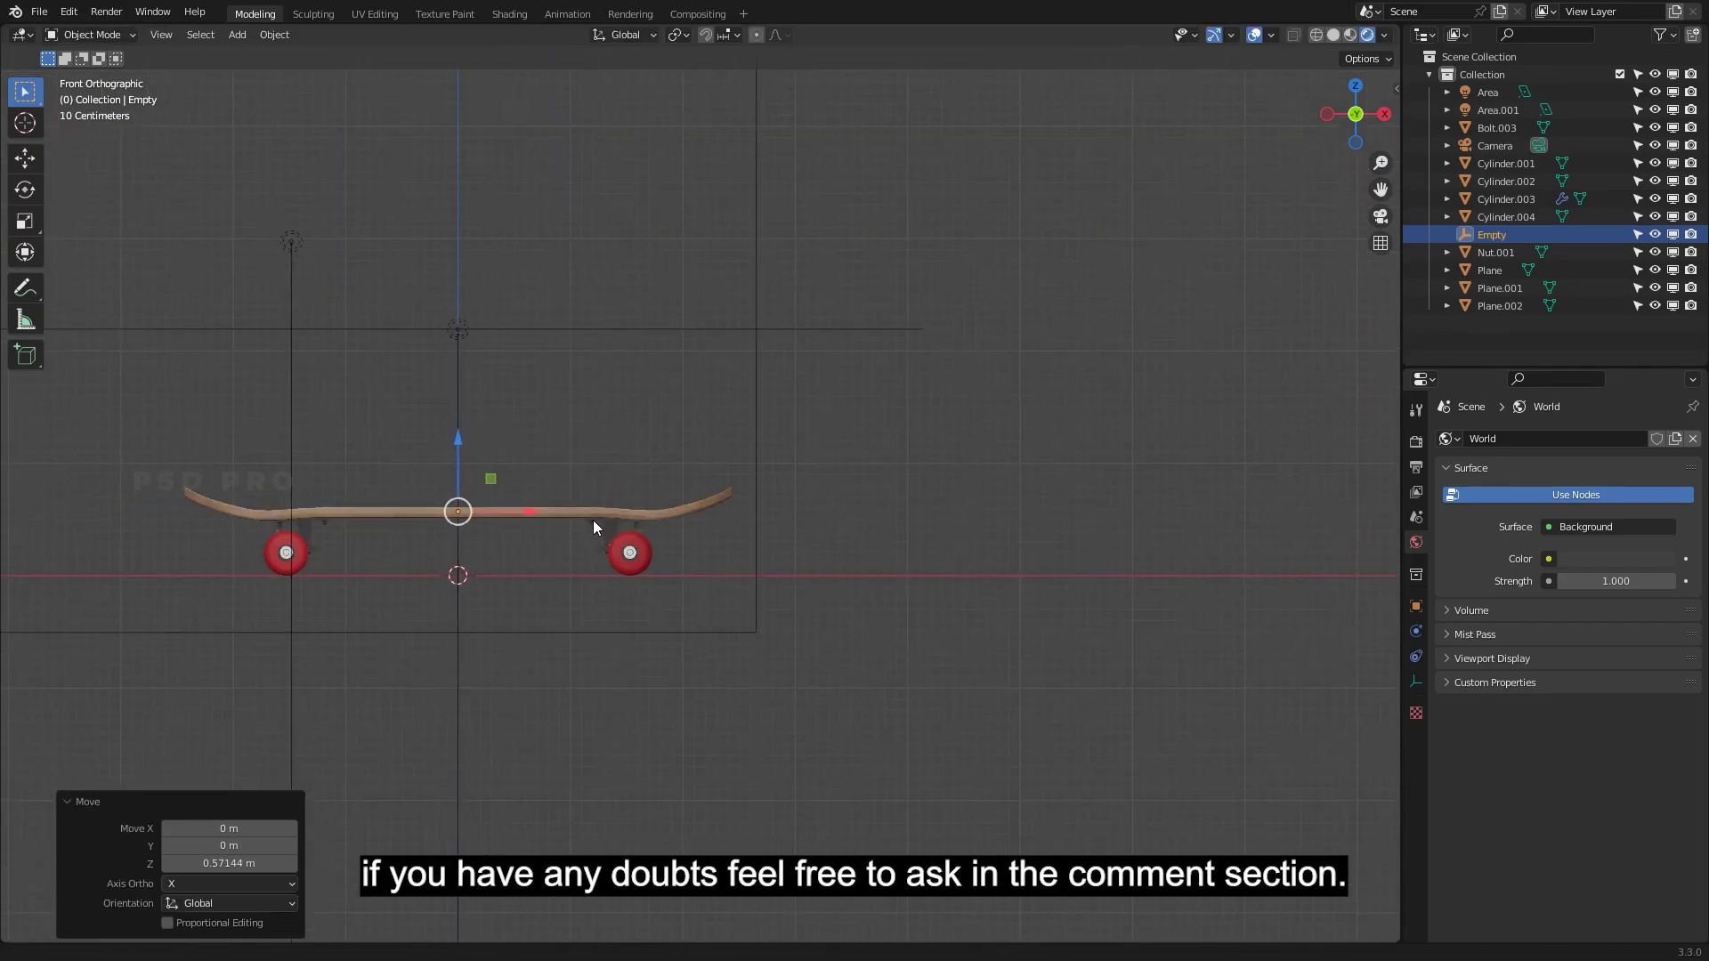
pyautogui.moveTo(659, 526); pyautogui.dragTo(623, 525, button='middle')
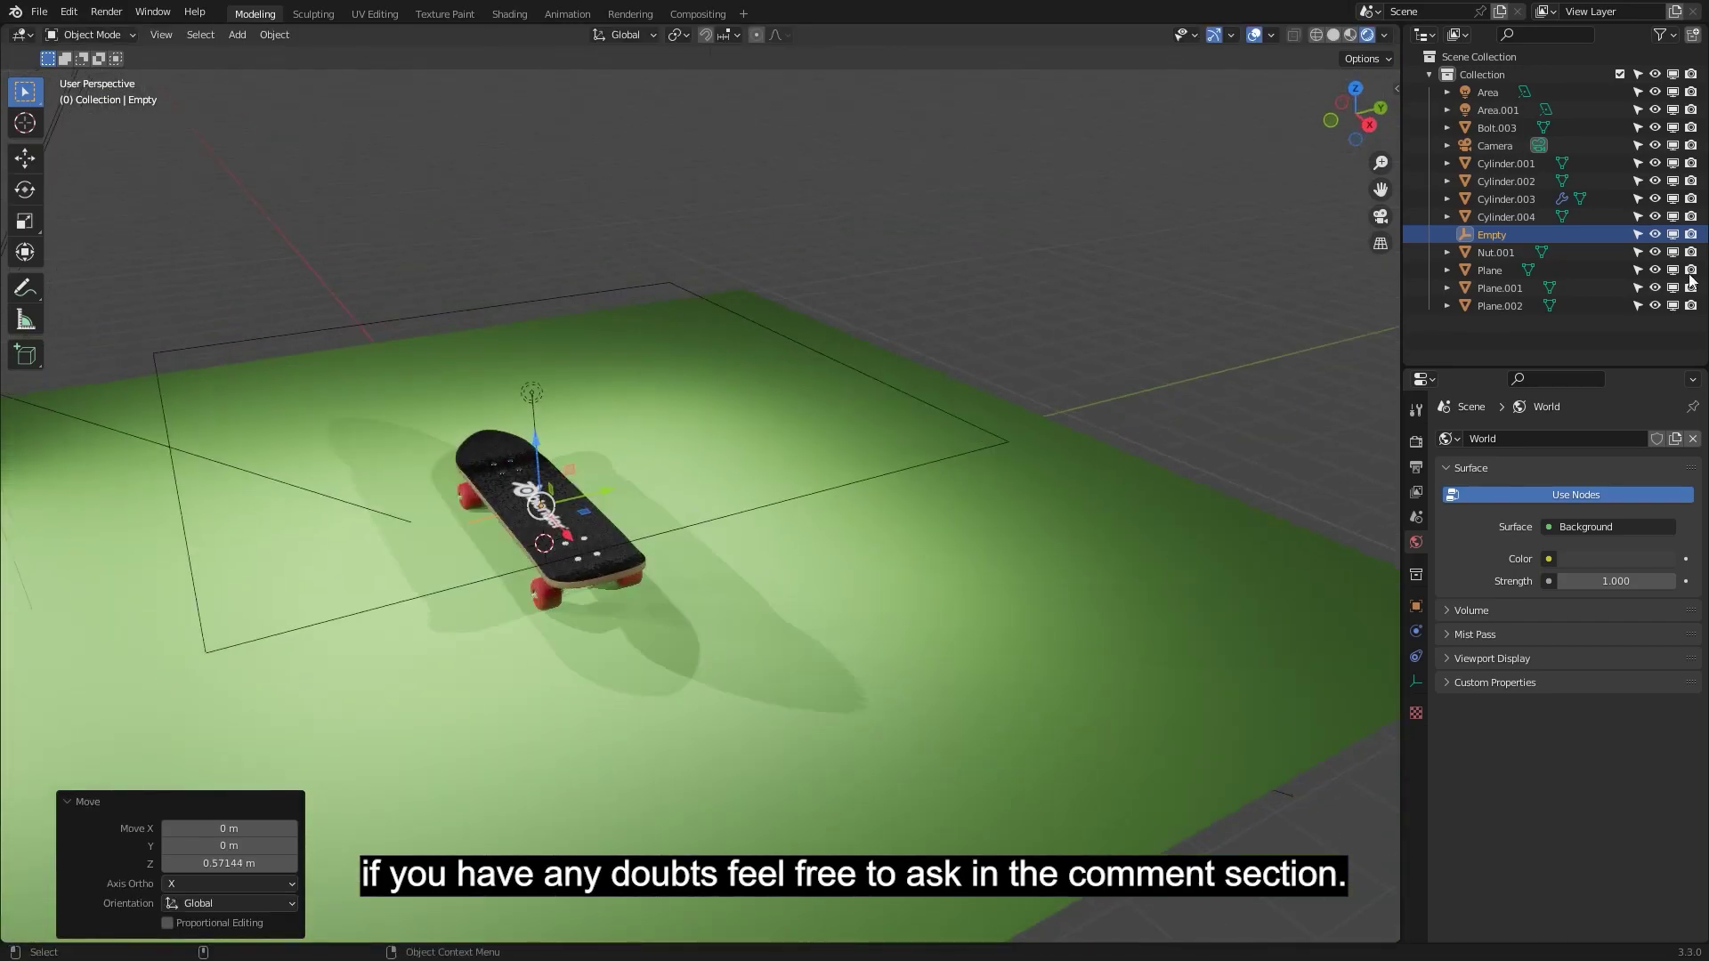
pyautogui.click(1495, 253)
pyautogui.keyDown('ctrl'); pyautogui.click(1496, 272); pyautogui.keyUp('ctrl')
pyautogui.keyDown('ctrl'); pyautogui.click(1494, 290); pyautogui.keyUp('ctrl')
pyautogui.keyDown('ctrl'); pyautogui.click(1499, 302); pyautogui.keyUp('ctrl')
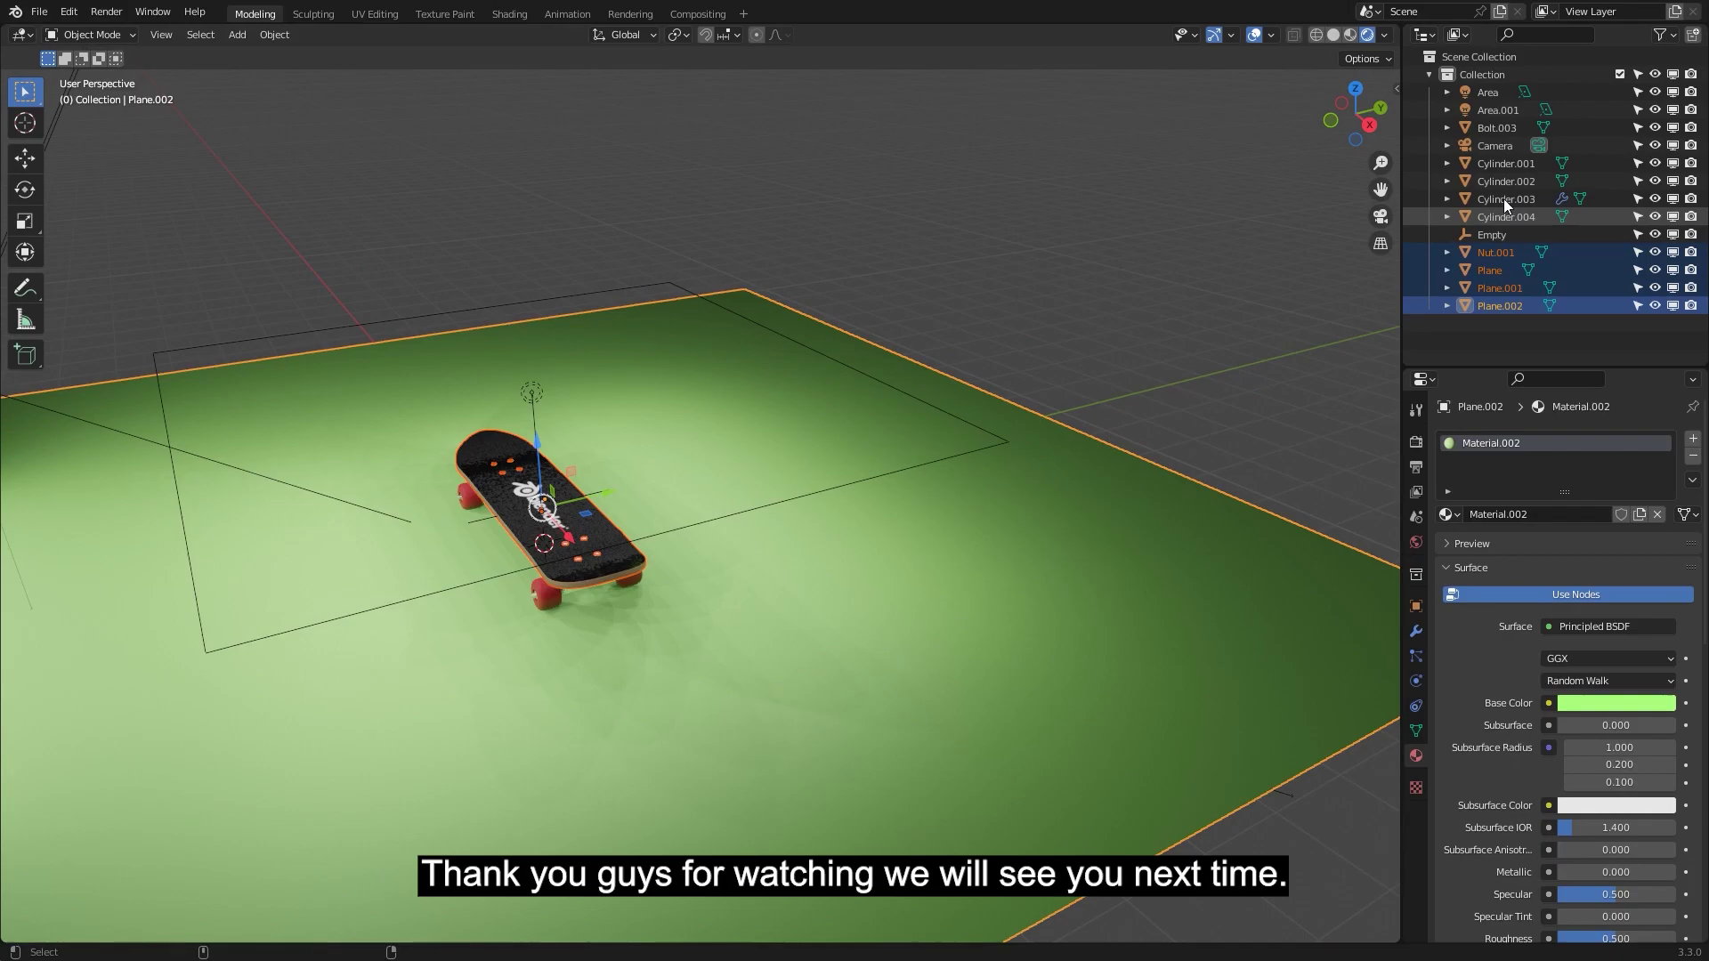
pyautogui.keyDown('ctrl'); pyautogui.click(1502, 216); pyautogui.keyUp('ctrl')
pyautogui.keyDown('ctrl'); pyautogui.click(1504, 200); pyautogui.keyUp('ctrl')
pyautogui.keyDown('ctrl'); pyautogui.click(1504, 182); pyautogui.keyUp('ctrl')
pyautogui.keyDown('ctrl'); pyautogui.click(1502, 164); pyautogui.keyUp('ctrl')
pyautogui.keyDown('ctrl'); pyautogui.click(1496, 126); pyautogui.keyUp('ctrl')
pyautogui.keyDown('ctrl'); pyautogui.click(1495, 109); pyautogui.keyUp('ctrl')
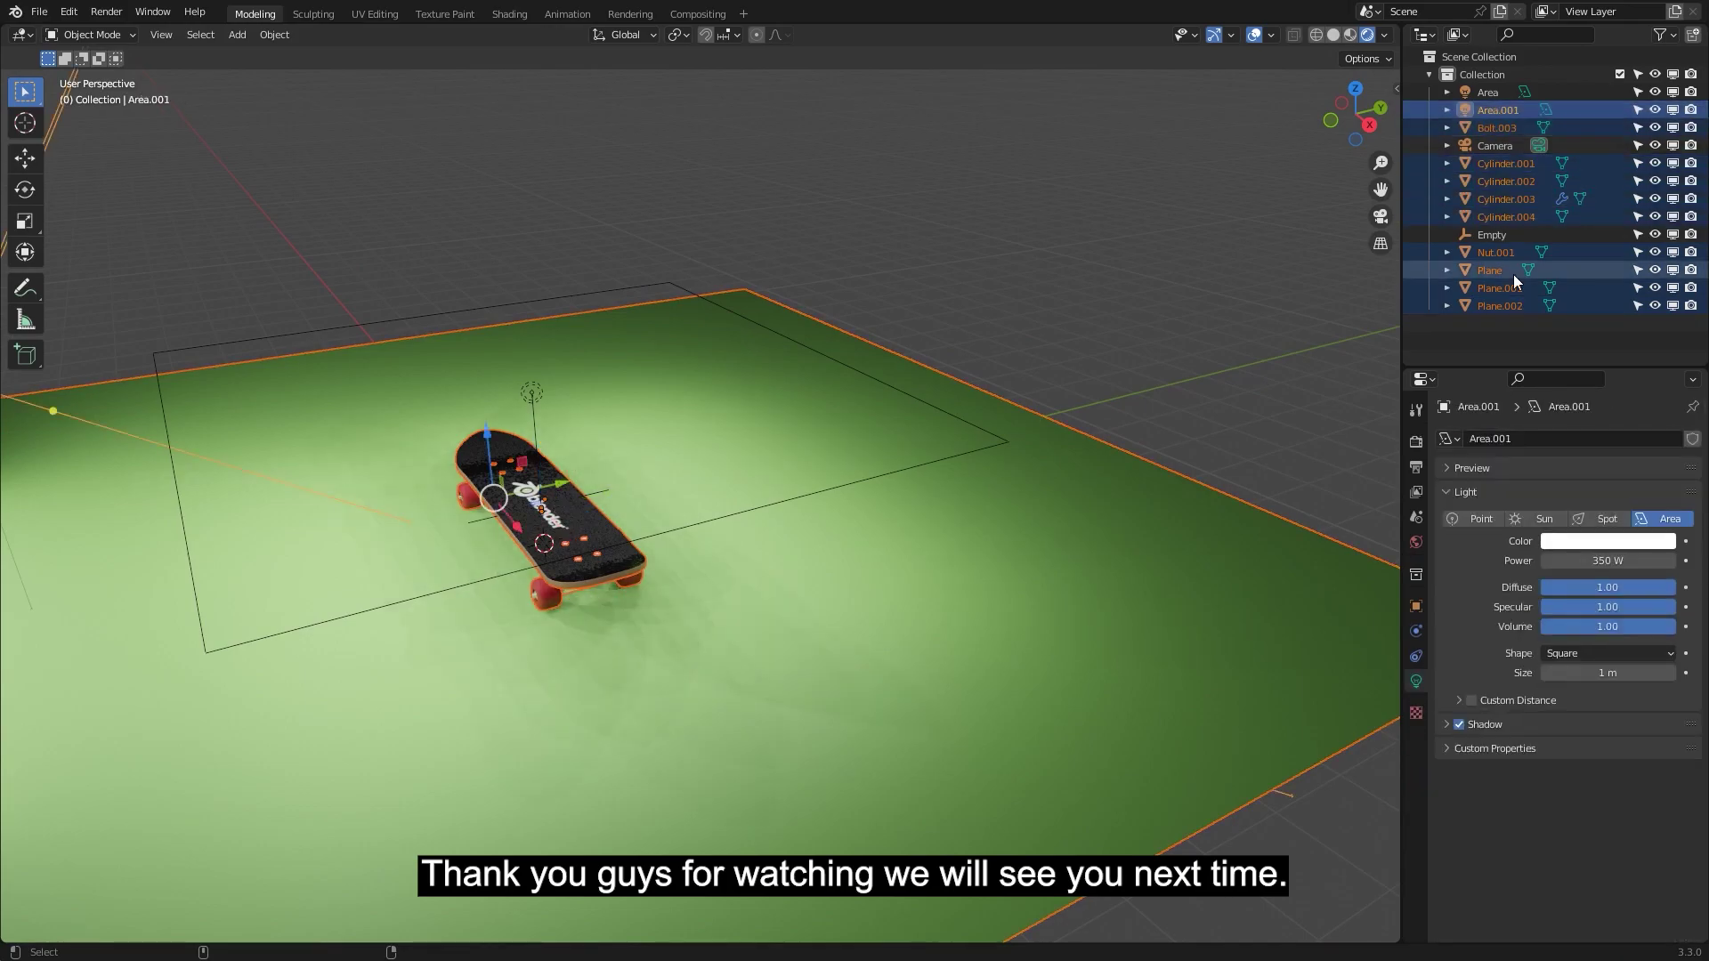
pyautogui.keyDown('ctrl'); pyautogui.click(1493, 270); pyautogui.keyUp('ctrl')
pyautogui.click(1204, 386)
pyautogui.click(1135, 468)
# Select all skateboard parts, the planes, nut, cylinders and bolt, leaving out the floor plane, camera and lights
pyautogui.click(1502, 288)
pyautogui.keyDown('ctrl'); pyautogui.click(1499, 269); pyautogui.keyUp('ctrl')
pyautogui.keyDown('ctrl'); pyautogui.click(1501, 253); pyautogui.keyUp('ctrl')
pyautogui.keyDown('ctrl'); pyautogui.click(1502, 216); pyautogui.keyUp('ctrl')
pyautogui.keyDown('ctrl'); pyautogui.click(1502, 198); pyautogui.keyUp('ctrl')
pyautogui.keyDown('ctrl'); pyautogui.click(1501, 181); pyautogui.keyUp('ctrl')
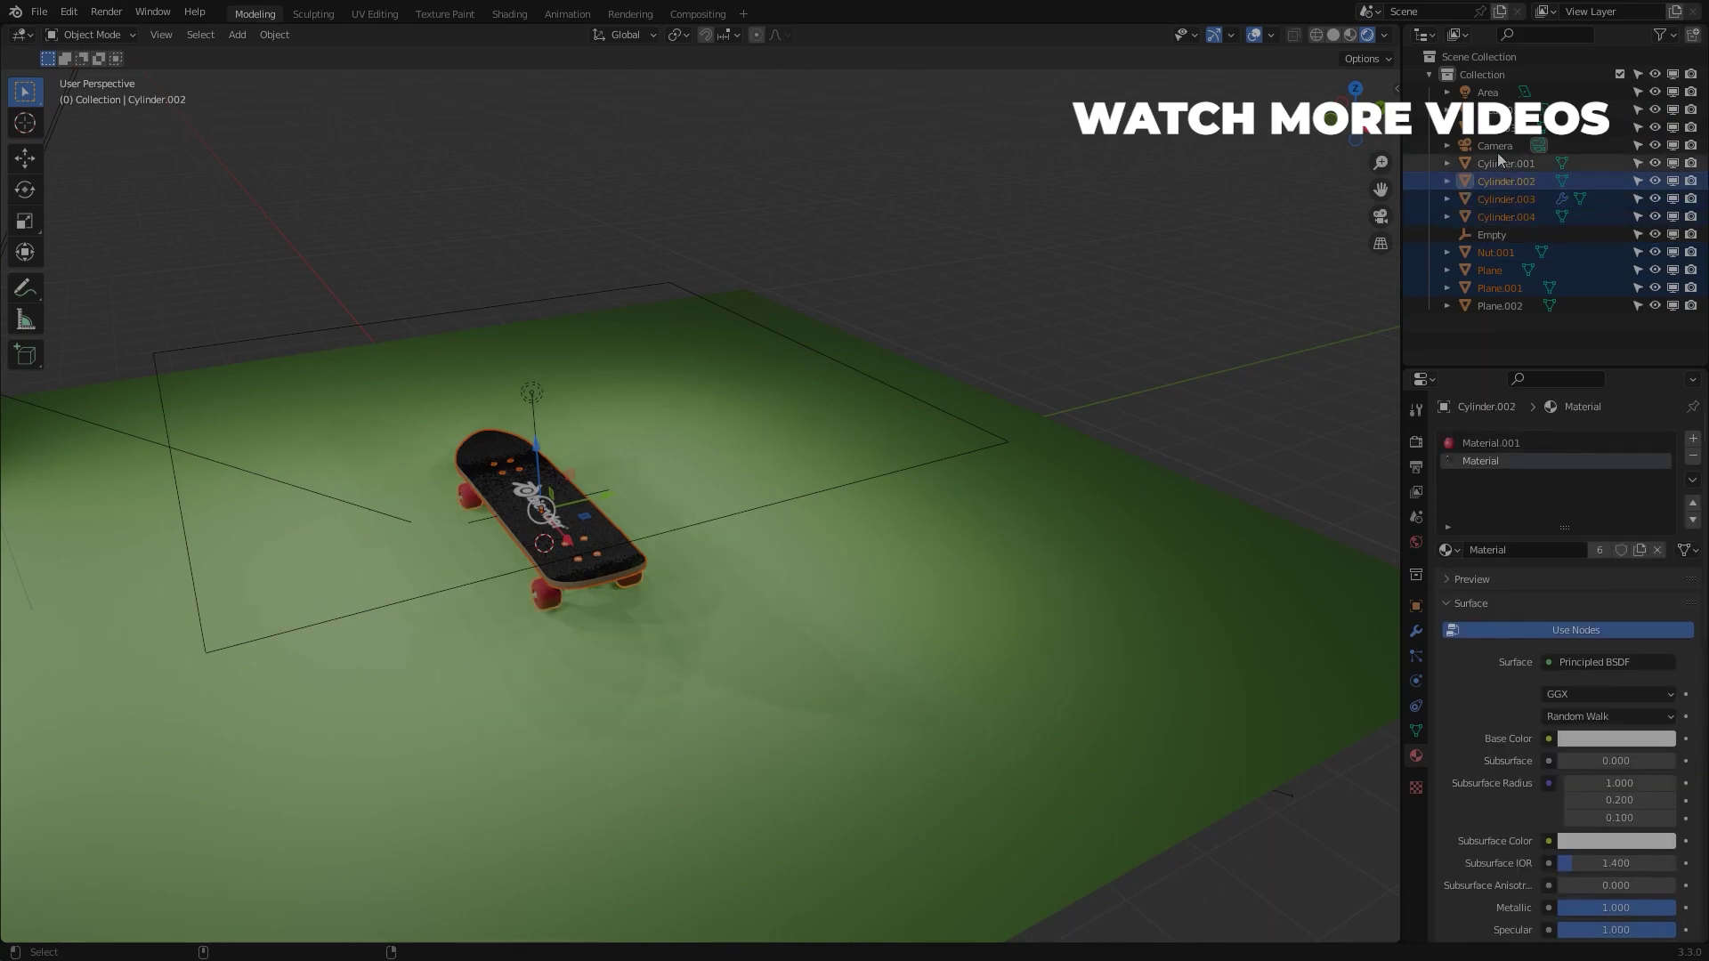
pyautogui.keyDown('ctrl'); pyautogui.click(1501, 163); pyautogui.keyUp('ctrl')
pyautogui.keyDown('ctrl'); pyautogui.click(1497, 127); pyautogui.keyUp('ctrl')
pyautogui.scroll(-5, 1566, 712)
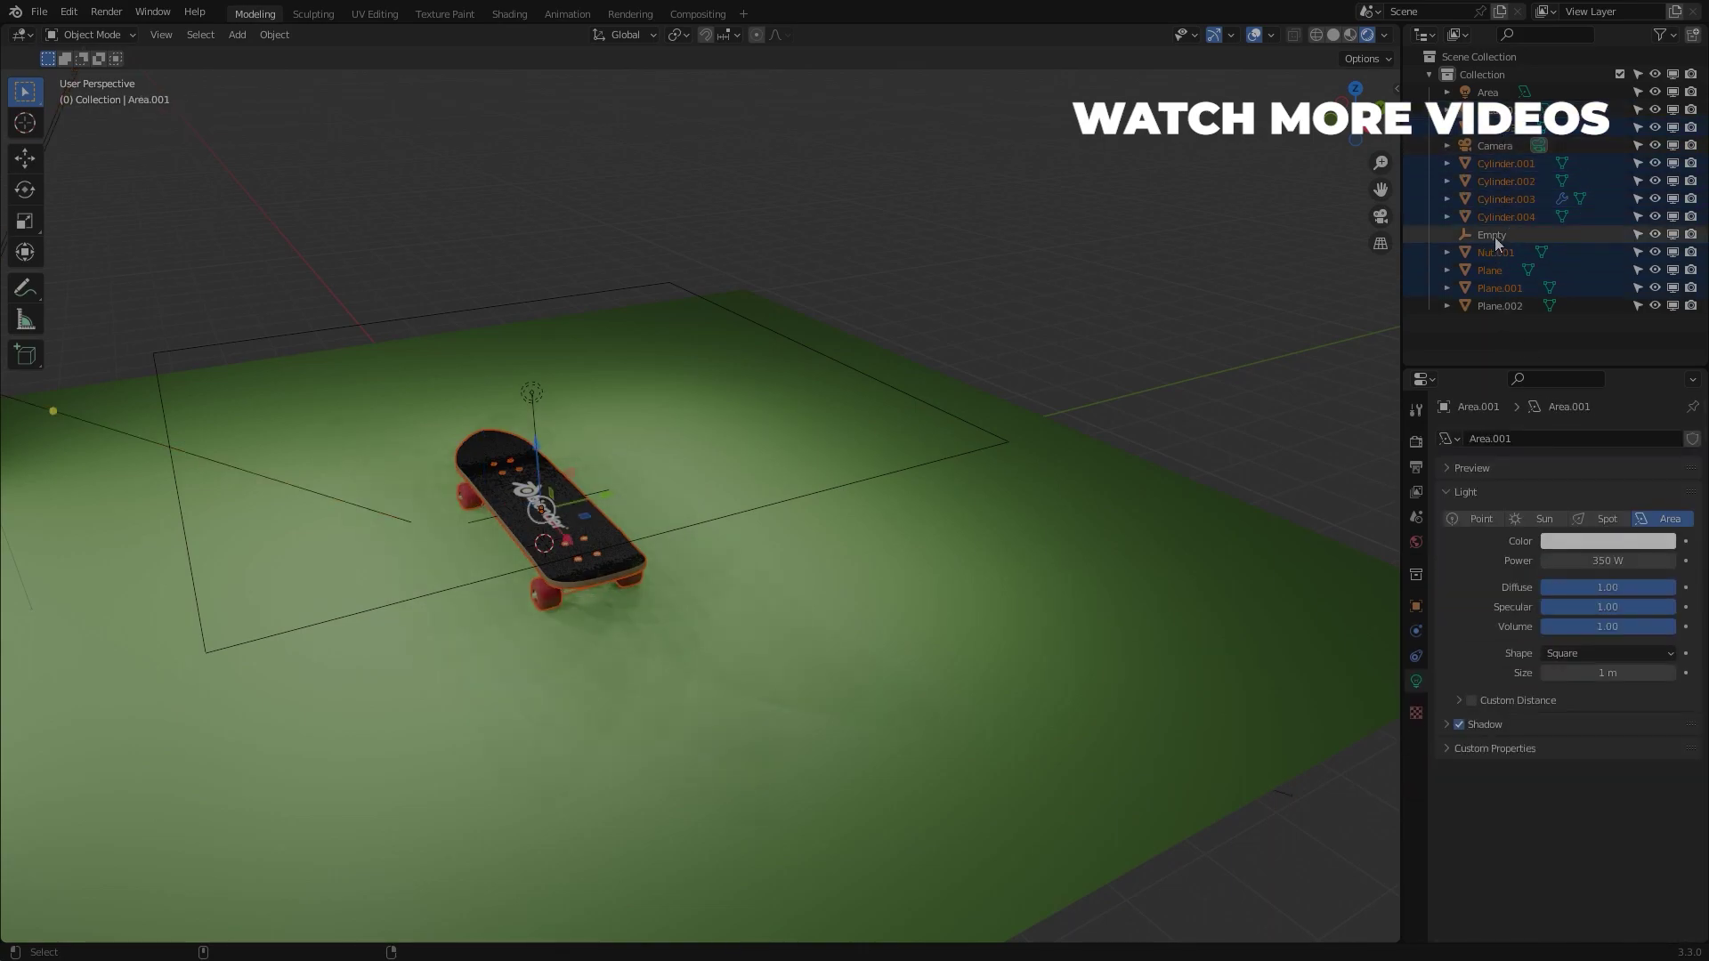